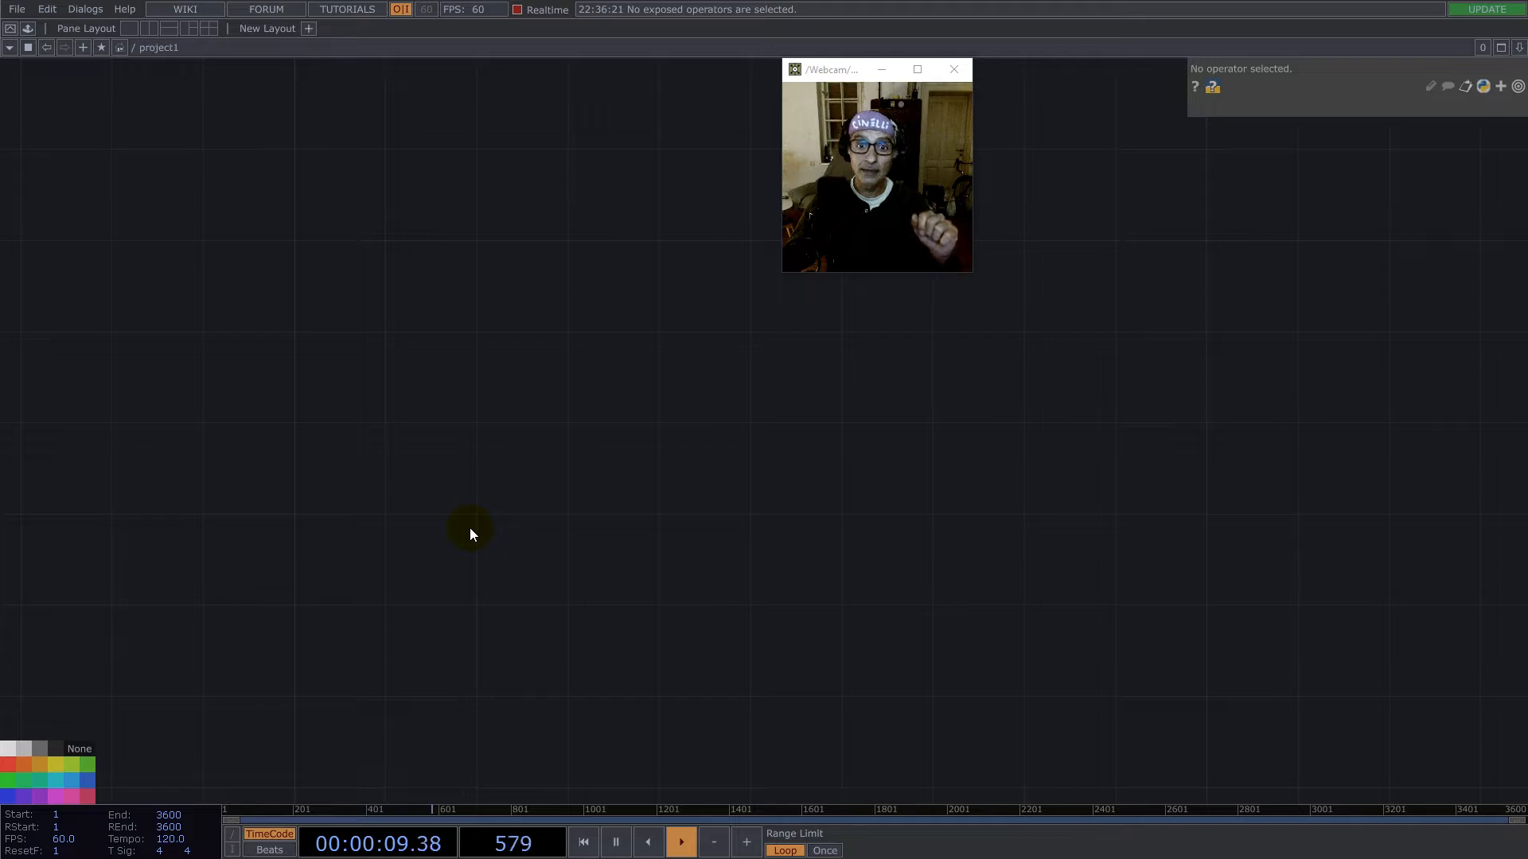
# - Add a Constant CHOP to the empty project network
pyautogui.doubleClick(495, 474)
pyautogui.write('c')
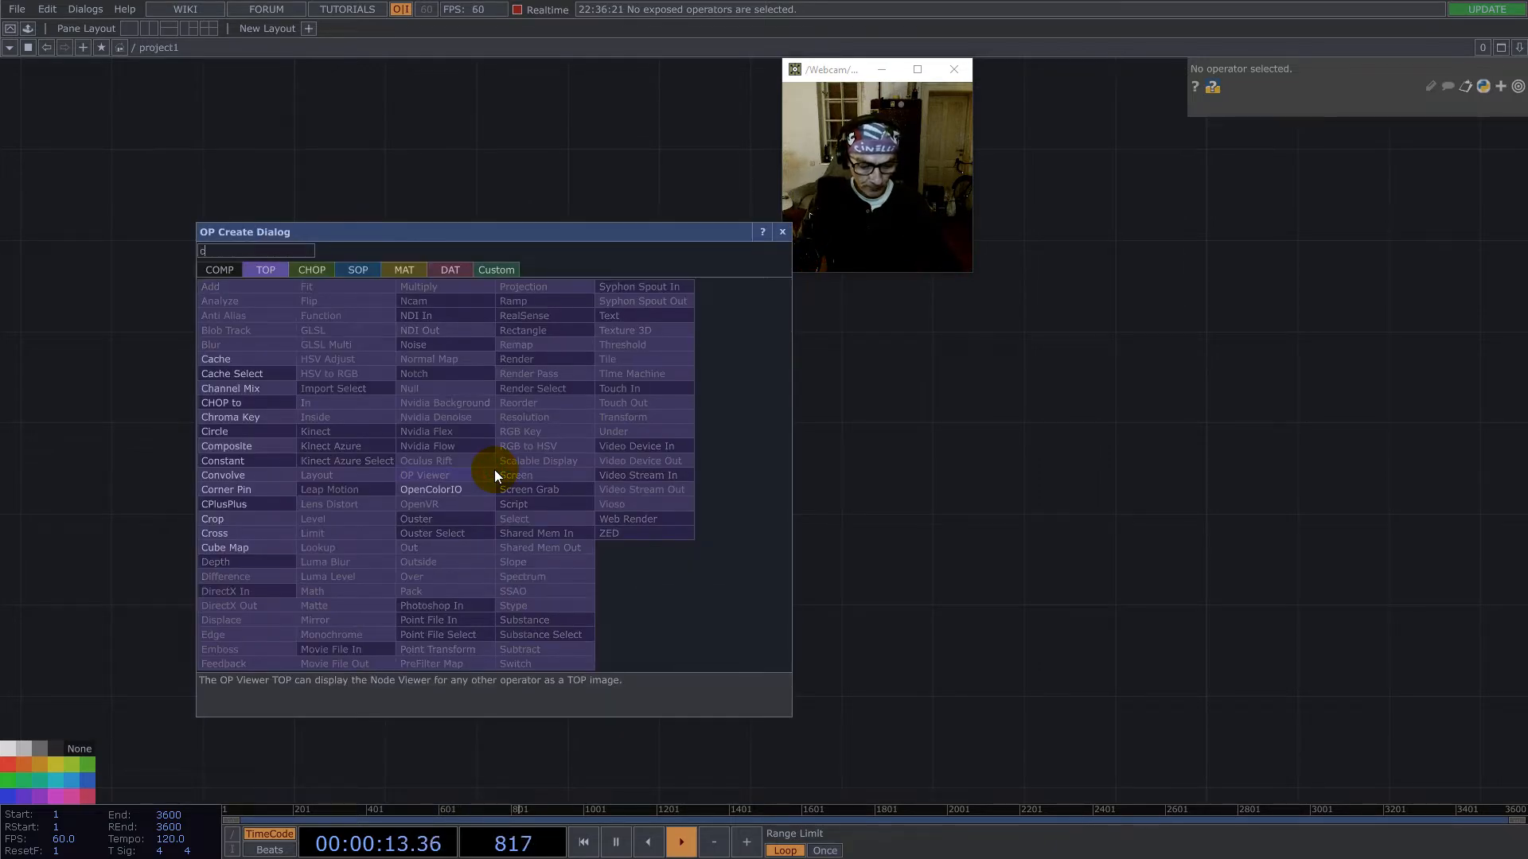
pyautogui.click(317, 271)
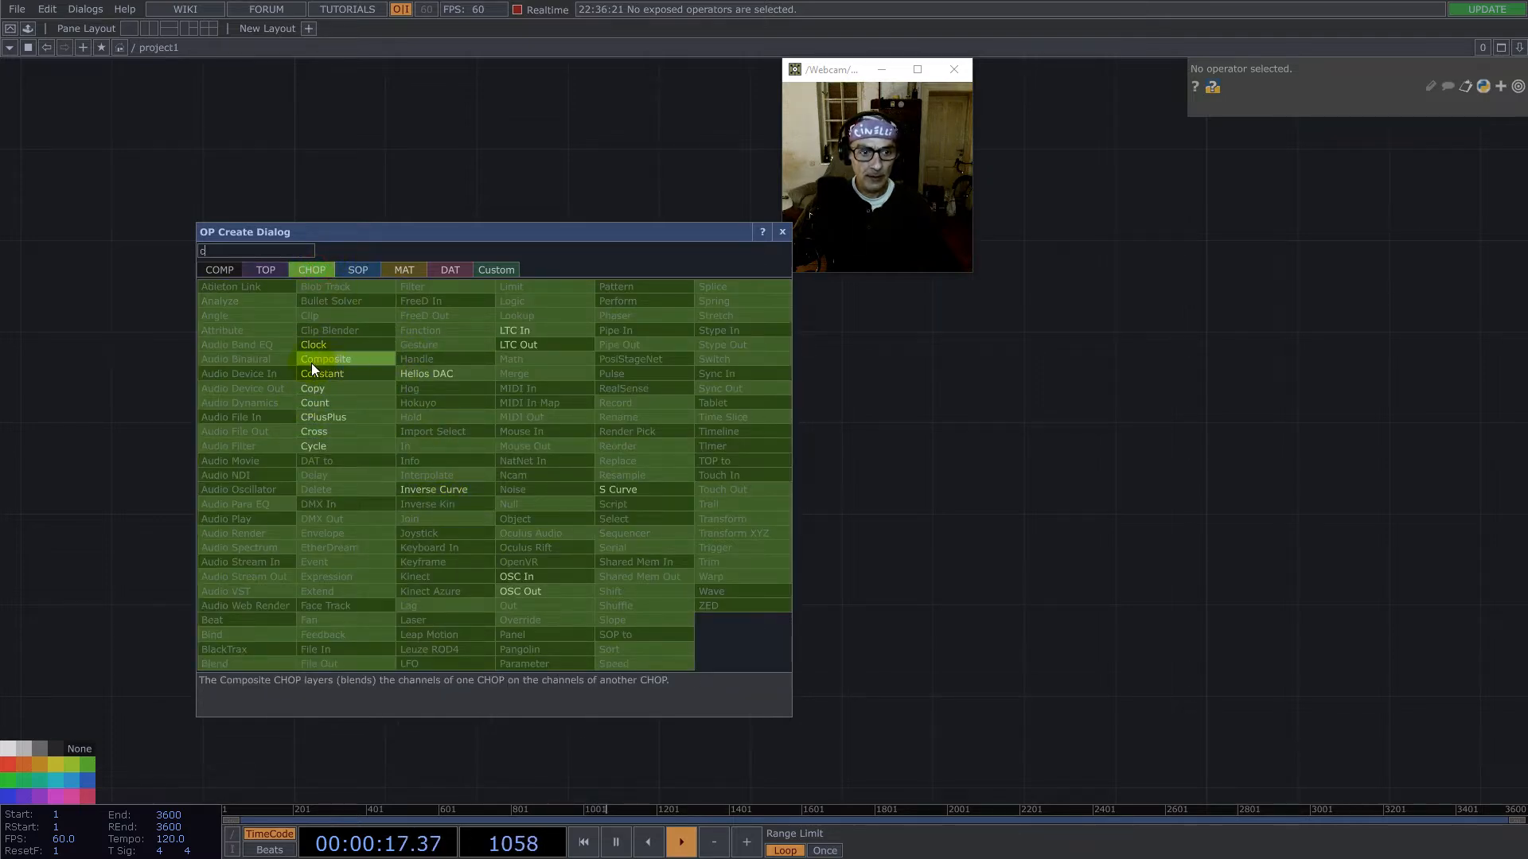
pyautogui.click(330, 373)
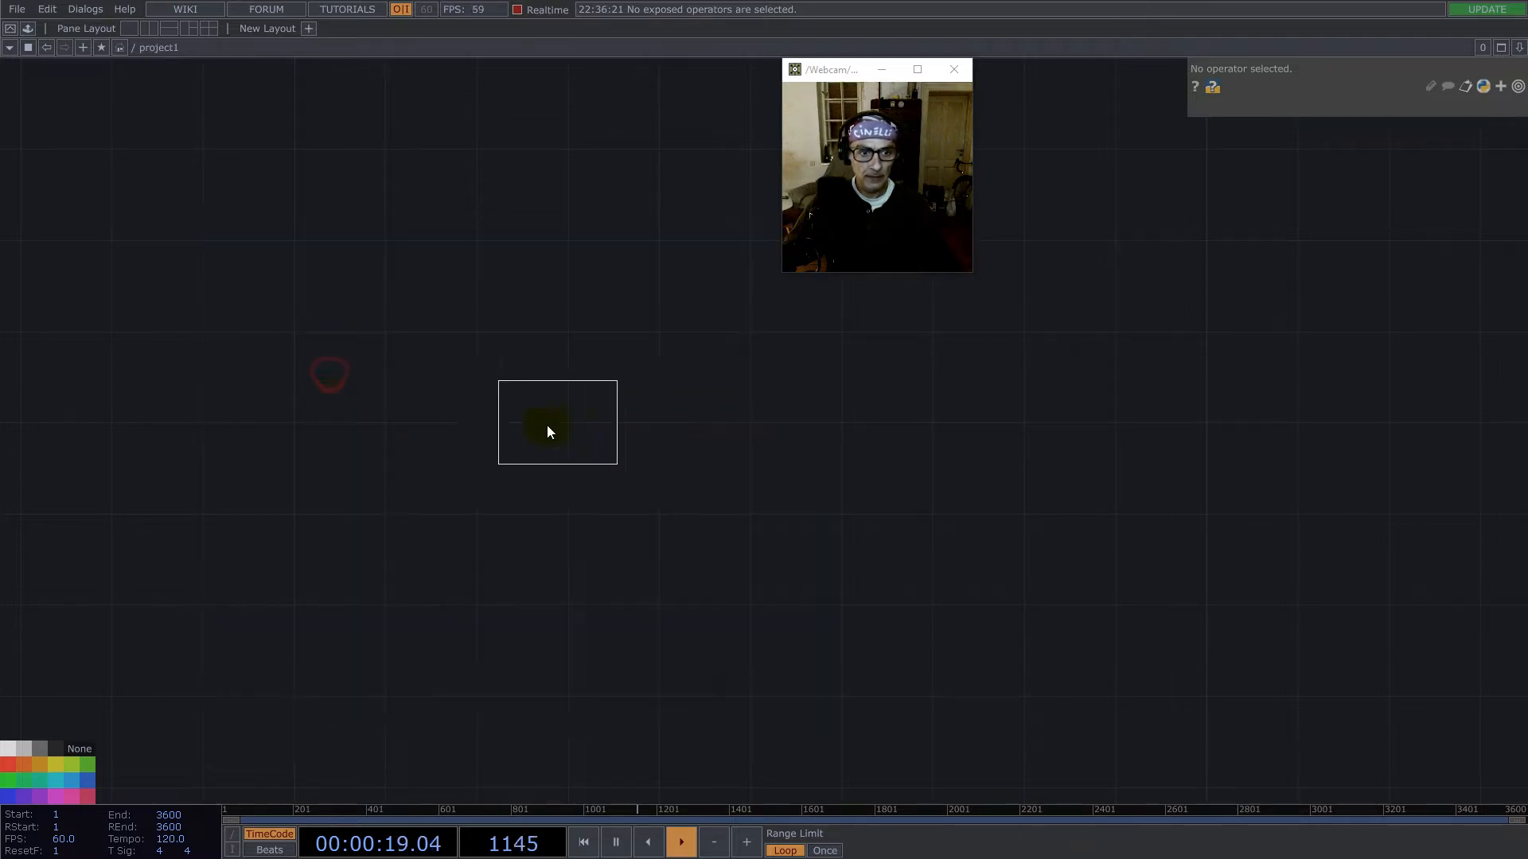
pyautogui.click(427, 369)
pyautogui.scroll(5, 328, 390)
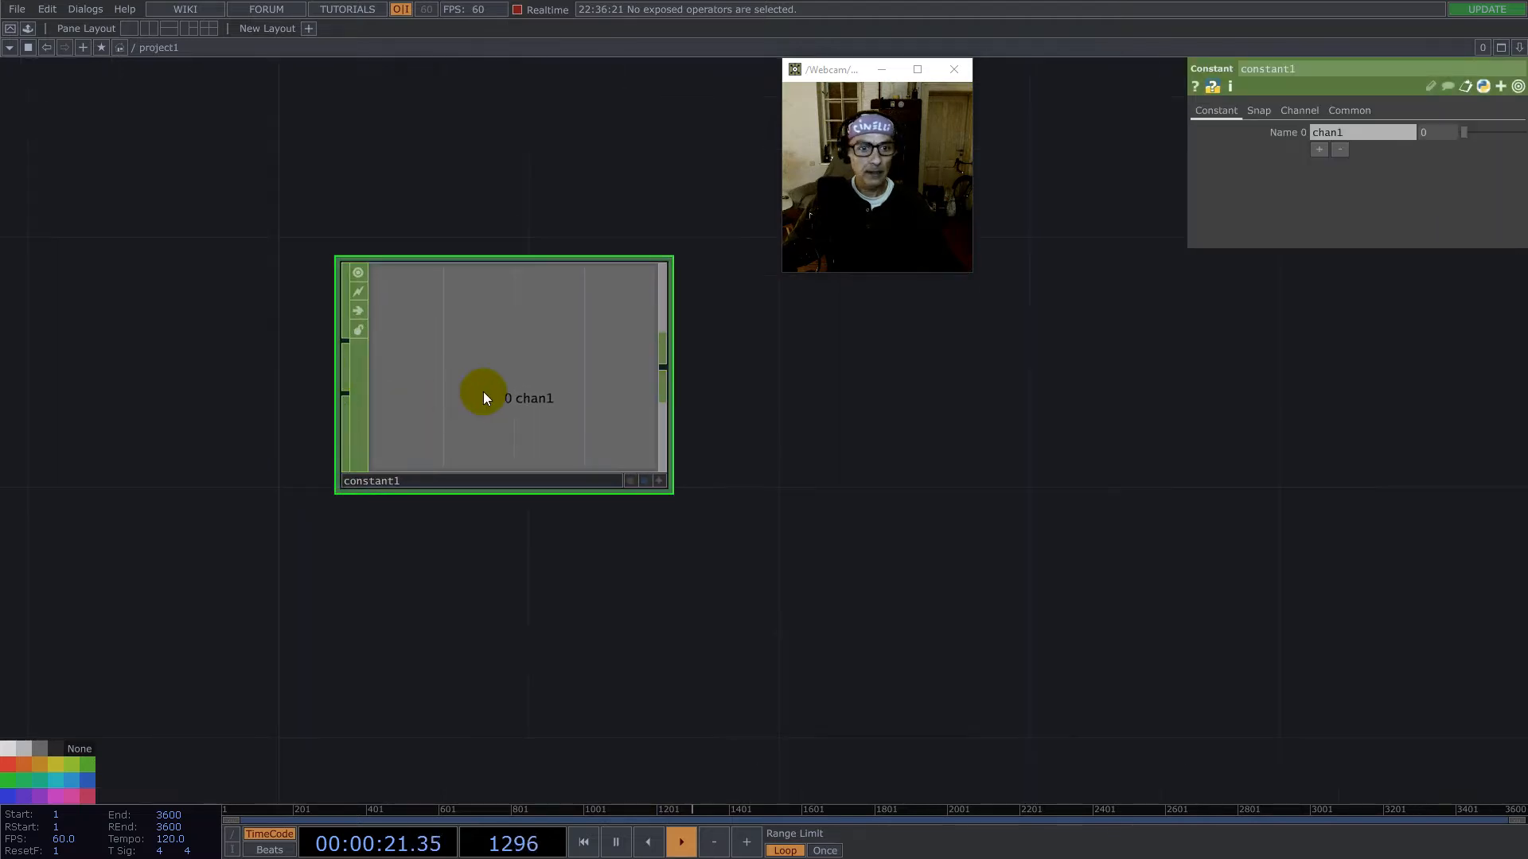
pyautogui.moveTo(499, 374); pyautogui.dragTo(436, 374)
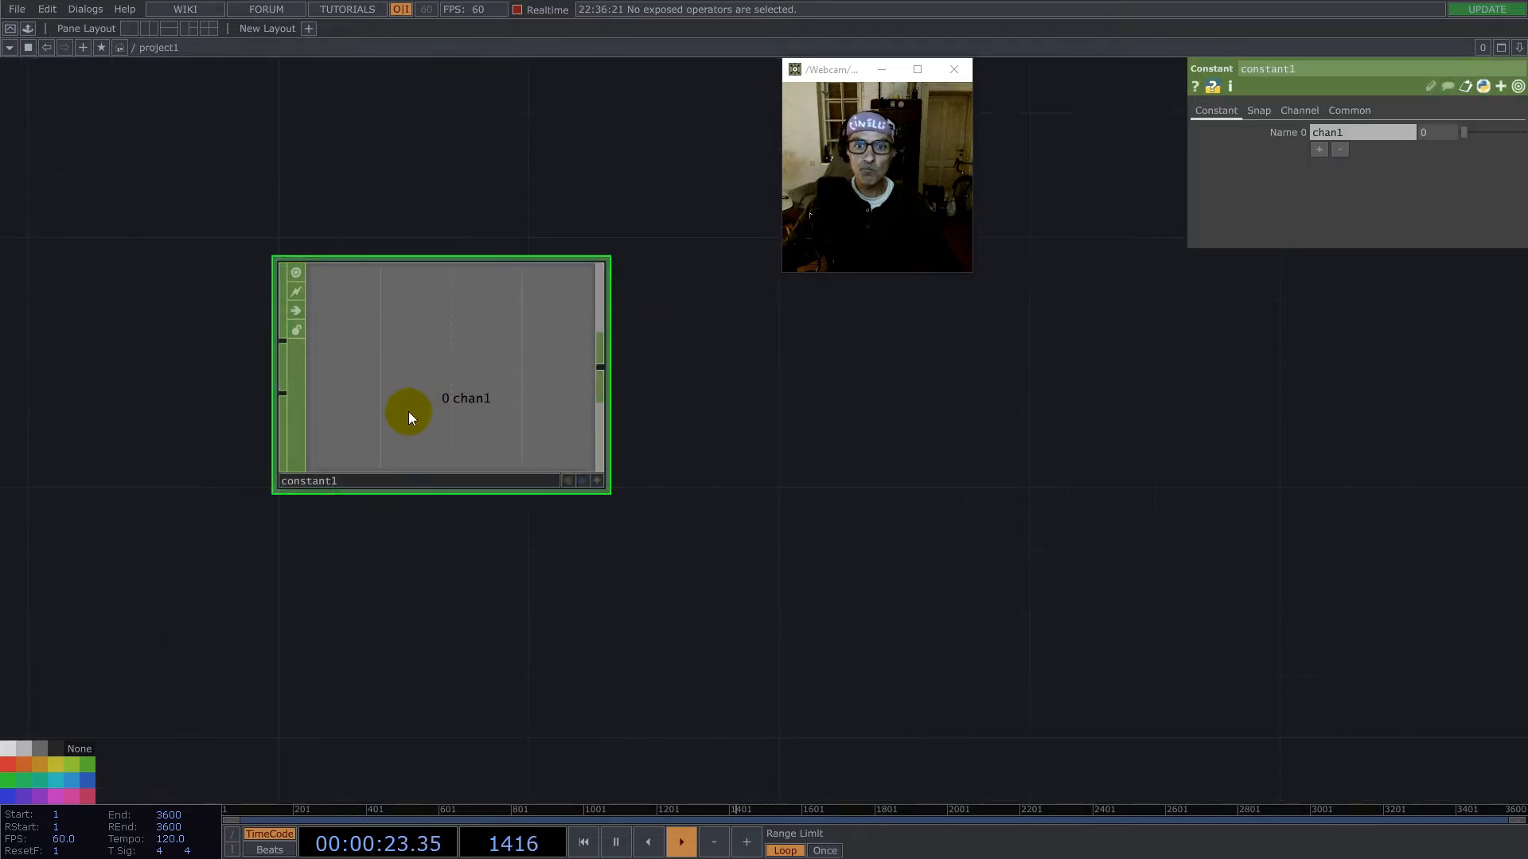
pyautogui.moveTo(532, 412); pyautogui.dragTo(662, 433)
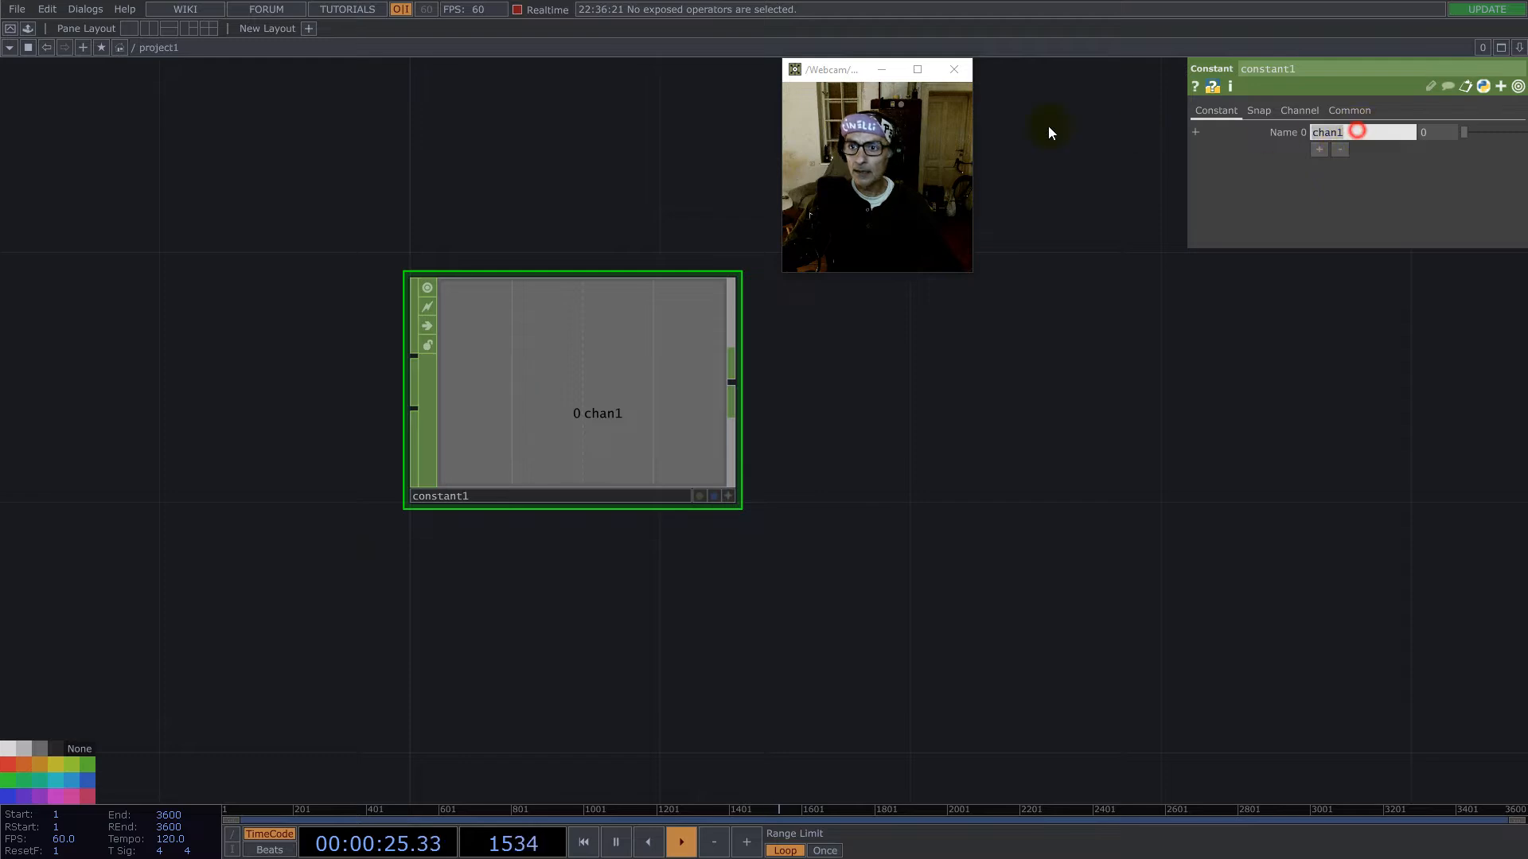
# - Name the Constant CHOP's first channel res and set its value to 32
pyautogui.write('res')
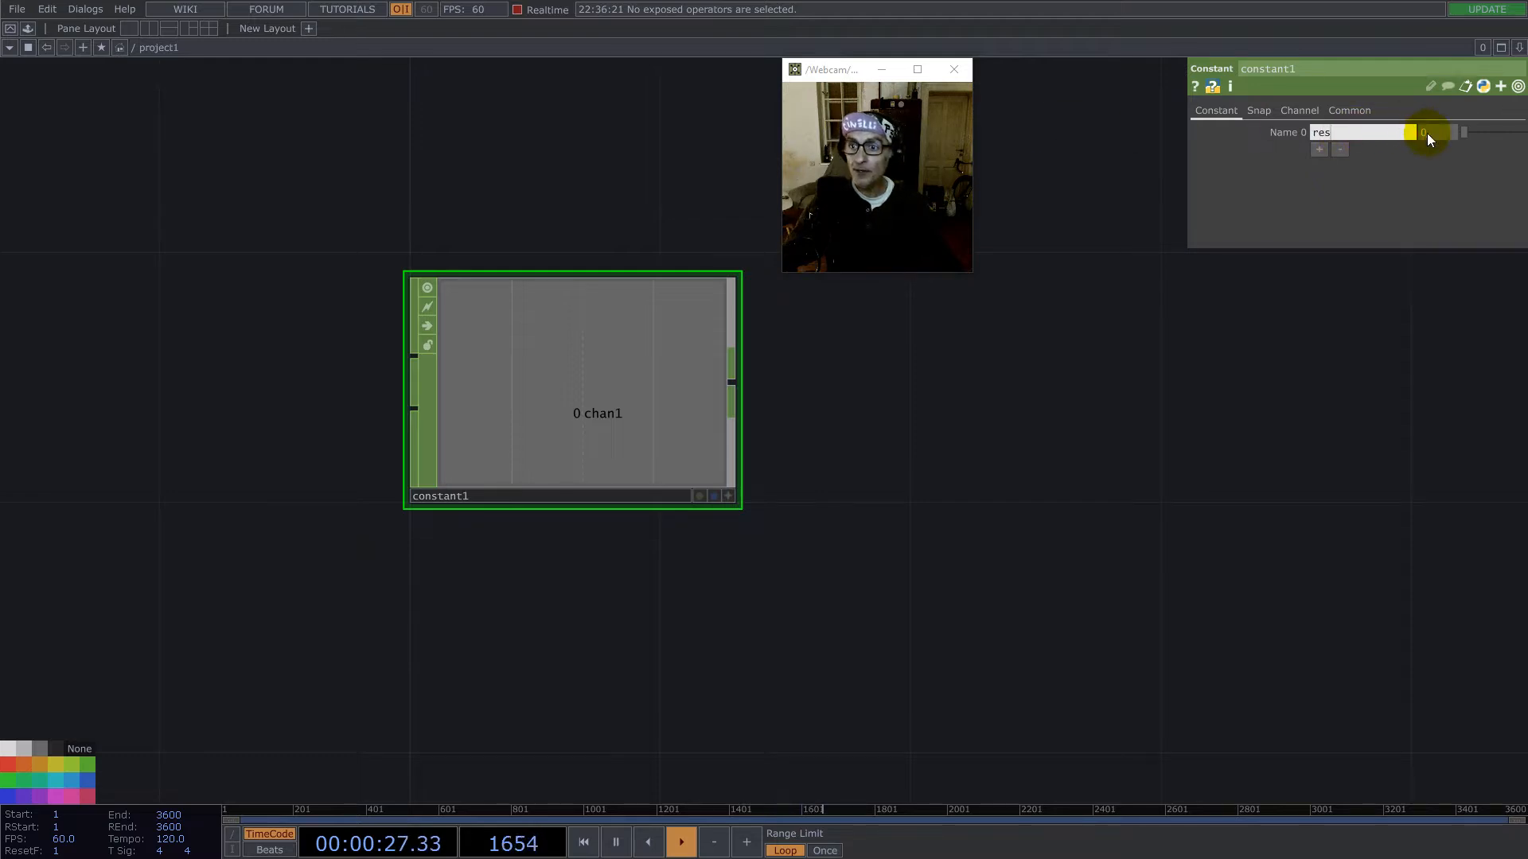
pyautogui.write('32')
pyautogui.press('Return')
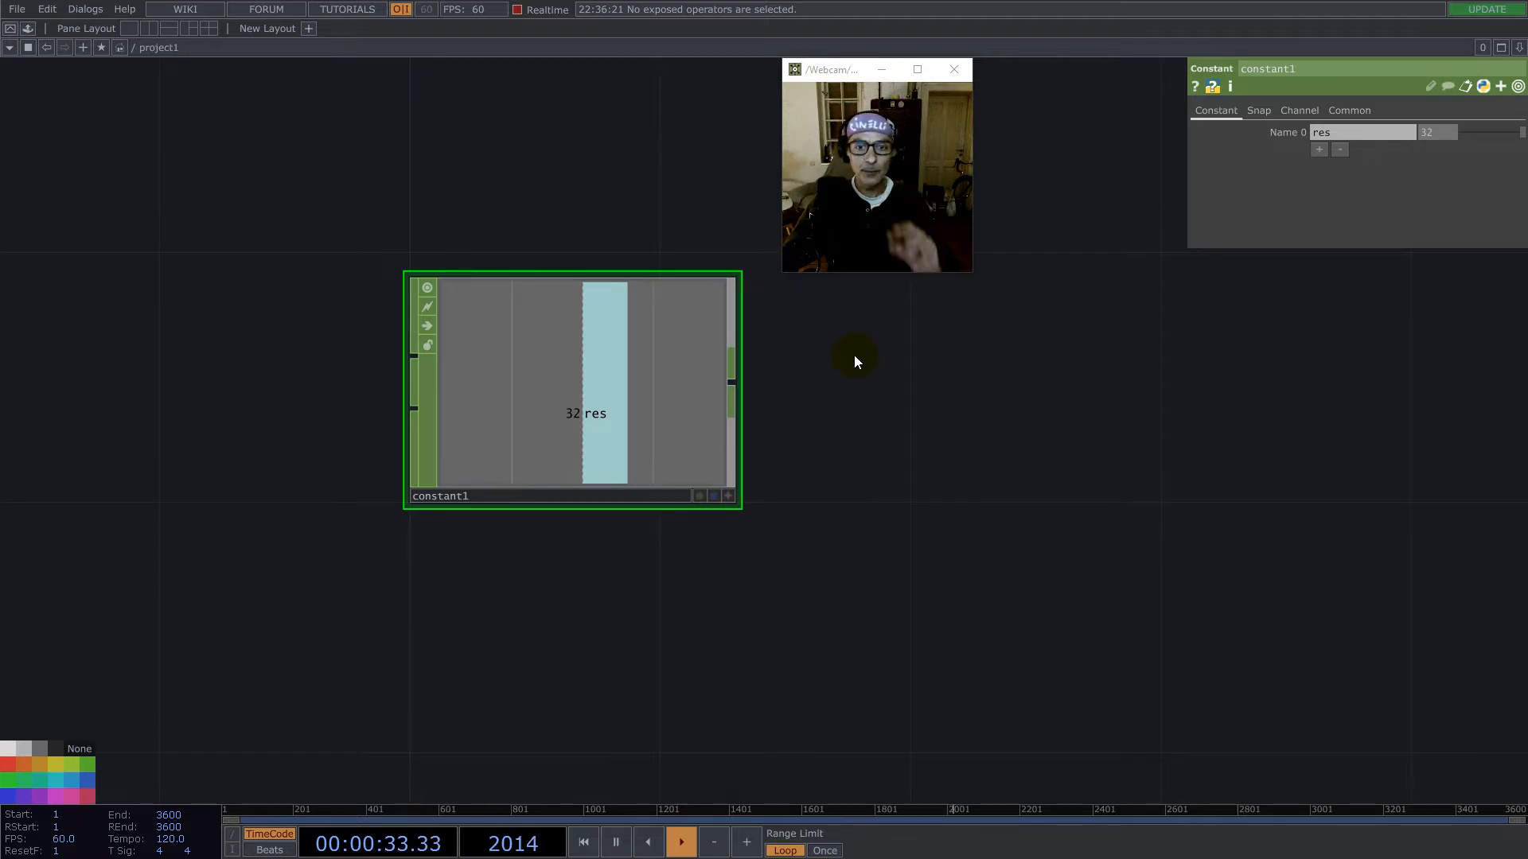
# - Add a Pattern CHOP below the res constant and set its type to Ramp
pyautogui.moveTo(920, 510); pyautogui.dragTo(706, 454)
pyautogui.scroll(-4, 701, 454)
pyautogui.moveTo(747, 573); pyautogui.dragTo(795, 374)
pyautogui.moveTo(696, 466); pyautogui.dragTo(659, 473)
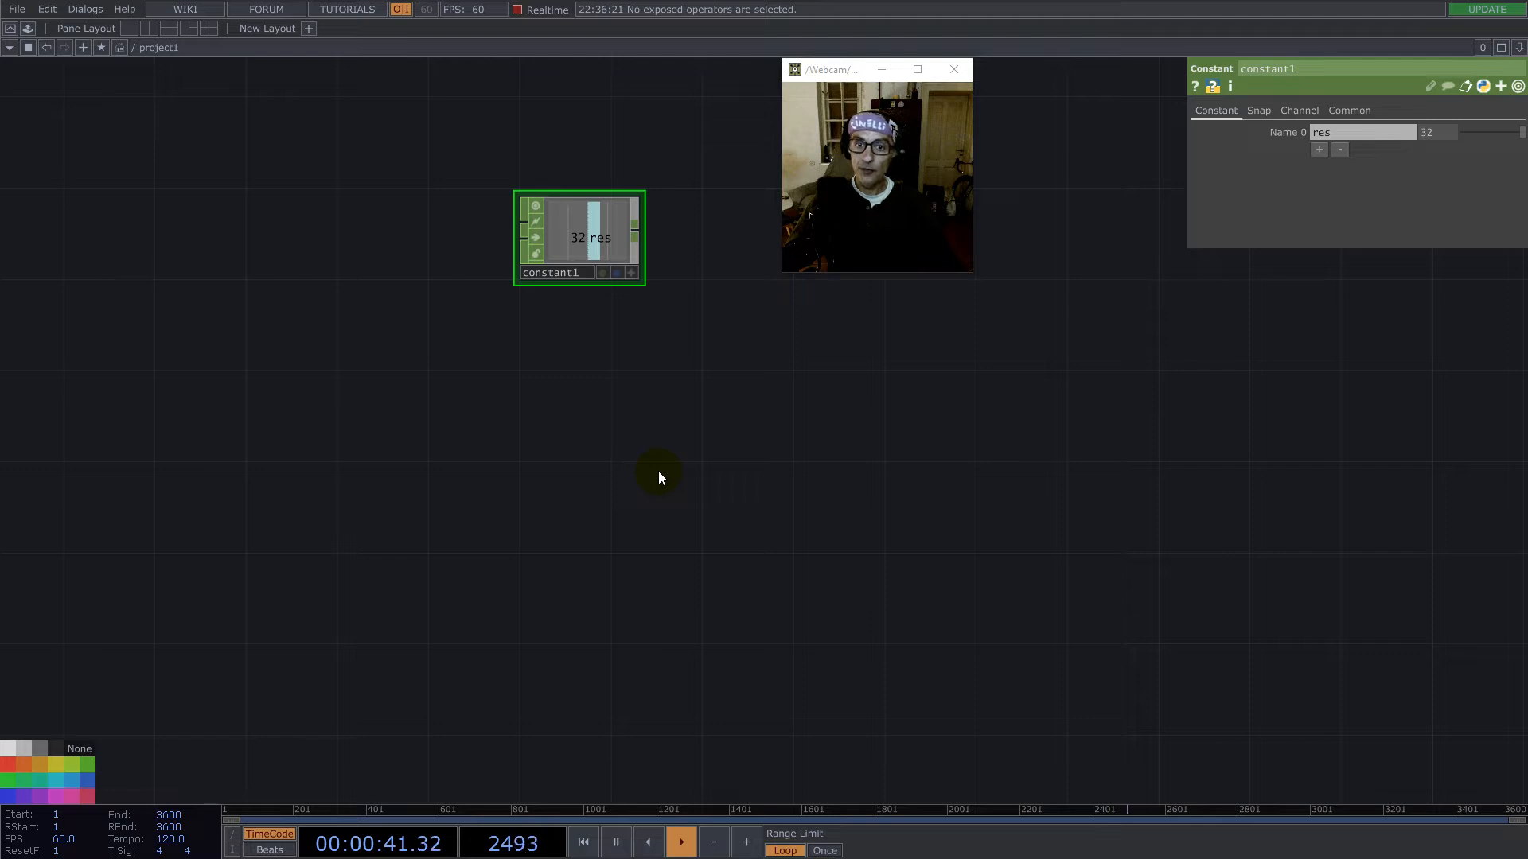
pyautogui.doubleClick(553, 472)
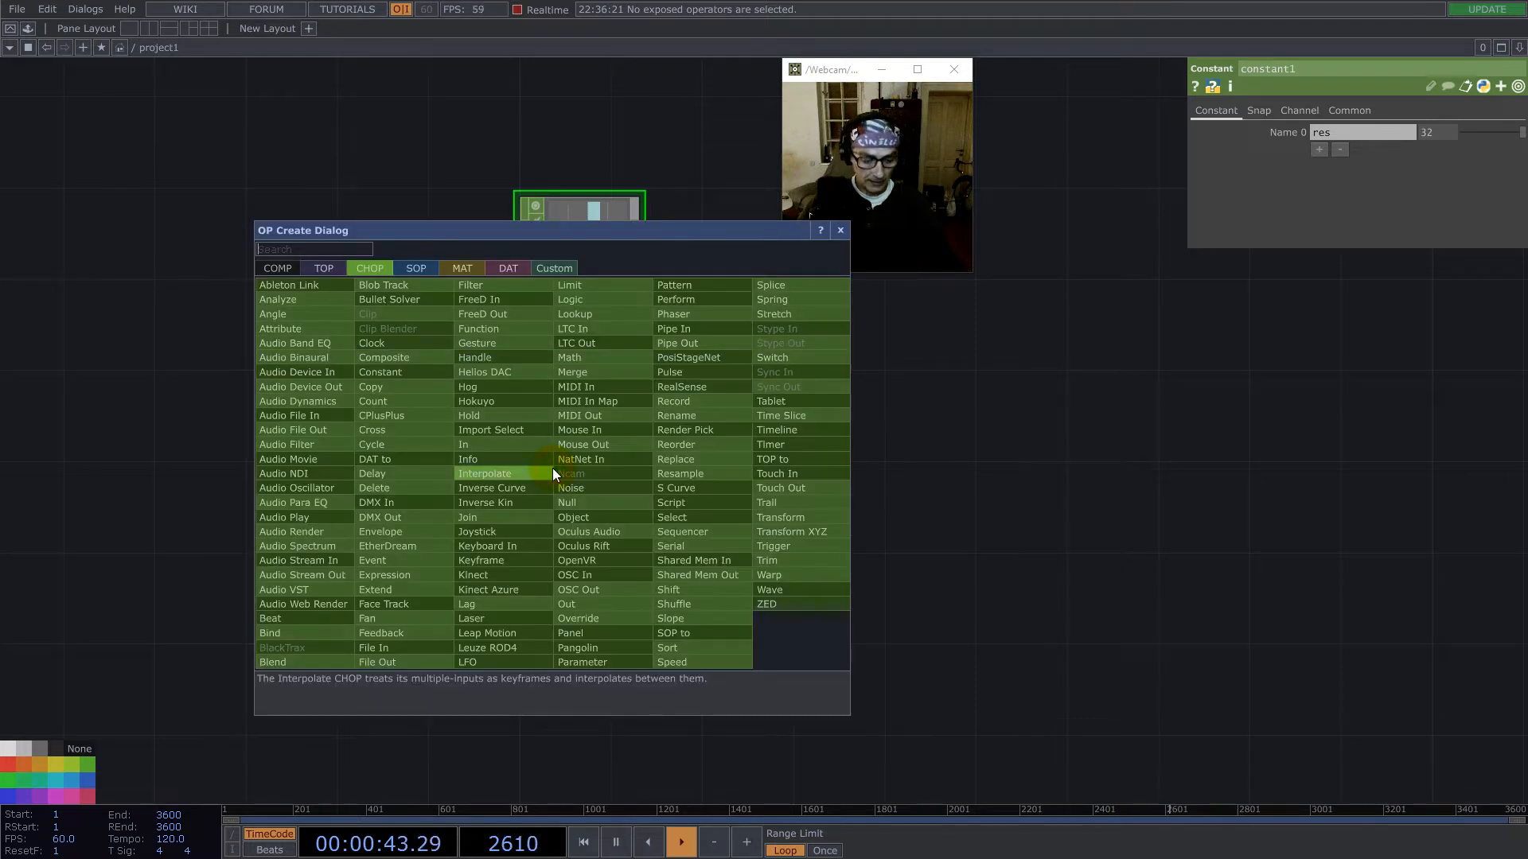
pyautogui.write('pa')
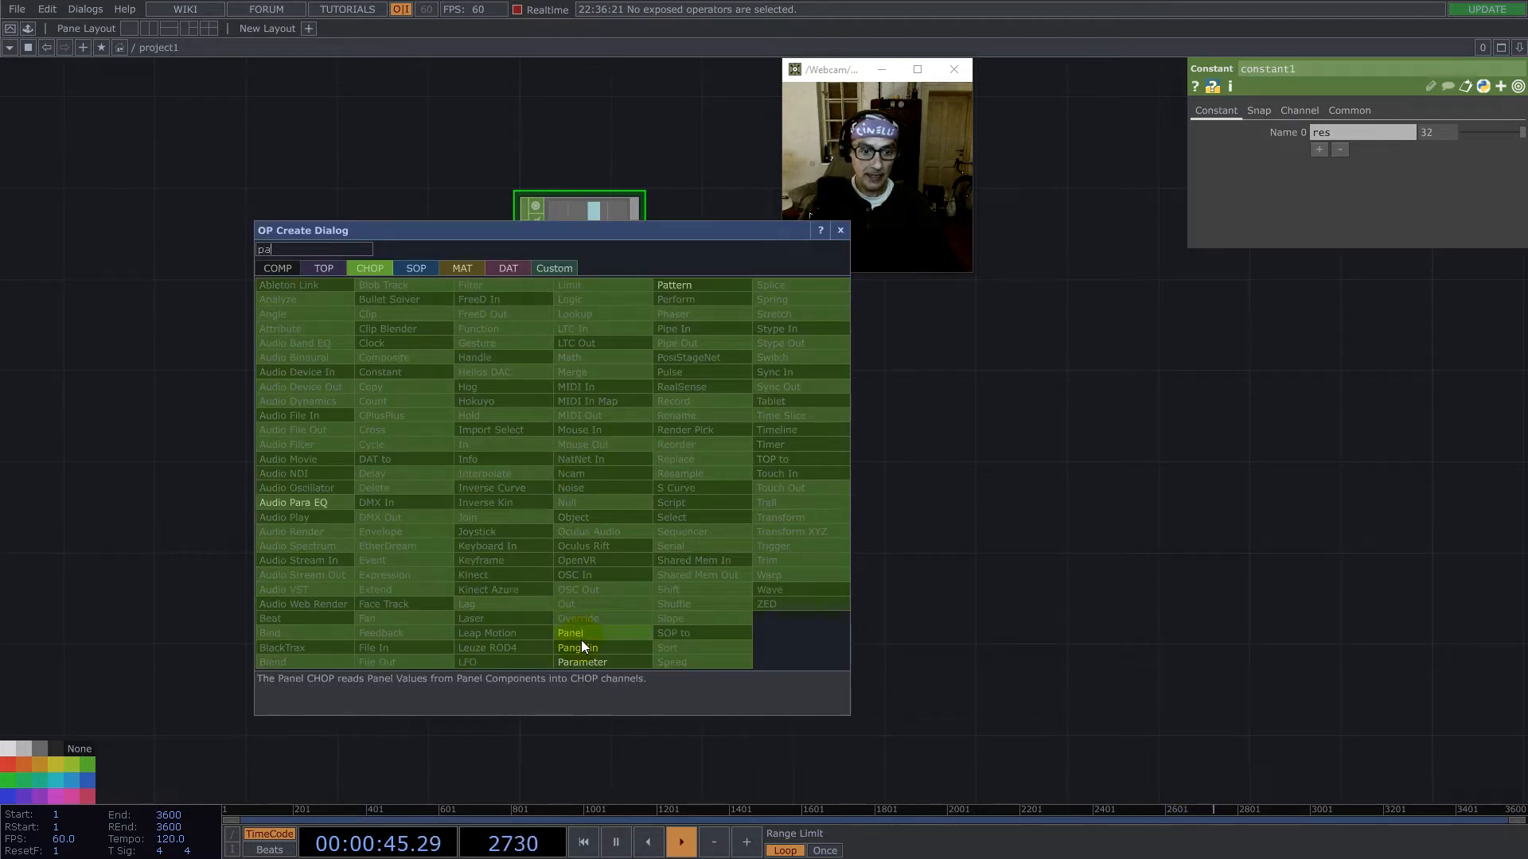
pyautogui.click(676, 285)
pyautogui.click(585, 468)
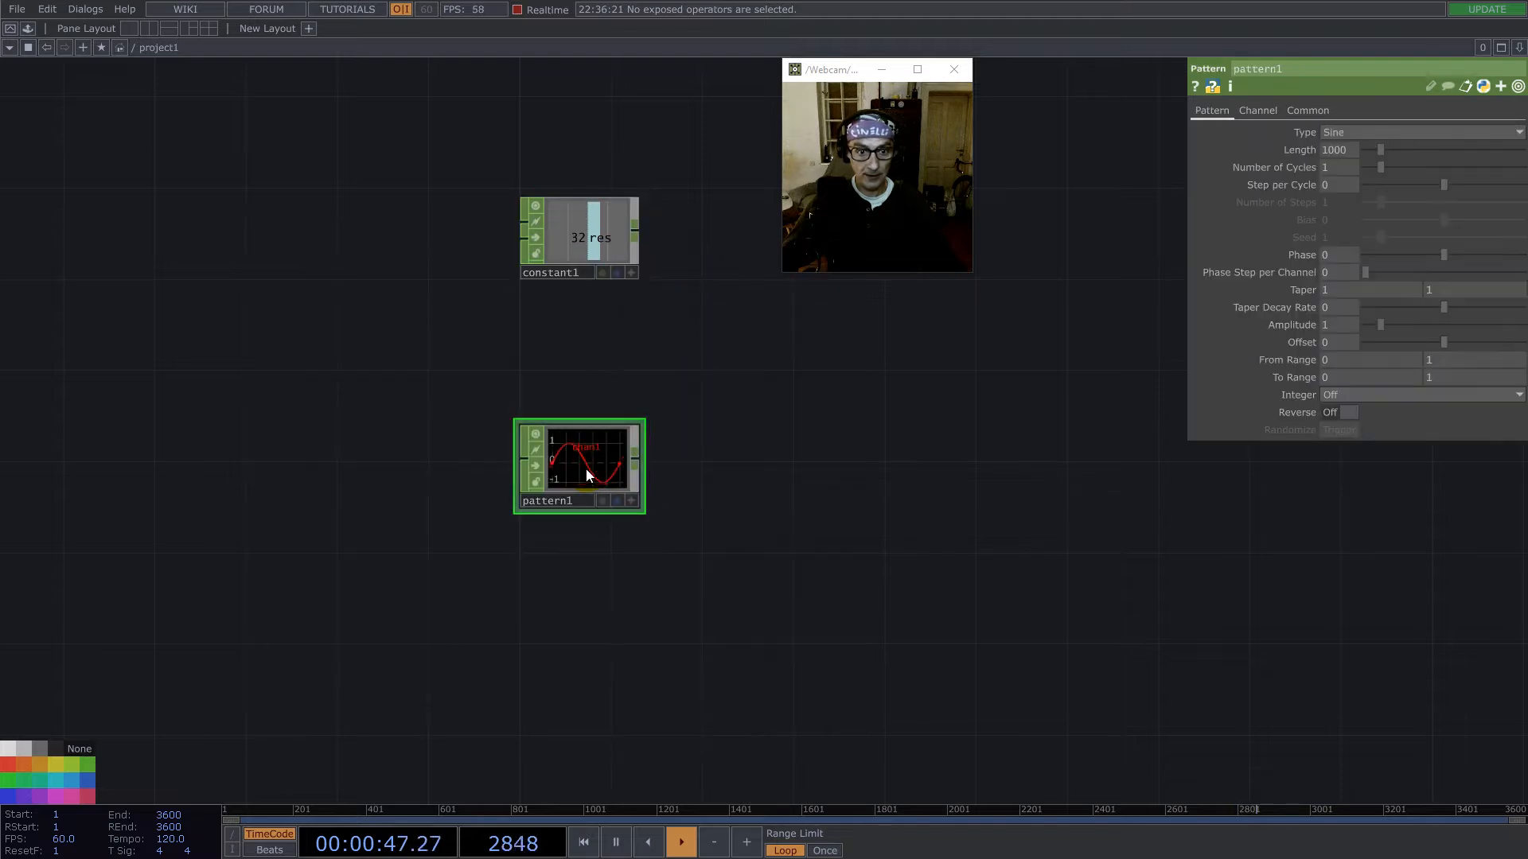
pyautogui.click(1375, 134)
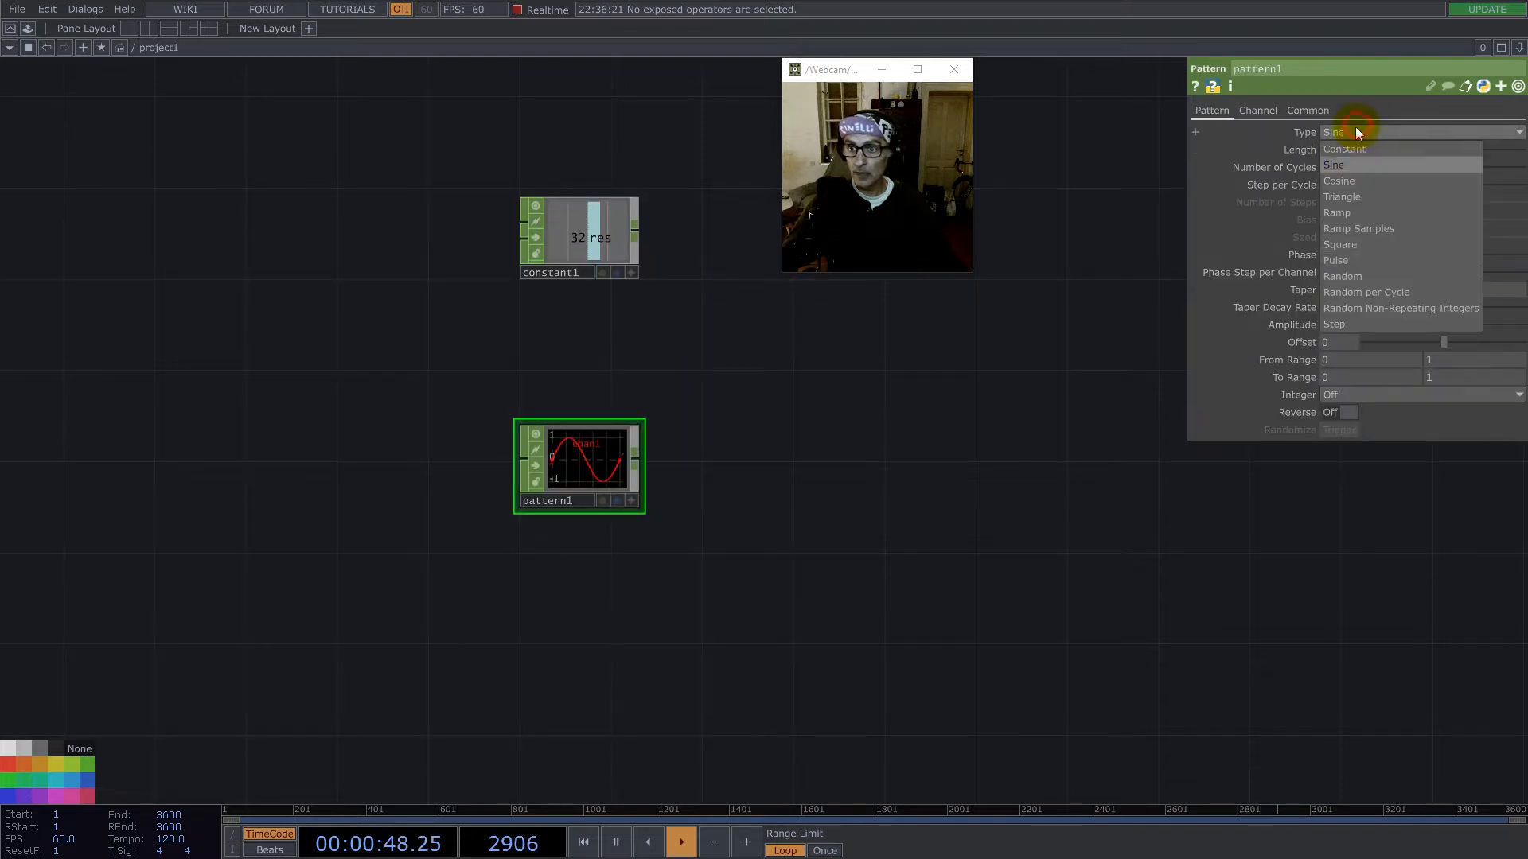
pyautogui.click(1352, 213)
# - Append a CHOP to TOP after the ramp pattern to view it as an image
pyautogui.scroll(3, 593, 479)
pyautogui.rightClick(680, 452)
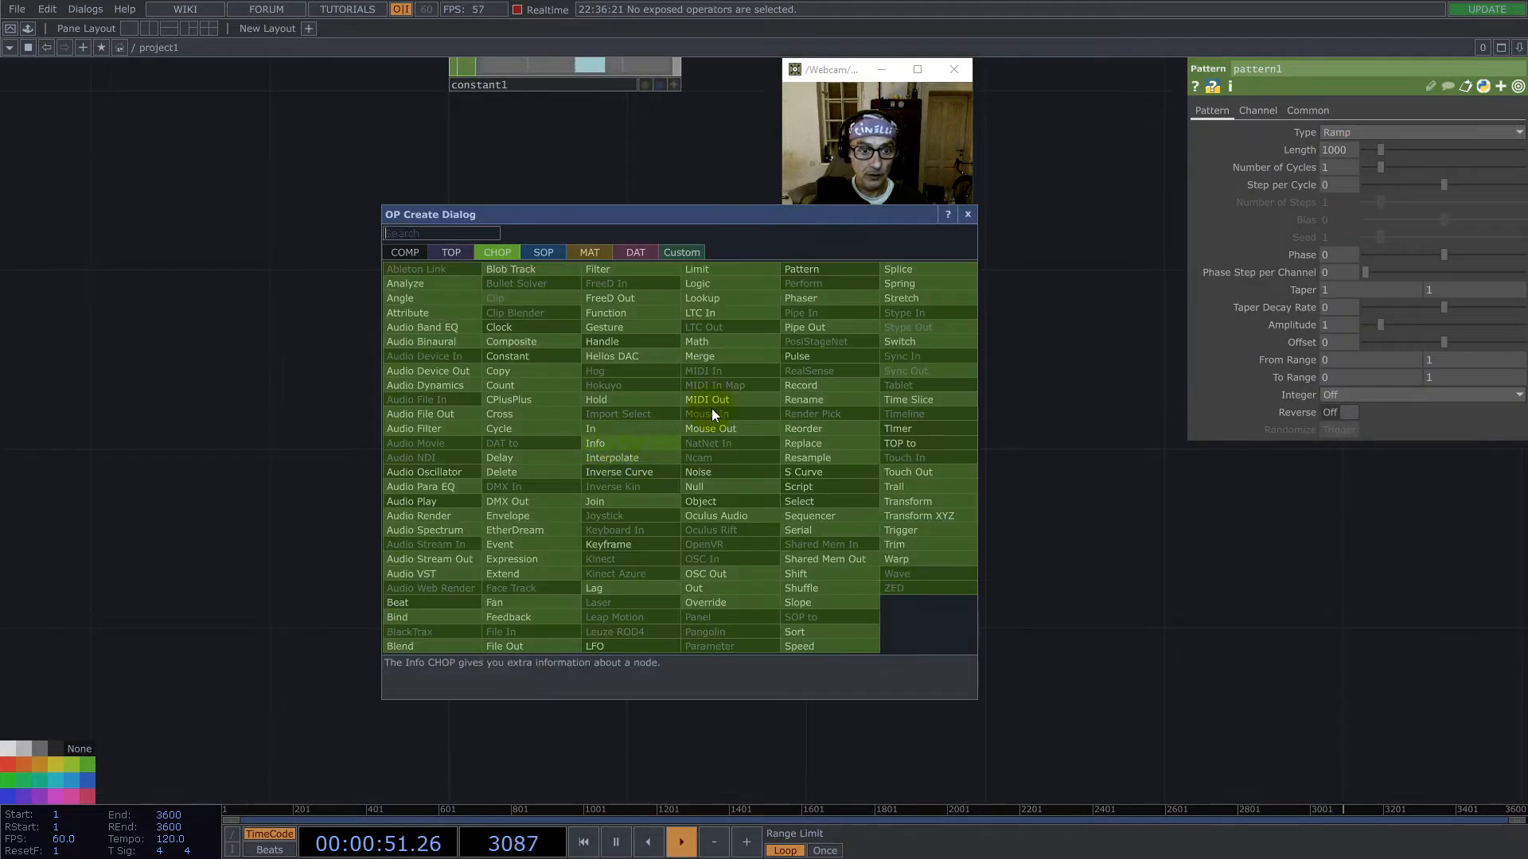
pyautogui.click(452, 252)
pyautogui.click(419, 271)
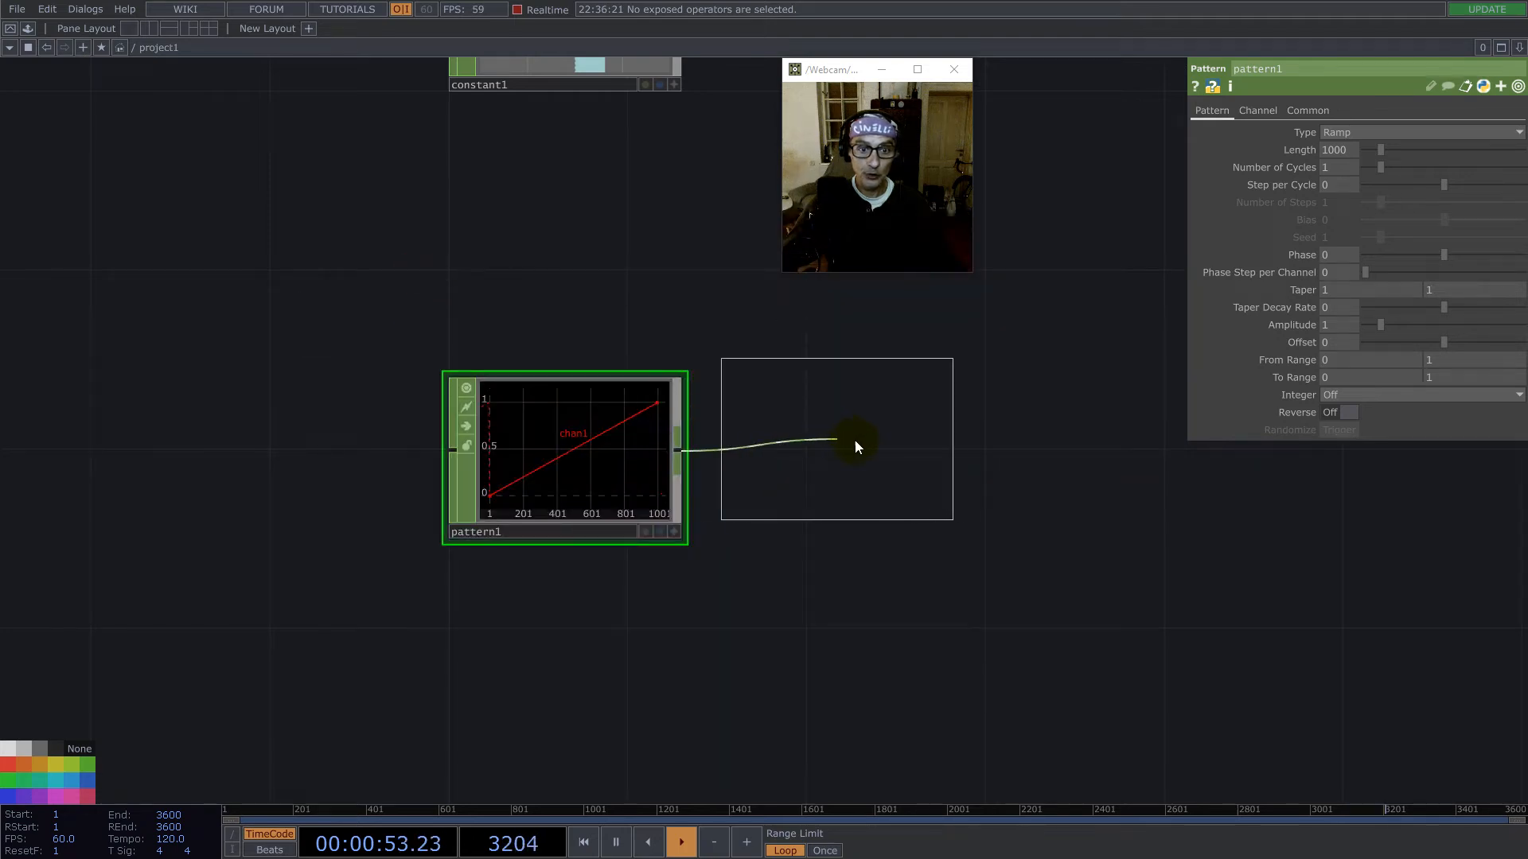
pyautogui.click(872, 470)
pyautogui.scroll(5, 873, 473)
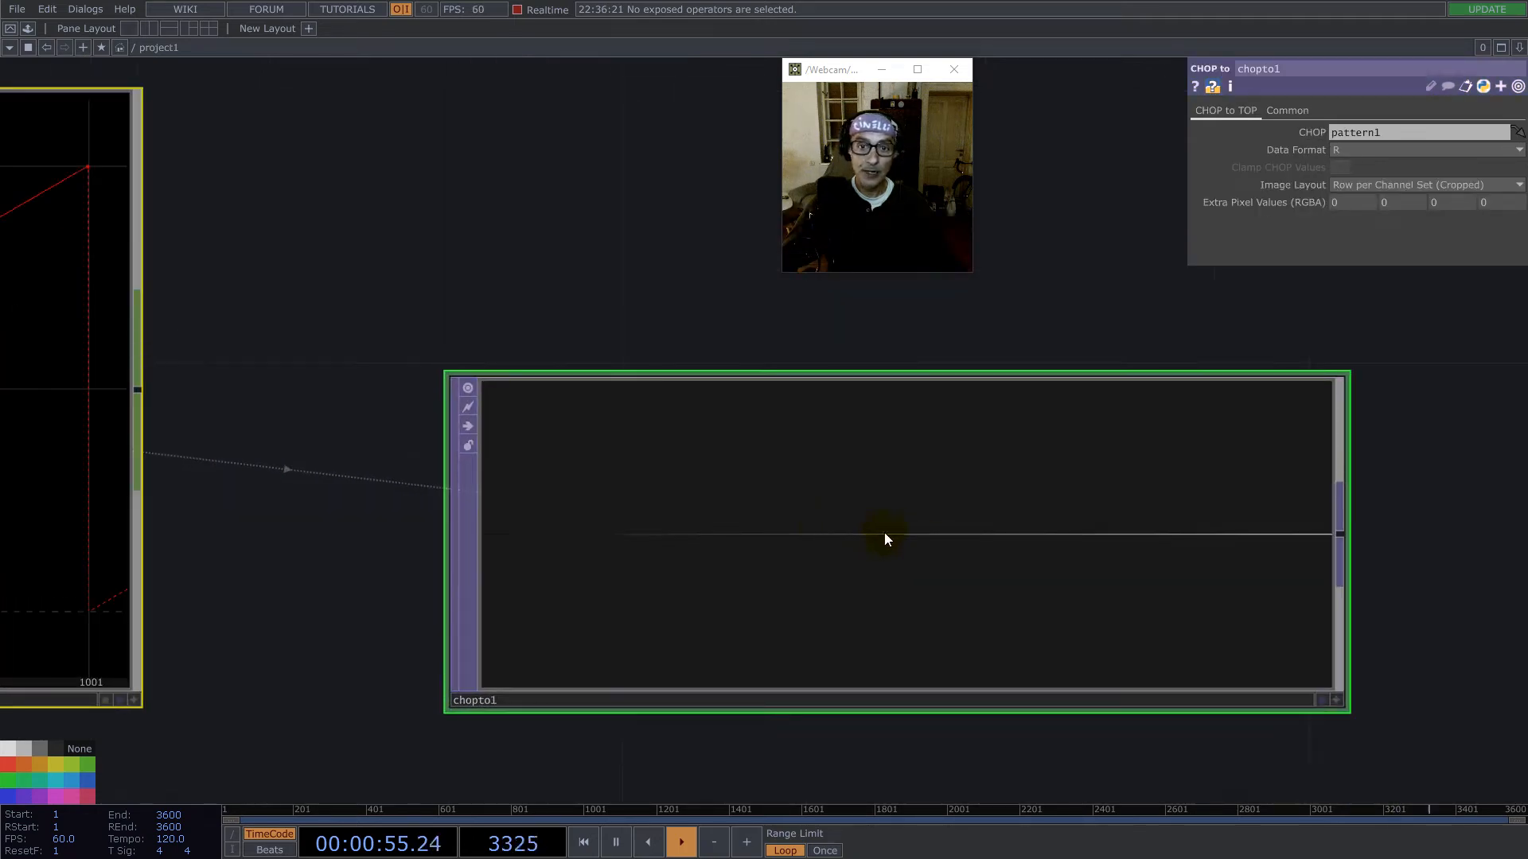
pyautogui.scroll(-5, 946, 541)
# - Delete the ramp Pattern CHOP together with its CHOP to TOP
pyautogui.moveTo(1109, 727); pyautogui.dragTo(326, 375)
pyautogui.press('Delete')
pyautogui.scroll(-5, 478, 420)
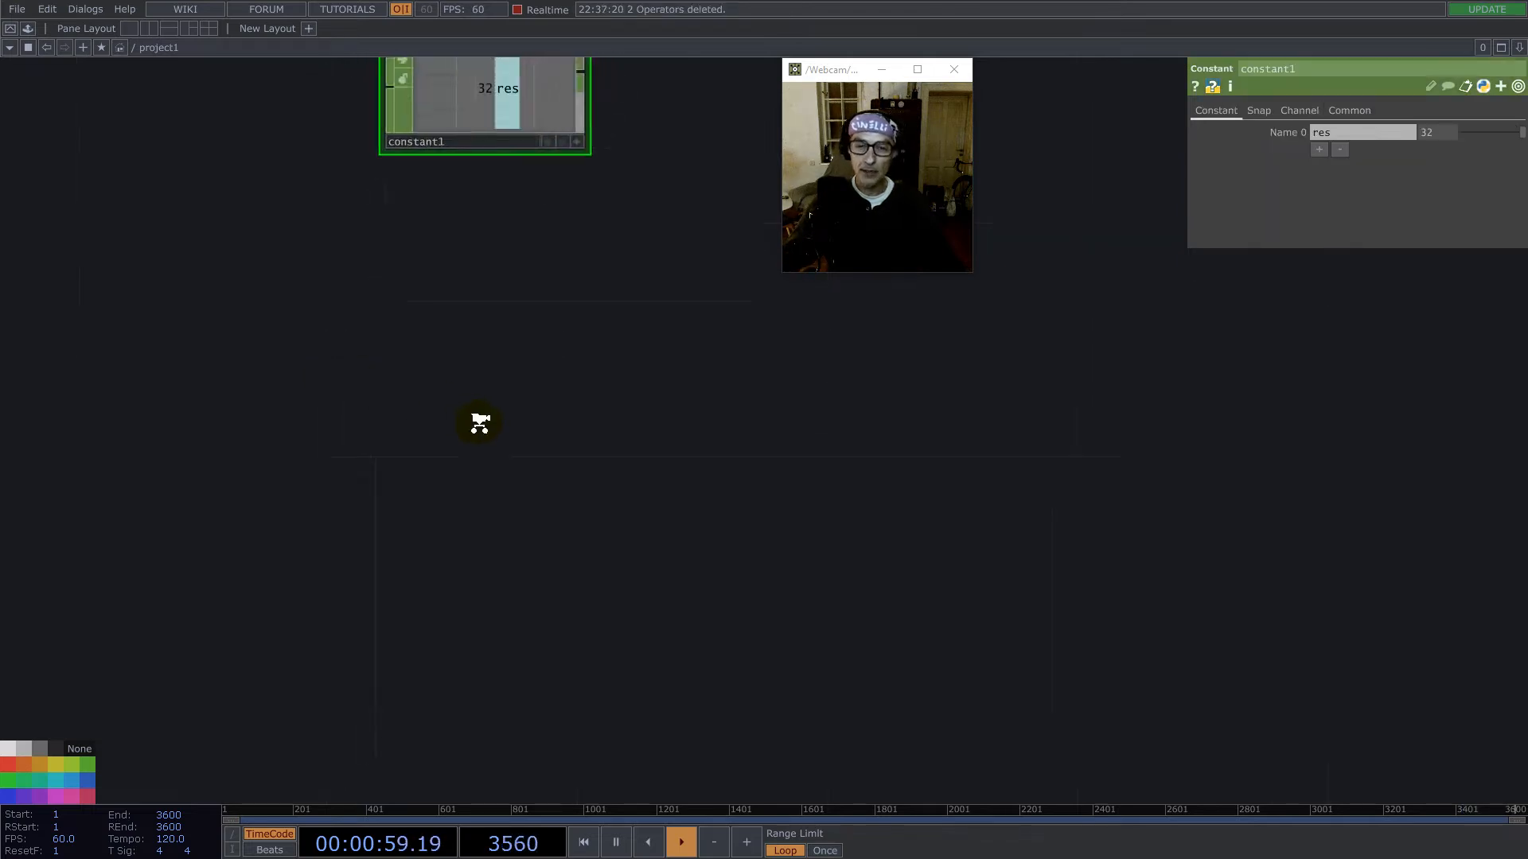
pyautogui.moveTo(371, 475); pyautogui.dragTo(385, 422)
pyautogui.scroll(4, 380, 441)
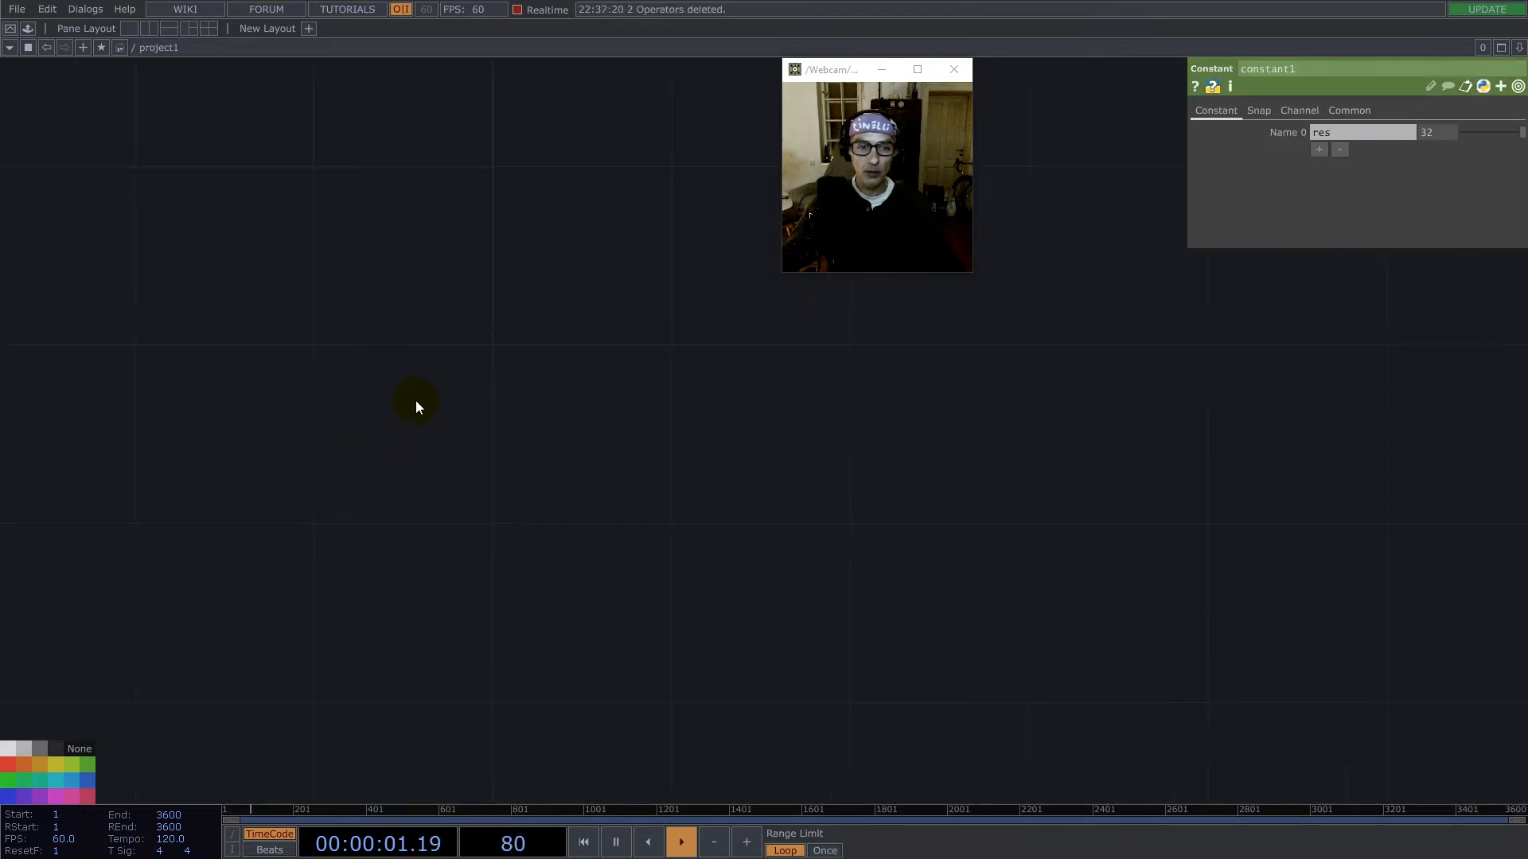
pyautogui.doubleClick(413, 400)
pyautogui.write('ca')
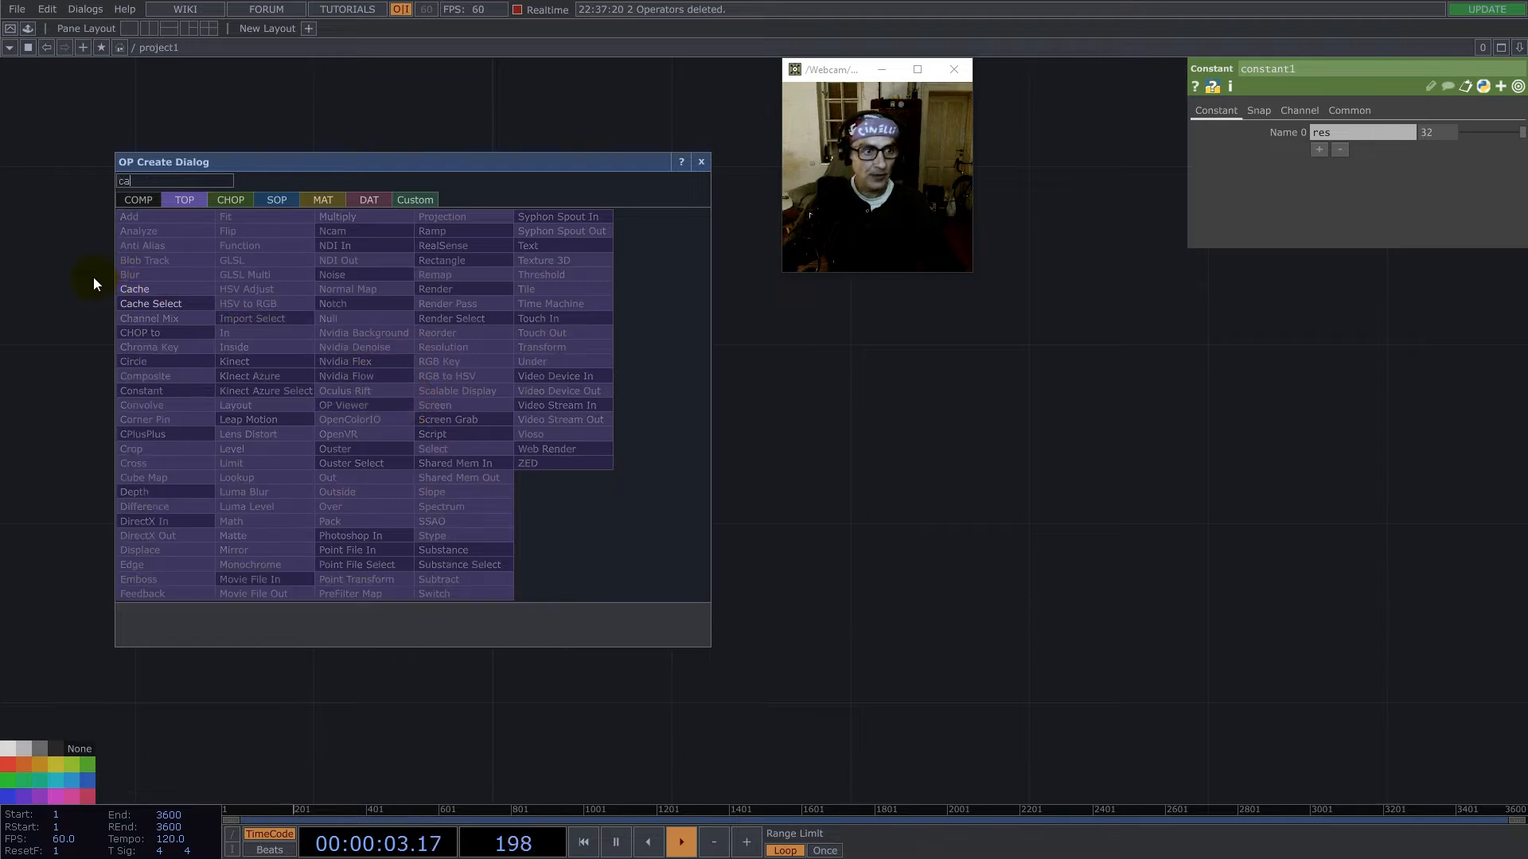
pyautogui.write('co')
pyautogui.click(27, 183)
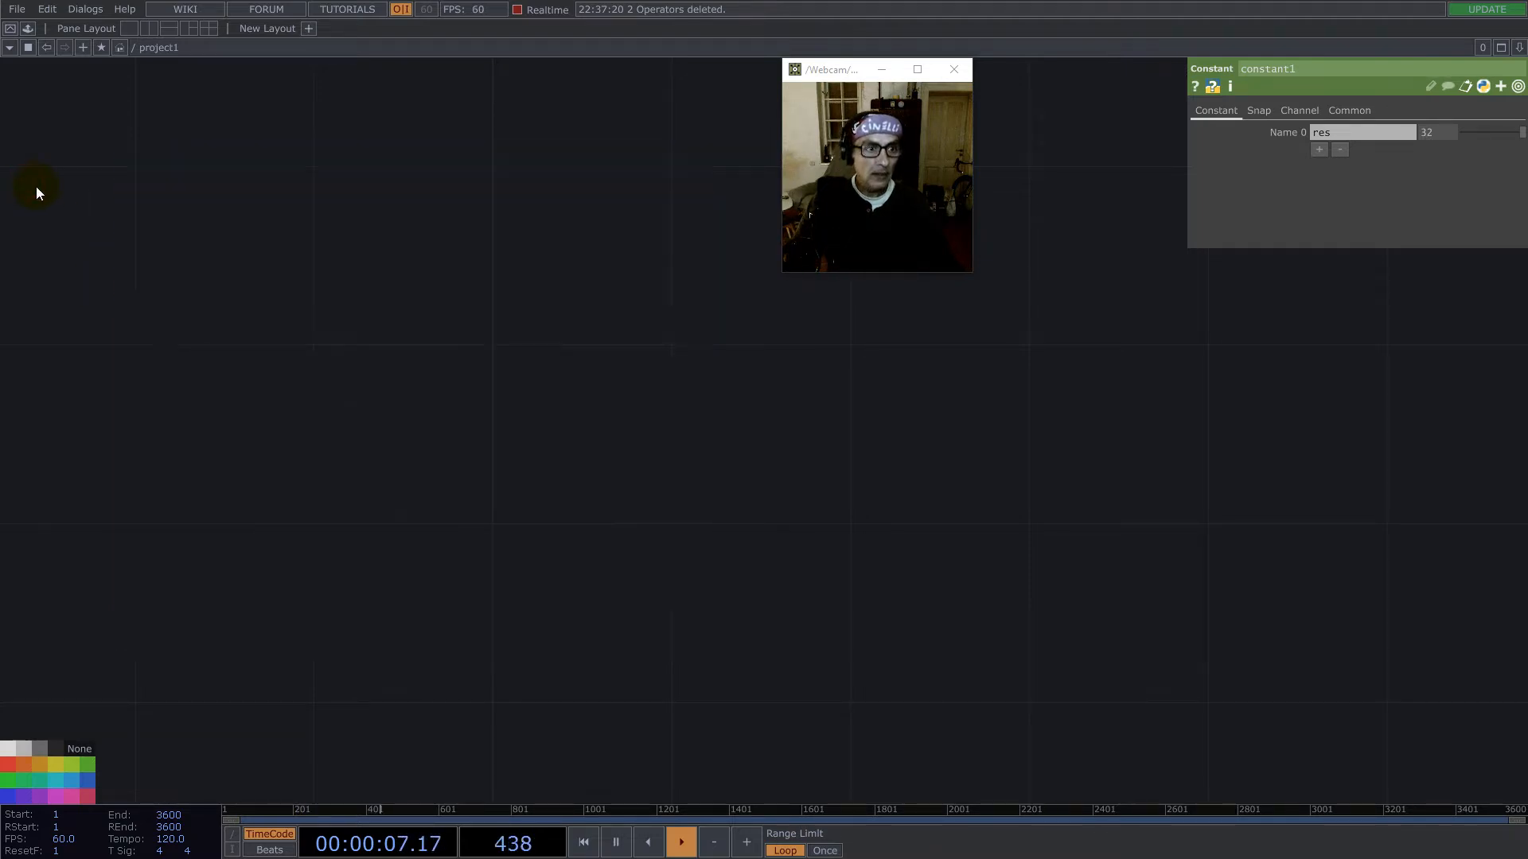
# - Add a Constant TOP below the res constant
pyautogui.press('Tab')
pyautogui.write('c')
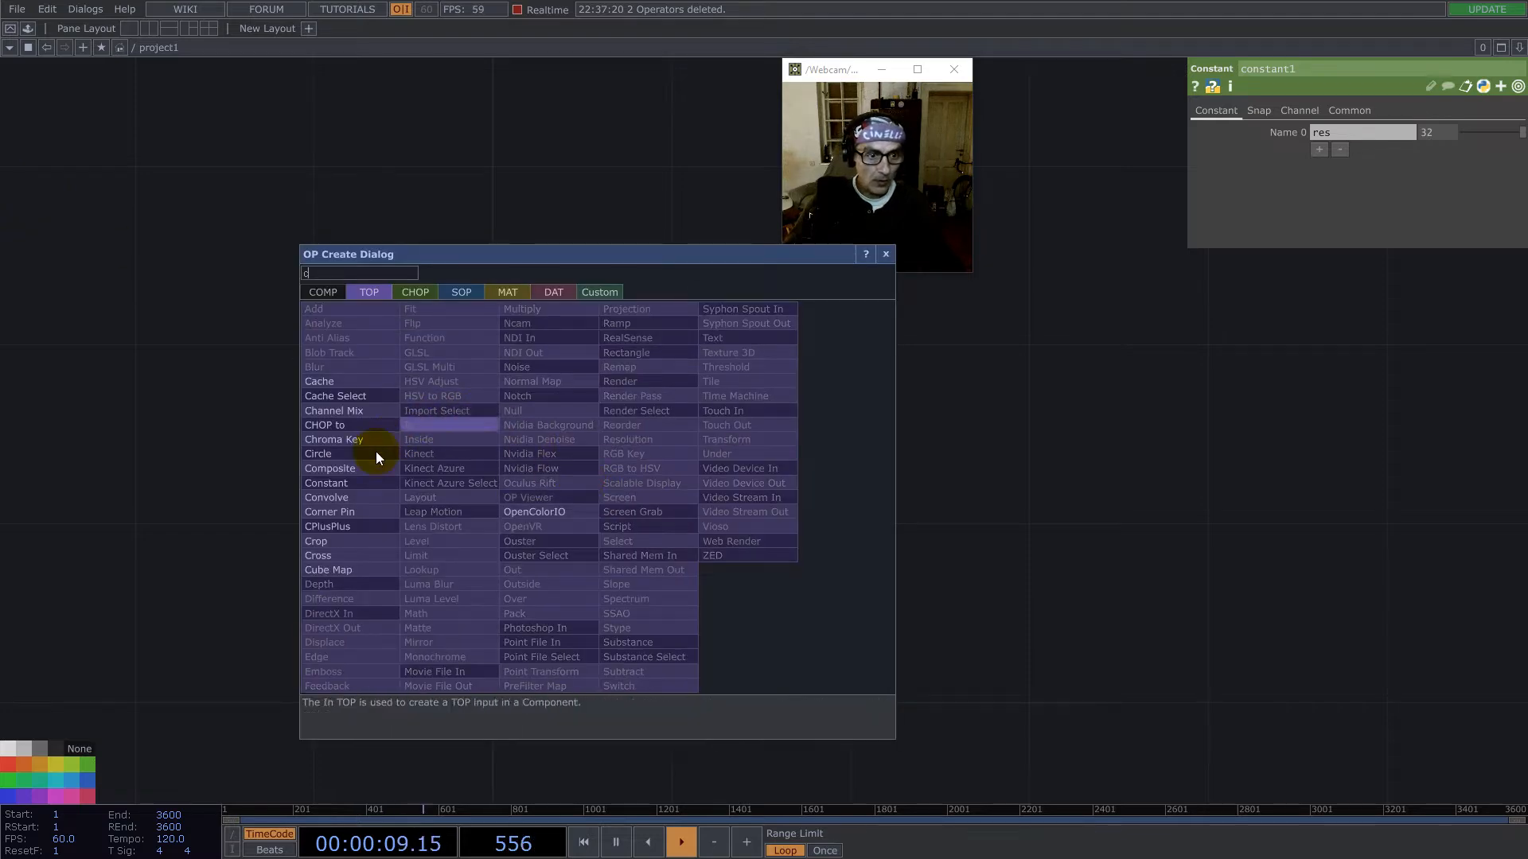
pyautogui.click(349, 482)
pyautogui.click(766, 437)
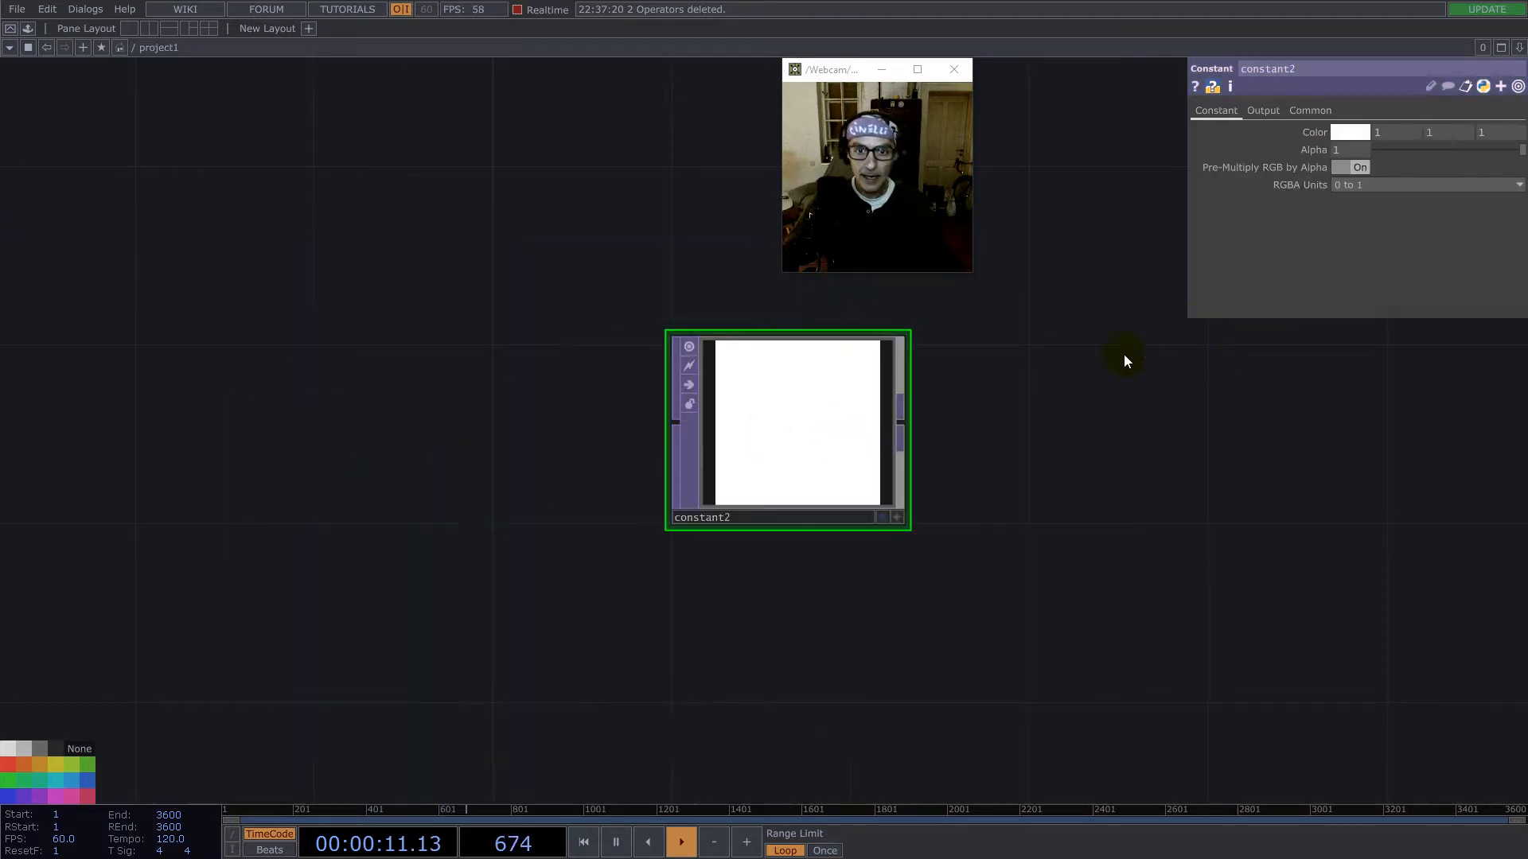
pyautogui.moveTo(1125, 416); pyautogui.dragTo(771, 560)
pyautogui.moveTo(769, 561); pyautogui.dragTo(695, 566, button='middle')
pyautogui.moveTo(573, 557); pyautogui.dragTo(526, 487)
# - Set the Constant TOP's resolution to 1 by 1 and its pixel format to 32-bit float (Mono)
pyautogui.click(1311, 111)
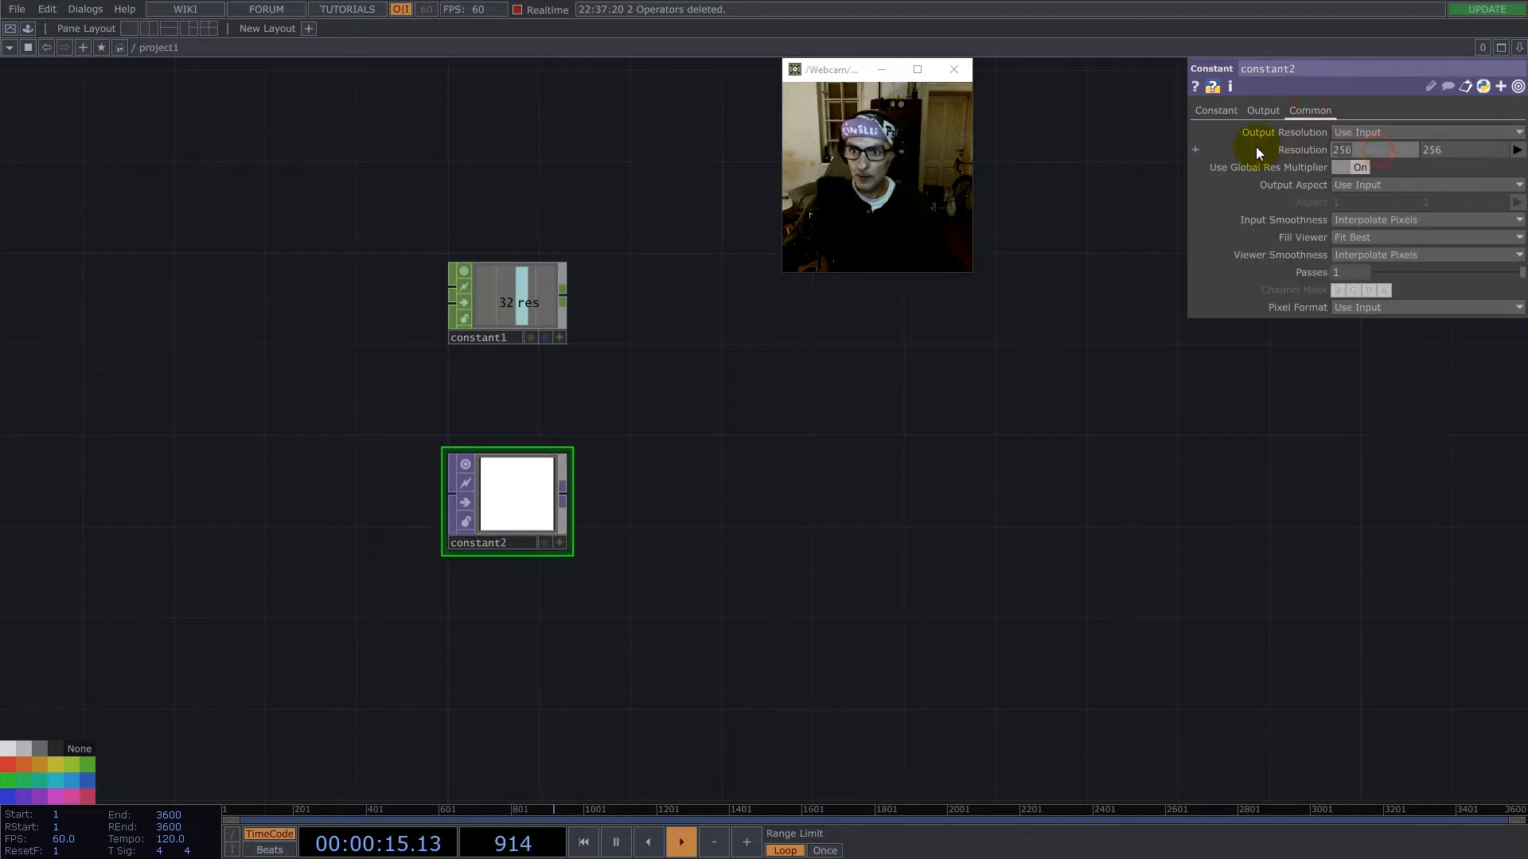
pyautogui.write('1')
pyautogui.click(1450, 150)
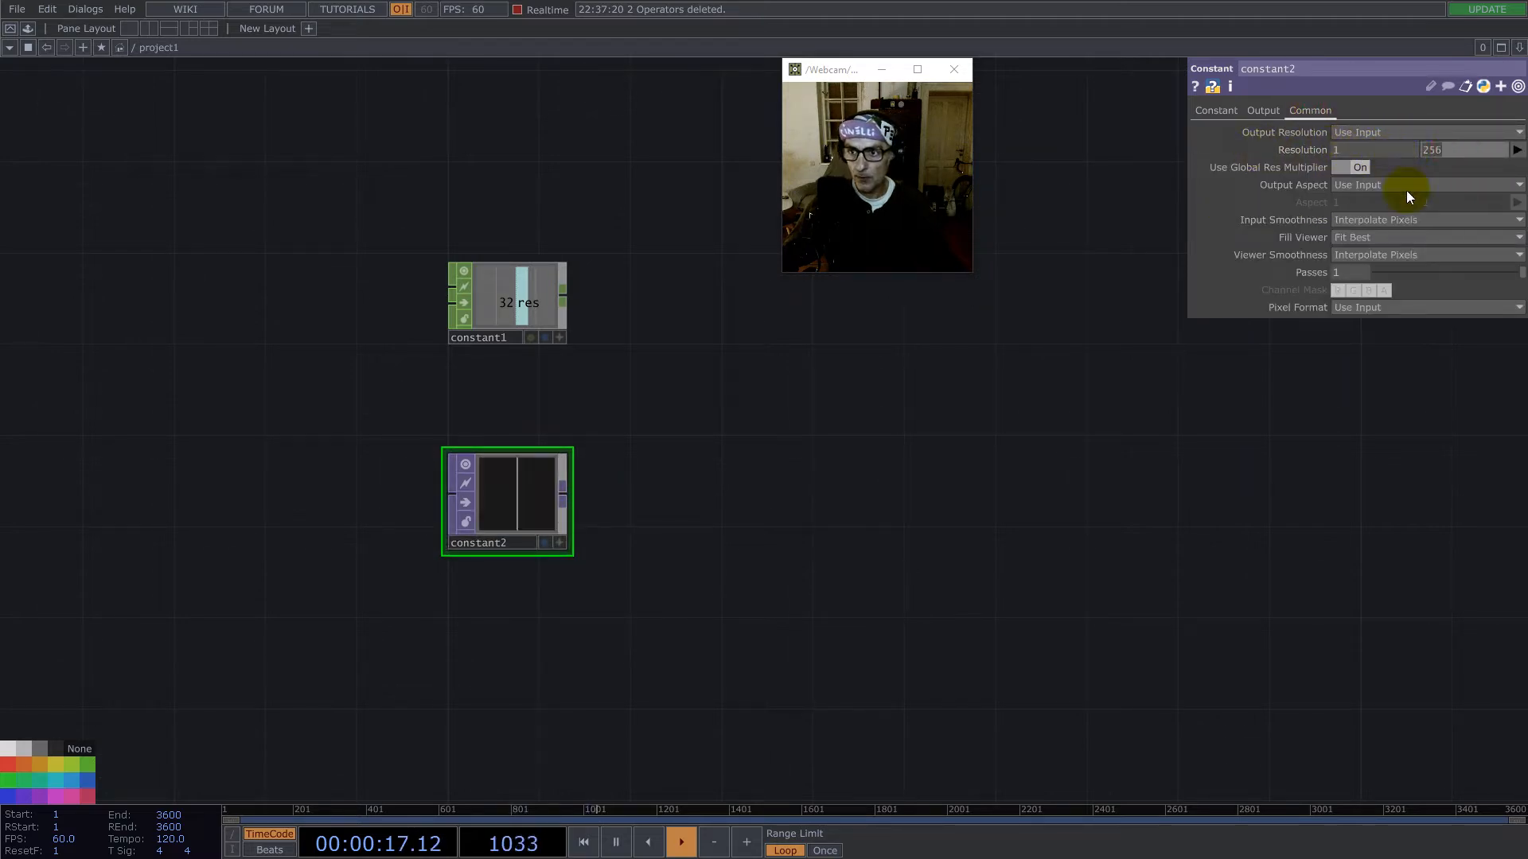
pyautogui.write('1')
pyautogui.click(1394, 305)
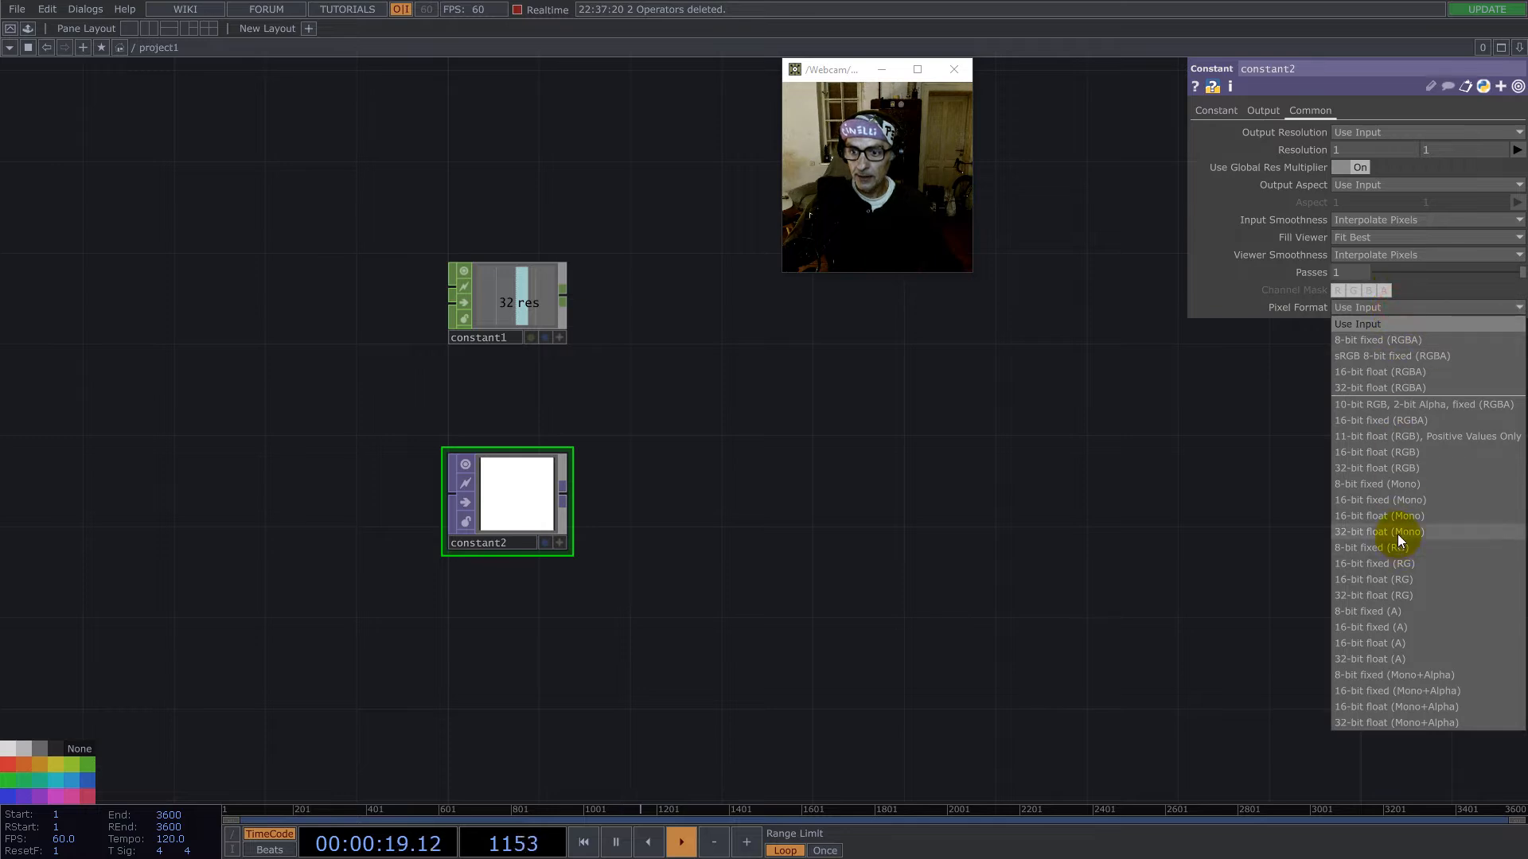
pyautogui.click(1397, 535)
# - Shift the Constant TOP aside and append a Crop TOP to its output
pyautogui.moveTo(507, 494); pyautogui.dragTo(368, 472)
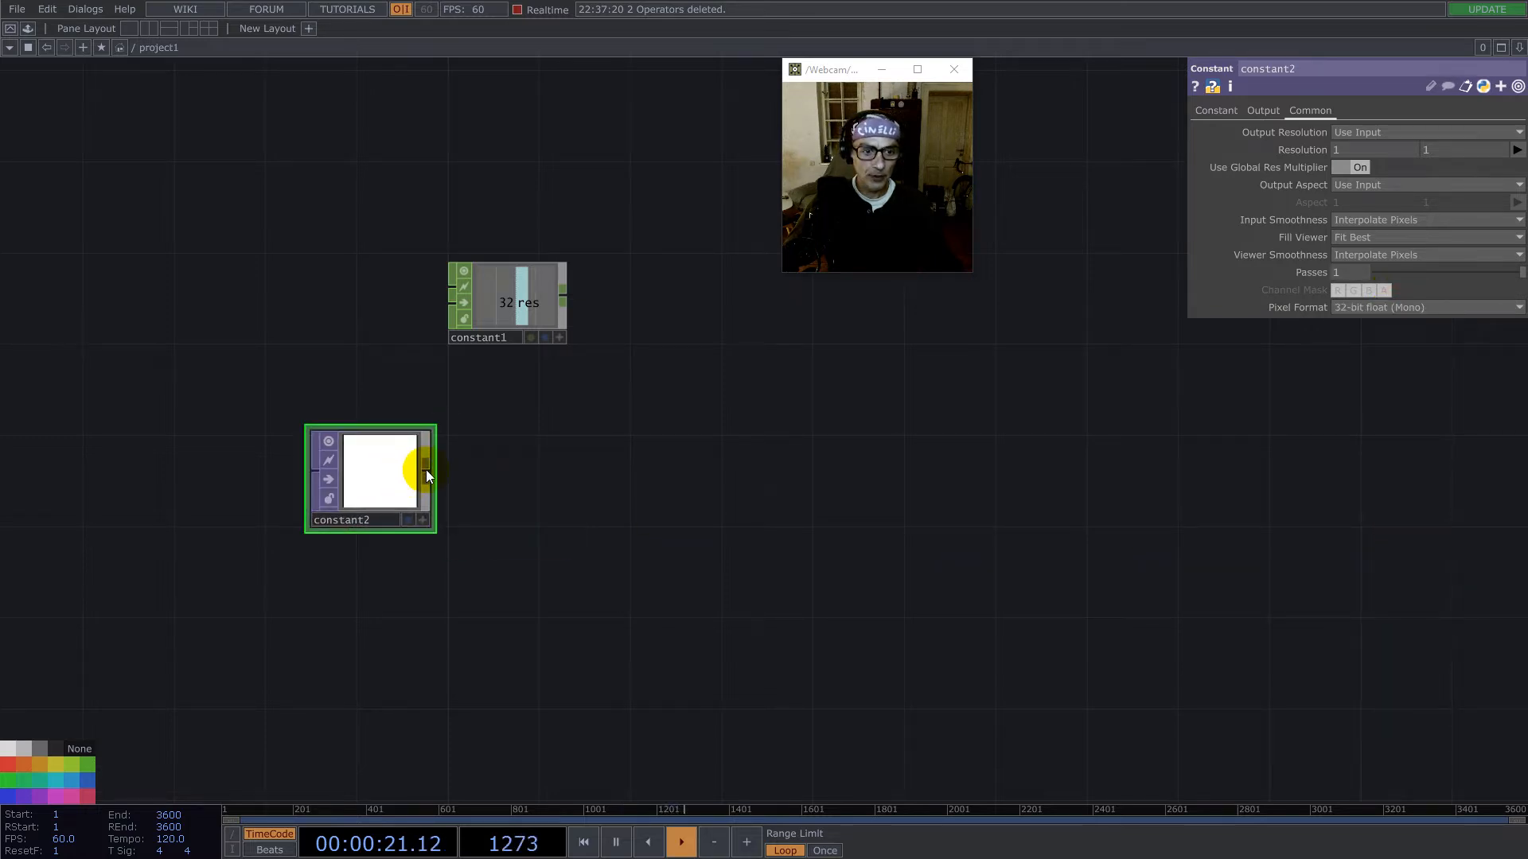
pyautogui.rightClick(426, 469)
pyautogui.write('cr')
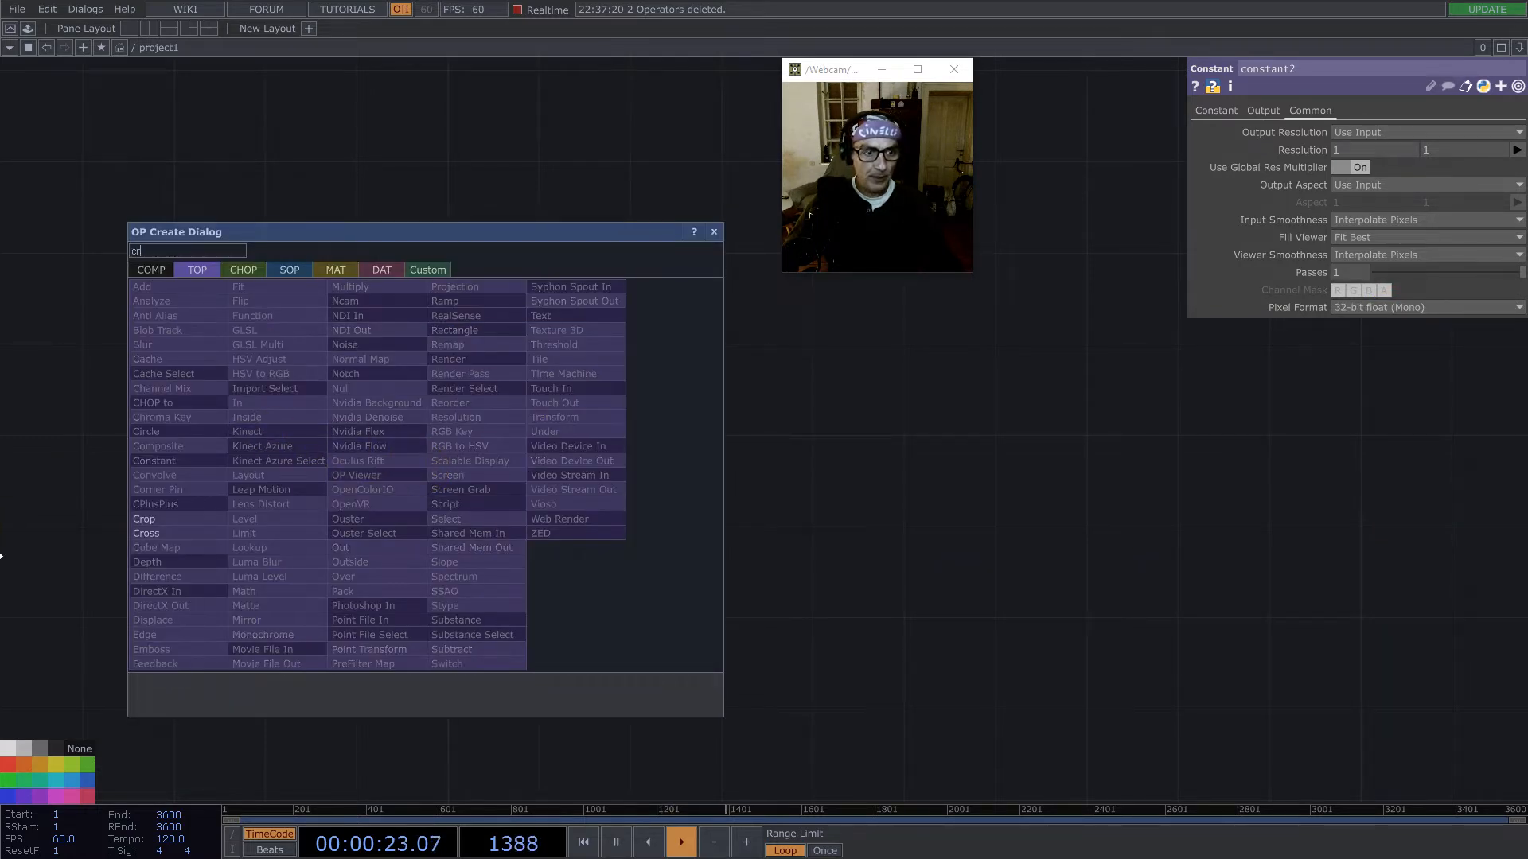
pyautogui.click(136, 522)
pyautogui.click(541, 486)
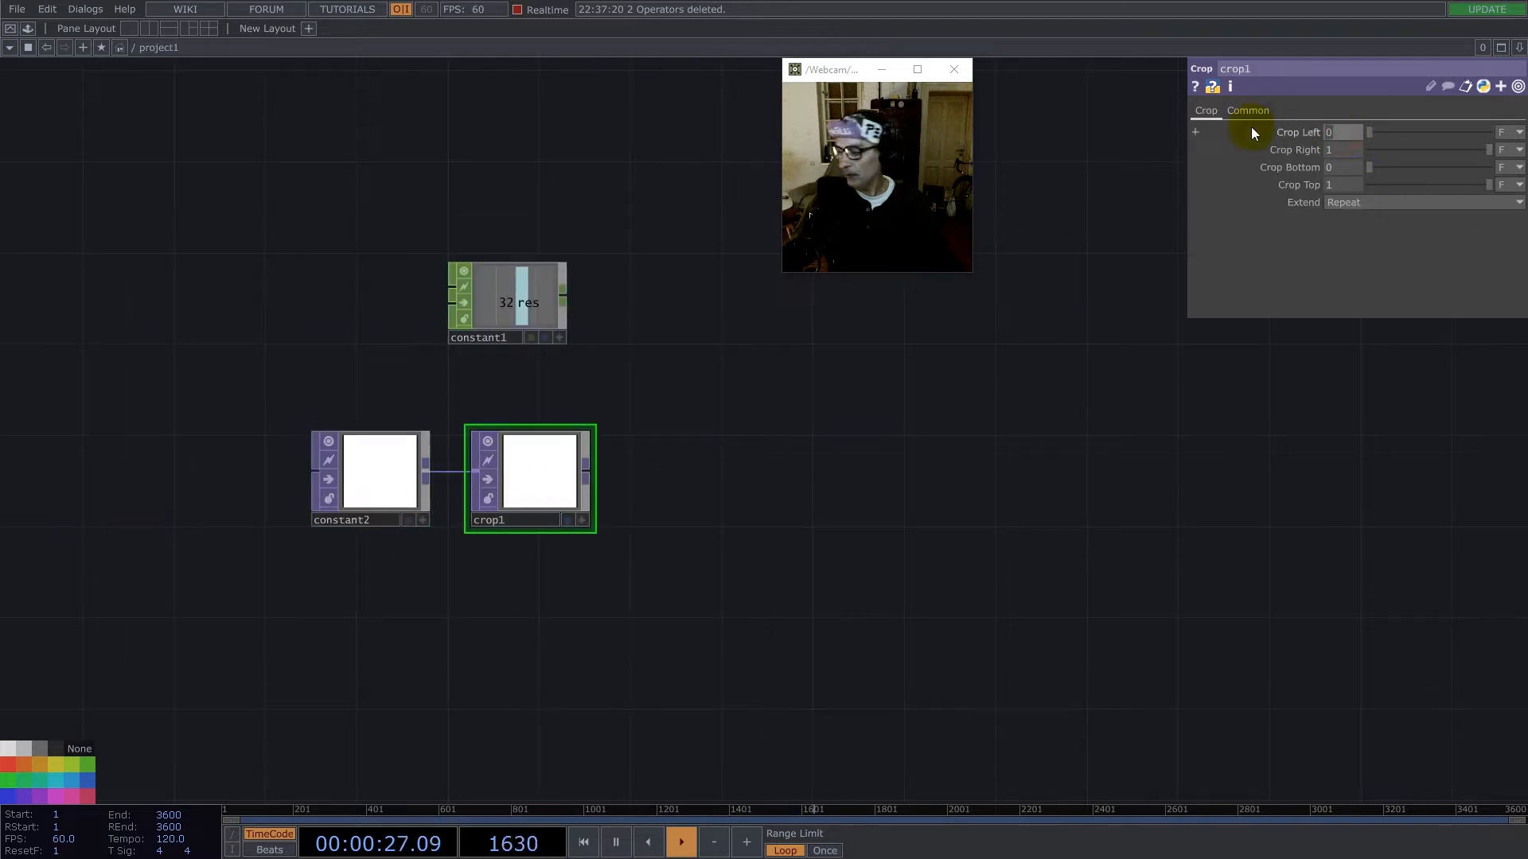
# - Set the Crop TOP's Crop Left to -1 and its Extend mode to Zero
pyautogui.write('2')
pyautogui.press('Return')
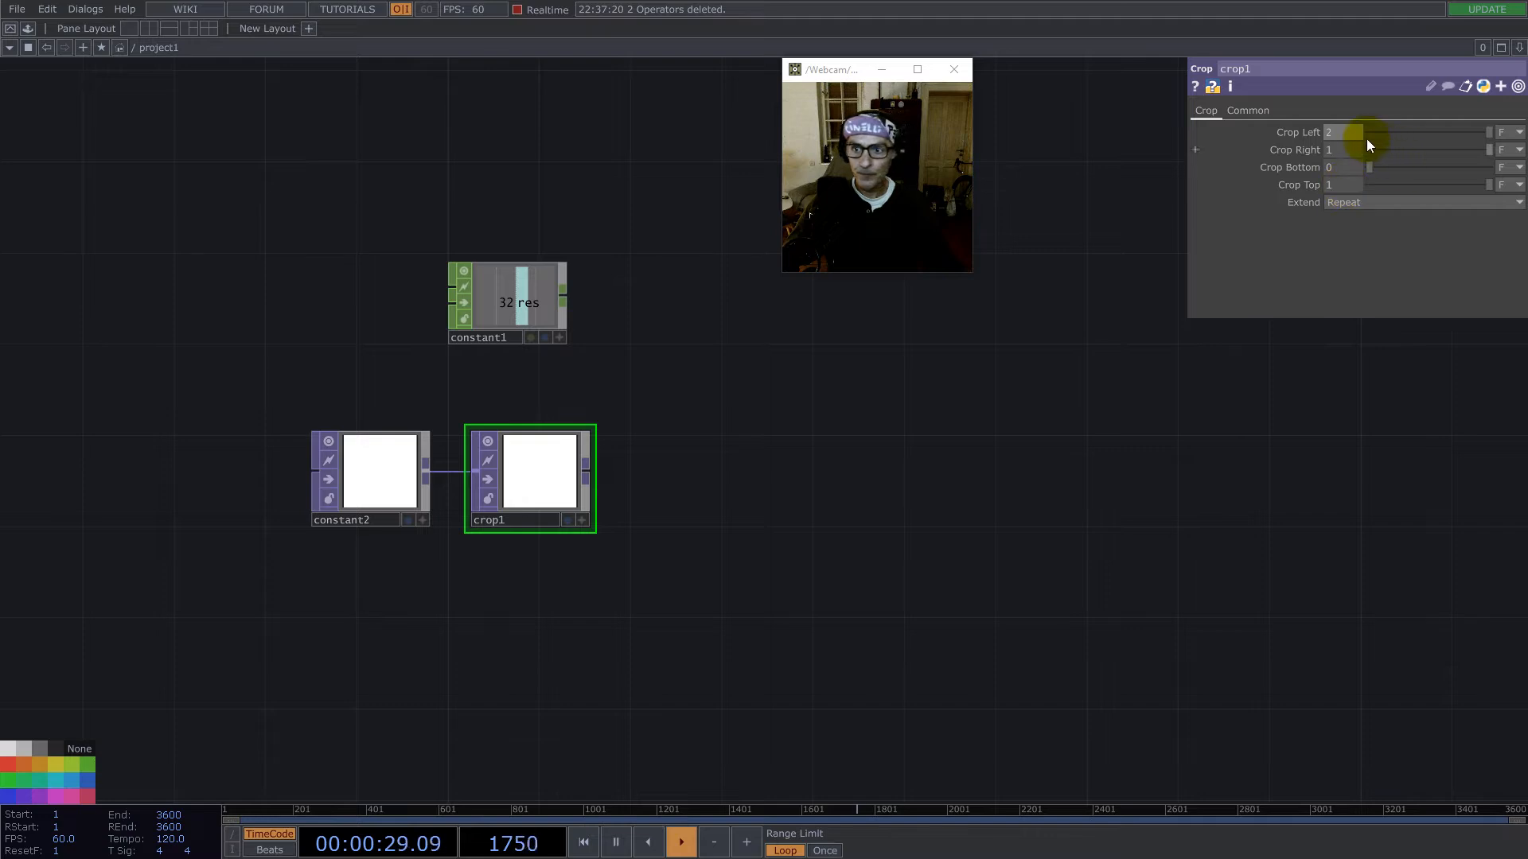
pyautogui.write('-1')
pyautogui.press('Return')
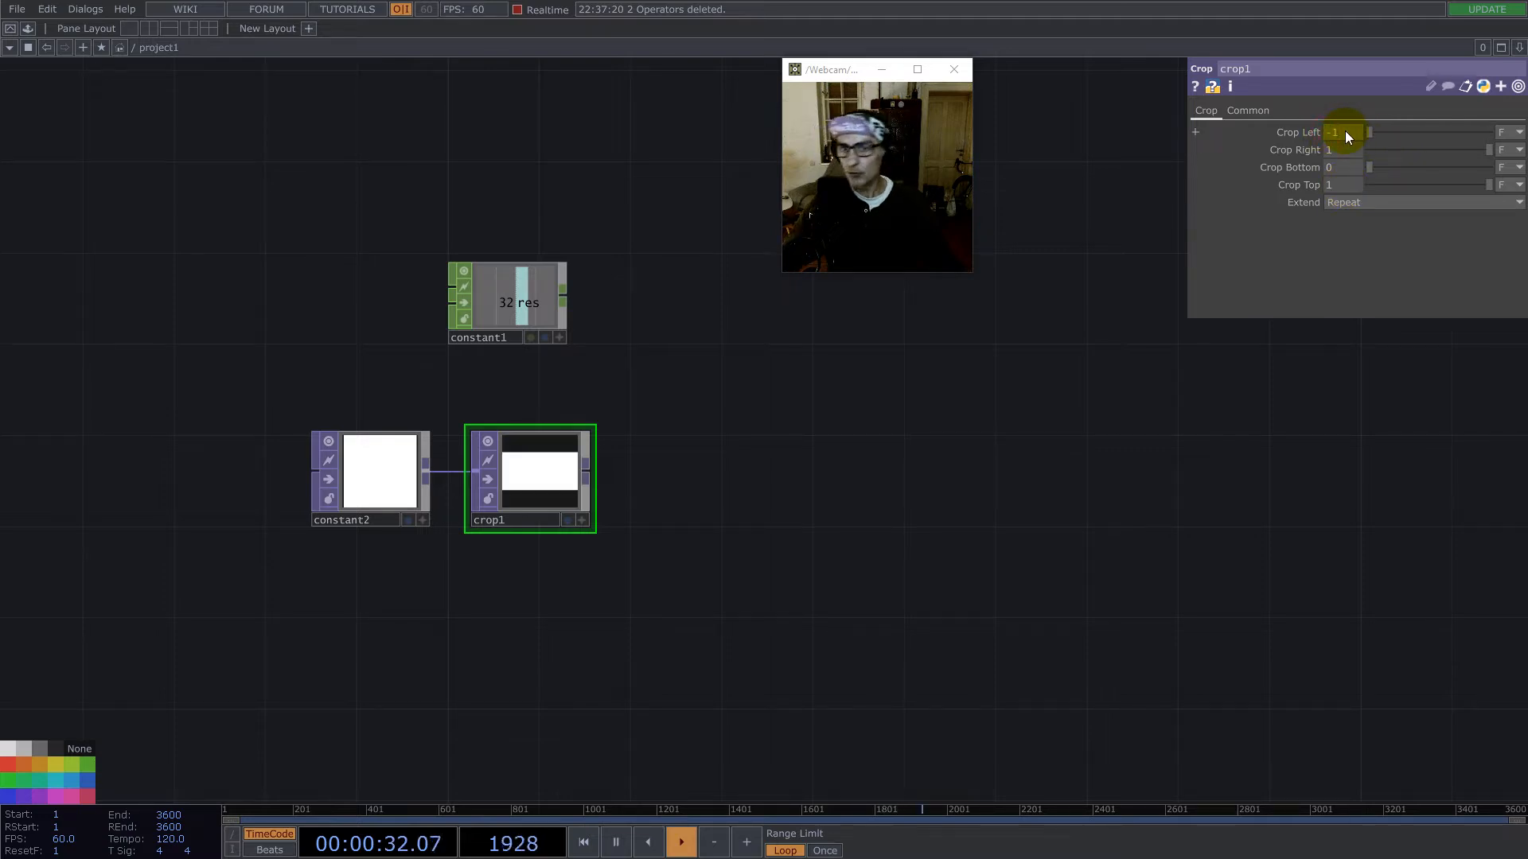
pyautogui.click(1343, 204)
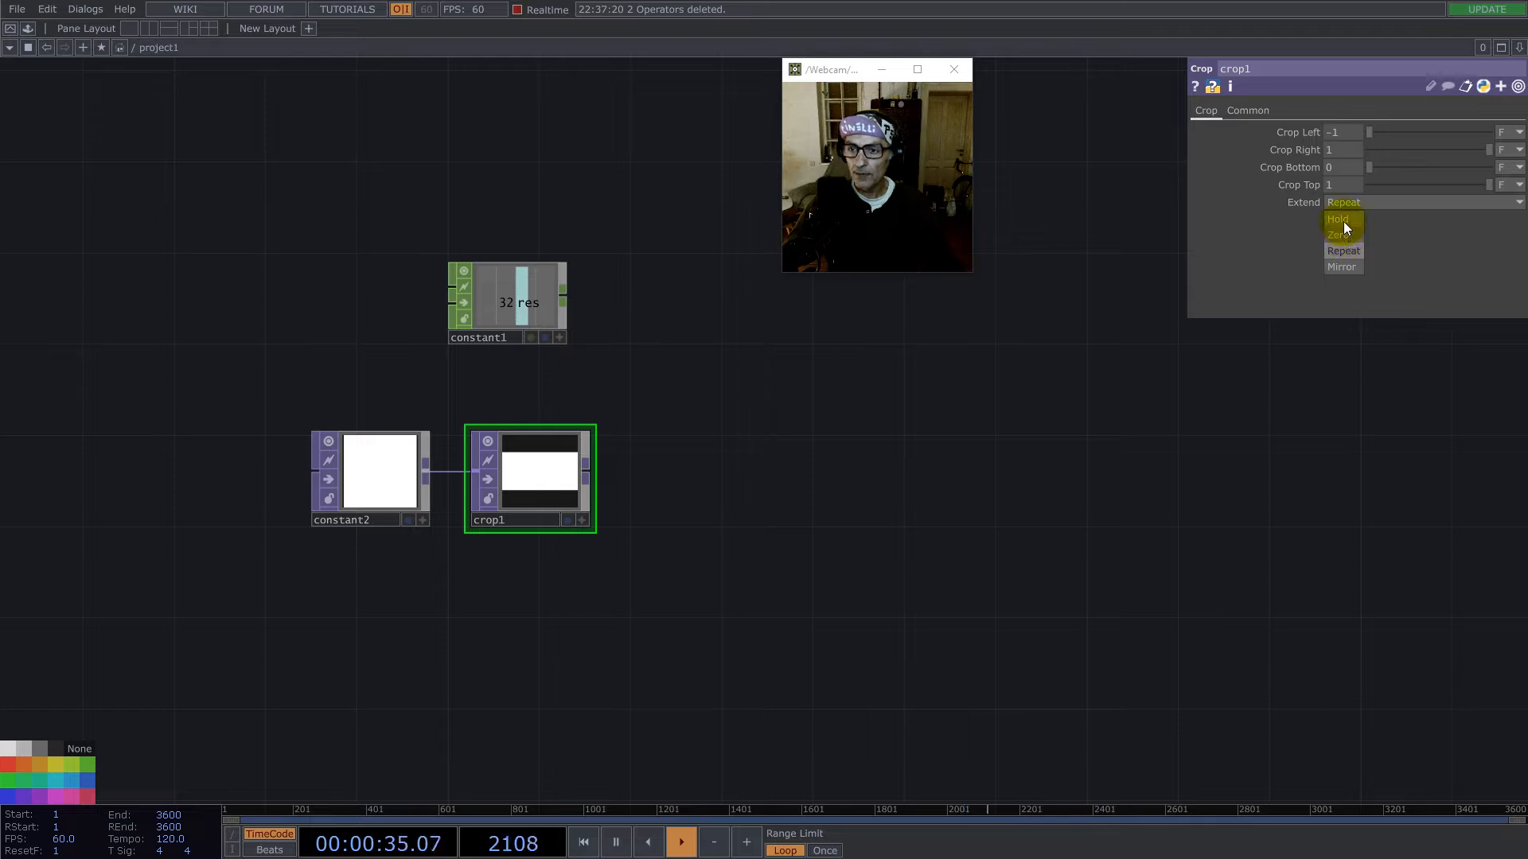
pyautogui.click(1343, 230)
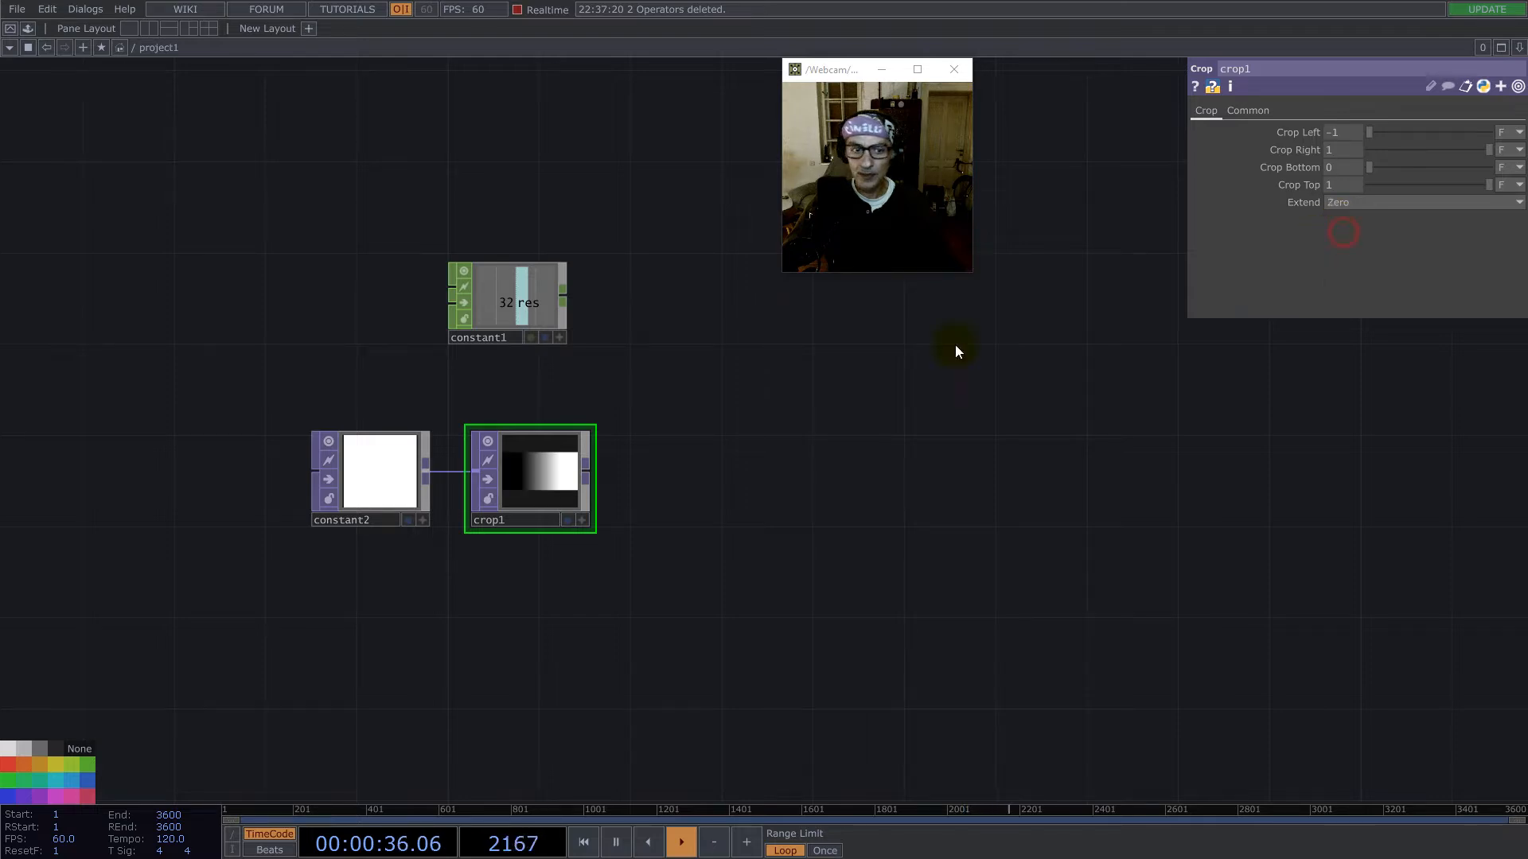
# - Set the Crop TOP's Viewer Smoothness to Nearest Pixel and reposition its node beside the Constant TOP
pyautogui.click(1253, 112)
pyautogui.click(1386, 259)
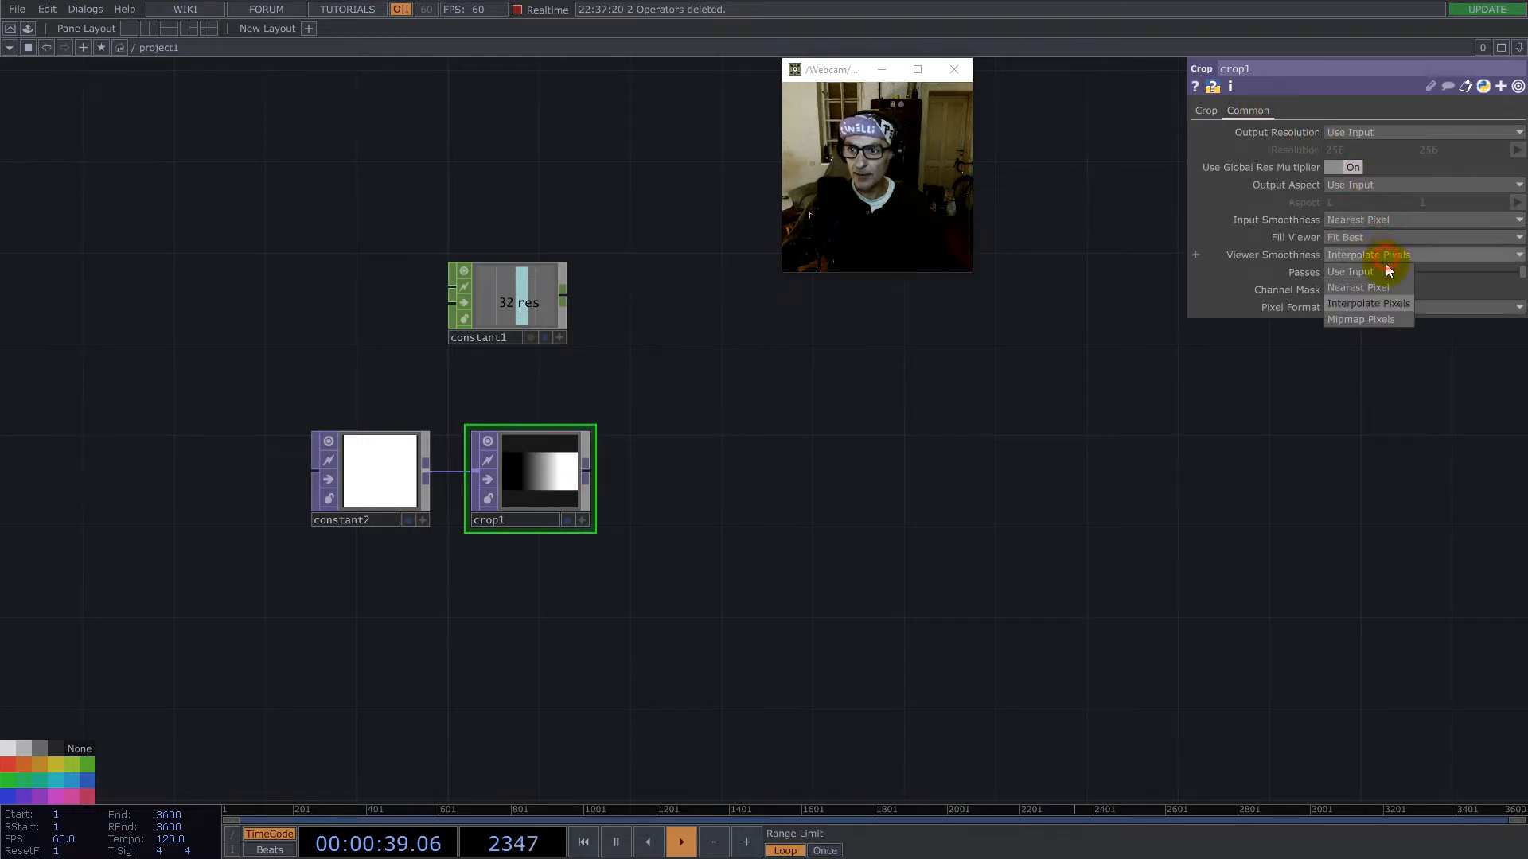
pyautogui.click(1383, 288)
pyautogui.moveTo(591, 428); pyautogui.dragTo(548, 476)
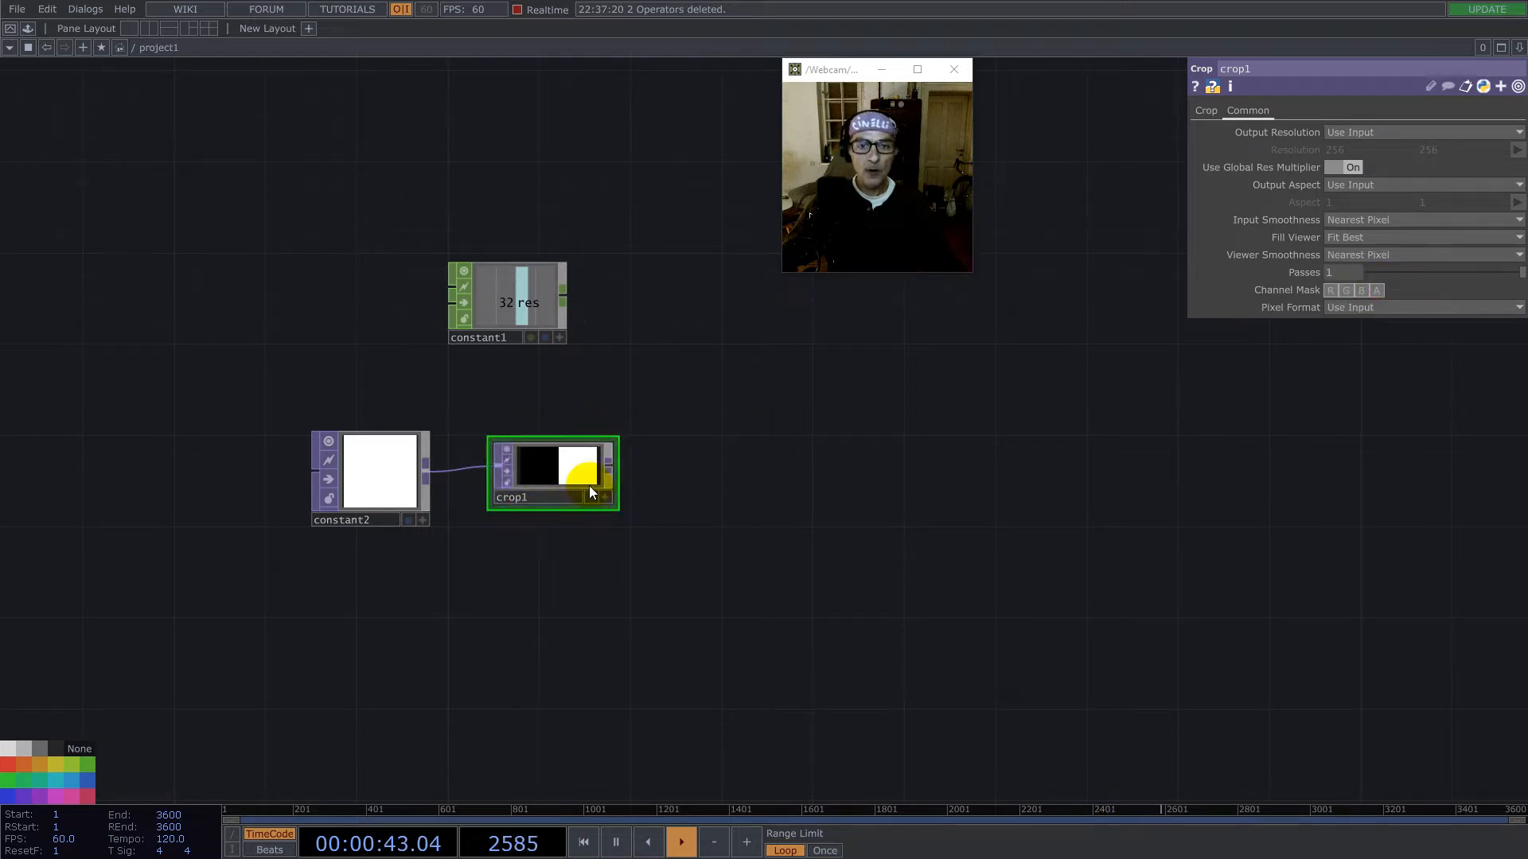
pyautogui.scroll(5, 625, 437)
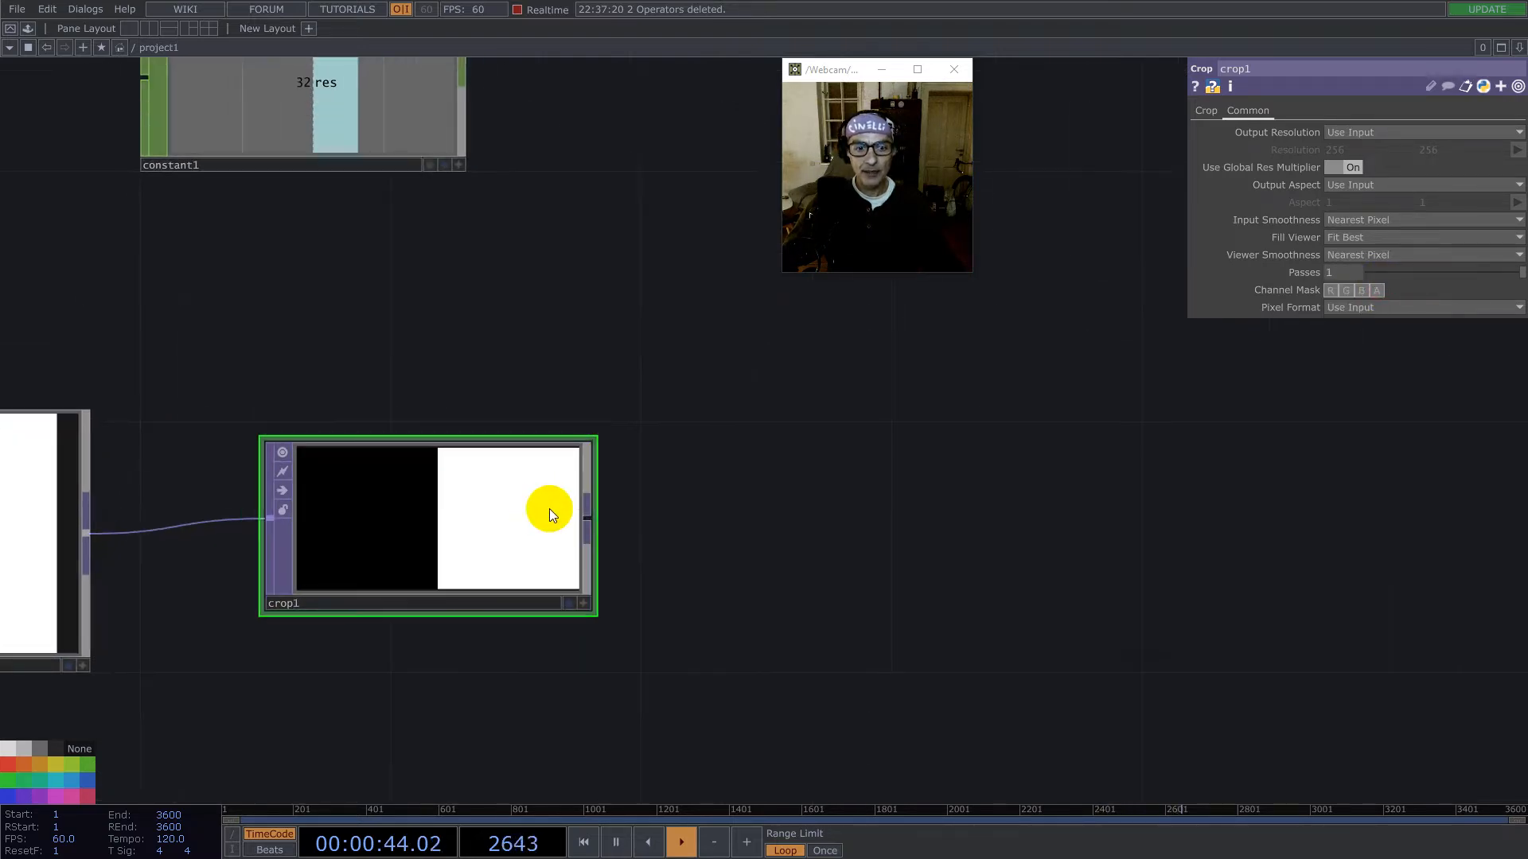
# - Append a Resolution TOP to the Crop TOP's output and place it beside the Crop node
pyautogui.rightClick(590, 519)
pyautogui.write('re')
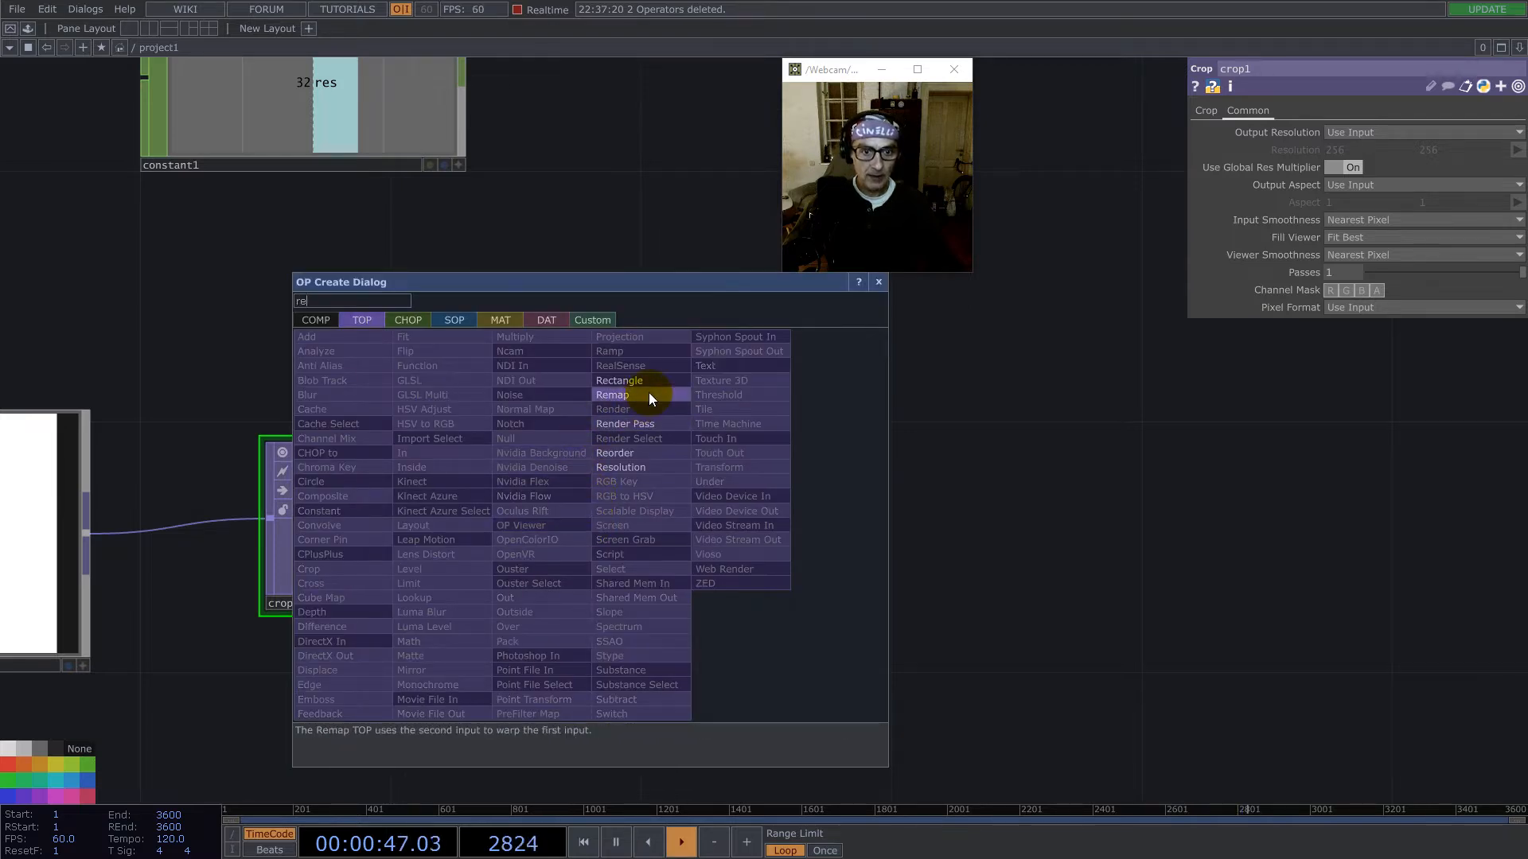
pyautogui.click(637, 466)
pyautogui.click(931, 520)
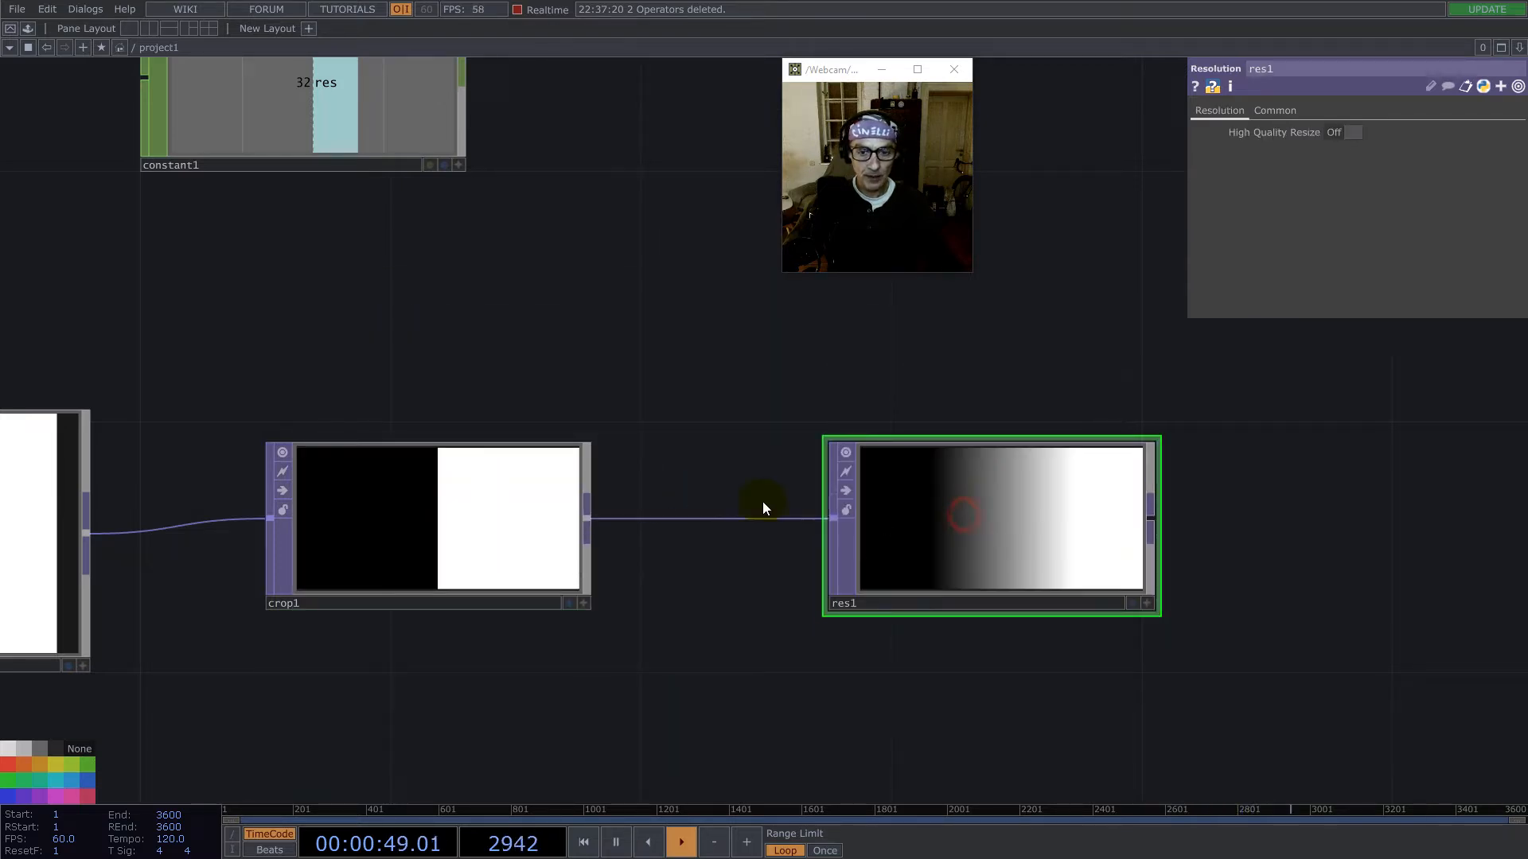
# - Give the Resolution TOP a custom resolution with width op('constant1')['res']*2 and height 1
pyautogui.scroll(-2, 747, 487)
pyautogui.click(534, 259)
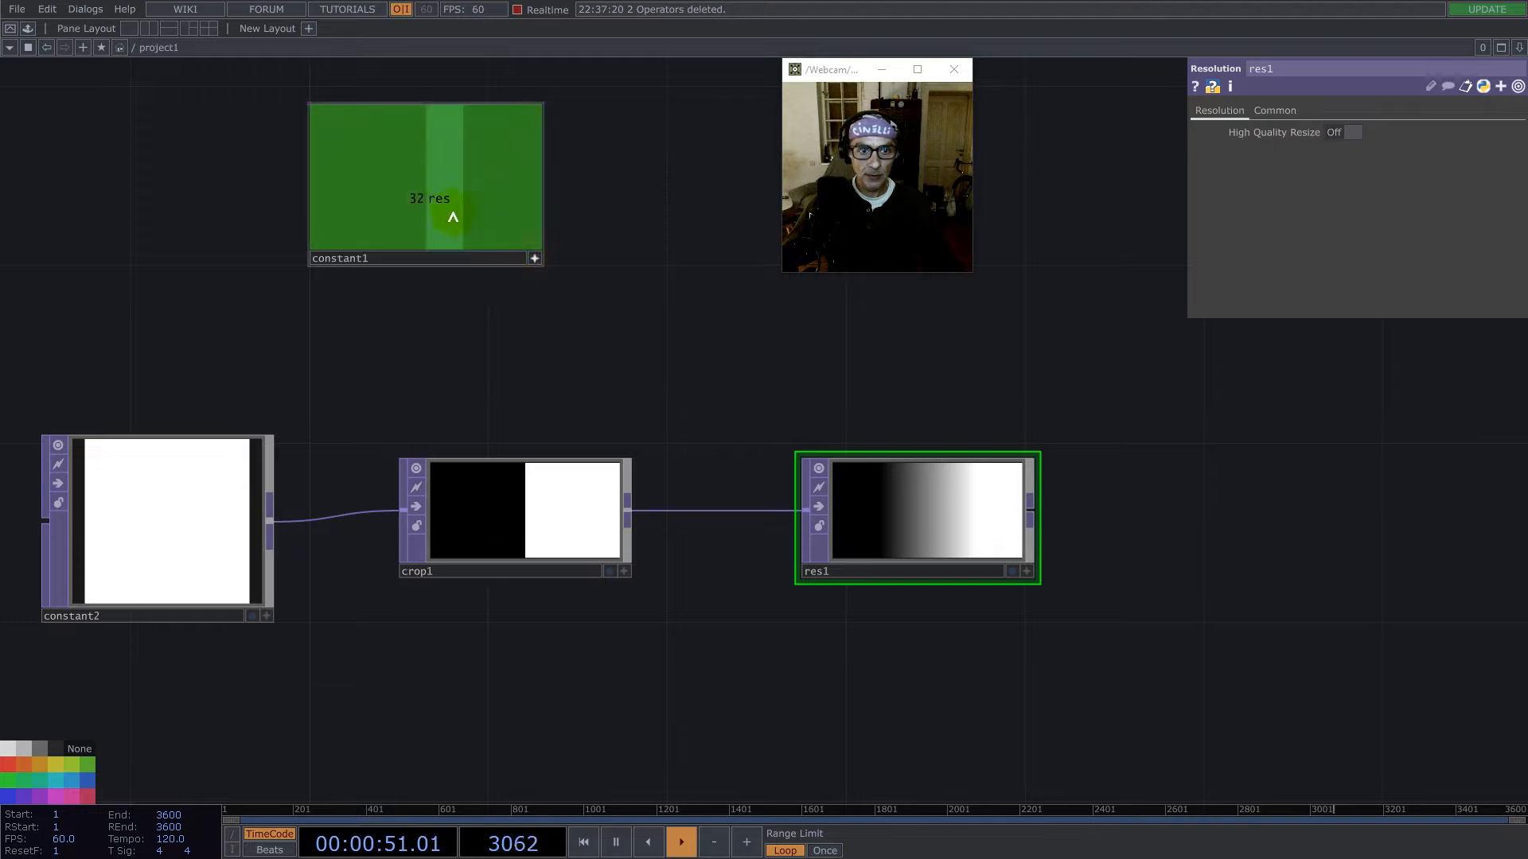
pyautogui.click(1275, 110)
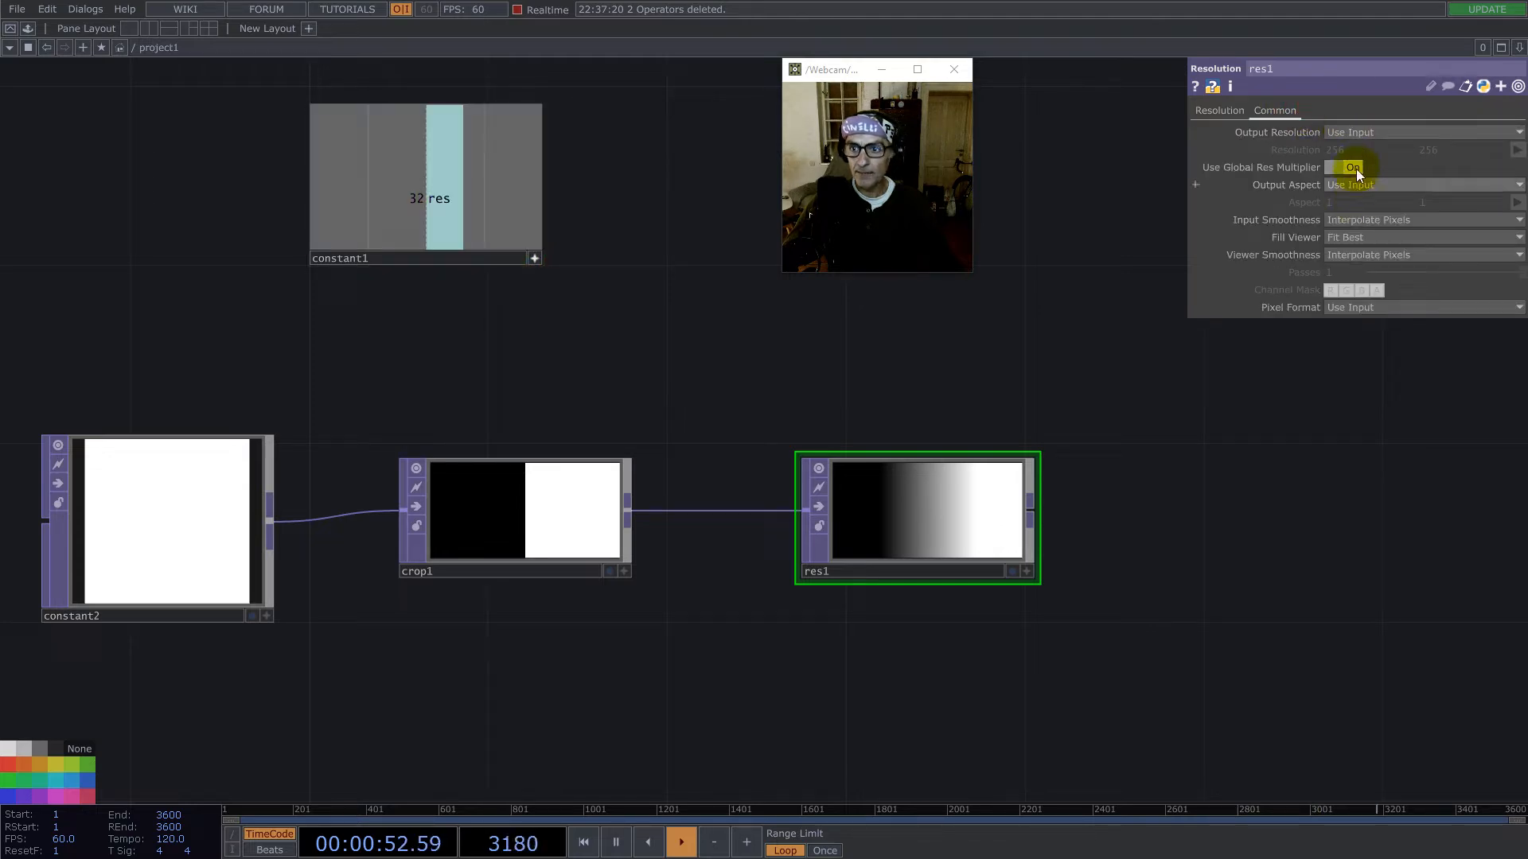
pyautogui.click(1353, 133)
pyautogui.click(1370, 292)
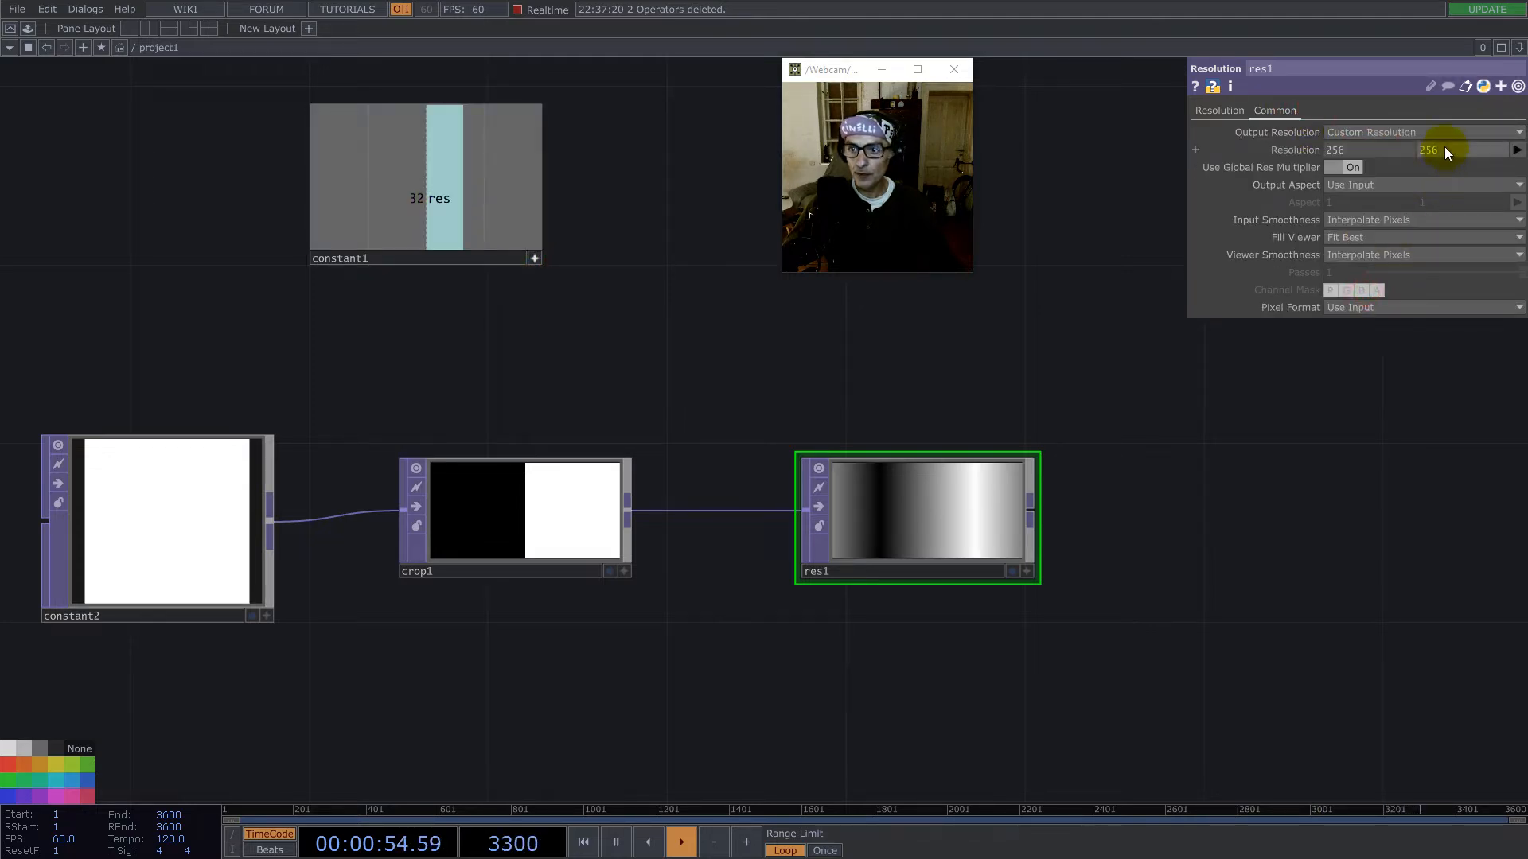
pyautogui.moveTo(398, 195); pyautogui.dragTo(1360, 147)
pyautogui.click(1359, 146)
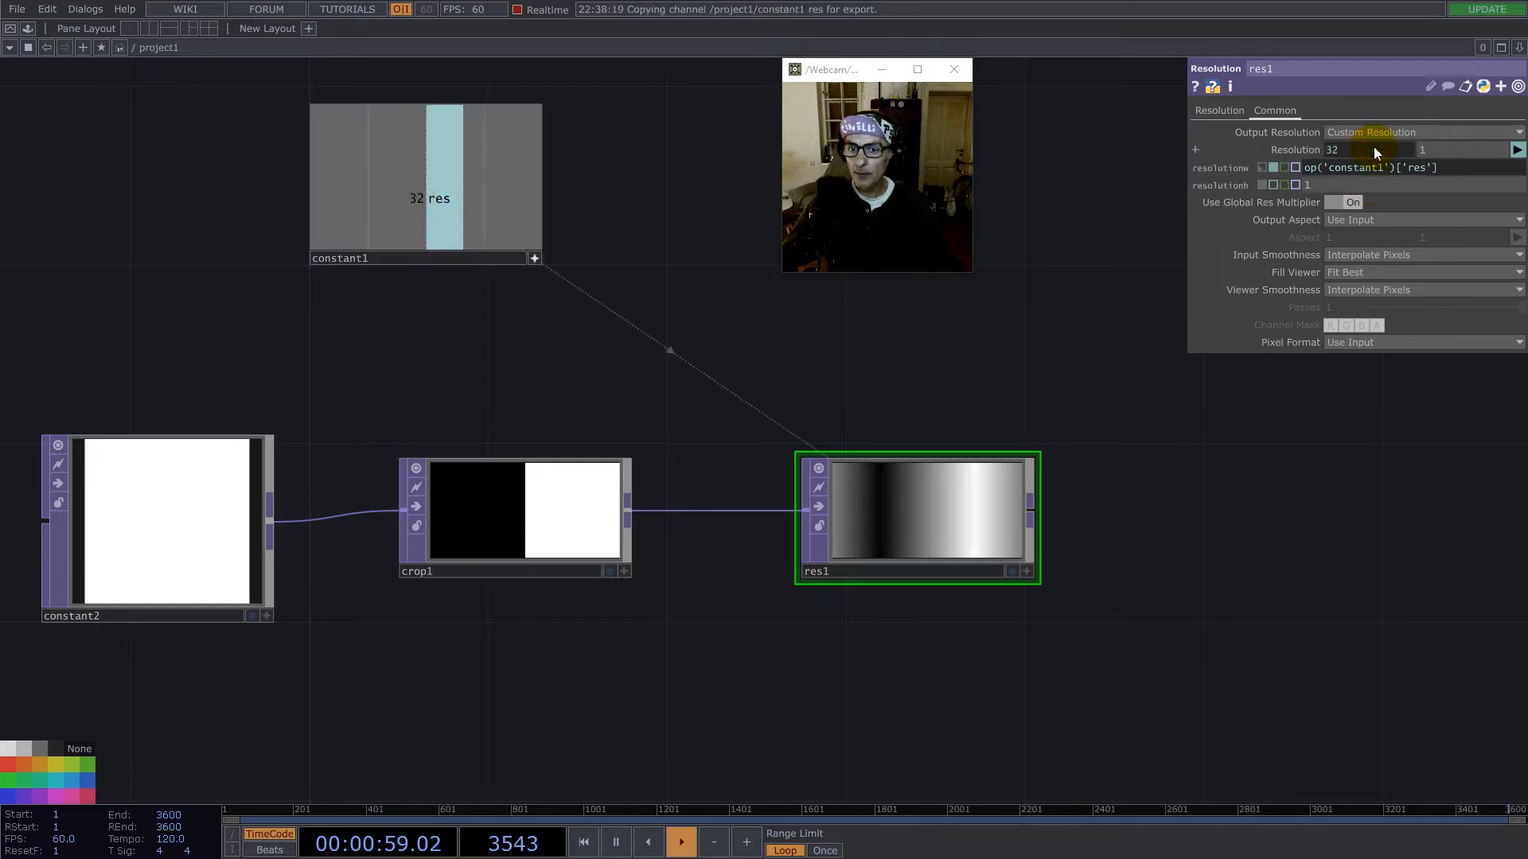
pyautogui.moveTo(1406, 167)
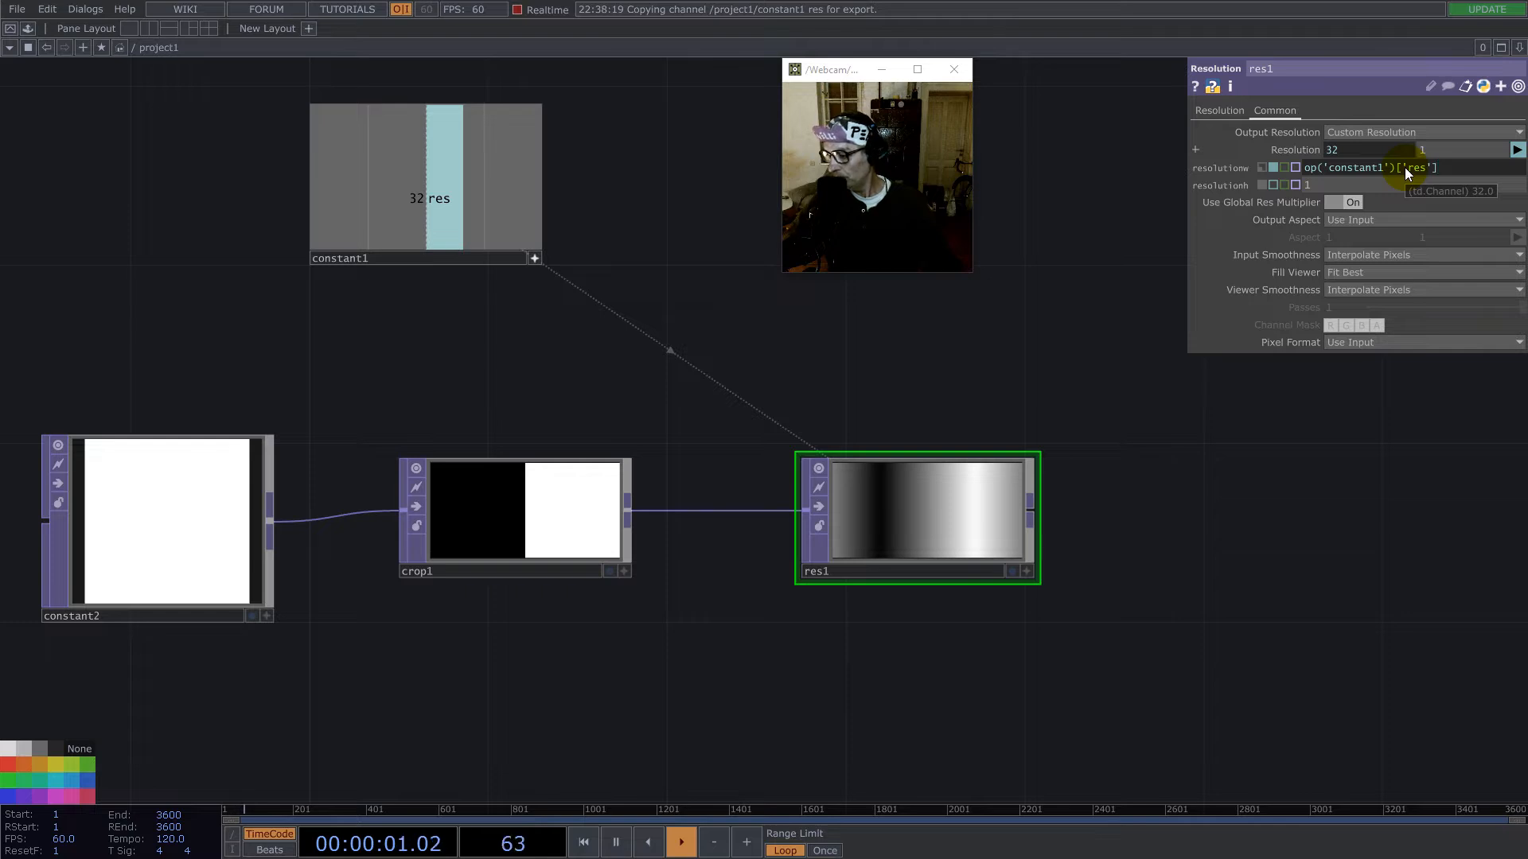
pyautogui.write('*2')
pyautogui.click(1192, 568)
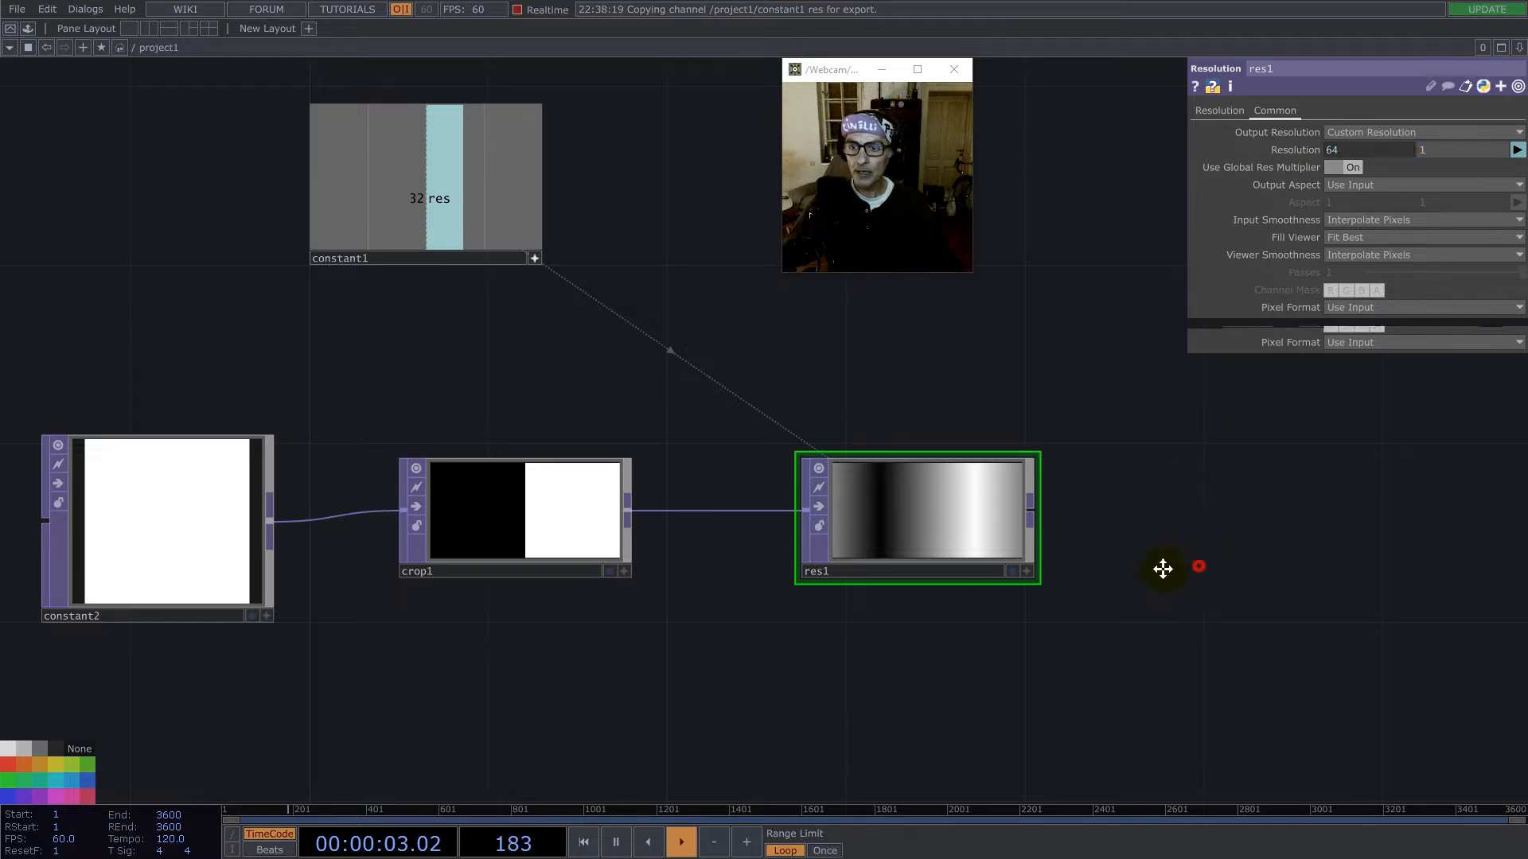
# - Set the Resolution TOP's Output Aspect to Resolution and inspect the gradient strip up close
pyautogui.moveTo(1191, 570); pyautogui.dragTo(1025, 577)
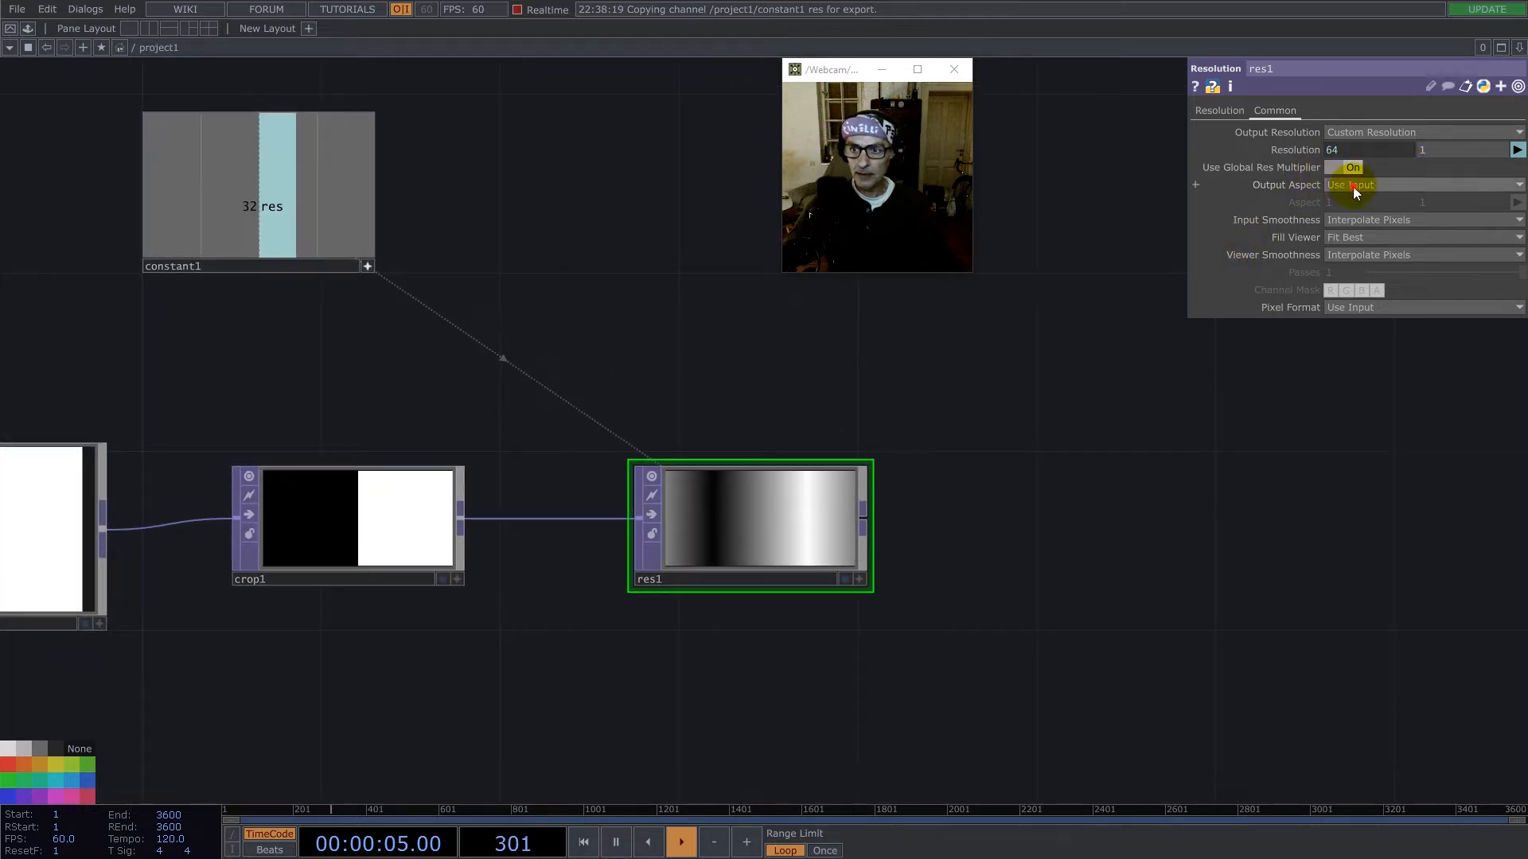
pyautogui.click(1357, 216)
pyautogui.click(857, 469)
pyautogui.moveTo(750, 550); pyautogui.dragTo(699, 526)
pyautogui.scroll(5, 697, 535)
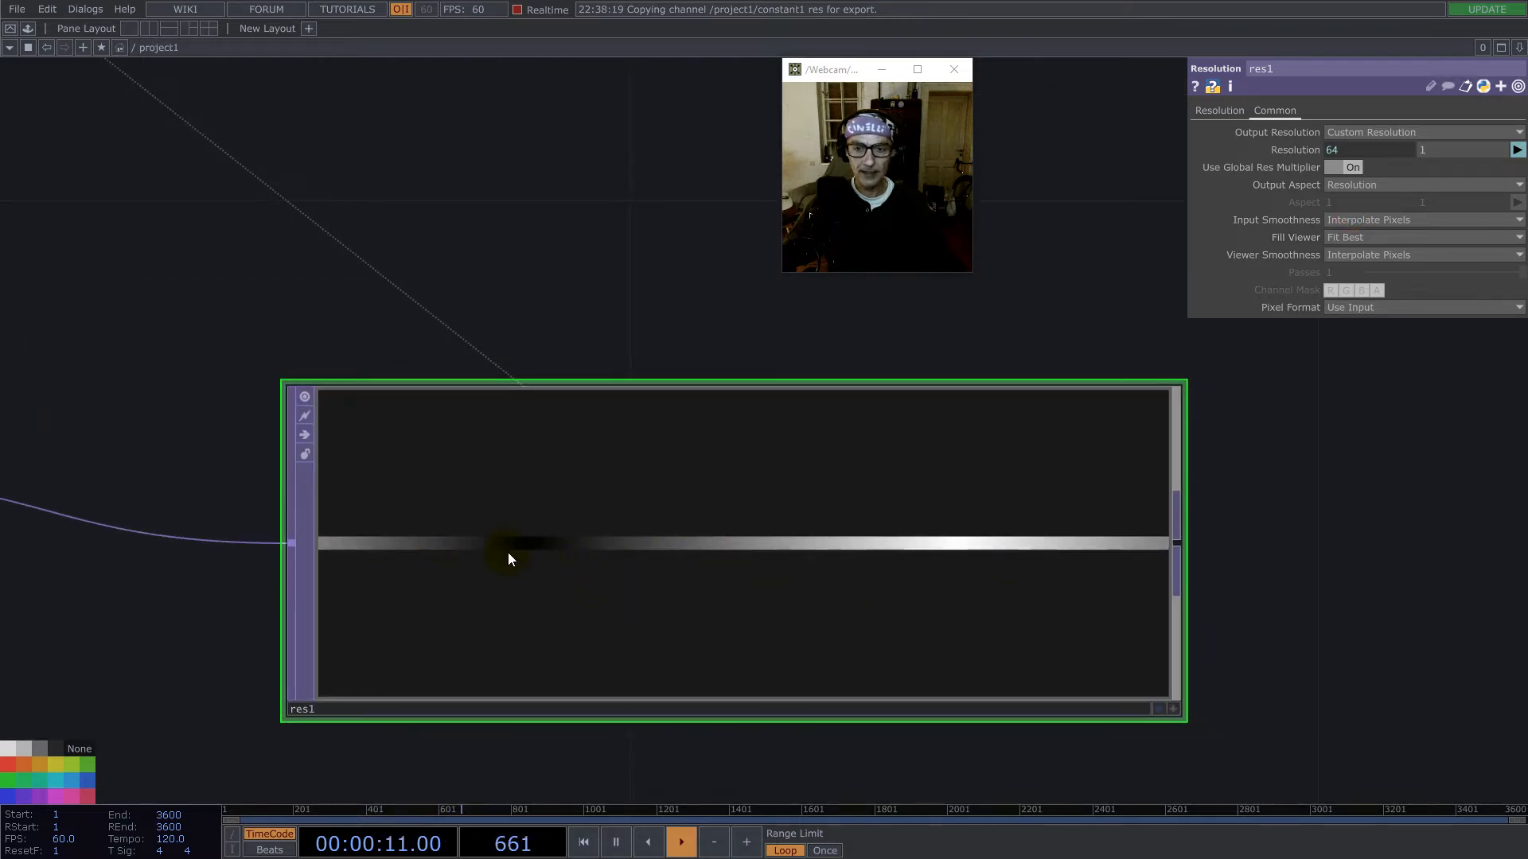
pyautogui.scroll(-3, 846, 536)
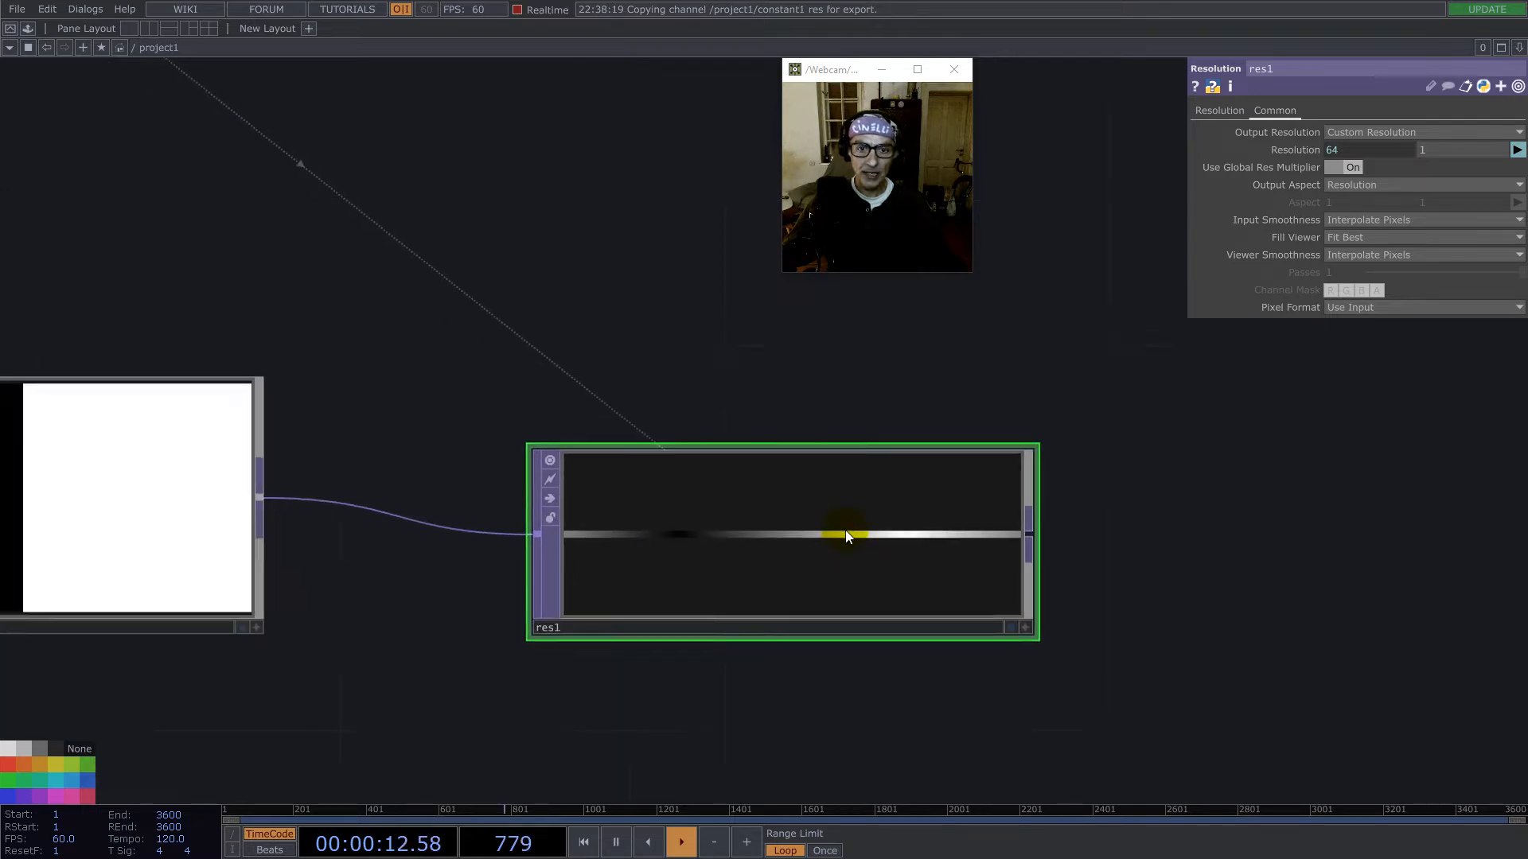
# - Append a second Crop TOP to the Resolution TOP's output and line it up next to that node
pyautogui.rightClick(1021, 534)
pyautogui.write('cr')
pyautogui.click(776, 583)
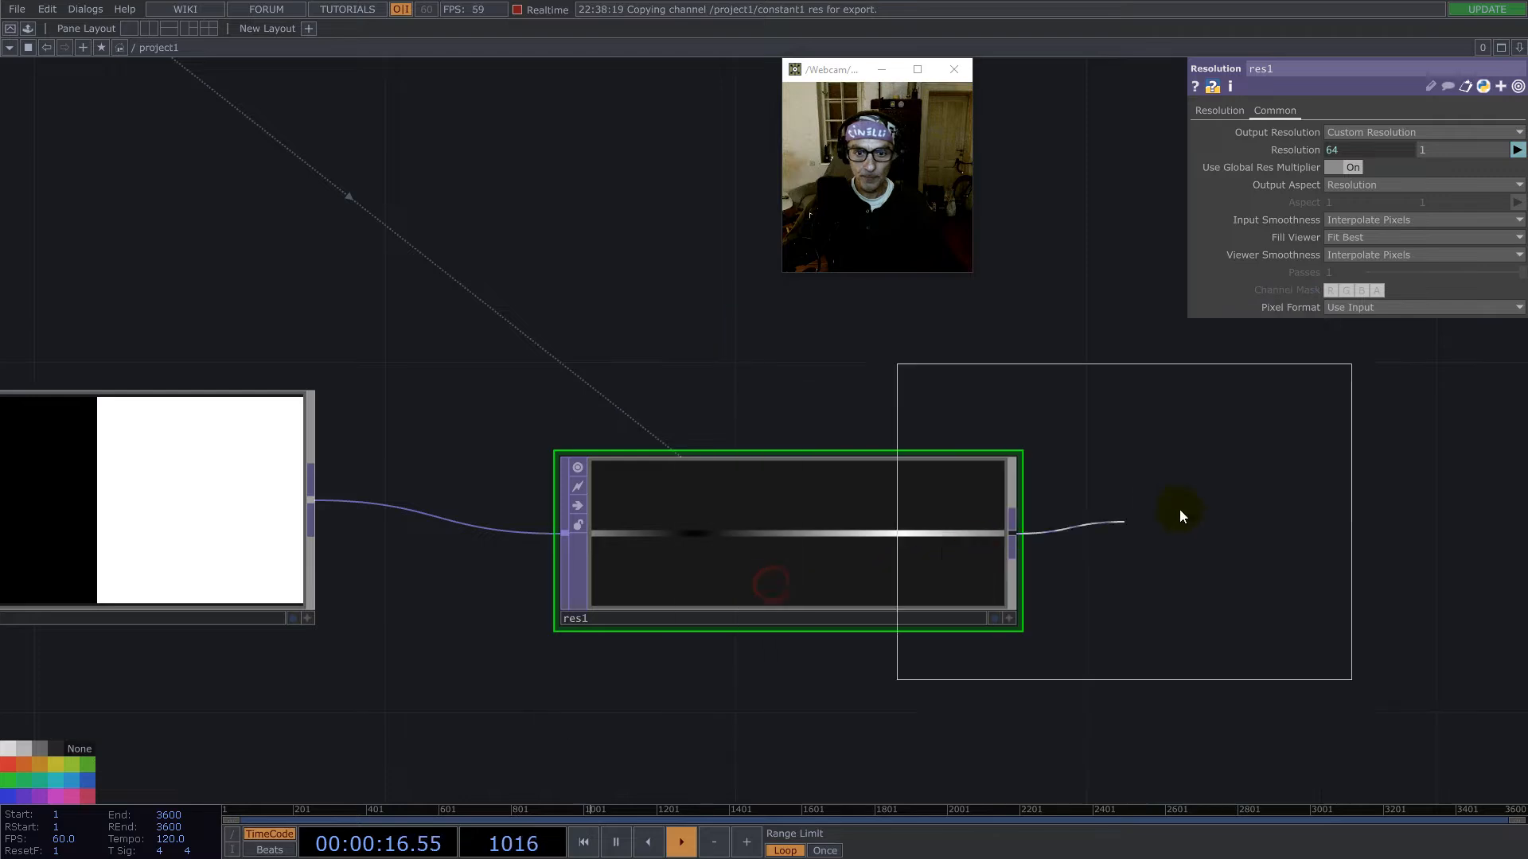
pyautogui.click(1323, 518)
pyautogui.scroll(-2, 786, 491)
pyautogui.scroll(-3, 786, 491)
pyautogui.moveTo(965, 535); pyautogui.dragTo(939, 503)
# - Try linking the second Crop TOP's Crop Left to op('constant1')['res']/2 while its unit is still fraction
pyautogui.moveTo(460, 266); pyautogui.dragTo(1335, 132)
pyautogui.click(1348, 137)
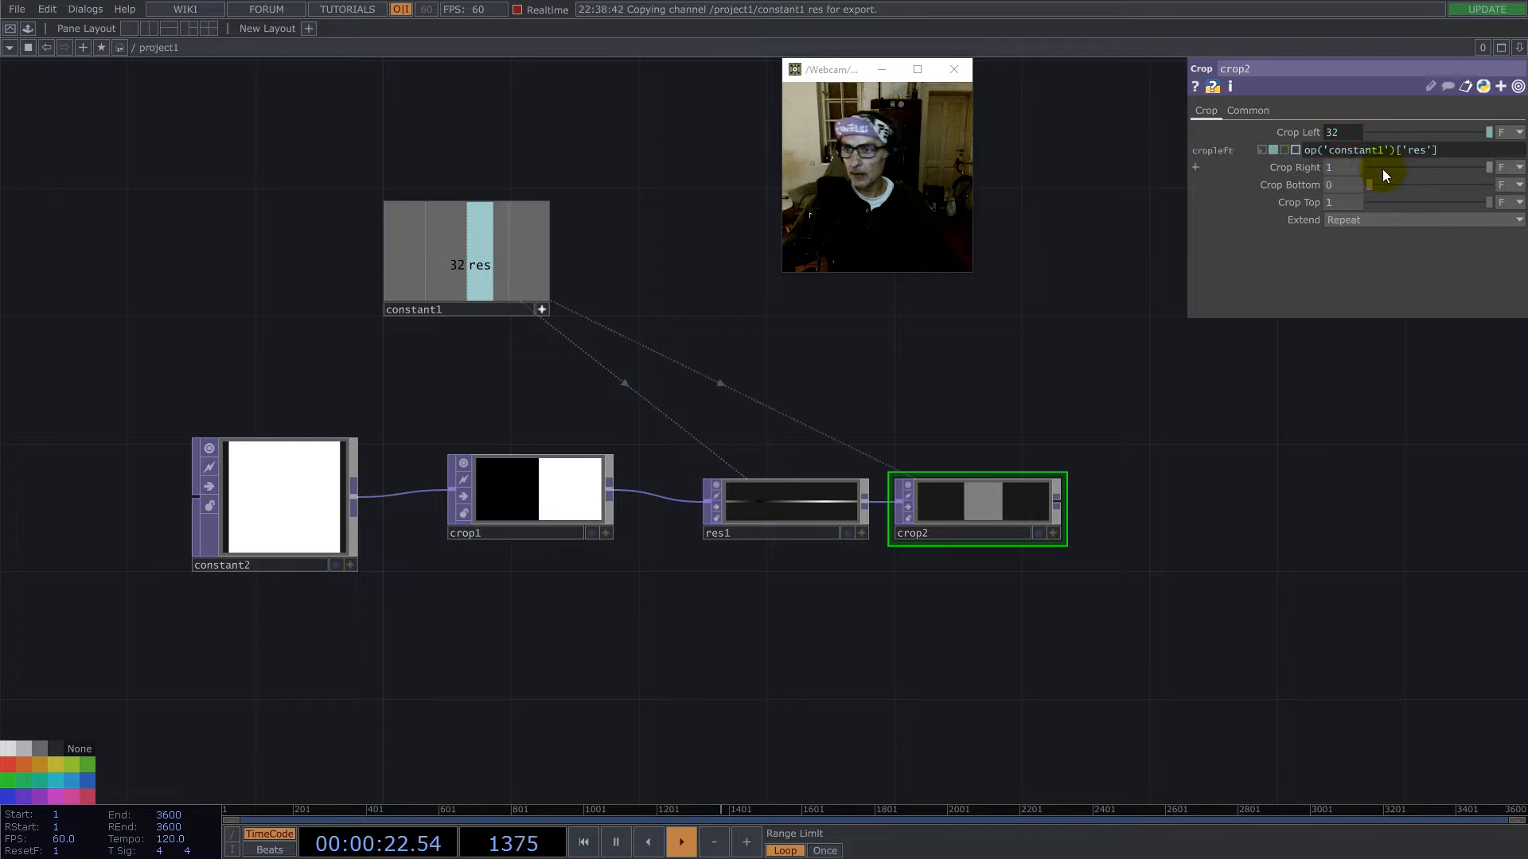
pyautogui.write('/2')
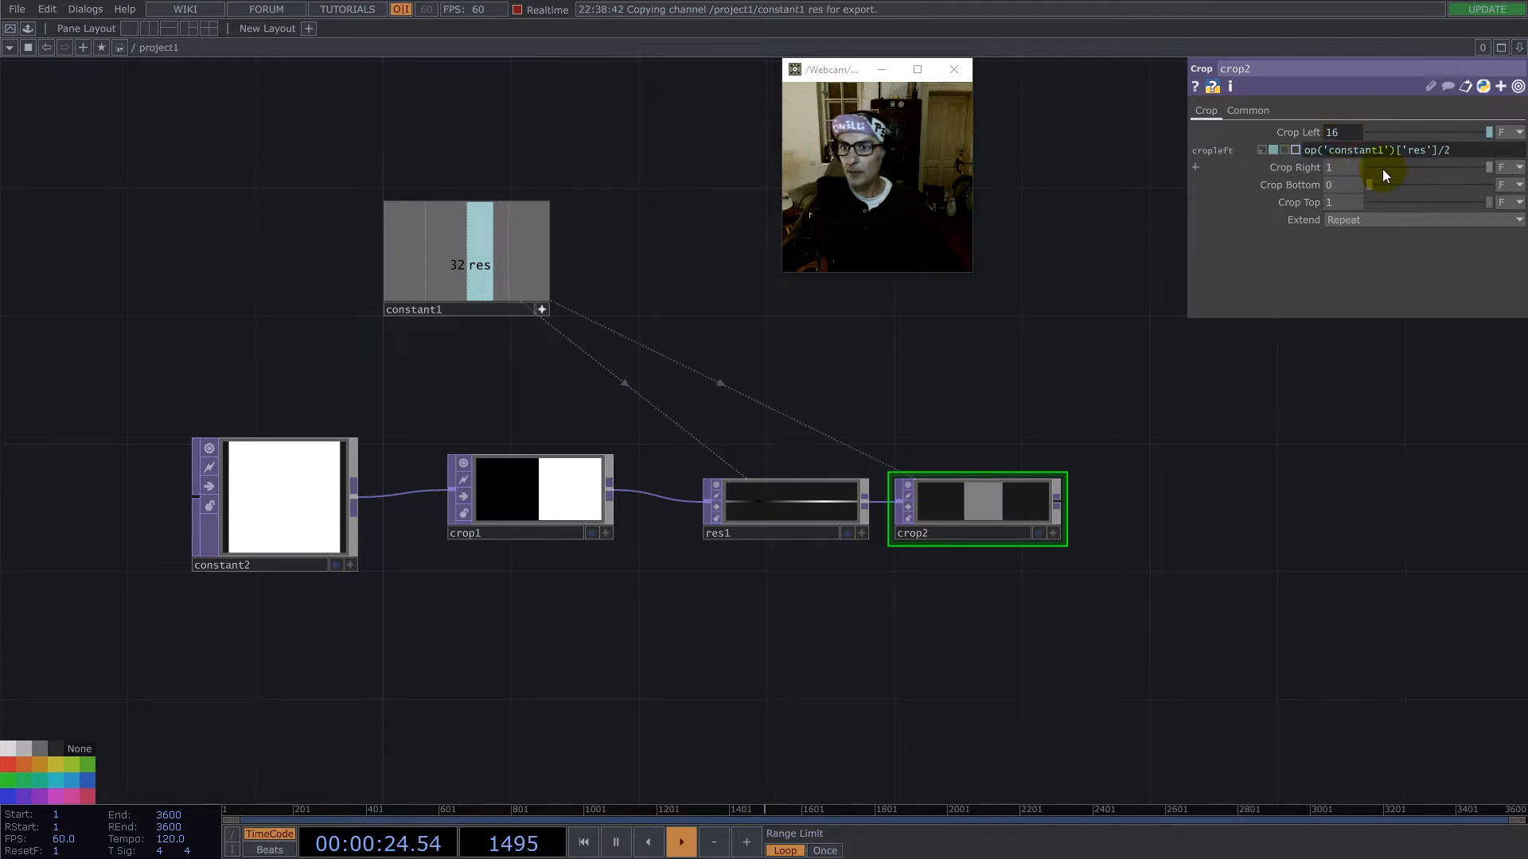
# - Switch the units of the second Crop TOP's Crop Left and Crop Right to pixels
pyautogui.click(1507, 132)
pyautogui.click(1506, 148)
pyautogui.click(1509, 149)
pyautogui.click(1502, 166)
# - Set the second Crop TOP's Crop Left to a reference to constant1's res channel divided by 2
pyautogui.moveTo(479, 265); pyautogui.dragTo(1341, 132)
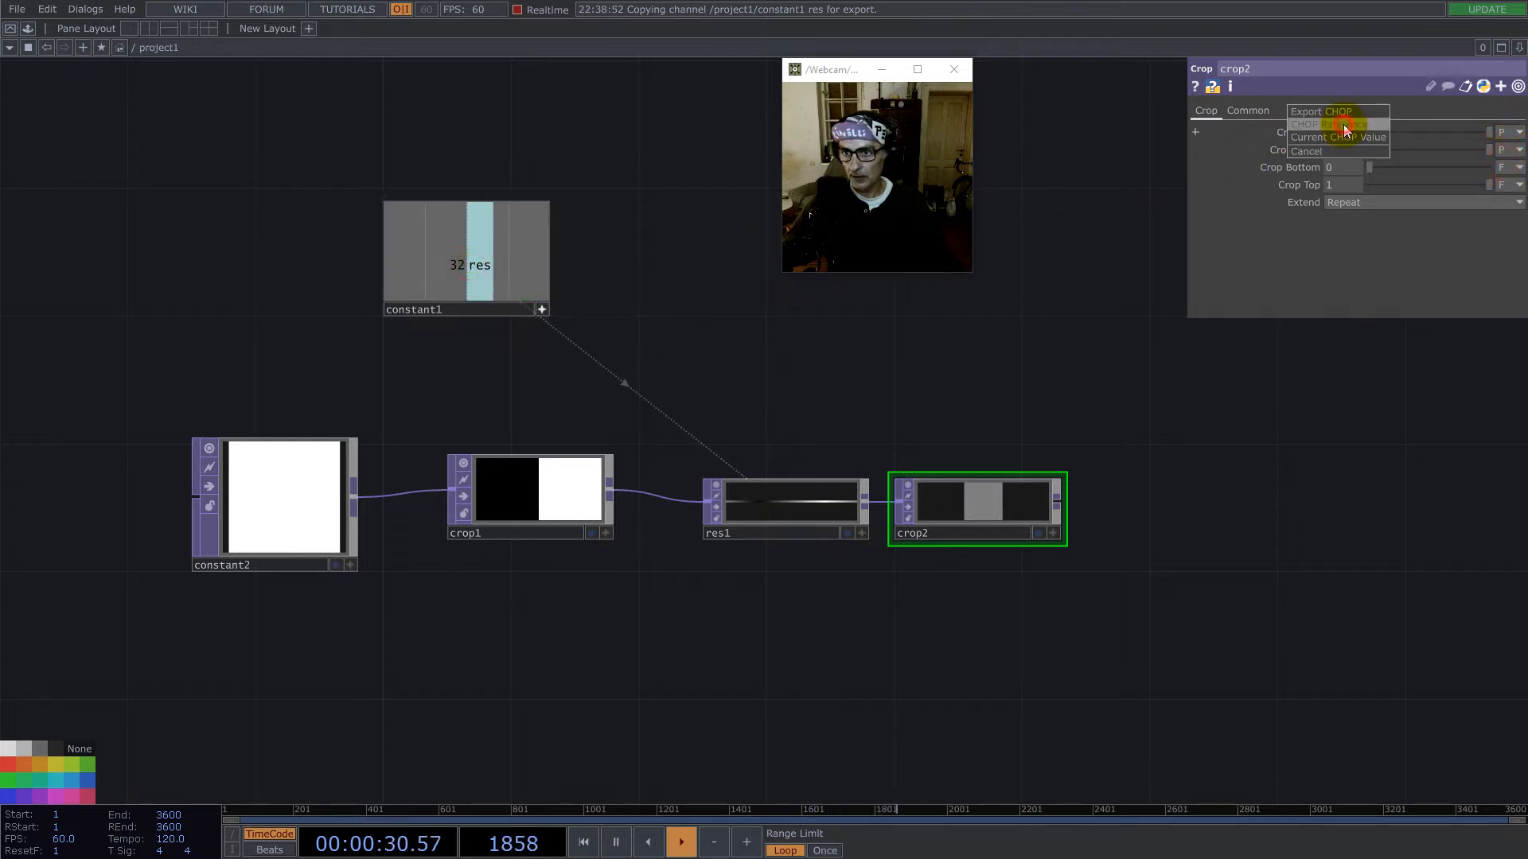
pyautogui.click(1341, 137)
pyautogui.write('/2')
pyautogui.press('Return')
# - Set the second Crop TOP's Crop Right to op('constant1')['res']*2-op('constant1')['res']/2
pyautogui.moveTo(477, 265); pyautogui.dragTo(1343, 145)
pyautogui.click(1343, 145)
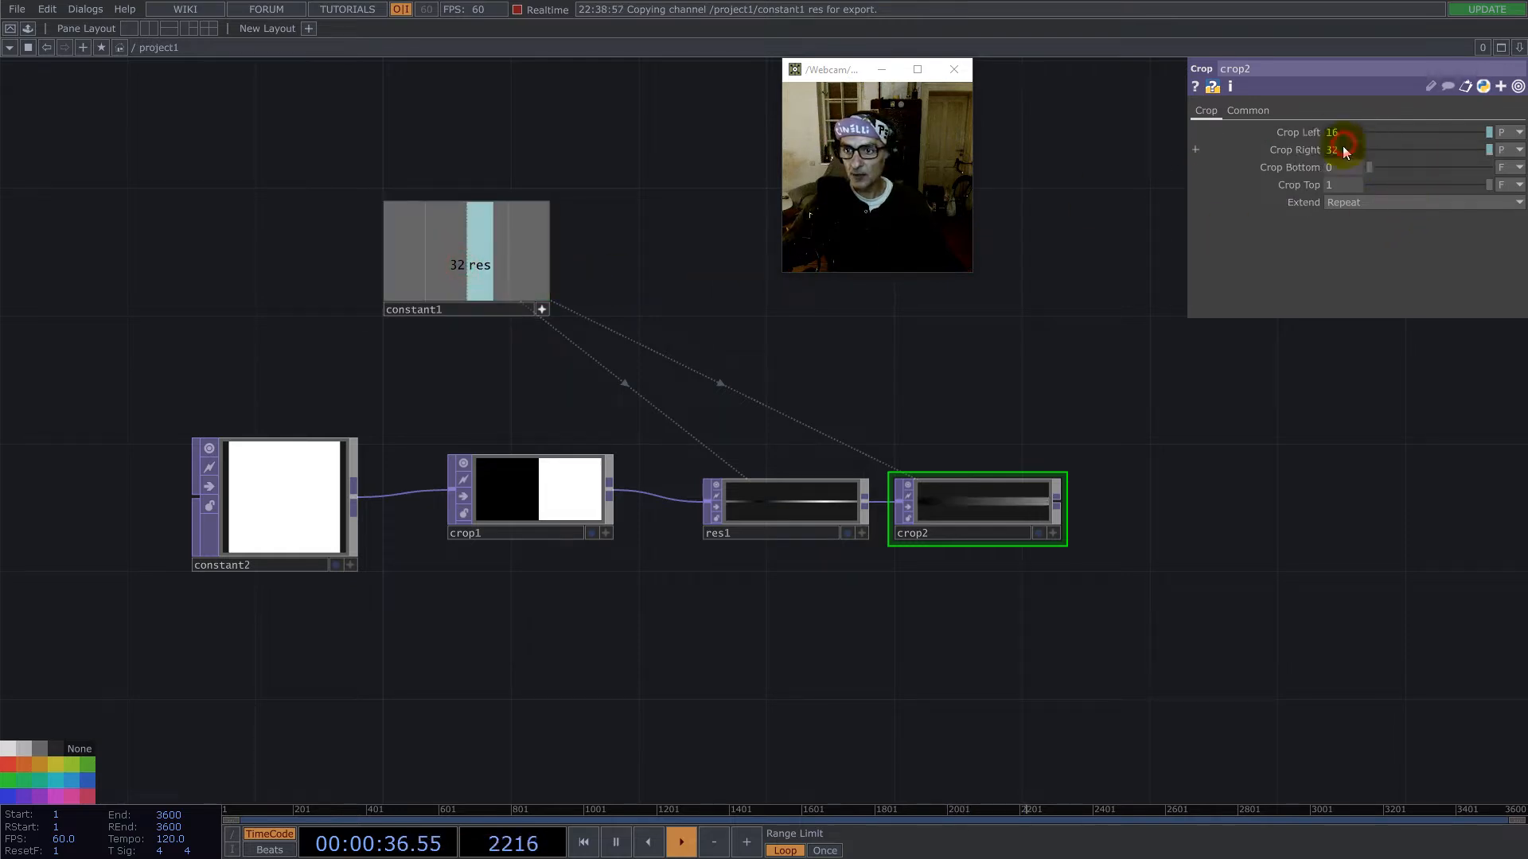
pyautogui.write('*2')
pyautogui.press('Return')
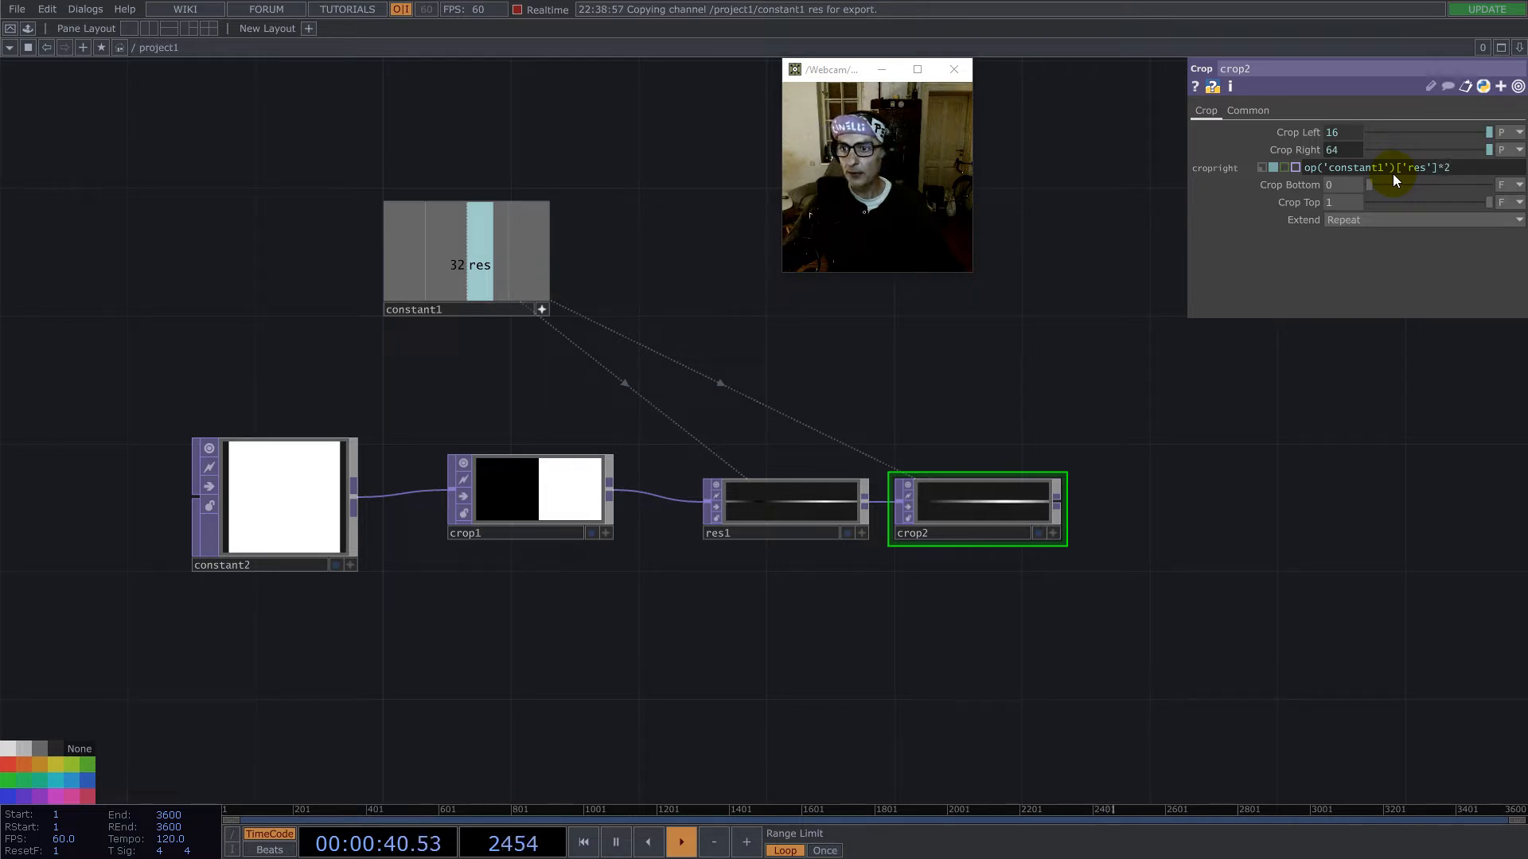
pyautogui.moveTo(1437, 174); pyautogui.dragTo(1241, 170)
pyautogui.hotkey('ctrl', 'c')
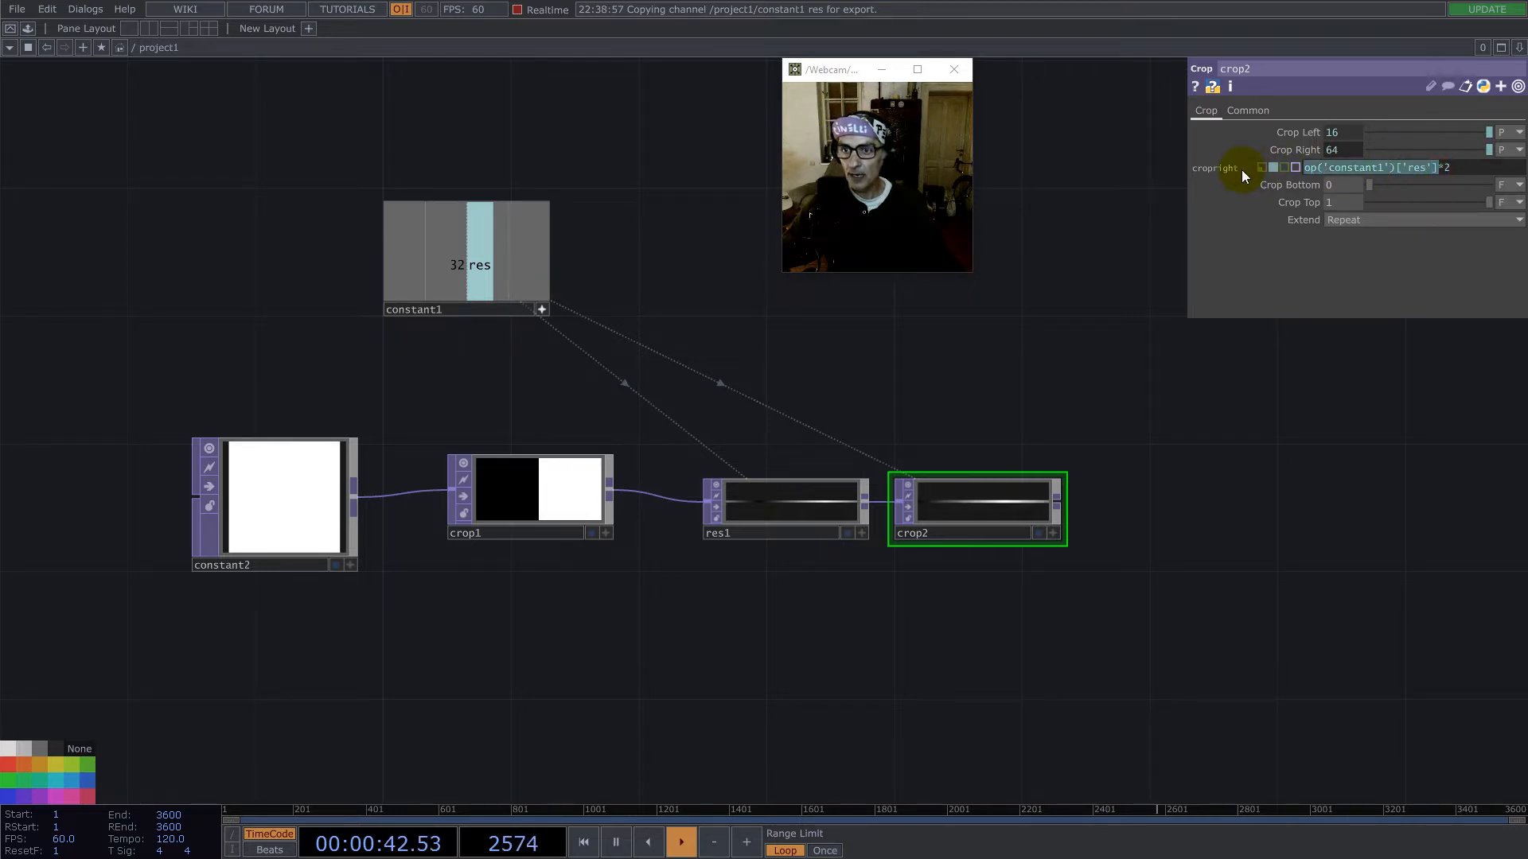
pyautogui.click(1467, 165)
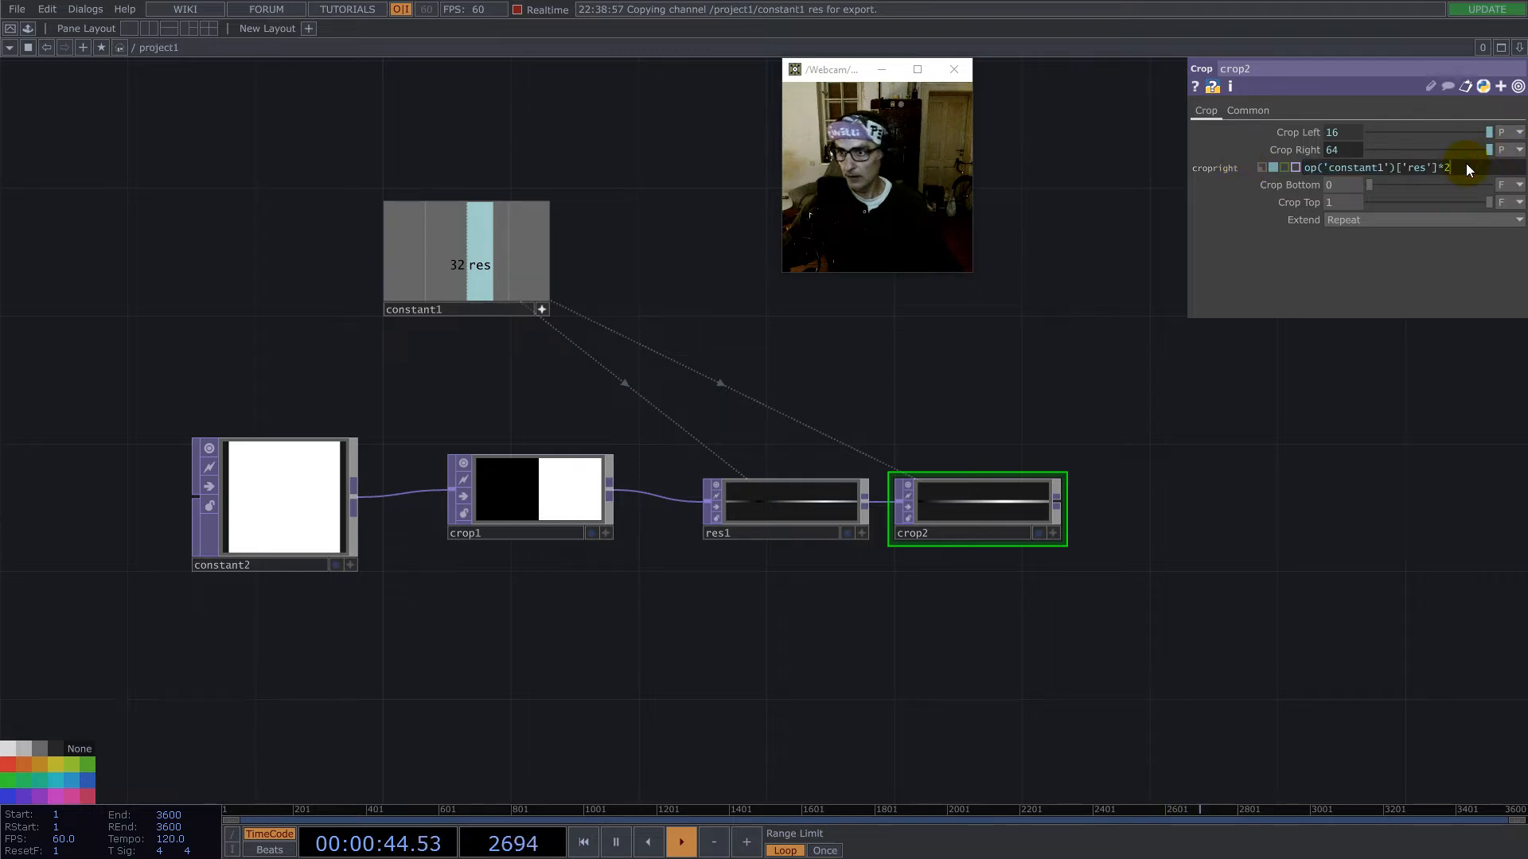
pyautogui.write('-')
pyautogui.hotkey('ctrl', 'v')
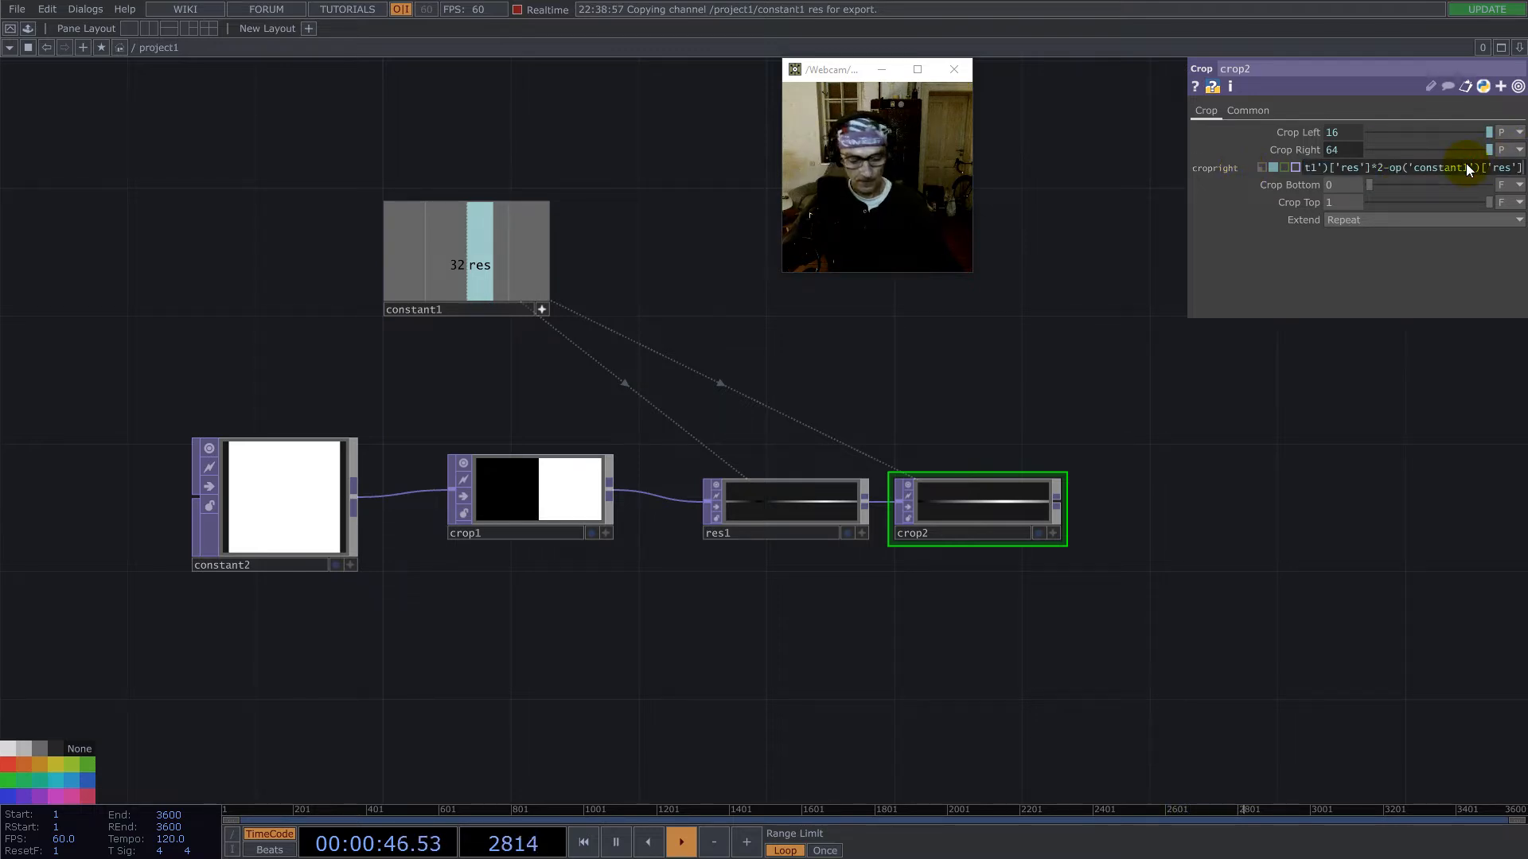
pyautogui.write('/2')
pyautogui.press('Return')
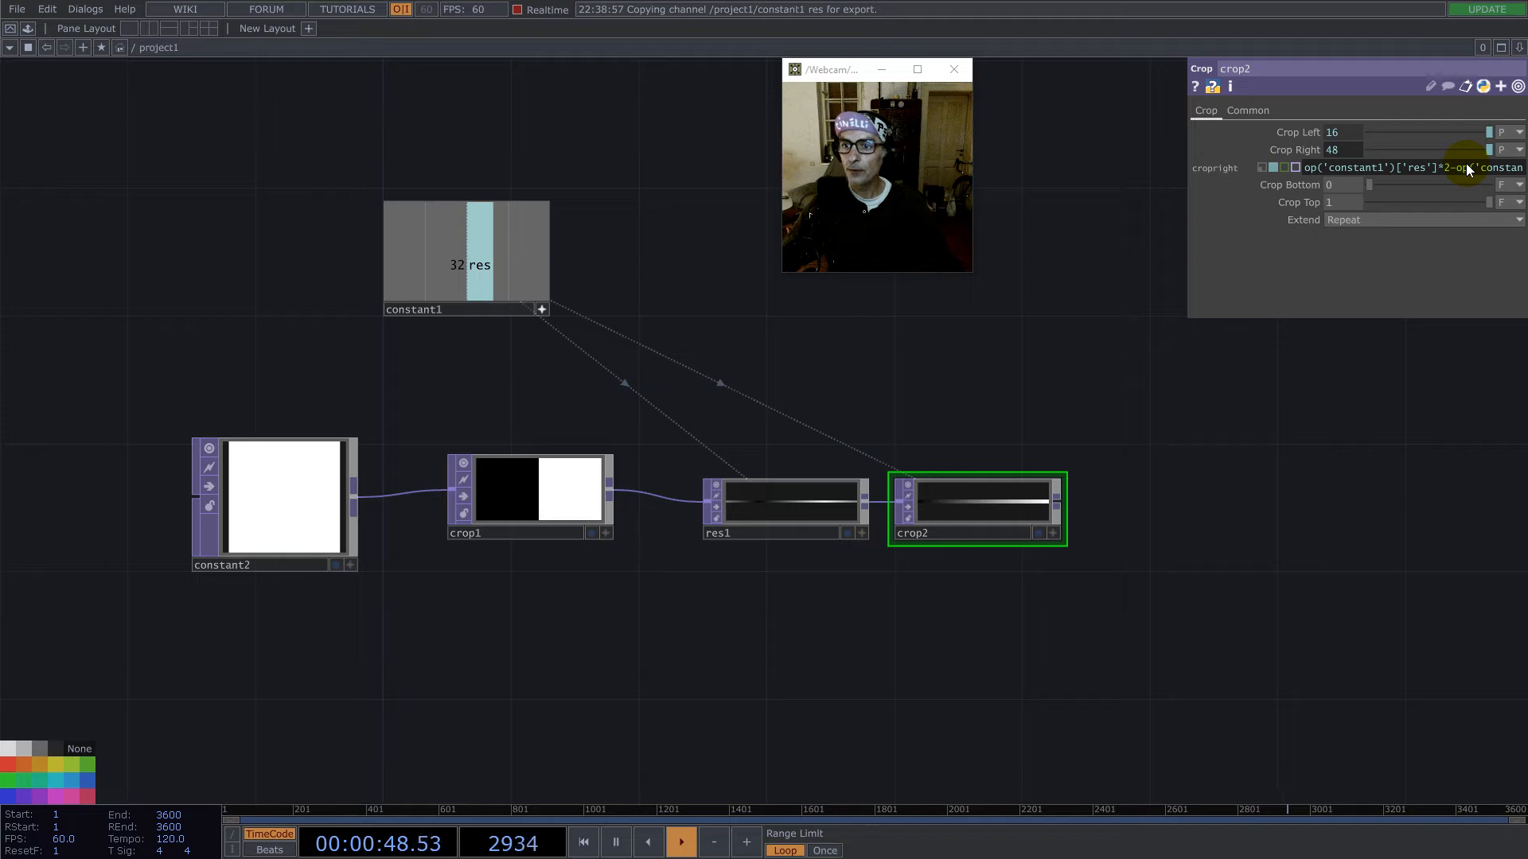
# - Set Input Smoothness and Viewer Smoothness to Nearest Pixel for all selected nodes at once
pyautogui.scroll(5, 1027, 506)
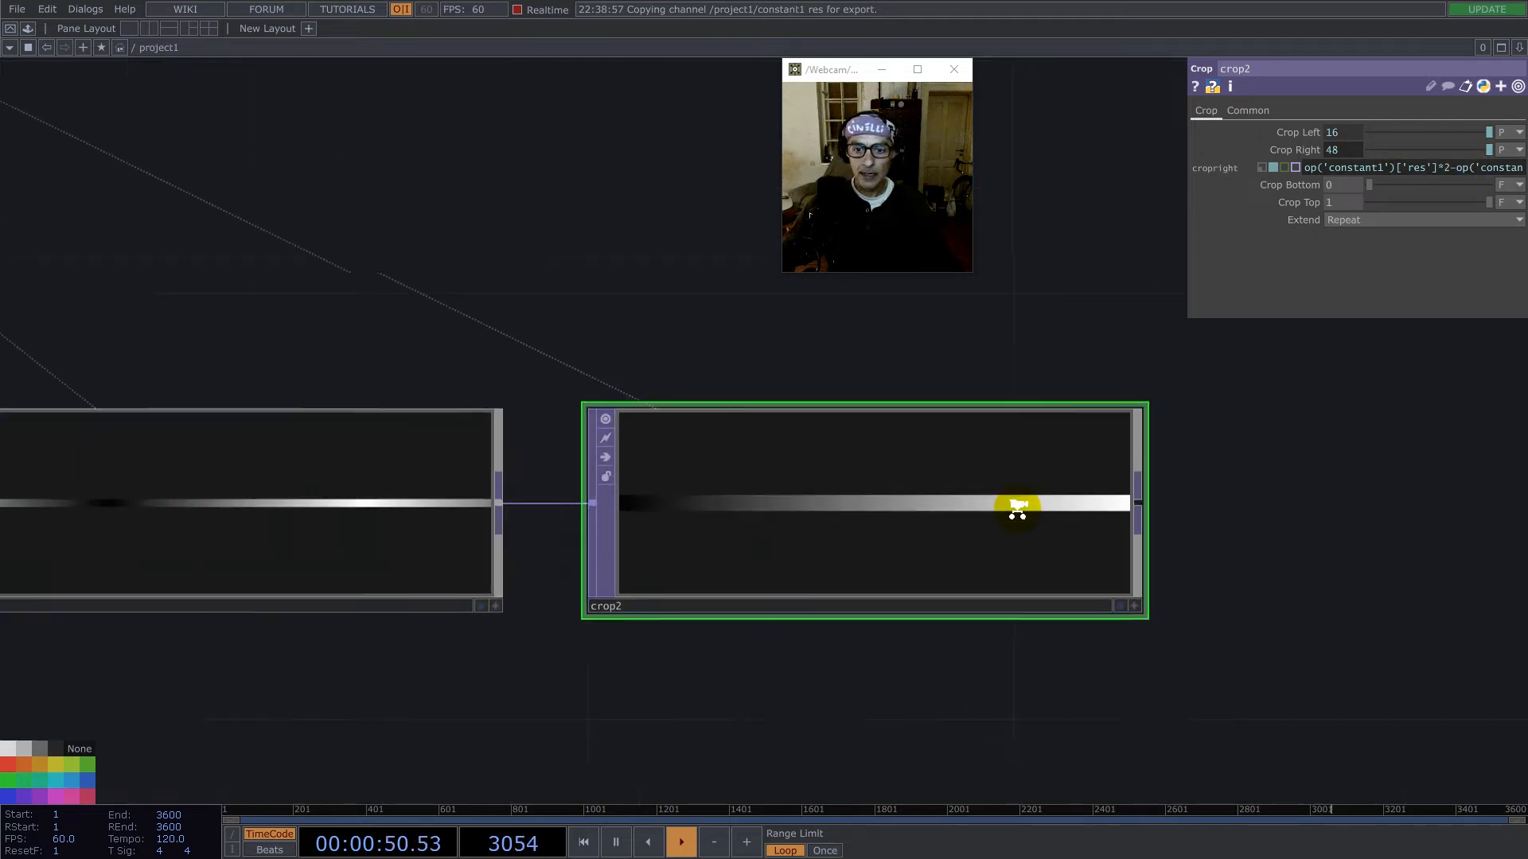
pyautogui.scroll(-5, 1052, 472)
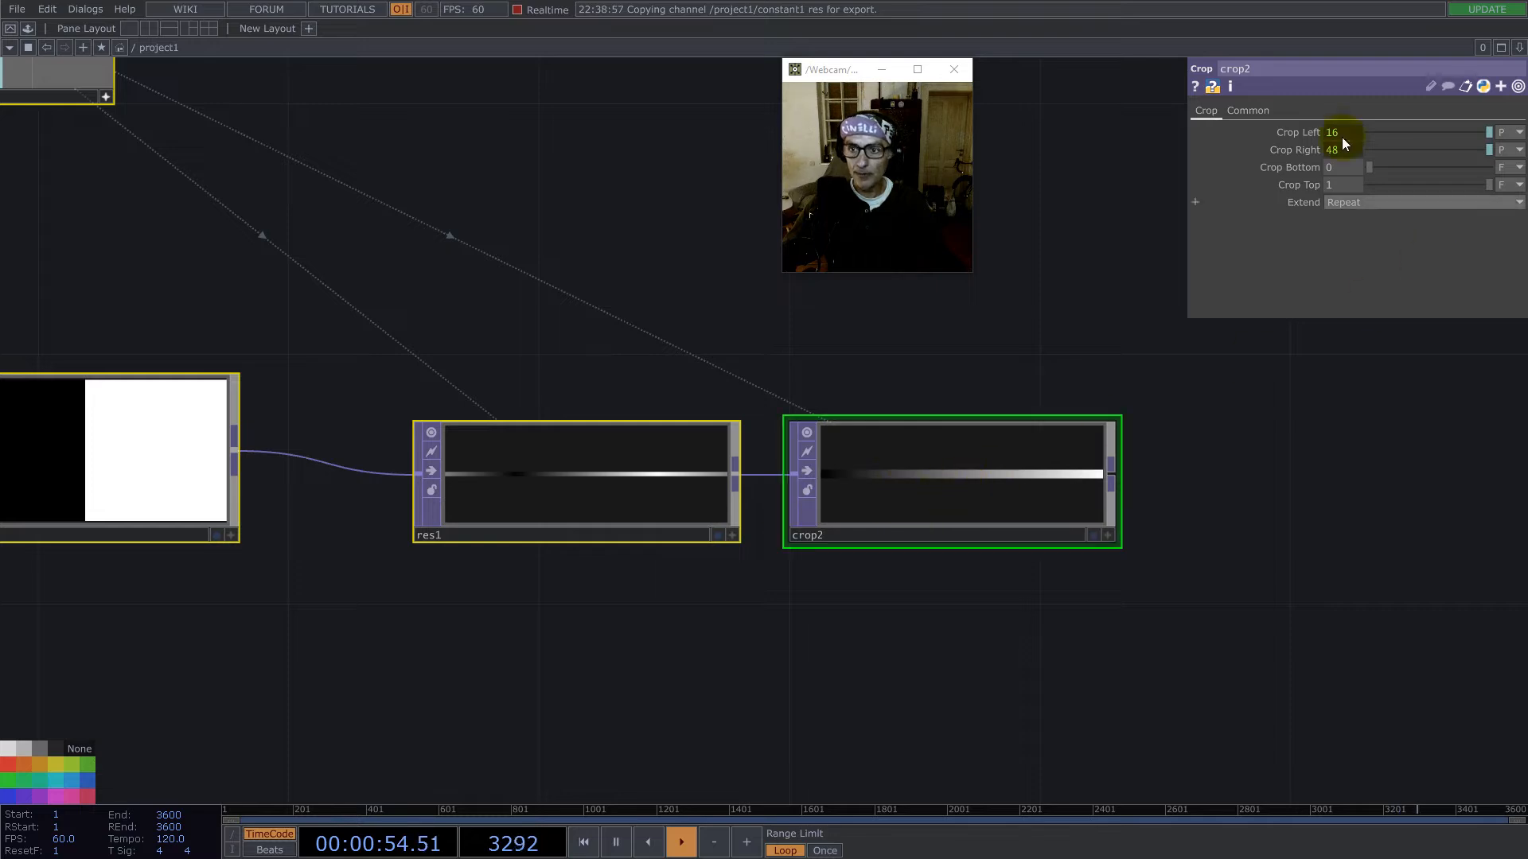
pyautogui.click(1248, 110)
pyautogui.click(1365, 219)
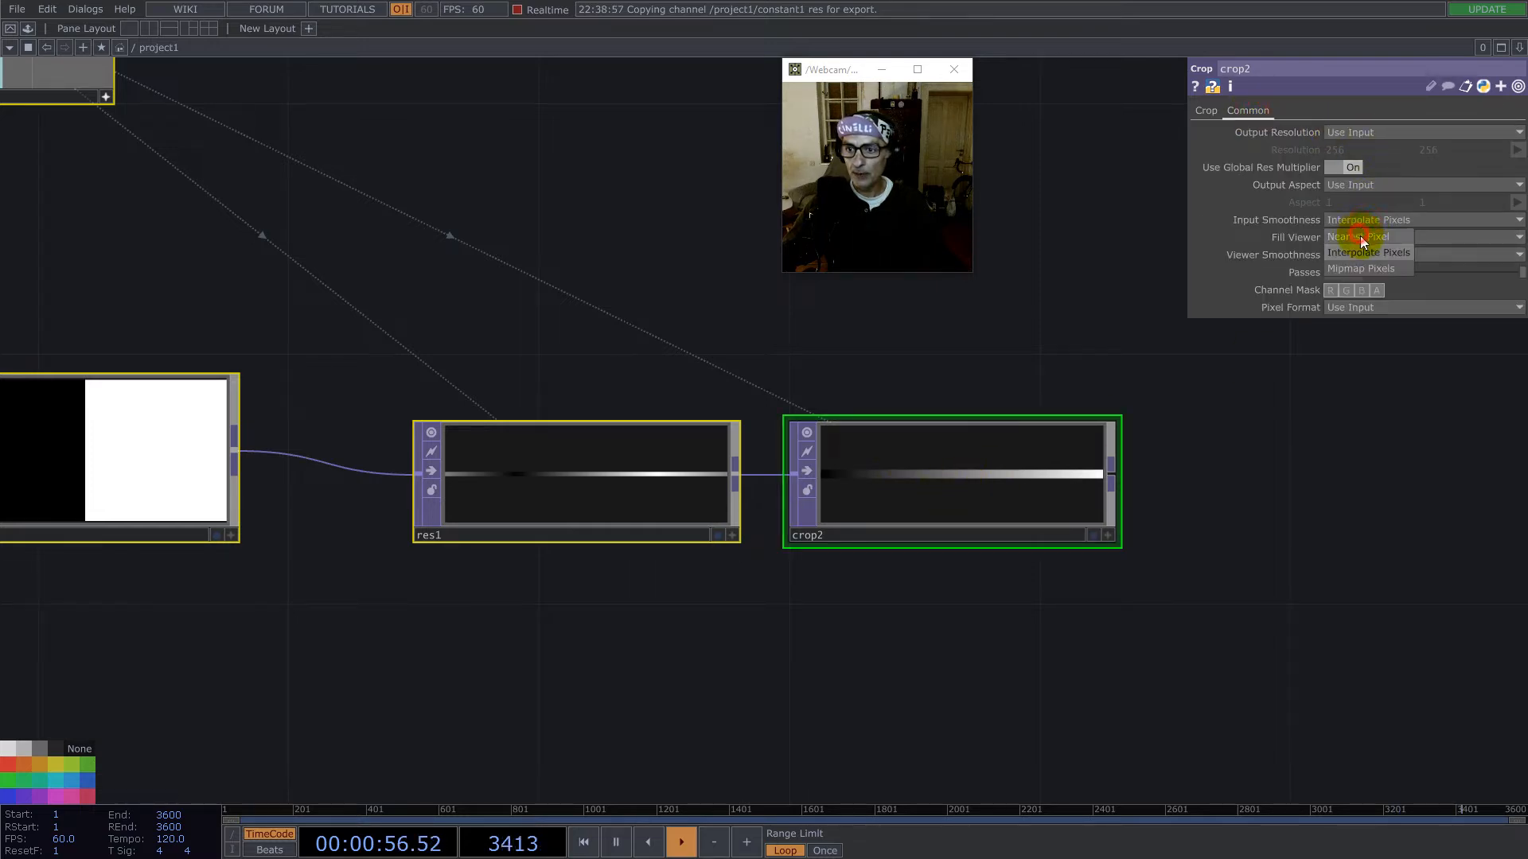
pyautogui.click(1371, 253)
pyautogui.click(1373, 255)
pyautogui.click(1367, 288)
pyautogui.click(1243, 549)
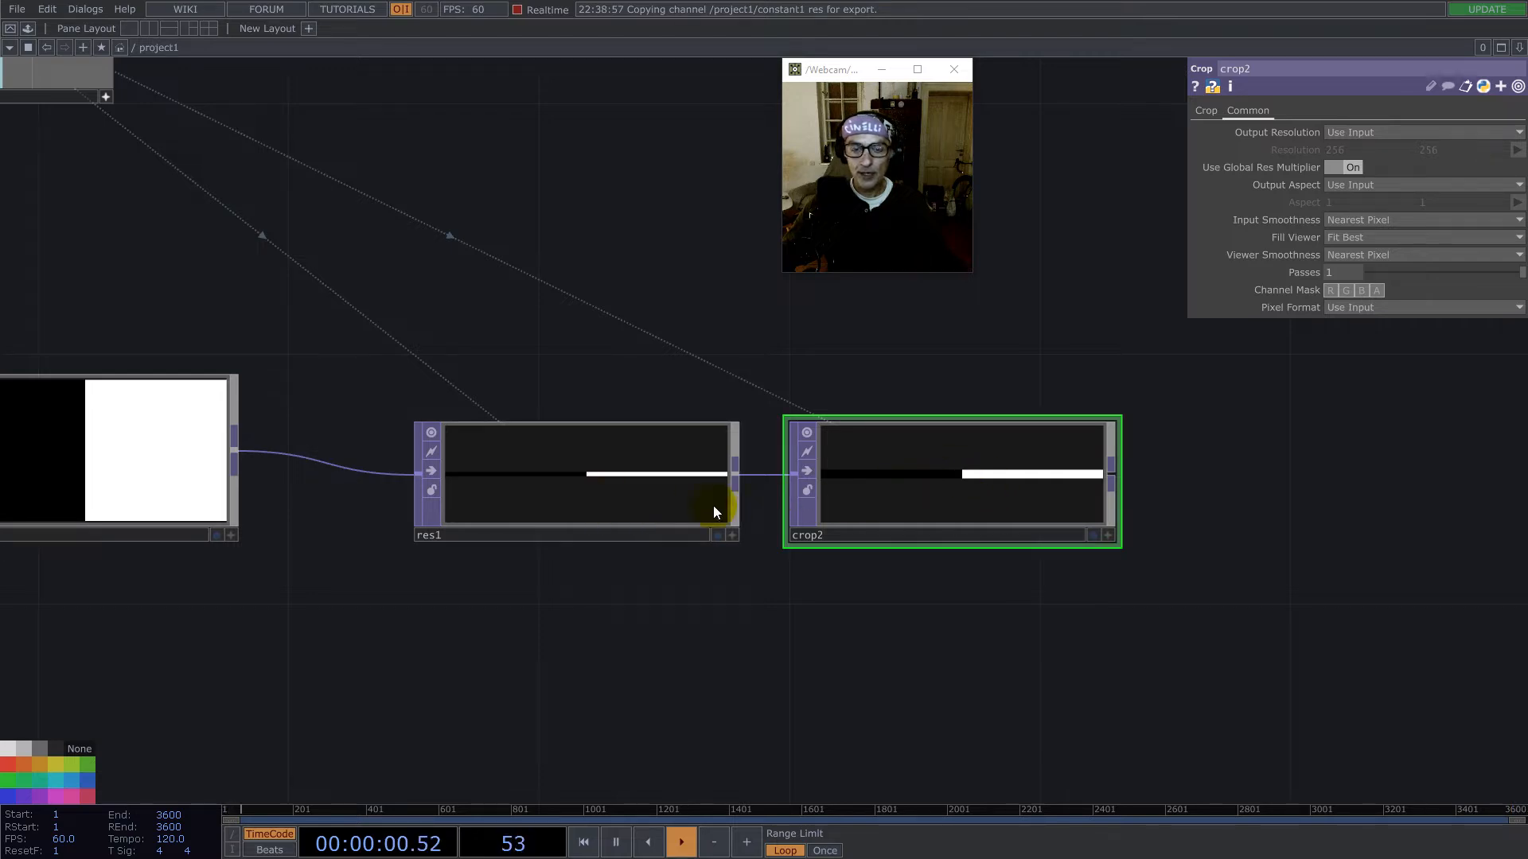
# - Set the Resolution TOP's Input Smoothness back to Interpolate Pixels
pyautogui.scroll(5, 589, 509)
pyautogui.click(646, 413)
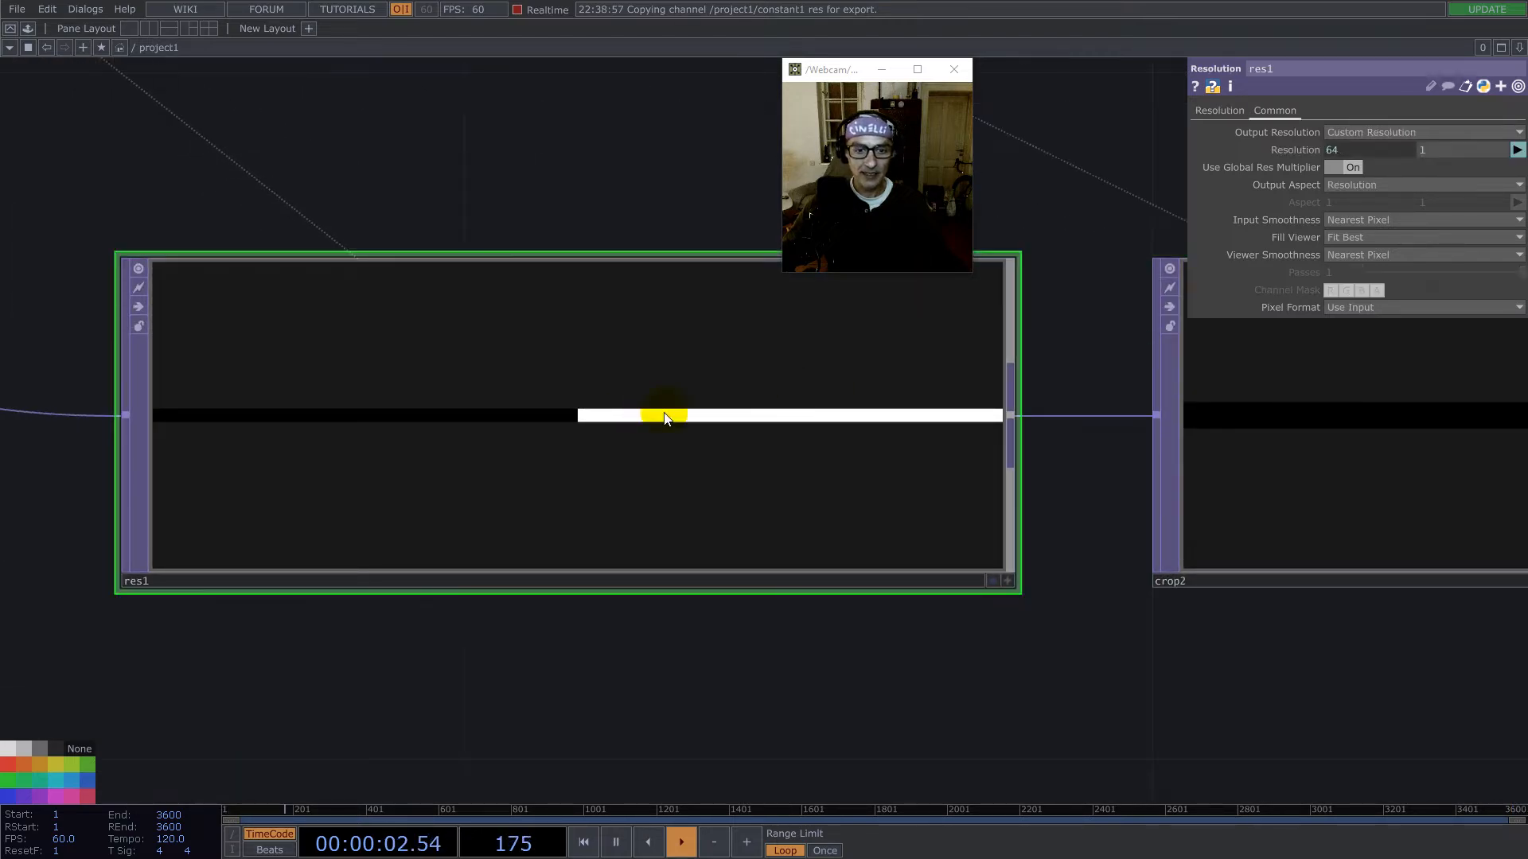
pyautogui.scroll(-5, 605, 453)
pyautogui.click(1358, 219)
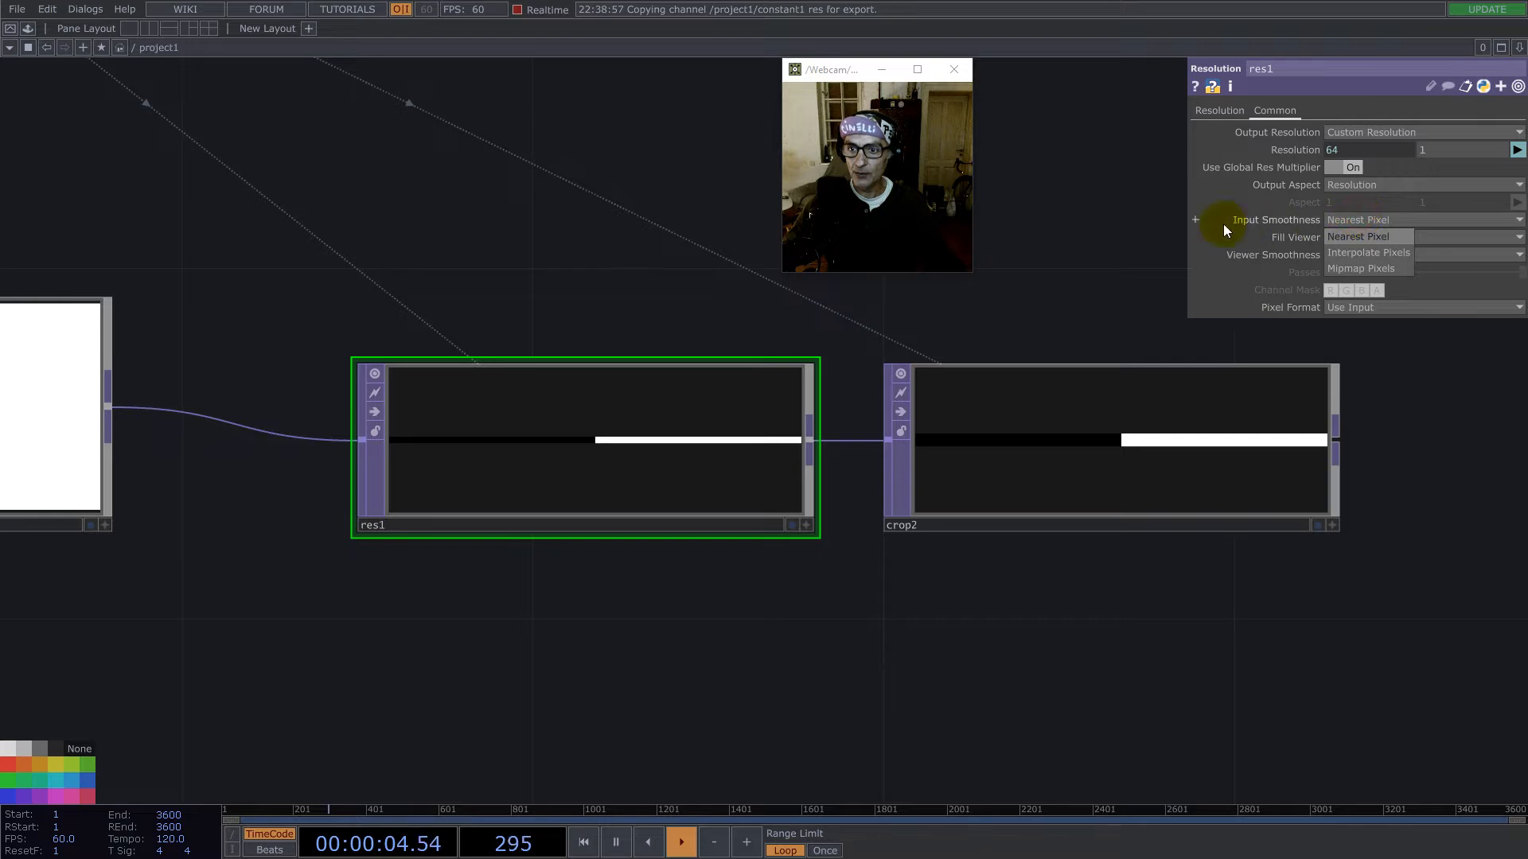
pyautogui.click(1358, 250)
pyautogui.scroll(-3, 708, 452)
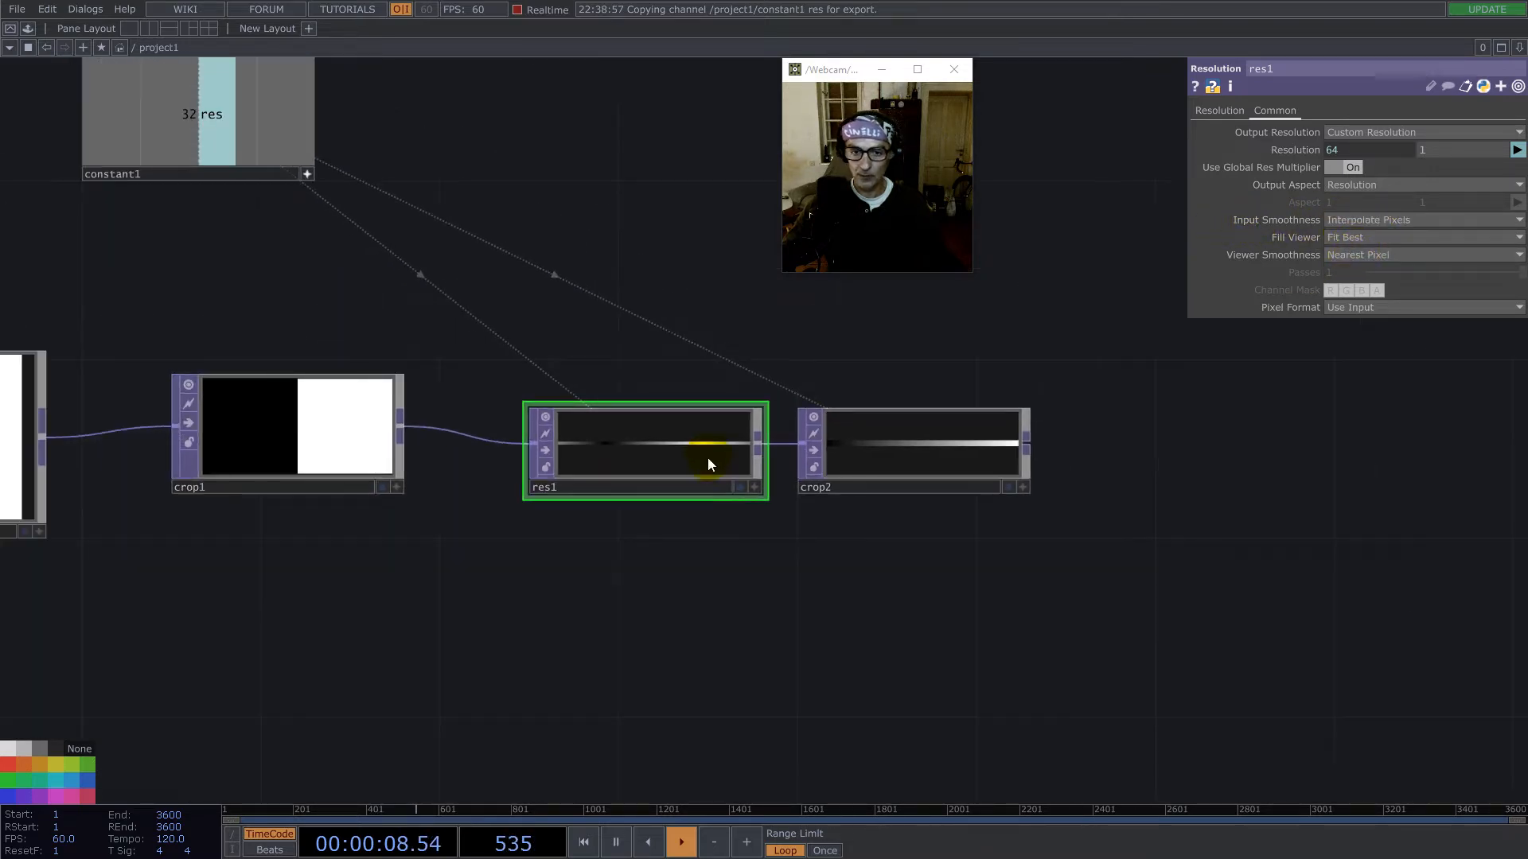
# - Append a Fit TOP to the second Crop TOP's output and place it at the end of the chain
pyautogui.scroll(-5, 708, 456)
pyautogui.moveTo(972, 539); pyautogui.dragTo(868, 539)
pyautogui.rightClick(766, 455)
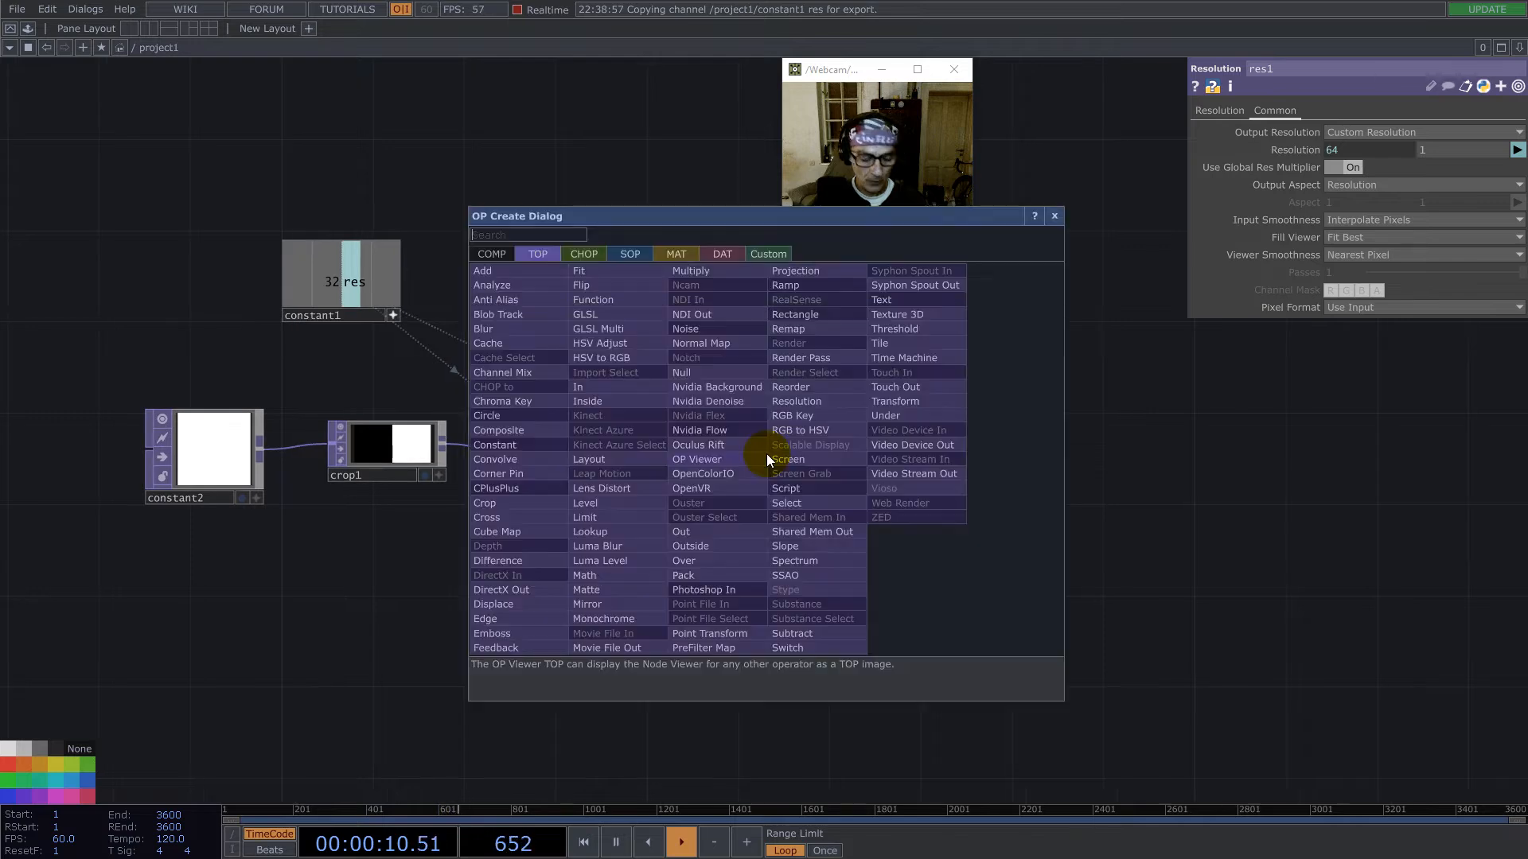
pyautogui.click(595, 273)
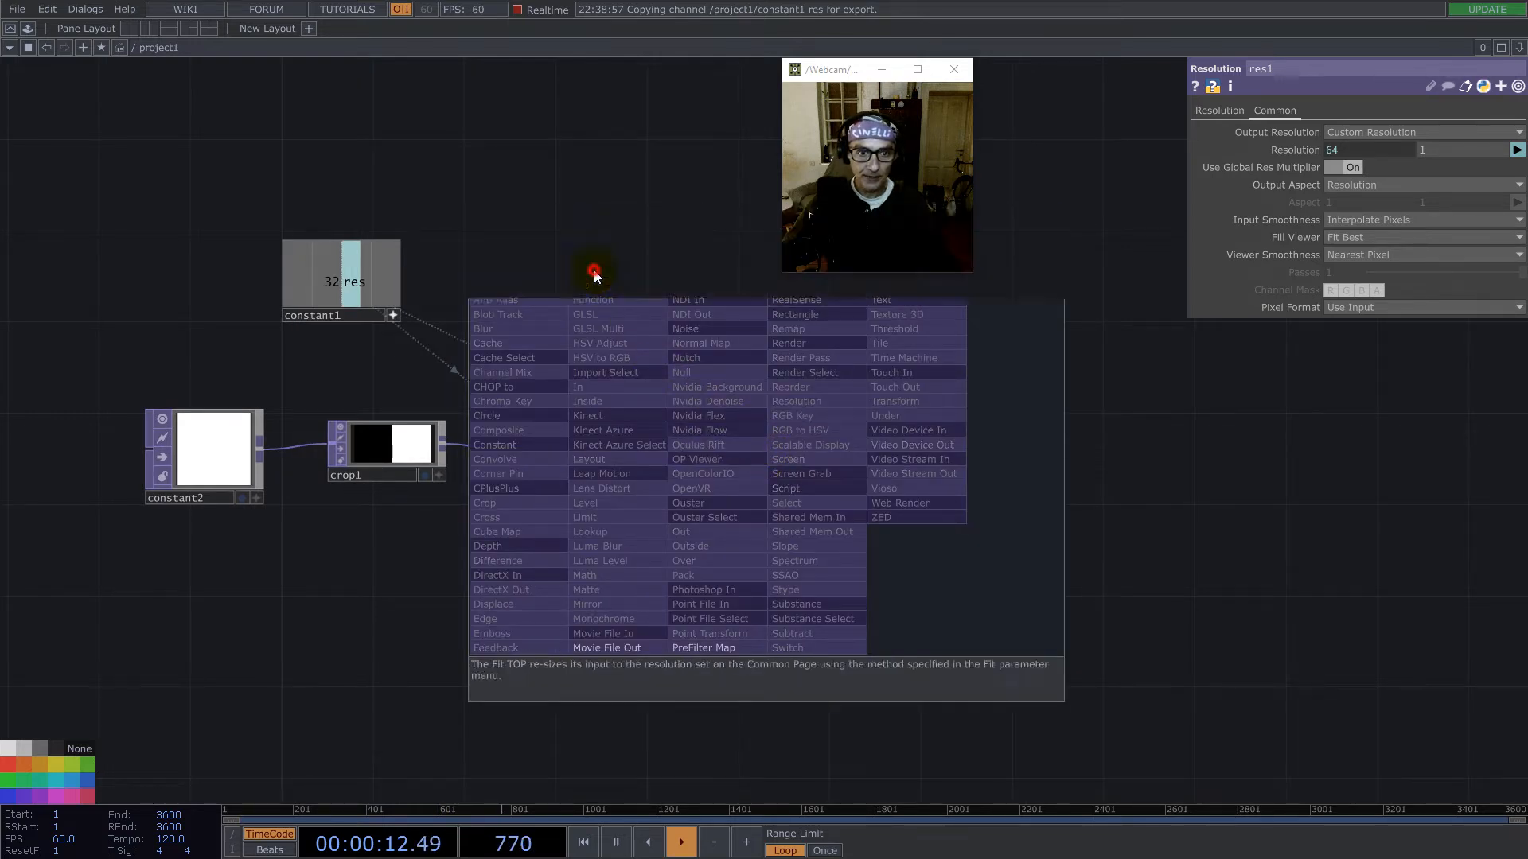
pyautogui.click(877, 452)
# - Link the Fit TOP's resolution width and height to constant1's res channel and set Output Aspect to Resolution
pyautogui.click(344, 290)
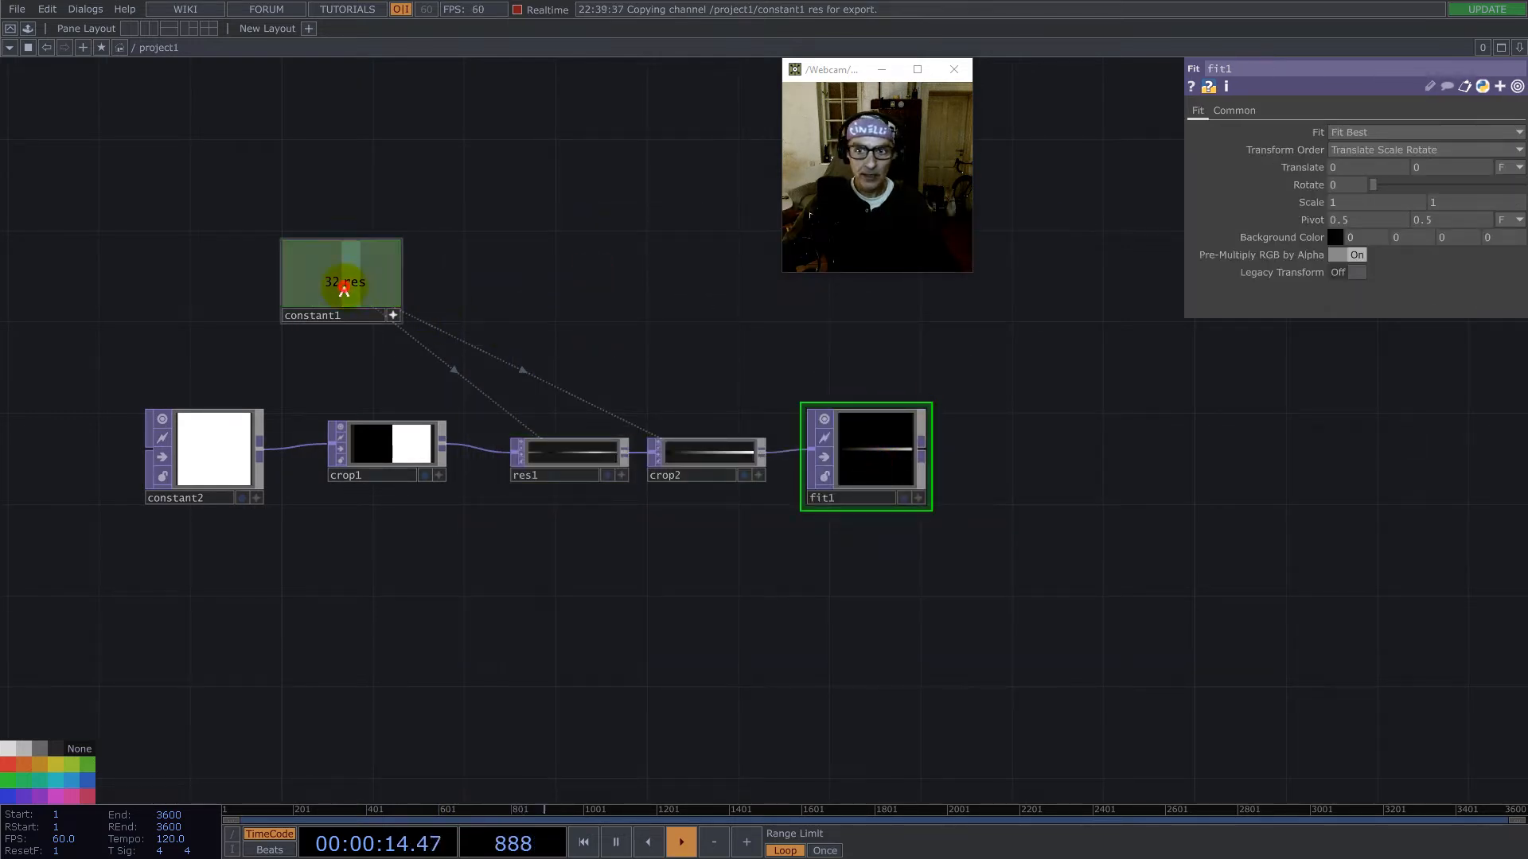
pyautogui.click(1233, 110)
pyautogui.moveTo(1297, 151); pyautogui.dragTo(1319, 152)
# - Set the Fit TOP's Input Smoothness and Viewer Smoothness to Nearest Pixel
pyautogui.click(1382, 221)
pyautogui.click(1383, 252)
pyautogui.click(1383, 254)
pyautogui.click(1381, 288)
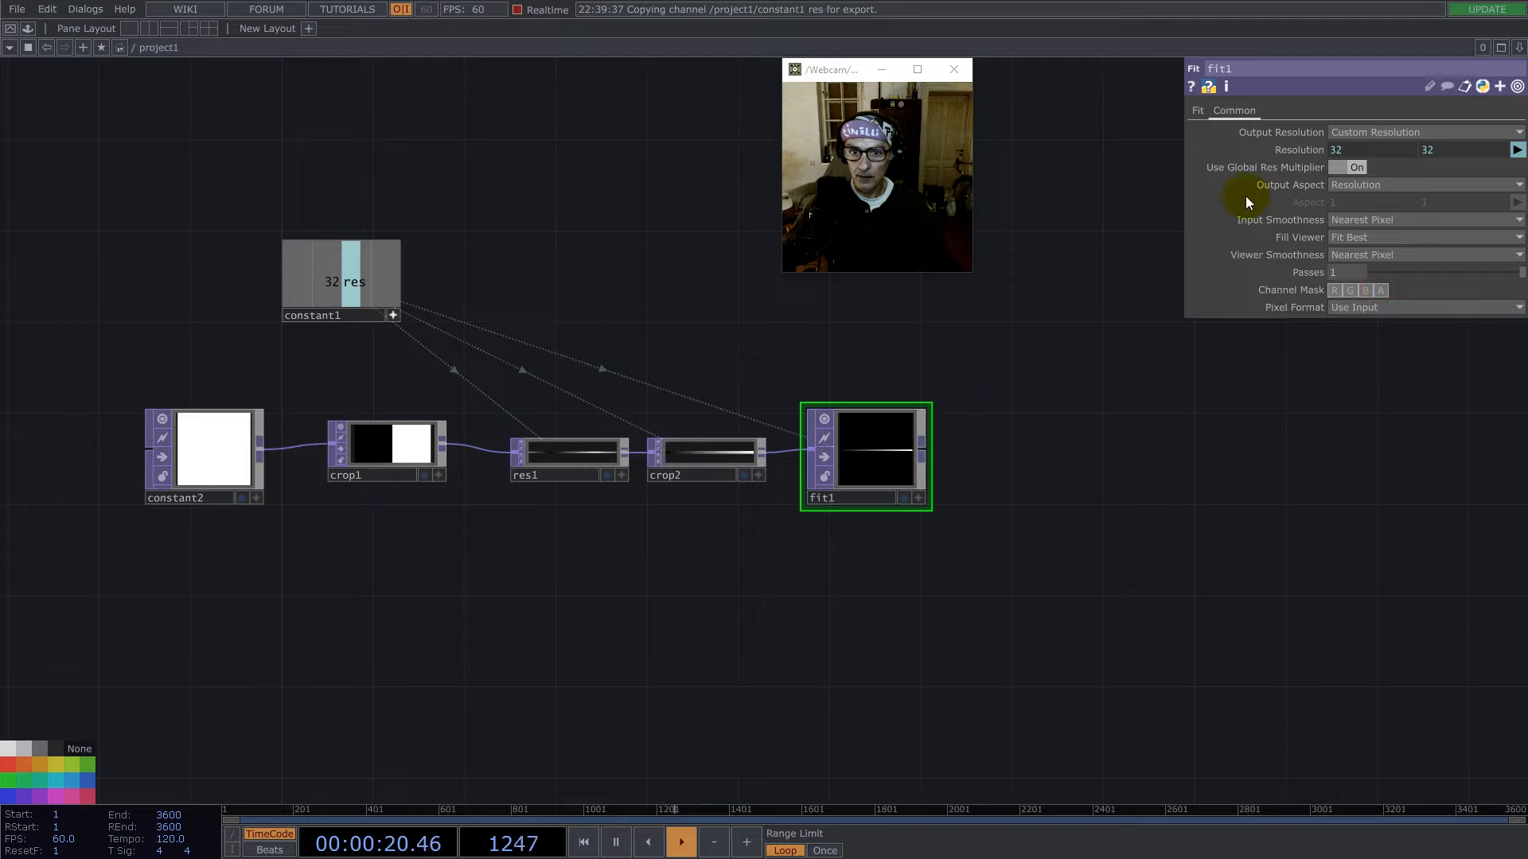
# - Set the Fit TOP's Fit mode to Fill and inspect its stepped gradient
pyautogui.click(1197, 111)
pyautogui.click(1345, 133)
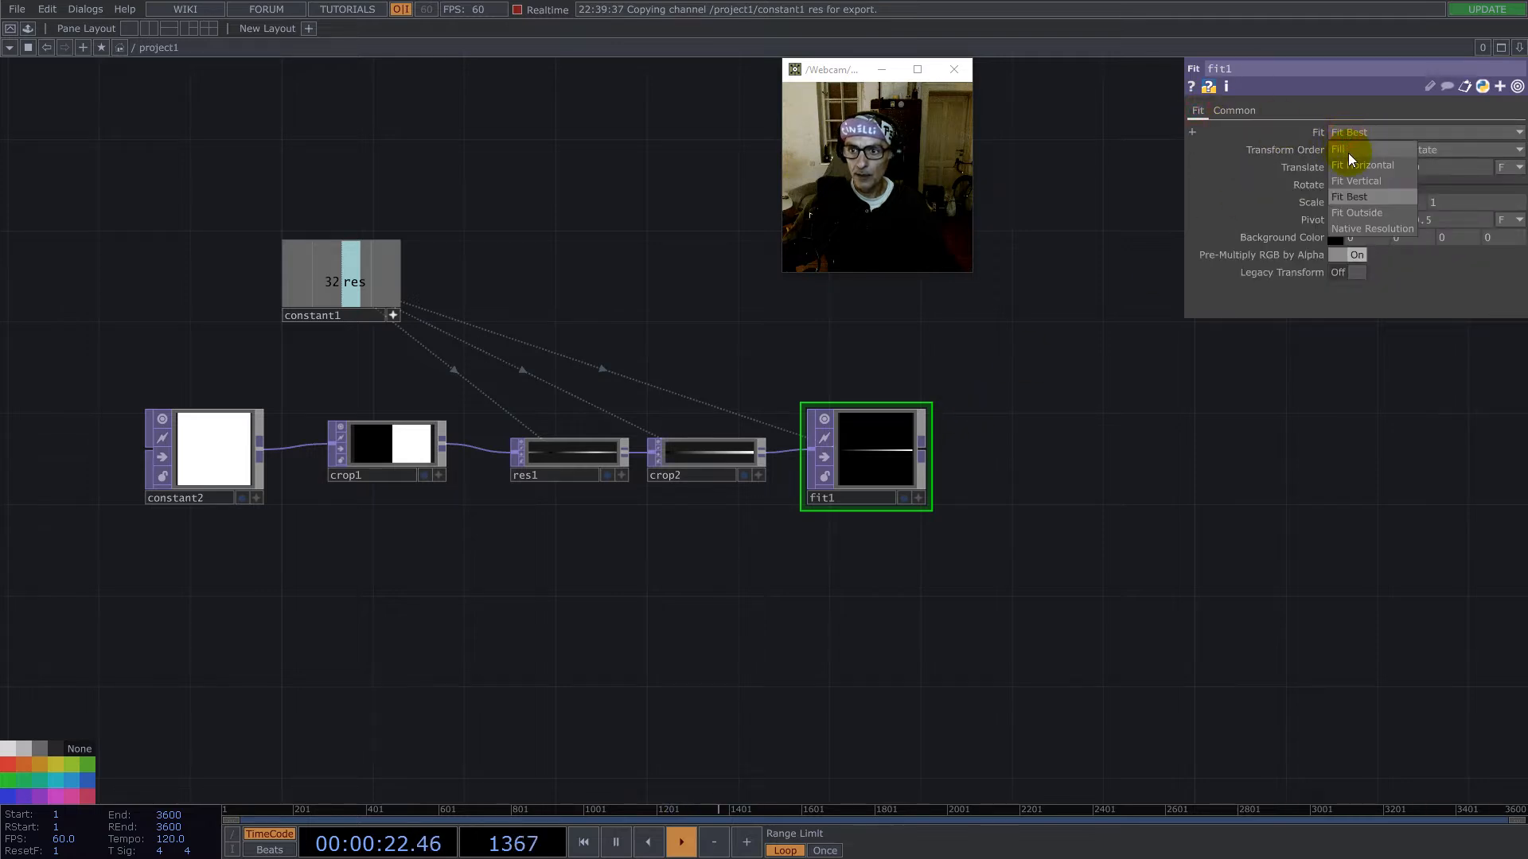
pyautogui.click(1346, 149)
pyautogui.scroll(5, 891, 446)
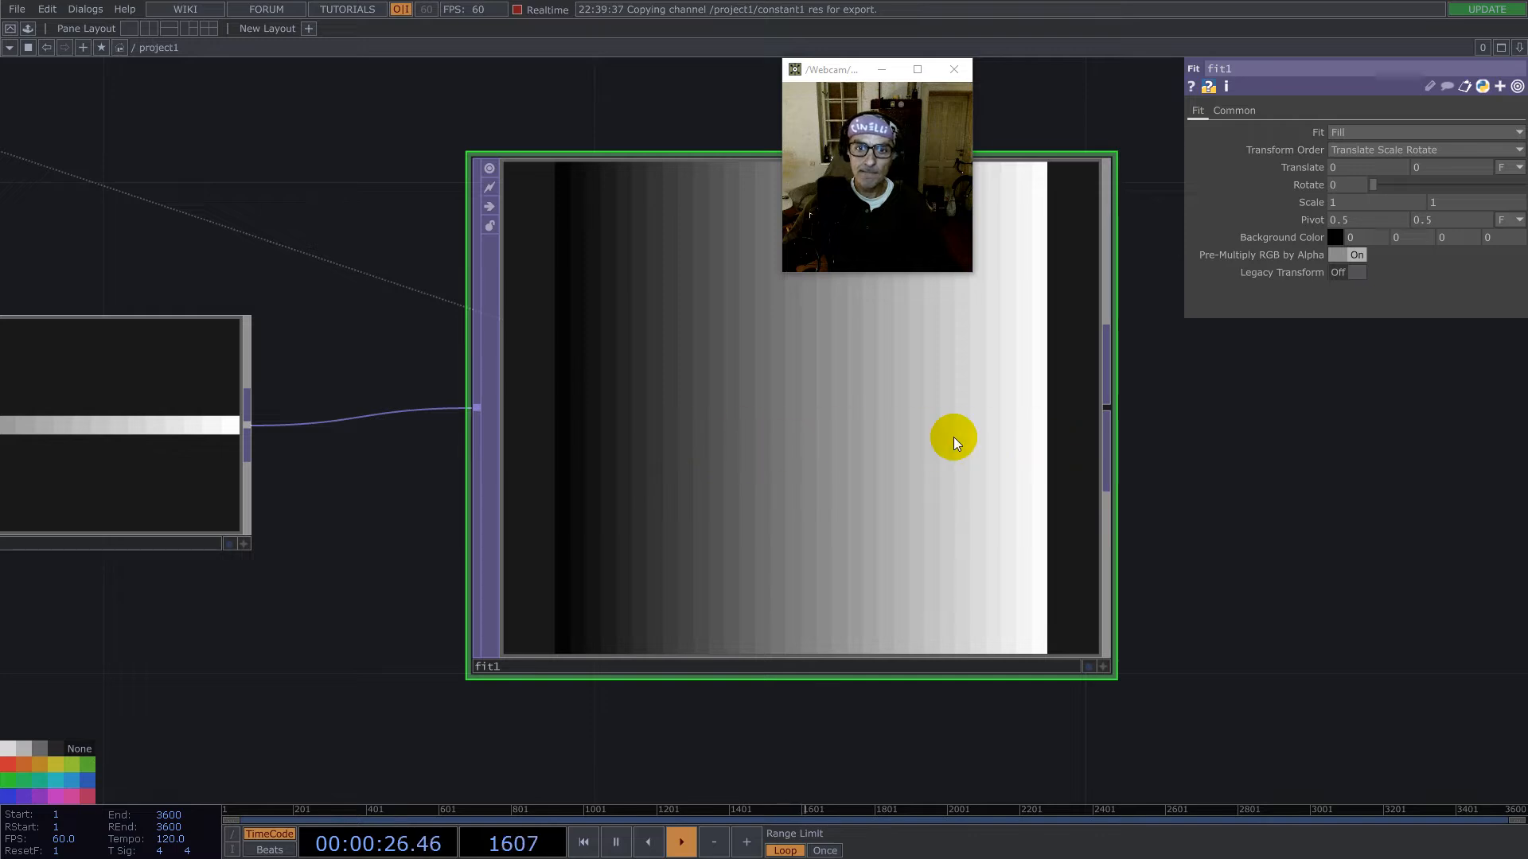
pyautogui.scroll(-3, 730, 416)
pyautogui.moveTo(873, 324); pyautogui.dragTo(1022, 261)
pyautogui.moveTo(834, 352); pyautogui.dragTo(847, 432)
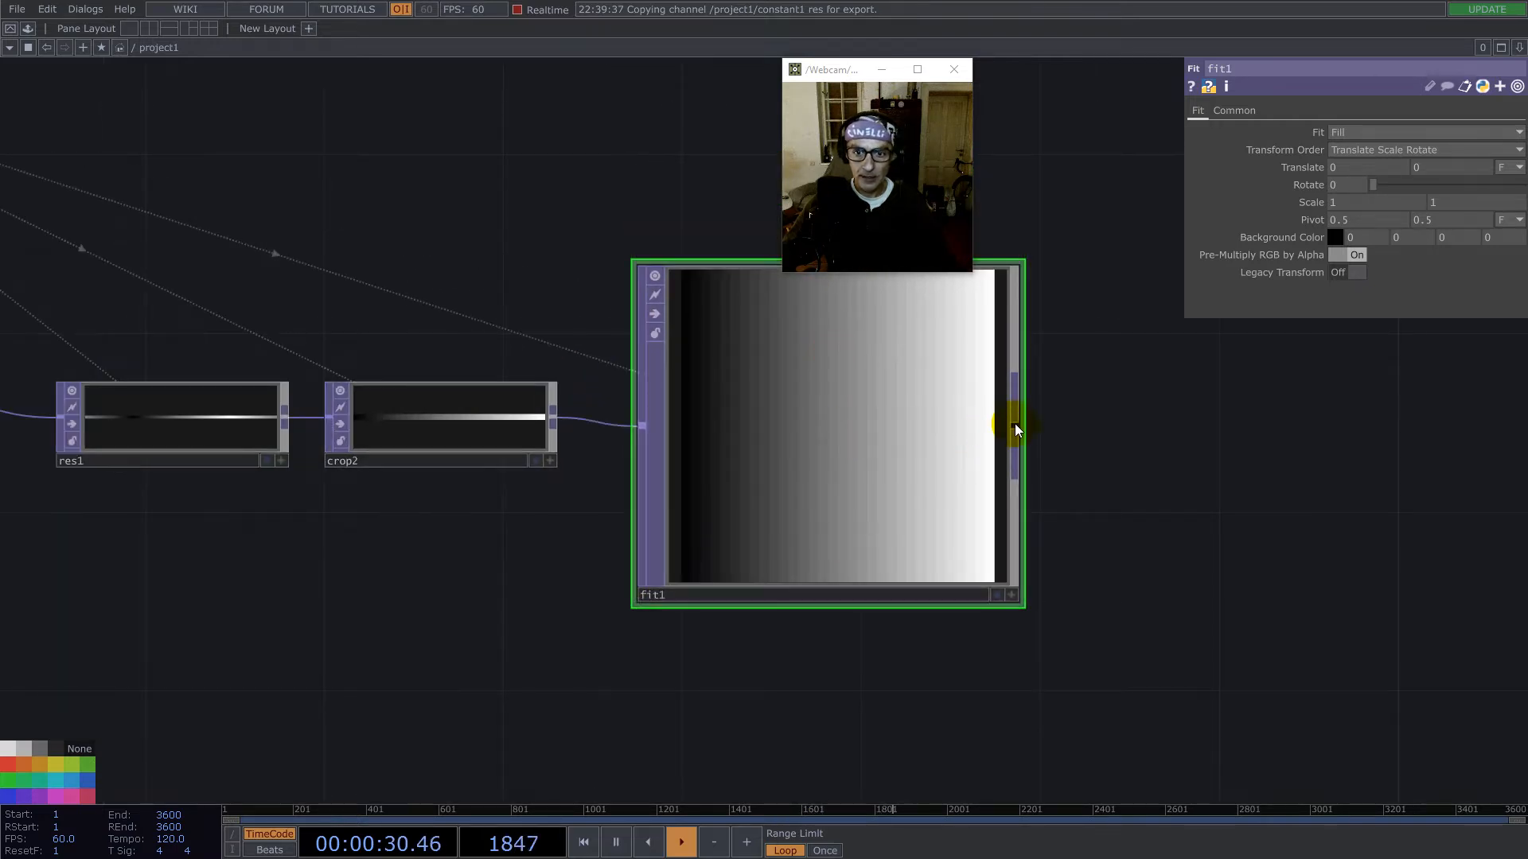
# - Append a Flip TOP to fit1's output, place it below the chain, and set its Flop to Bottom Left
pyautogui.rightClick(1017, 423)
pyautogui.write('fl')
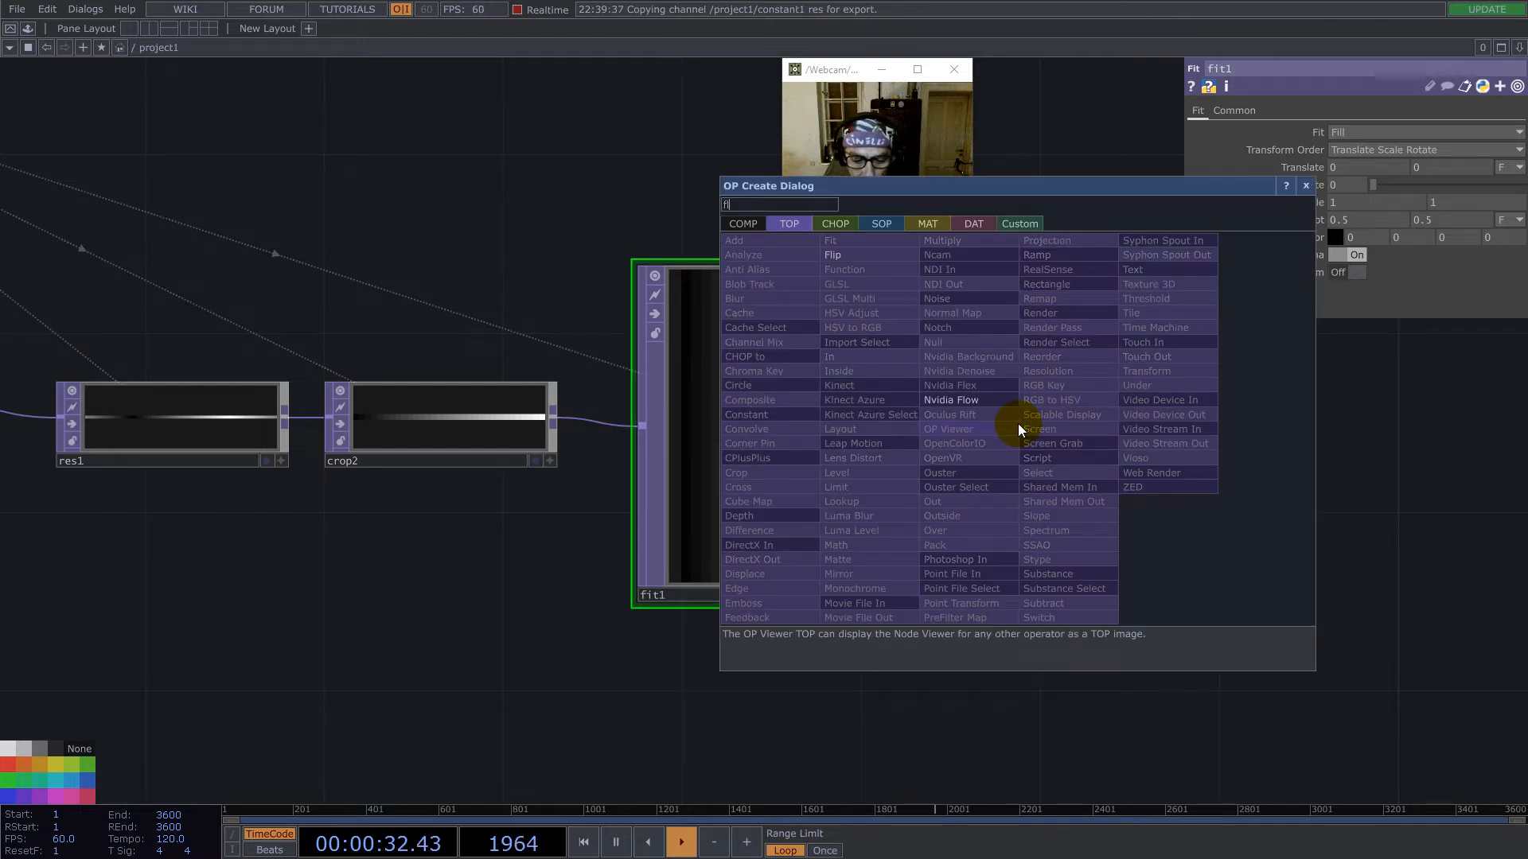
pyautogui.click(826, 256)
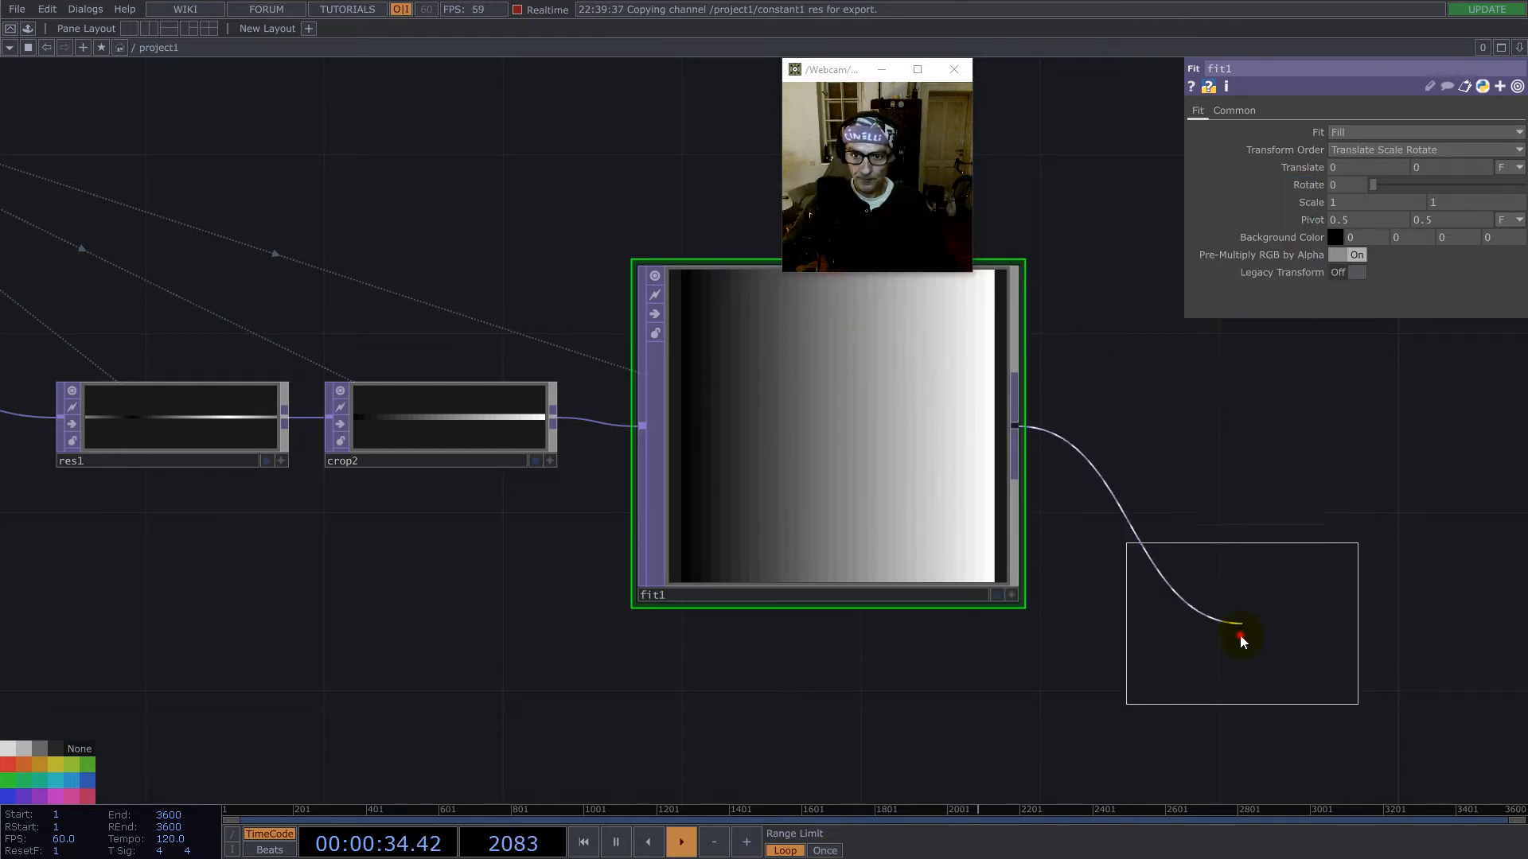
pyautogui.click(1242, 637)
pyautogui.click(1346, 166)
pyautogui.click(1353, 199)
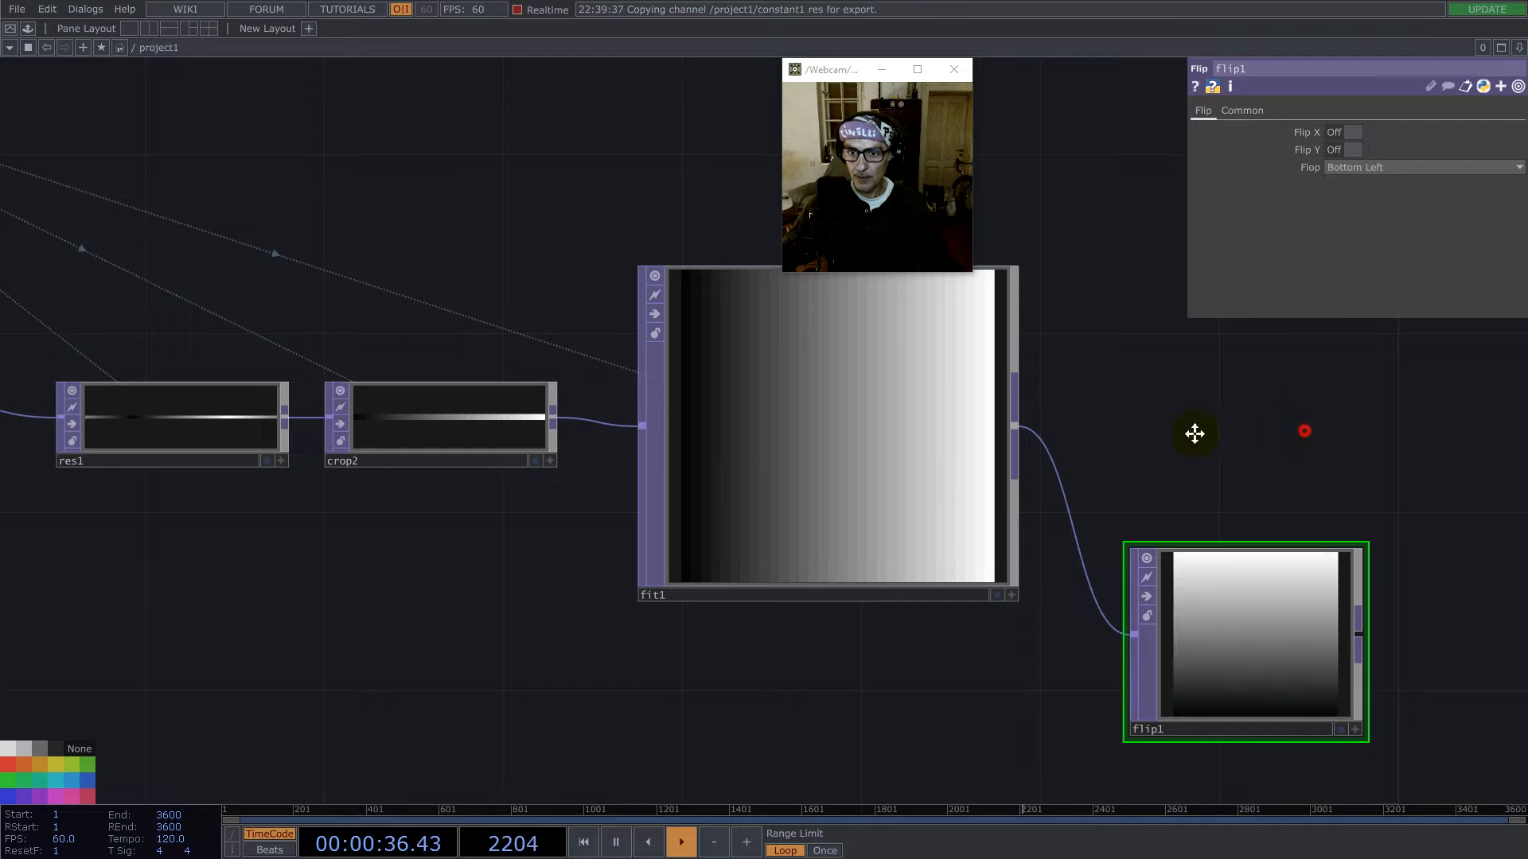
# - Append a Reorder TOP to fit1's output and connect the Flip TOP to its second input
pyautogui.moveTo(1110, 395); pyautogui.dragTo(386, 425)
pyautogui.rightClick(293, 456)
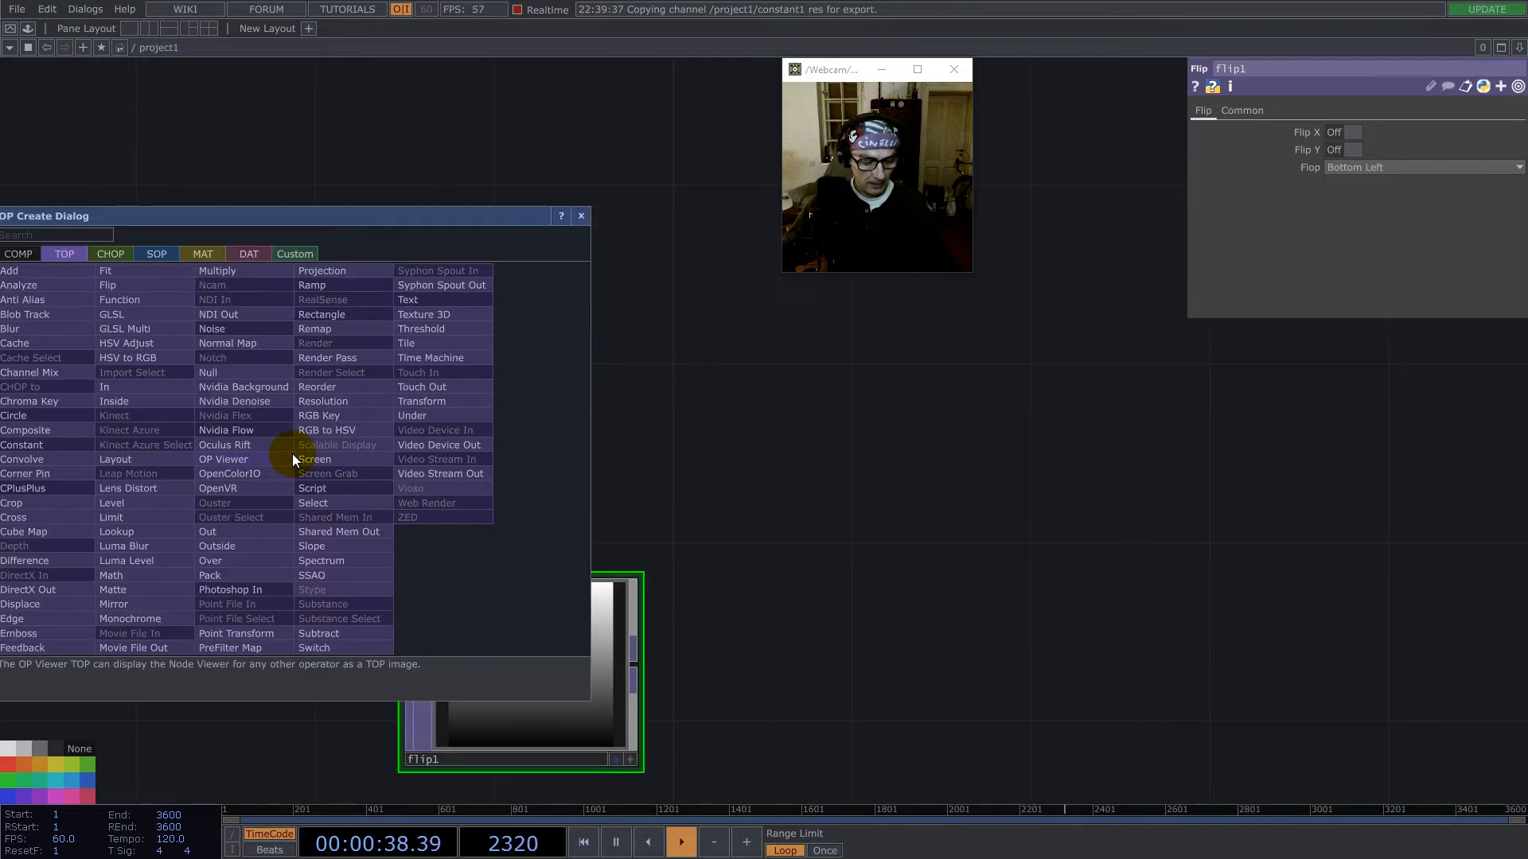
pyautogui.write('re')
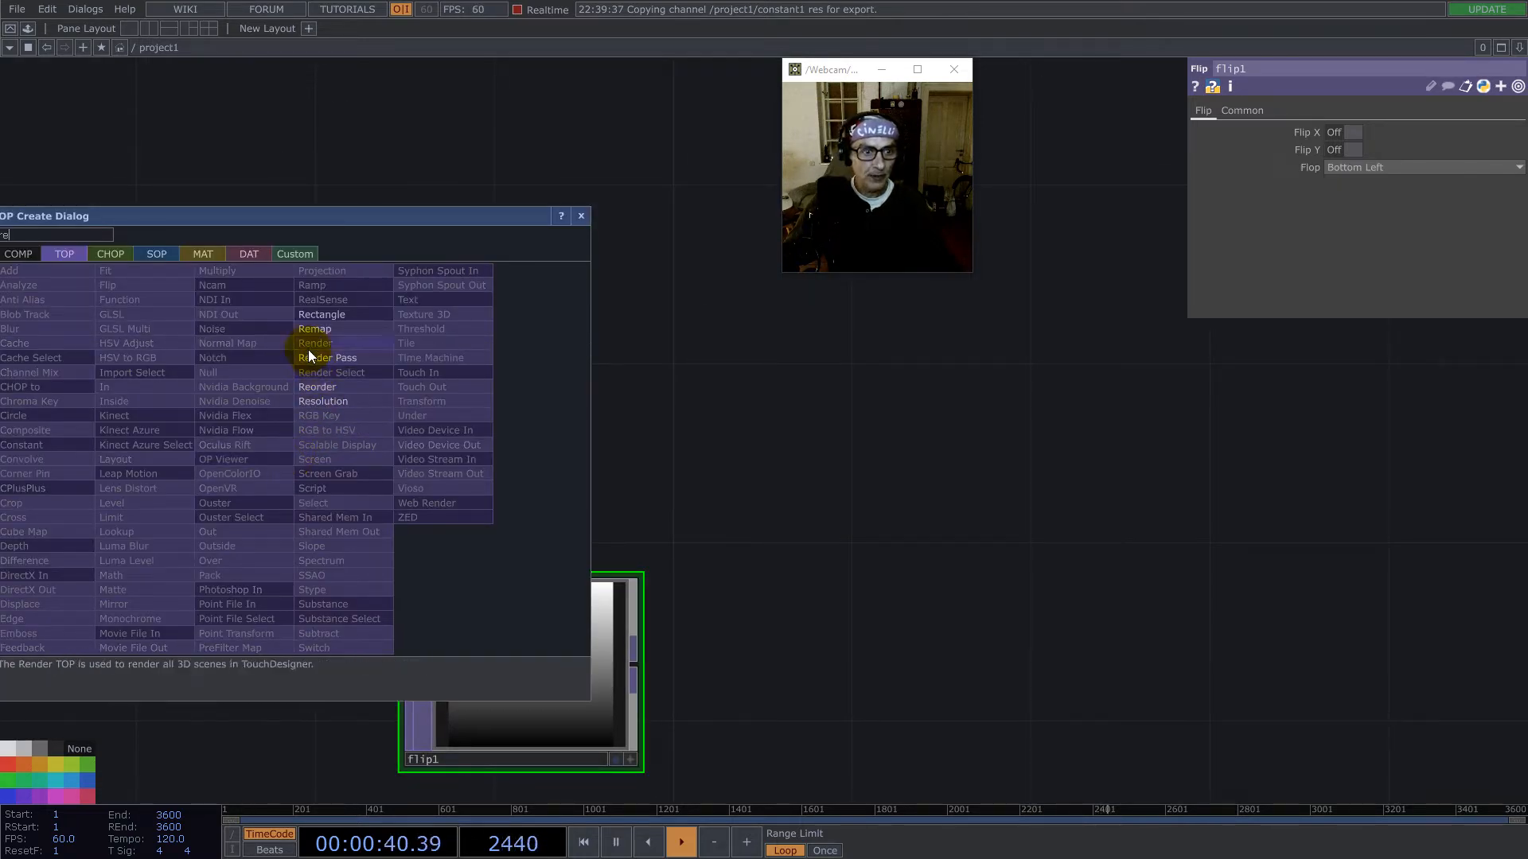
pyautogui.click(322, 386)
pyautogui.click(939, 502)
pyautogui.moveTo(635, 676); pyautogui.dragTo(767, 472)
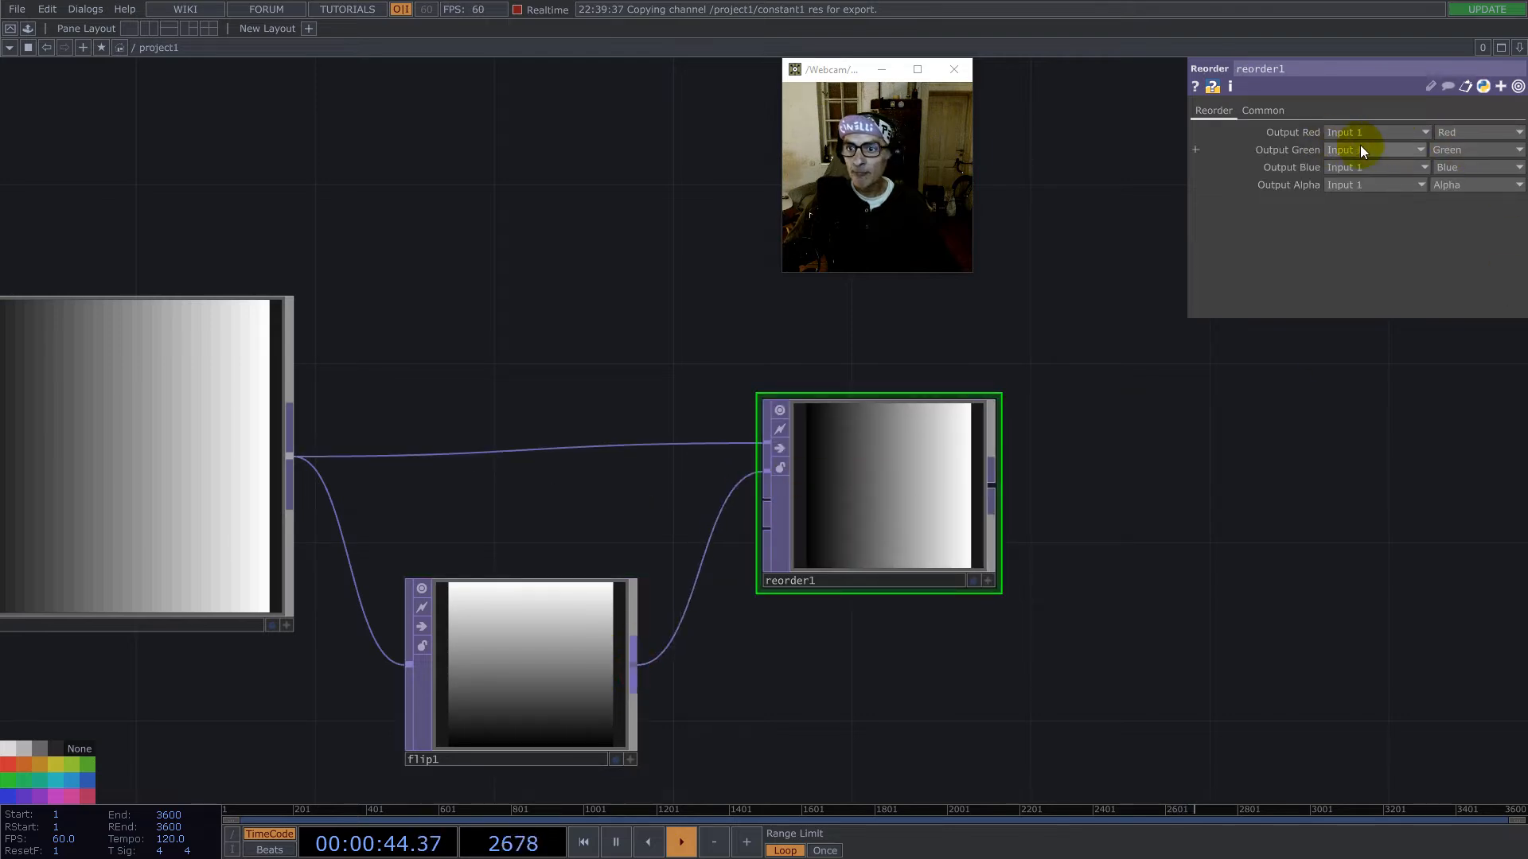
# - Source the Reorder TOP's Output Green from the flipped gradient's input and set its Pixel Format to 32-bit float (RG)
pyautogui.click(1392, 150)
pyautogui.click(1265, 110)
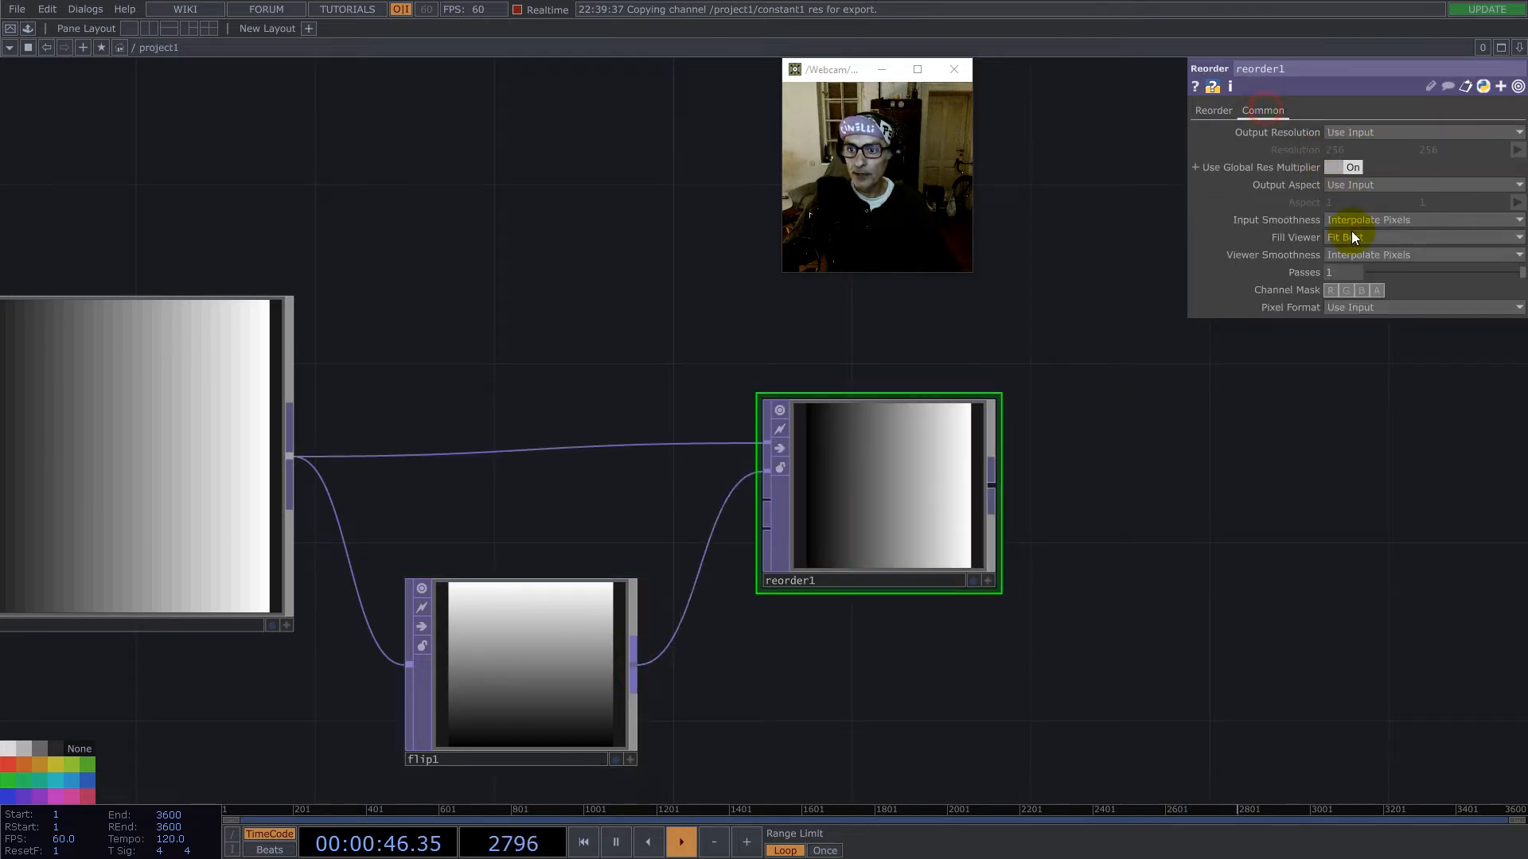
pyautogui.click(1364, 307)
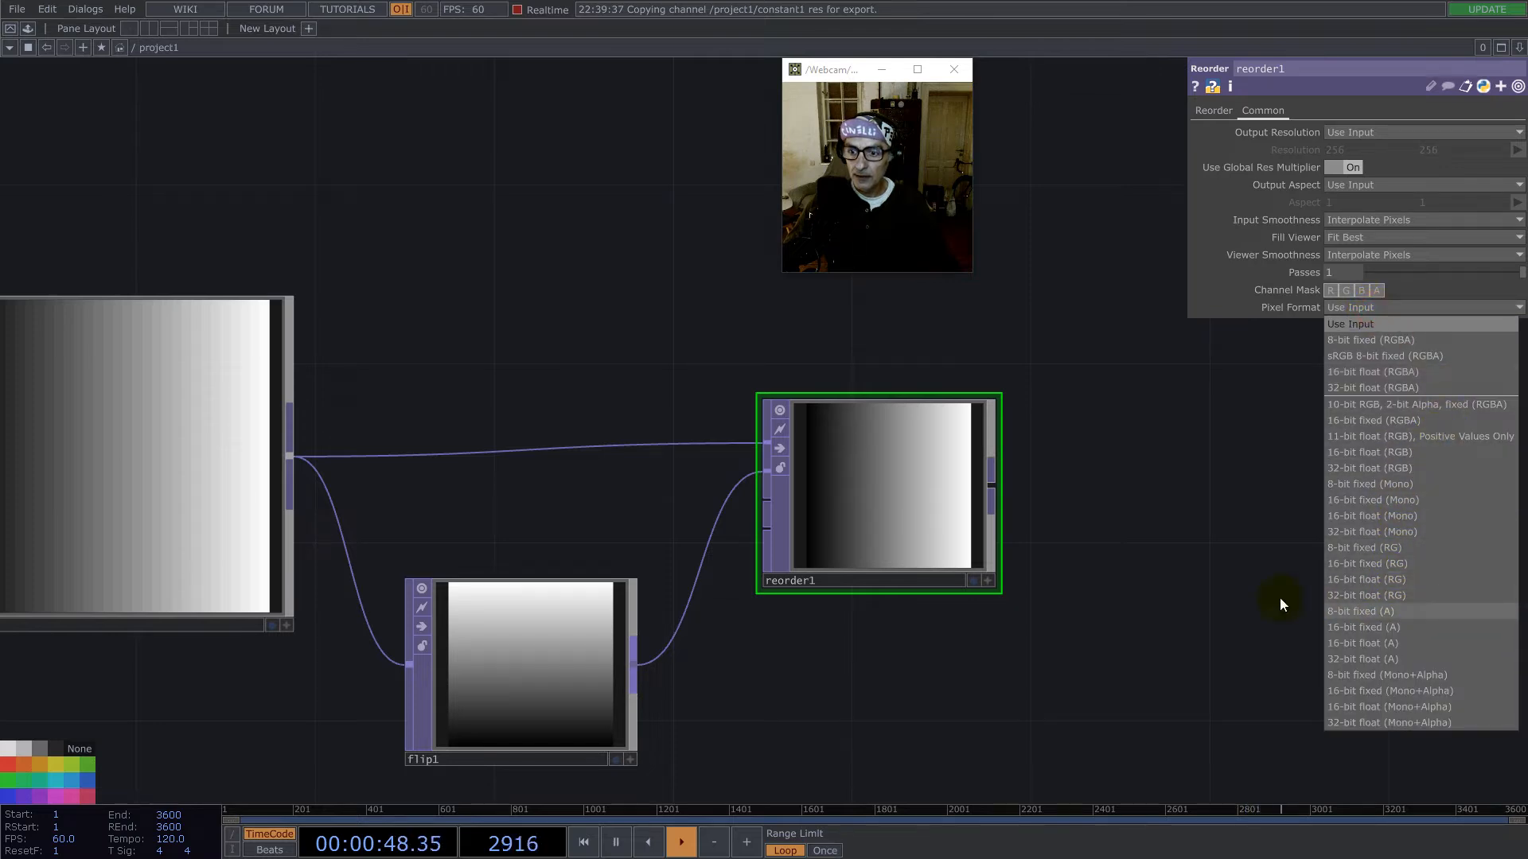
pyautogui.click(1363, 595)
# - Reposition the Reorder TOP and append a Math TOP to its output
pyautogui.scroll(-3, 906, 498)
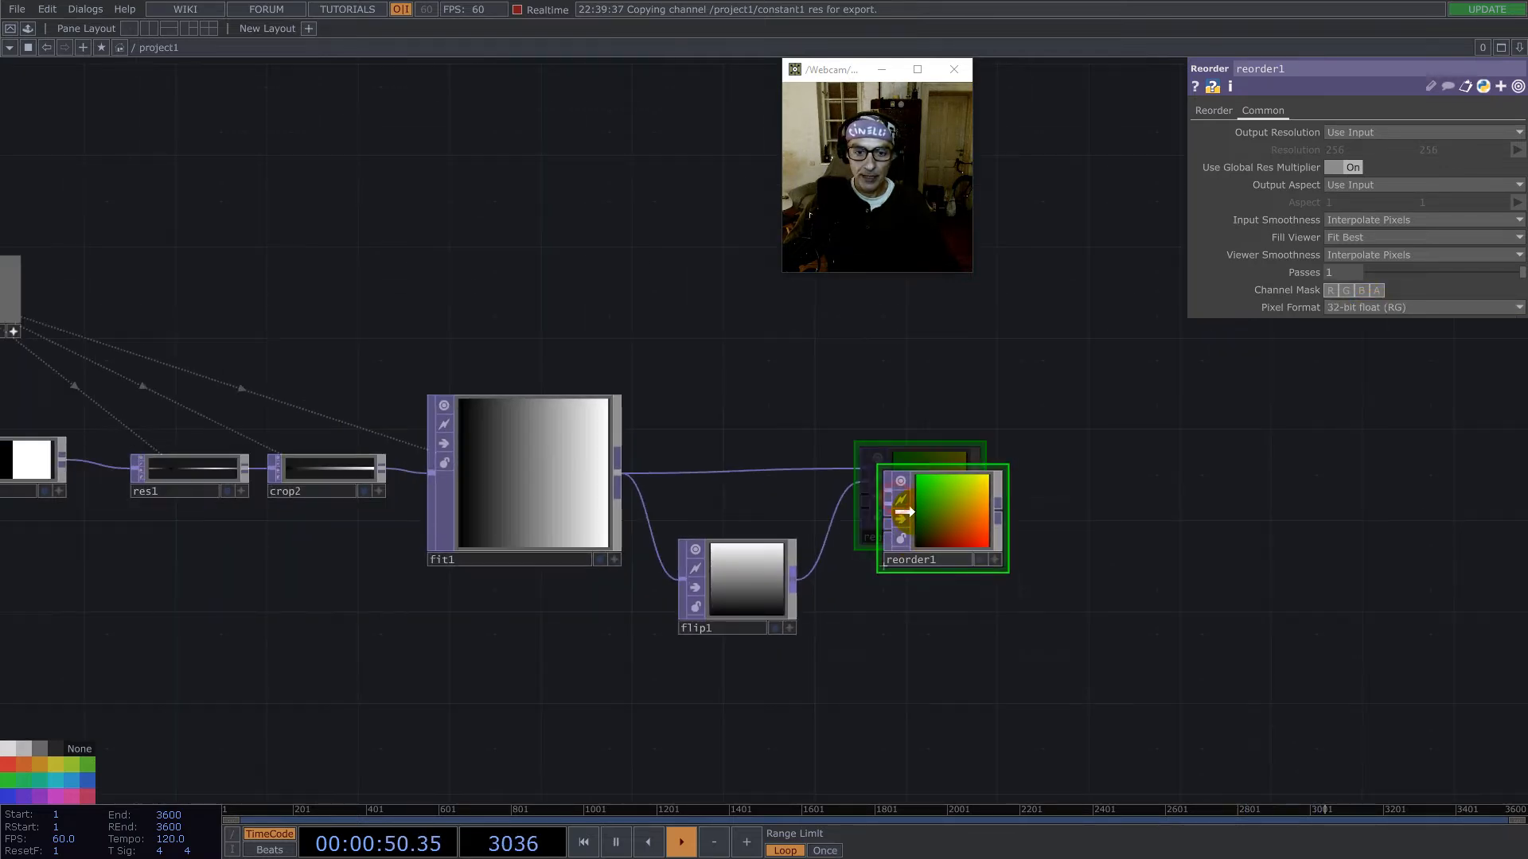
pyautogui.click(1001, 513)
pyautogui.write('m')
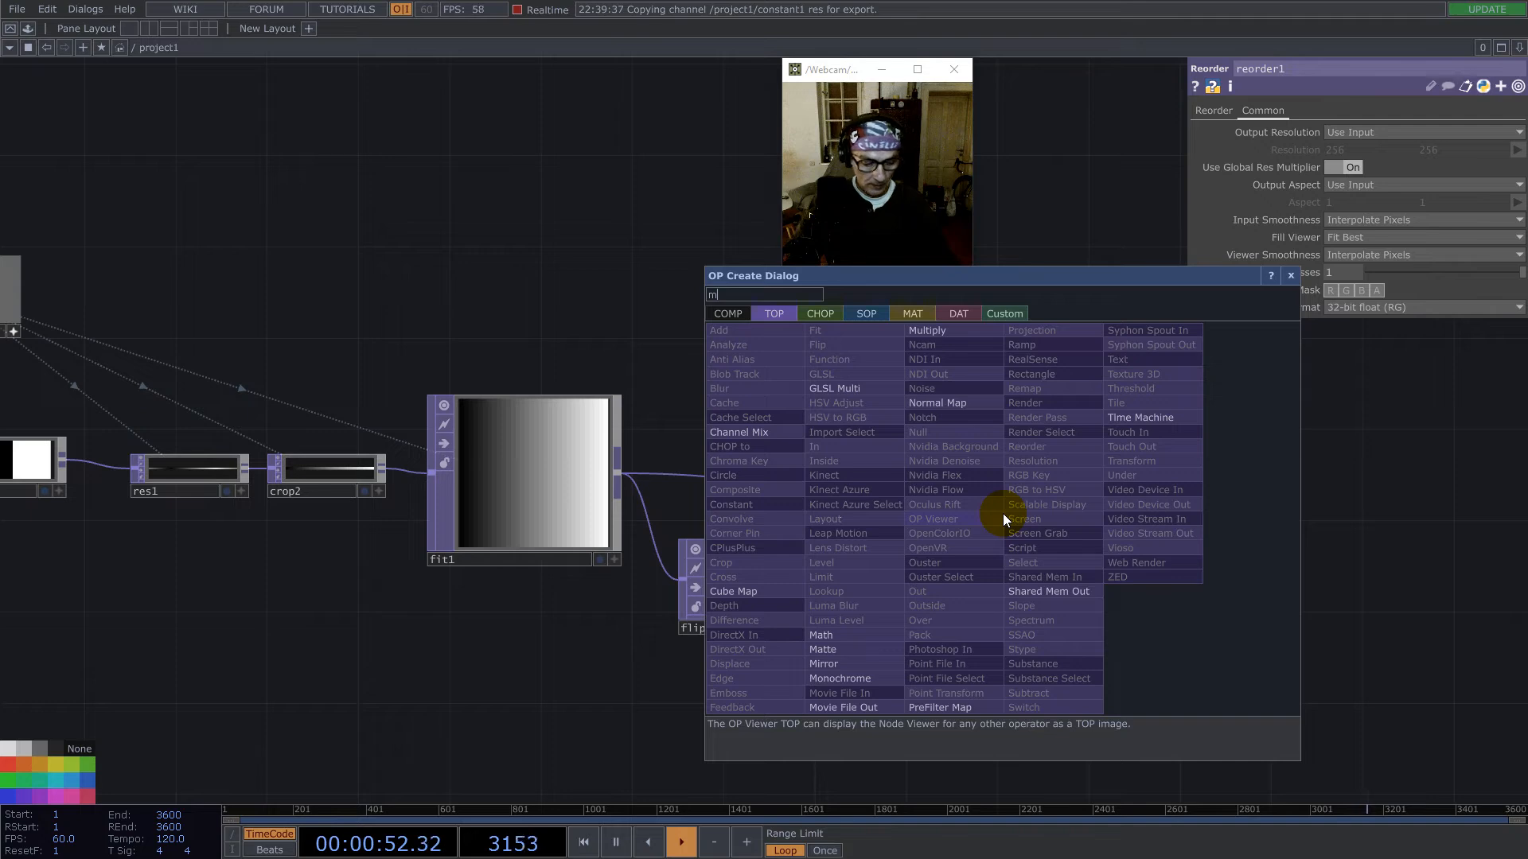
pyautogui.click(821, 635)
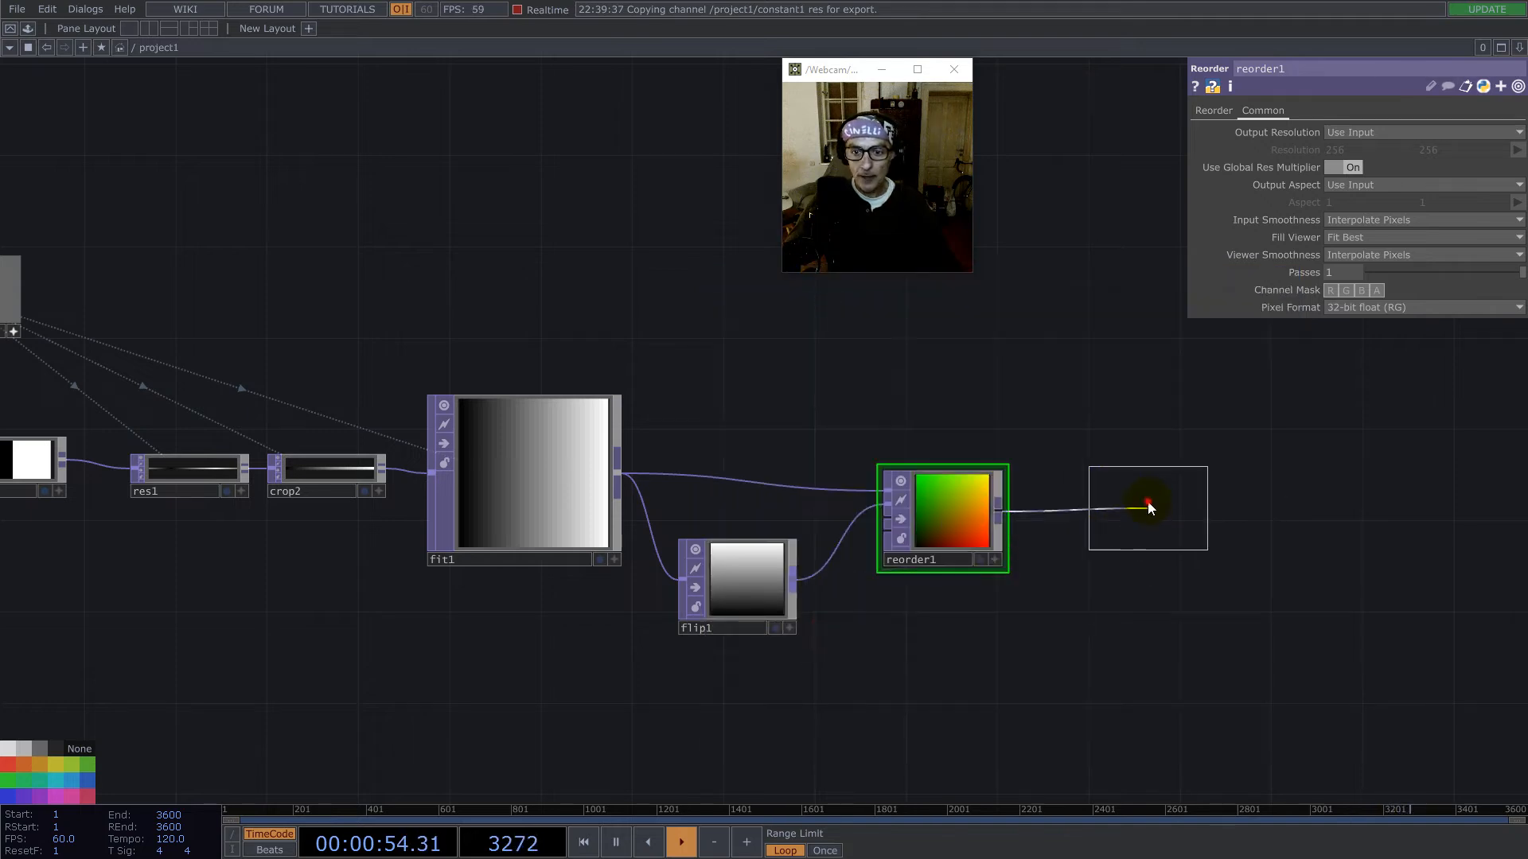
pyautogui.click(1148, 507)
# - Activate the Reorder TOP's viewer, display its pixels as points, and examine the point grid in 3D
pyautogui.scroll(3, 977, 496)
pyautogui.click(1046, 681)
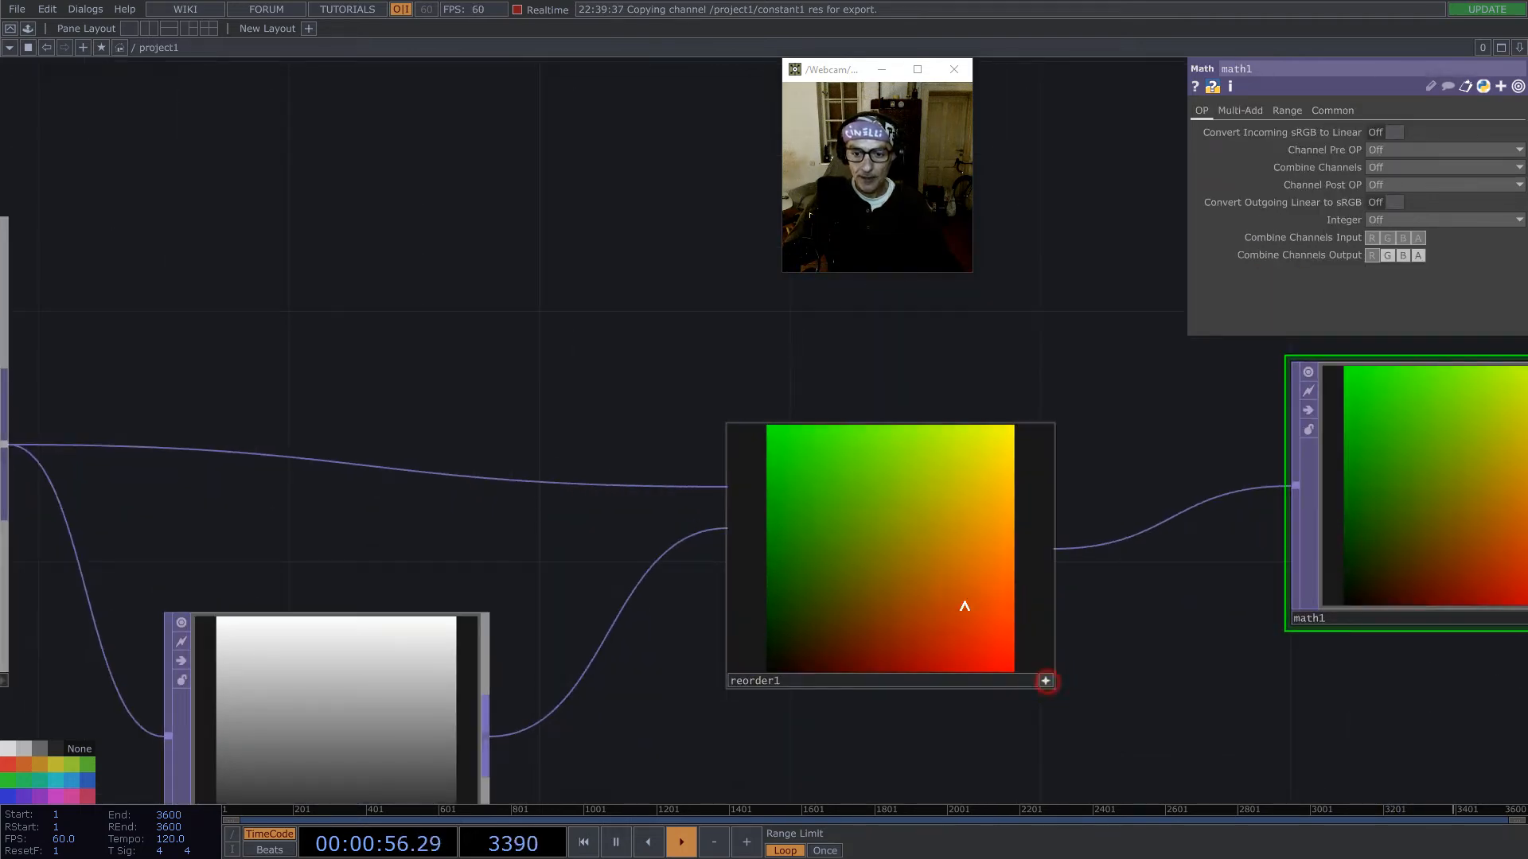
pyautogui.rightClick(960, 628)
pyautogui.click(966, 672)
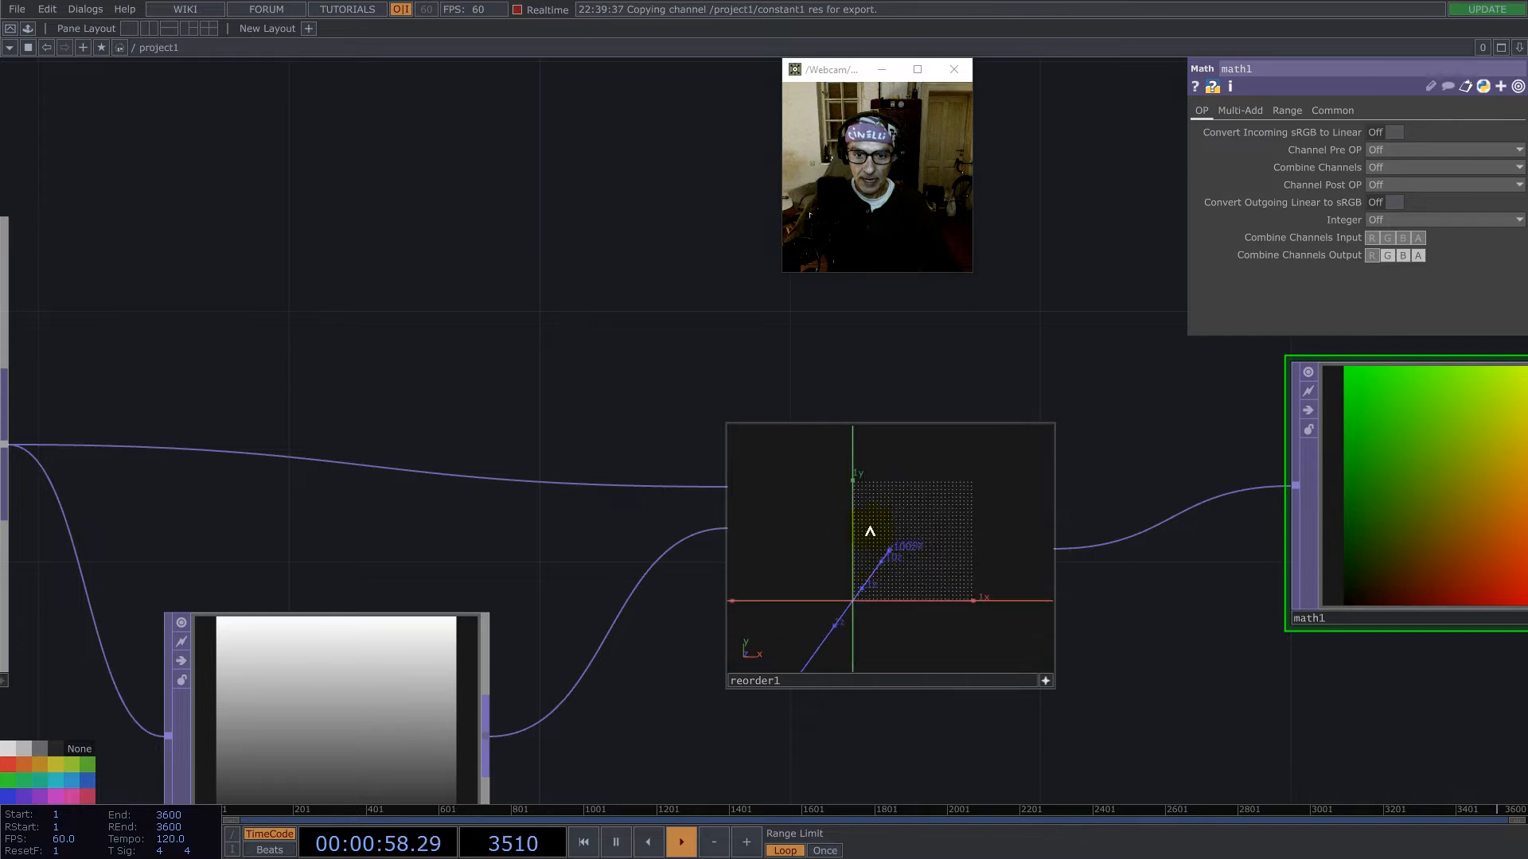
pyautogui.moveTo(896, 582)
pyautogui.mouseDown()
pyautogui.moveTo(914, 587)
pyautogui.moveTo(889, 583)
pyautogui.mouseUp()
pyautogui.scroll(3, 897, 584)
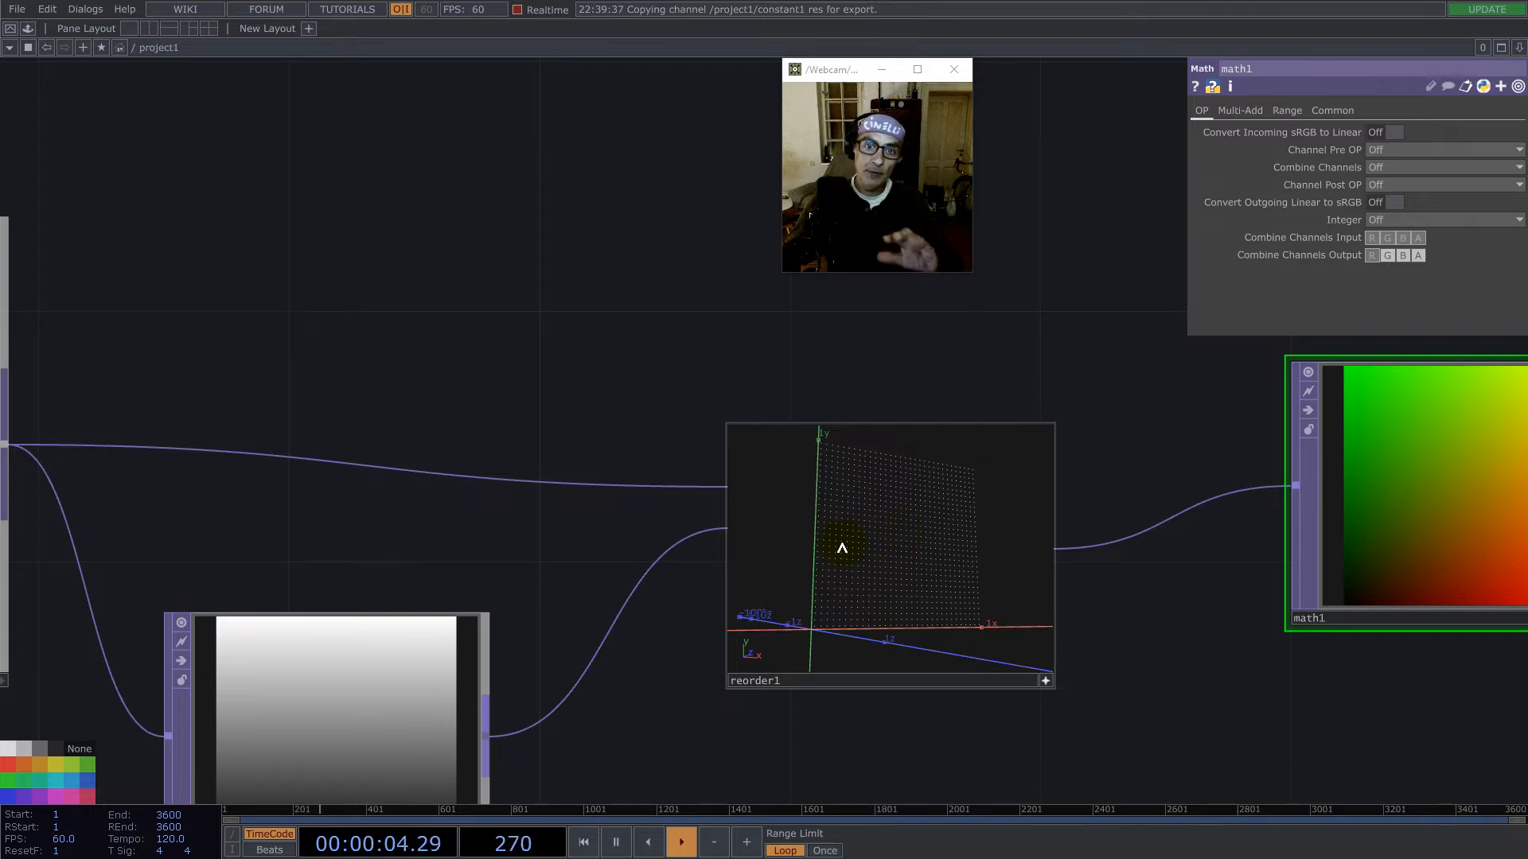
pyautogui.scroll(-3, 1036, 352)
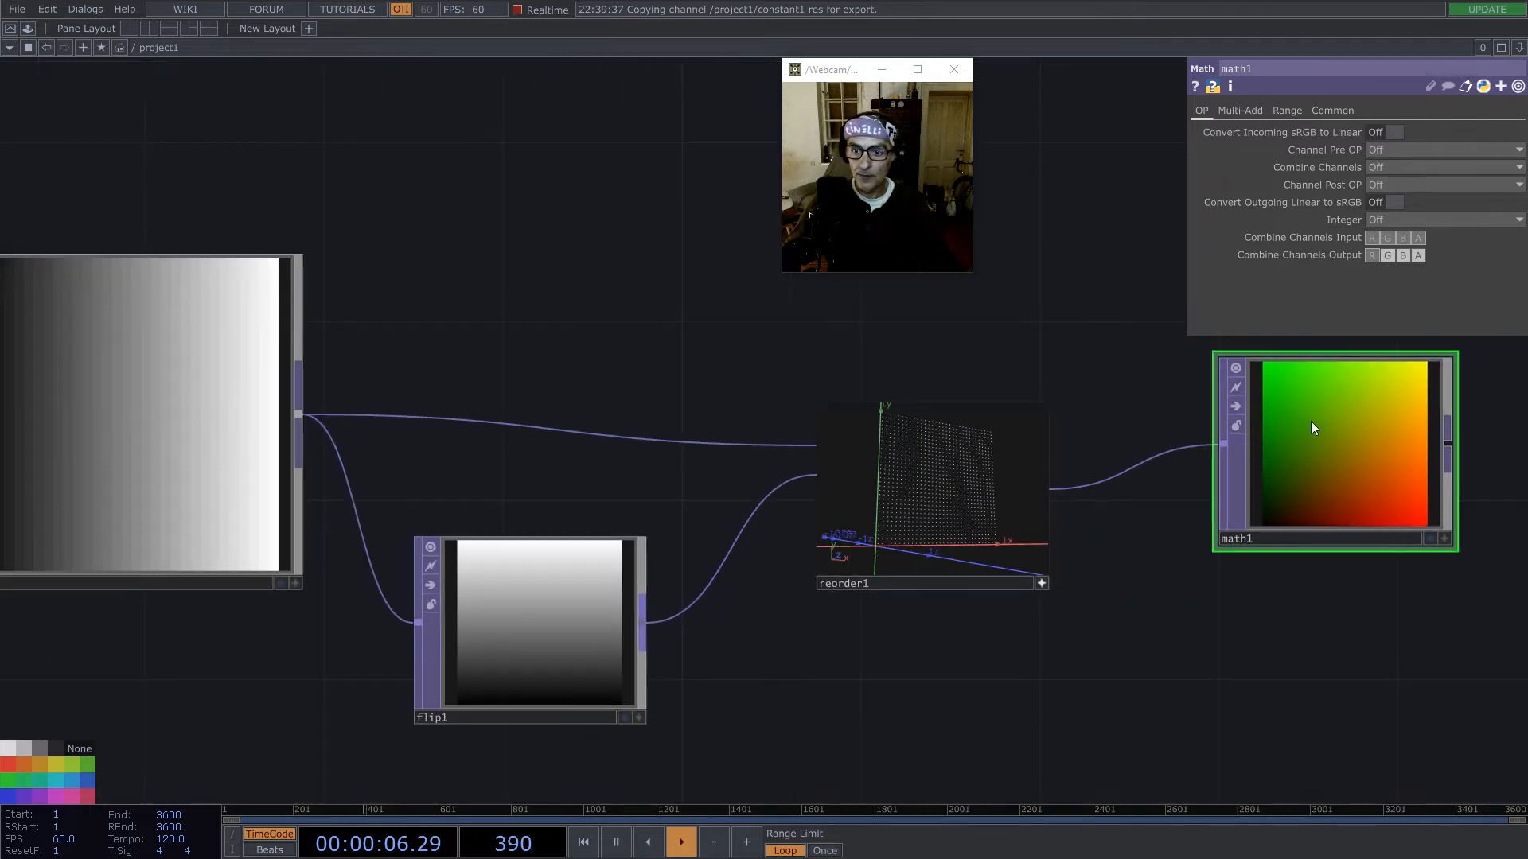
# - Set the Math TOP's Pre-Add to -0.5 to centre the coordinates
pyautogui.click(1243, 111)
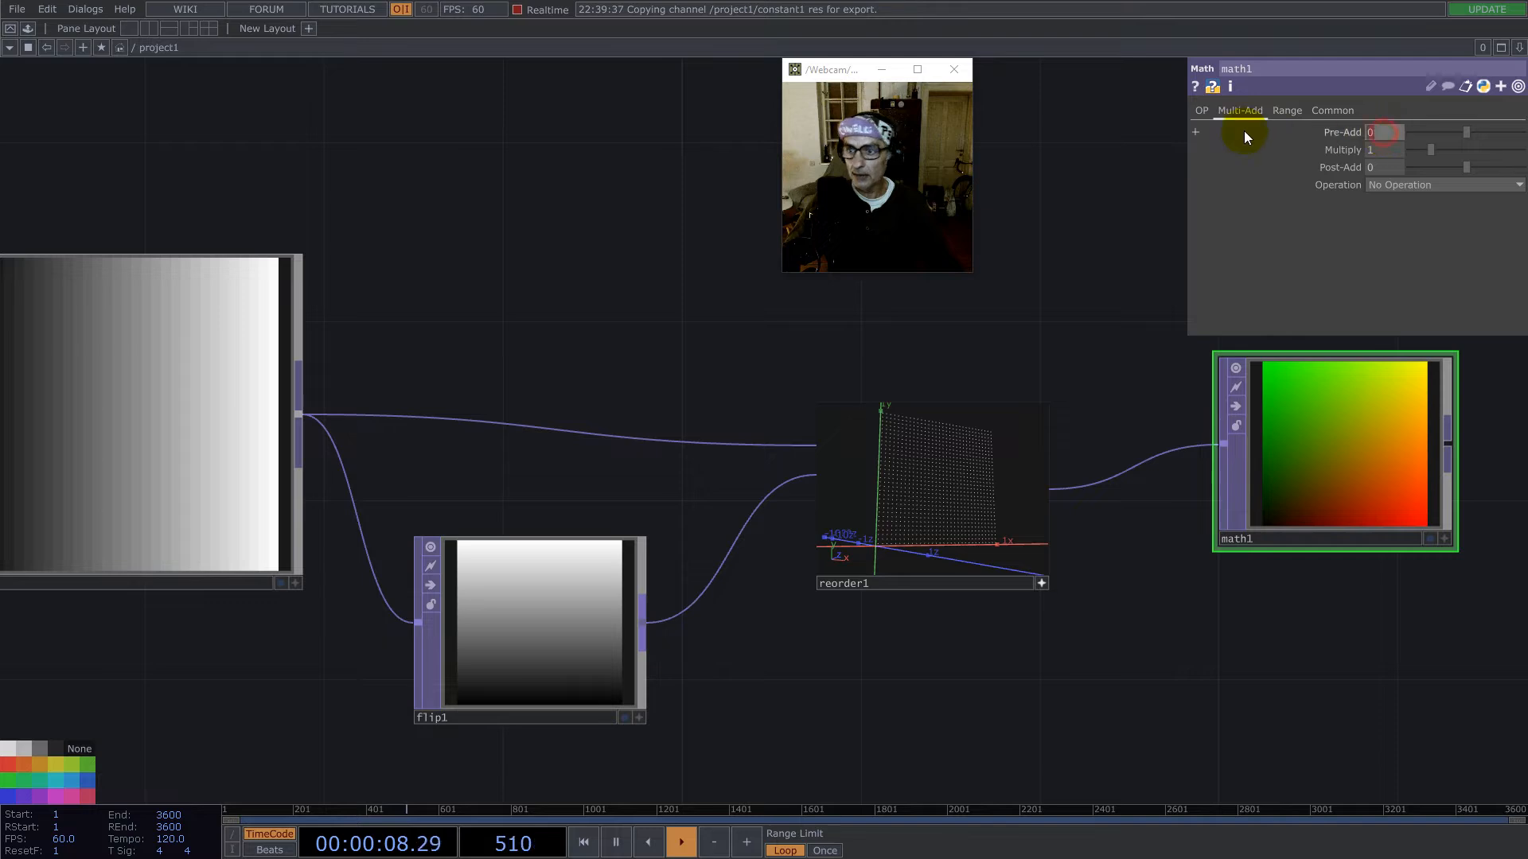
pyautogui.write('-0.5')
pyautogui.press('Return')
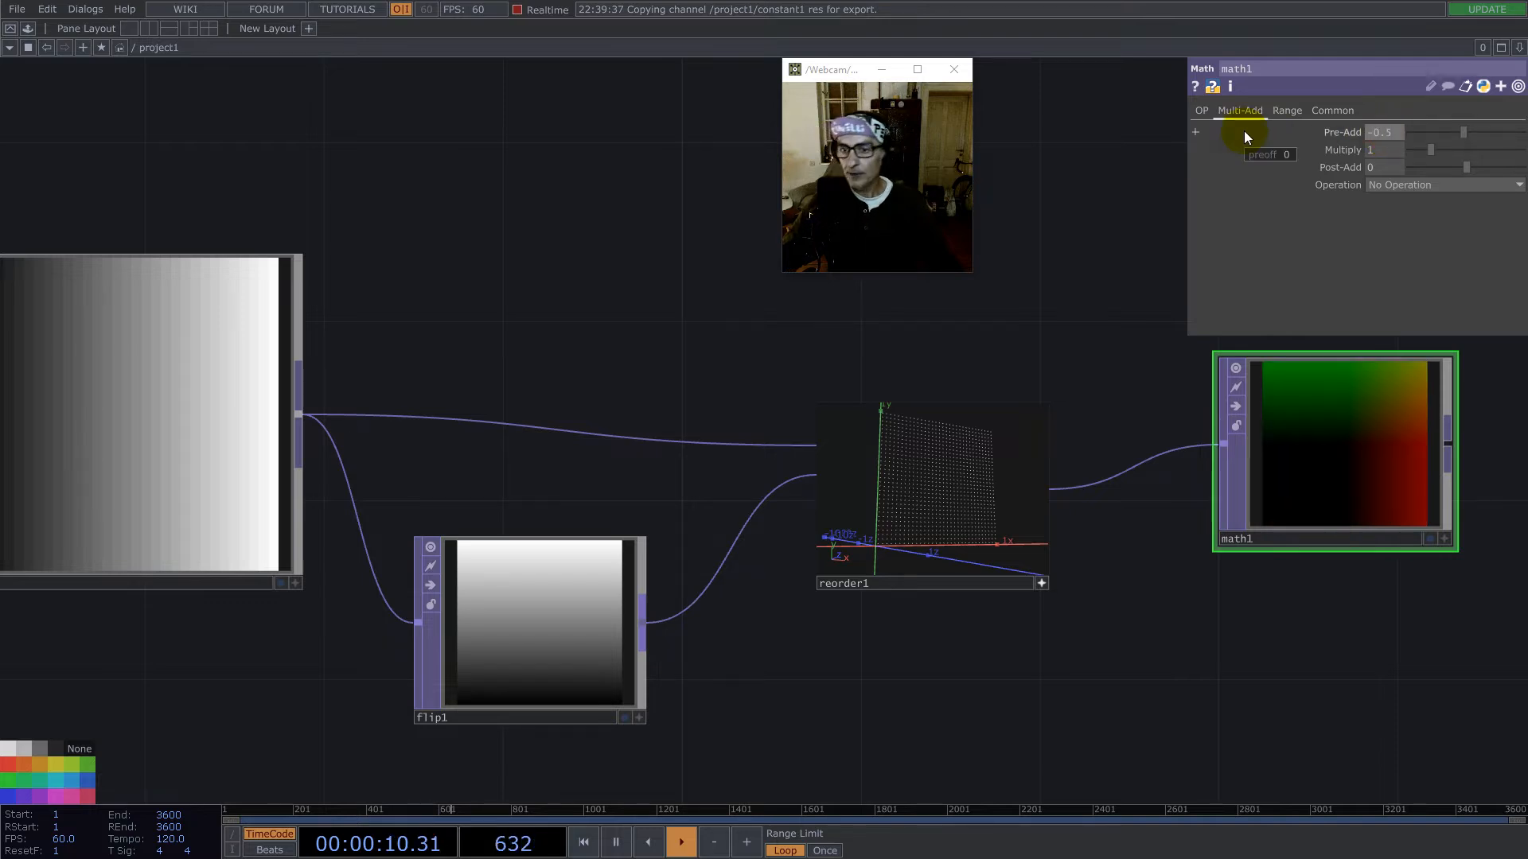
# - Append a second Math TOP to math1's output and place it below and beyond math1
pyautogui.moveTo(1201, 662); pyautogui.dragTo(384, 592)
pyautogui.scroll(-3, 384, 592)
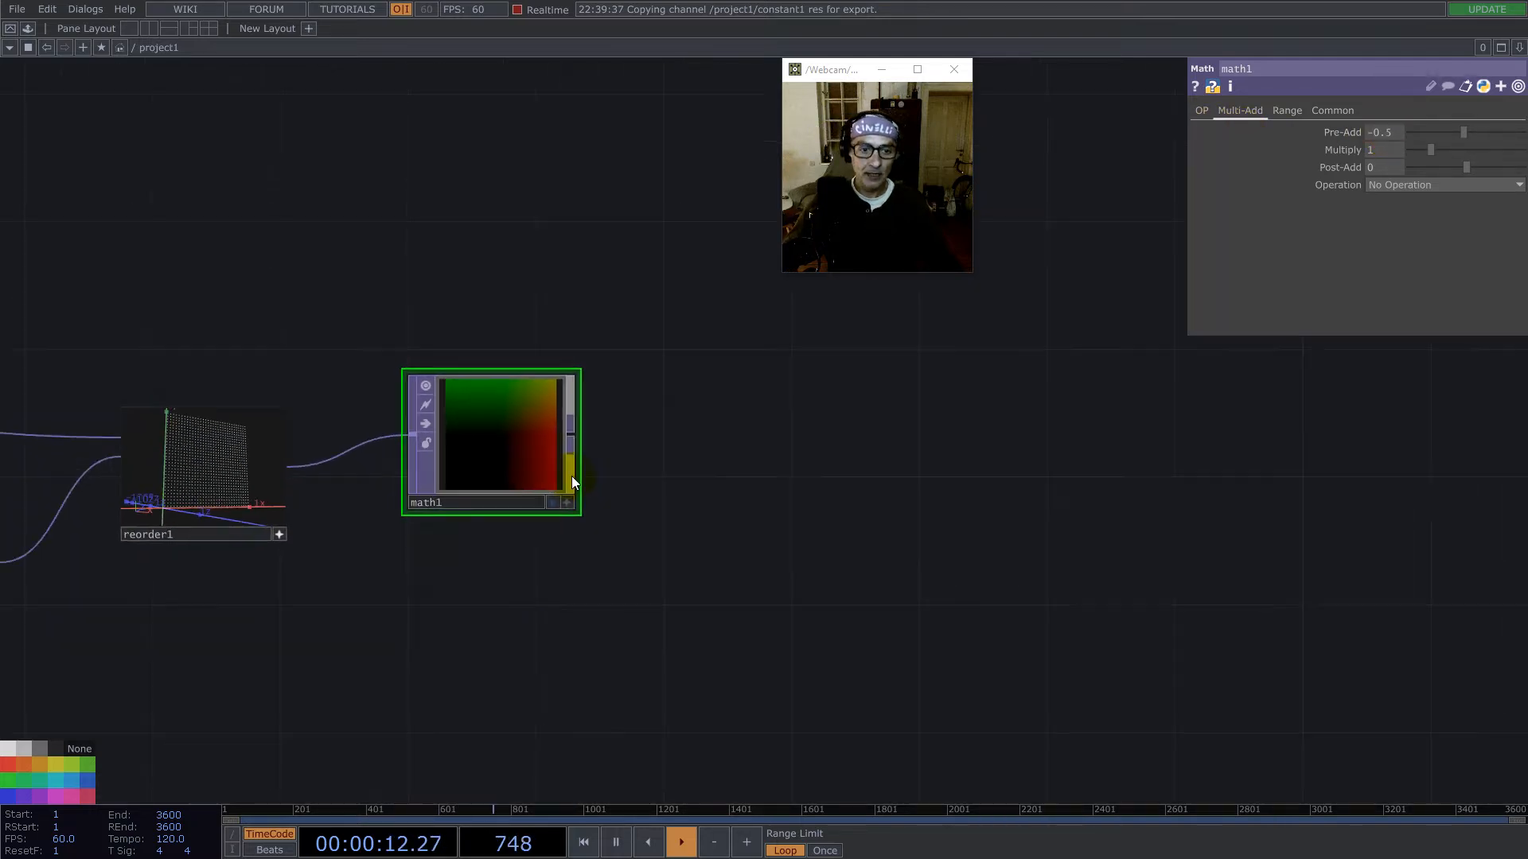
pyautogui.rightClick(574, 435)
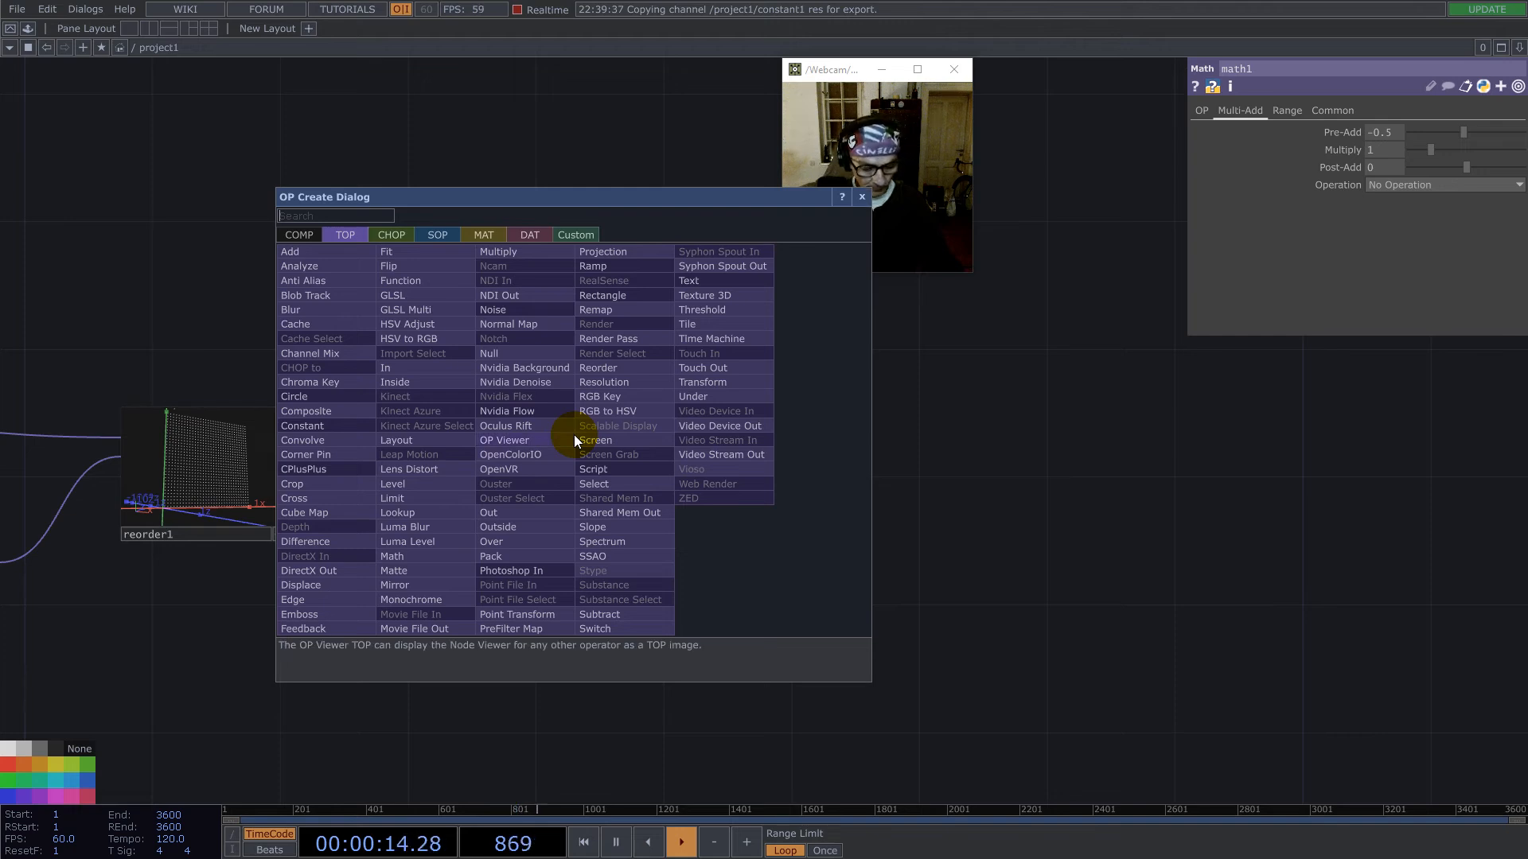
pyautogui.write('ma')
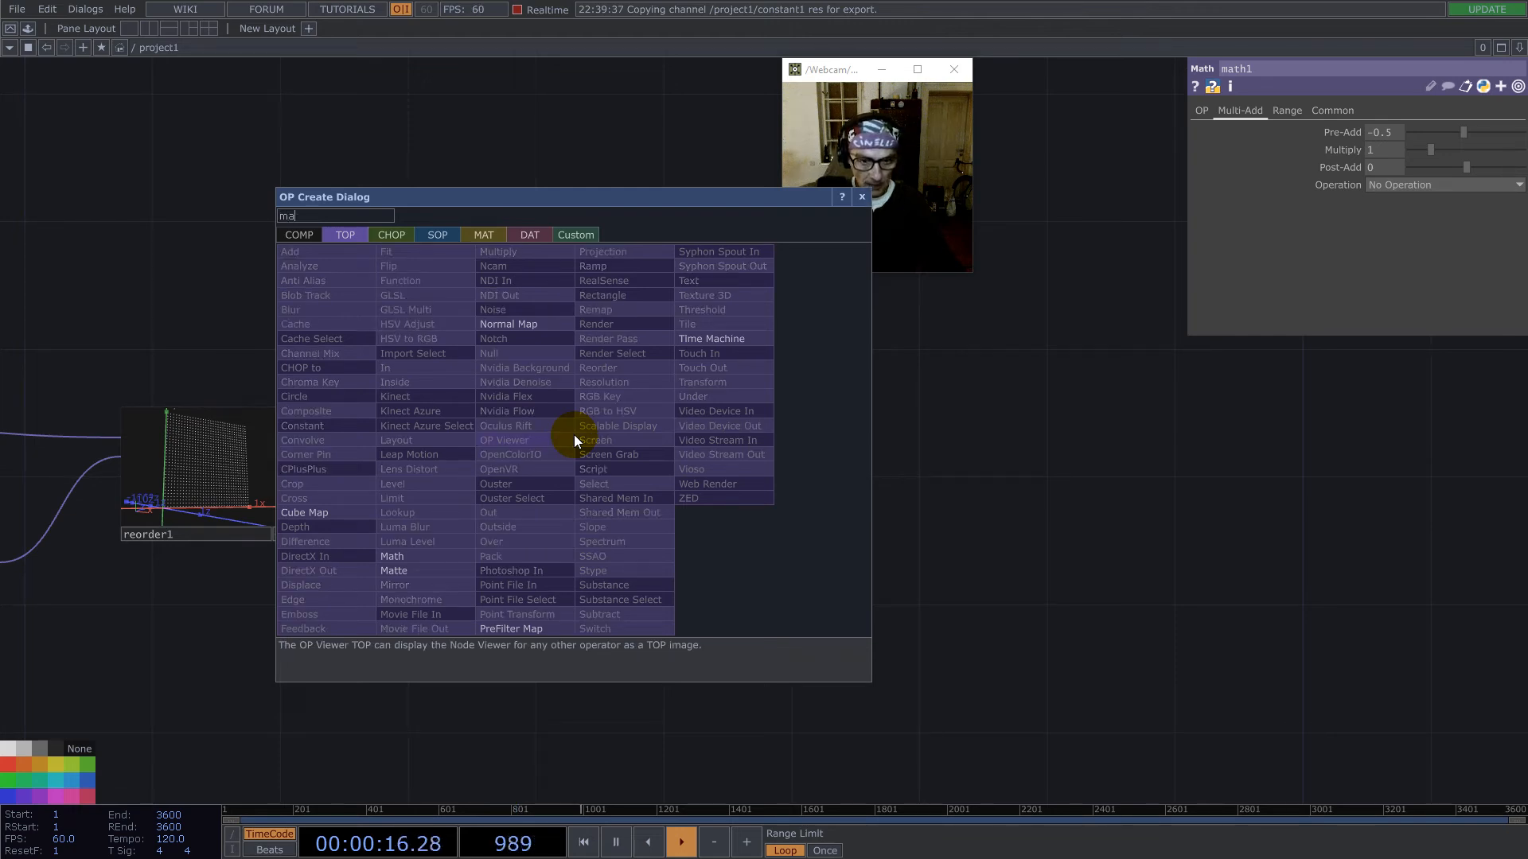
pyautogui.click(390, 556)
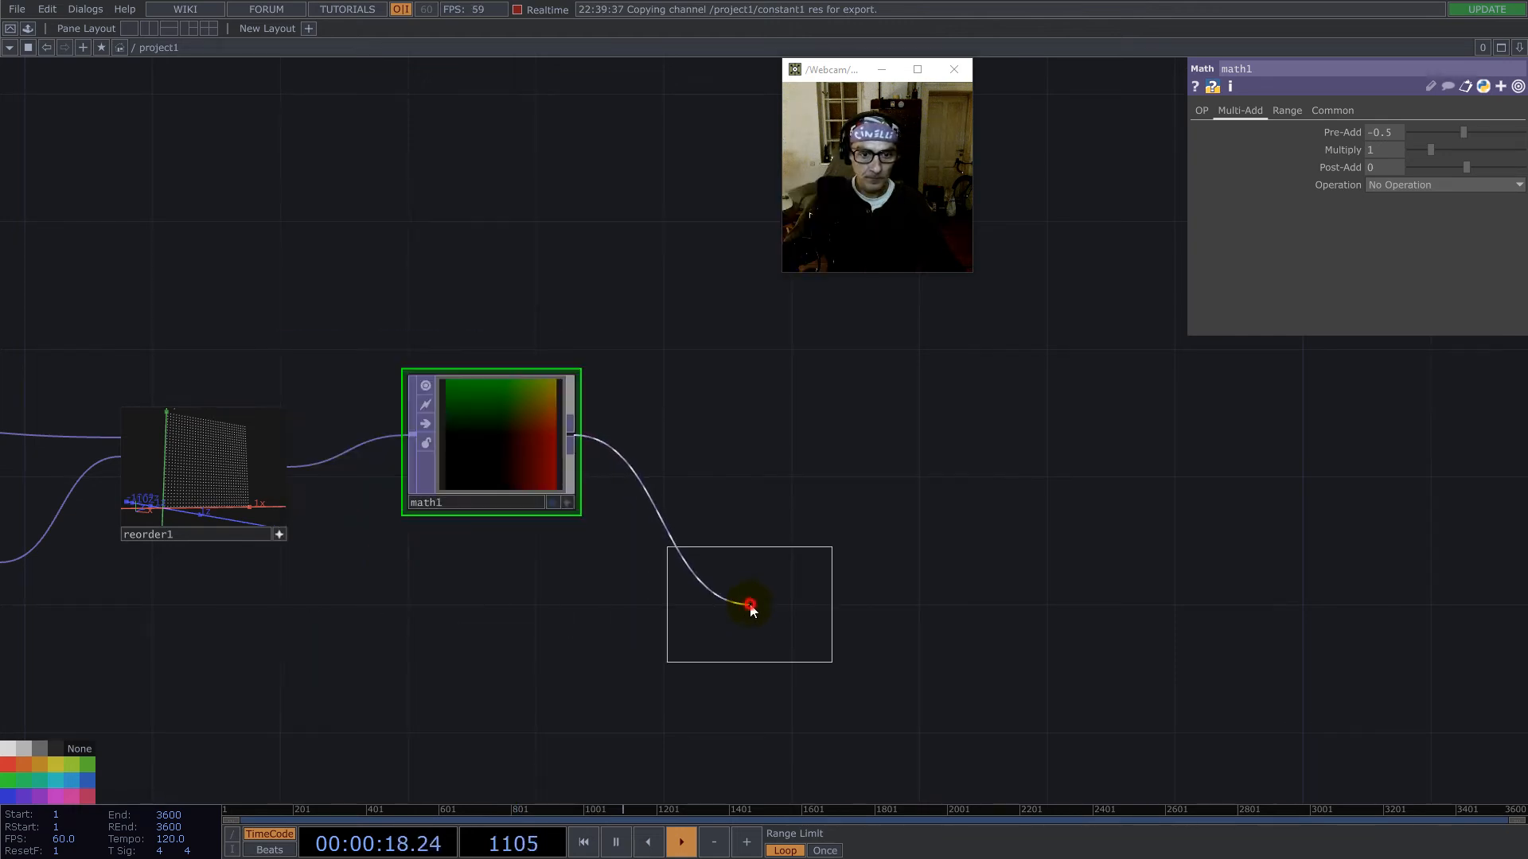
pyautogui.click(748, 606)
# - Set math2's Combine Channels to Length, exclude alpha from the combined input channels, and set Pixel Format to 32-bit float (Mono)
pyautogui.click(1399, 172)
pyautogui.click(1392, 302)
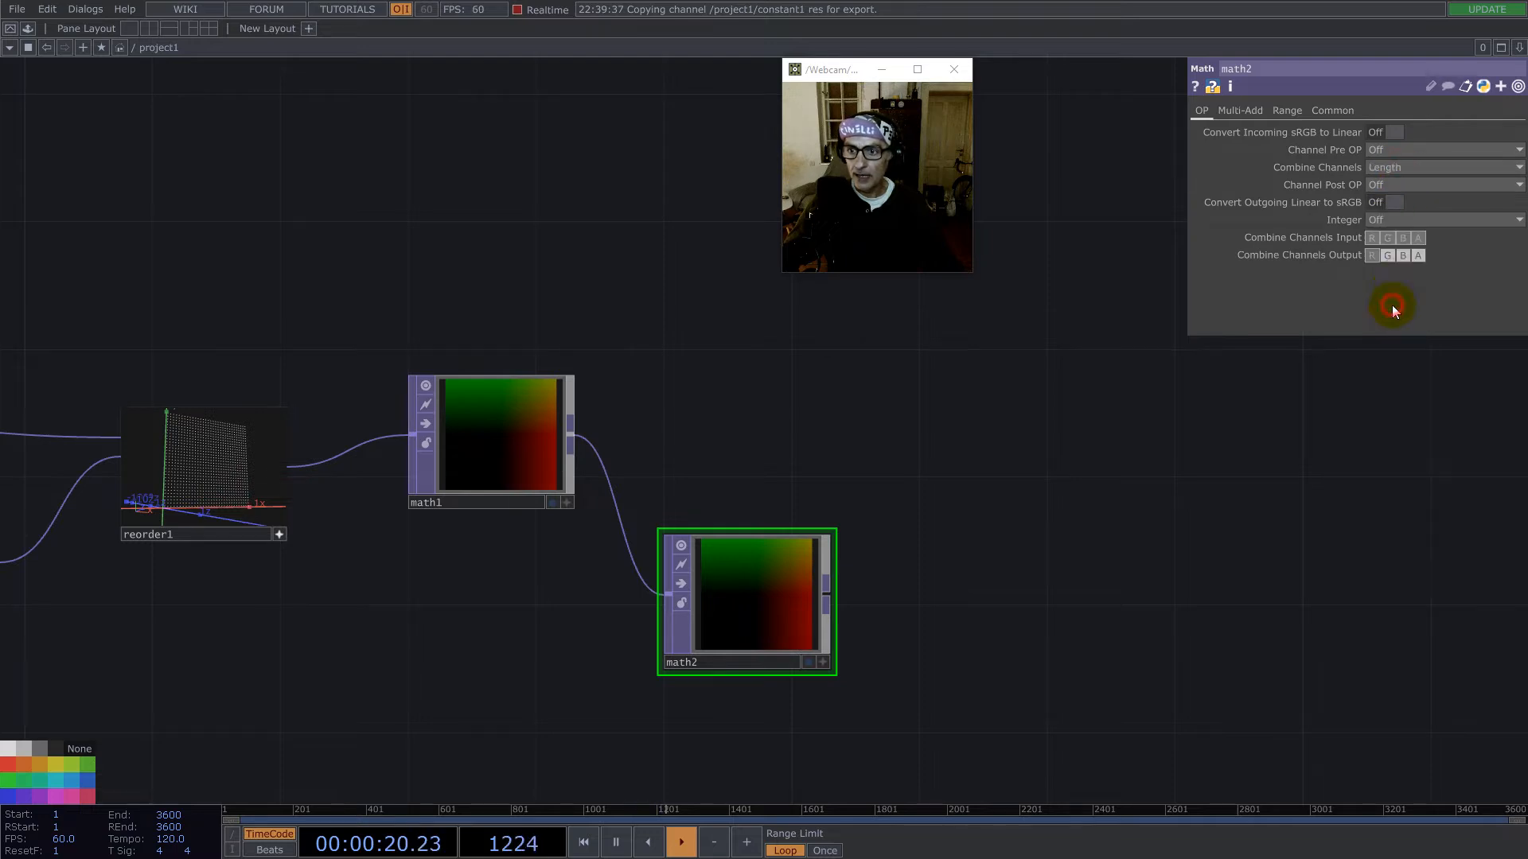
pyautogui.click(1419, 237)
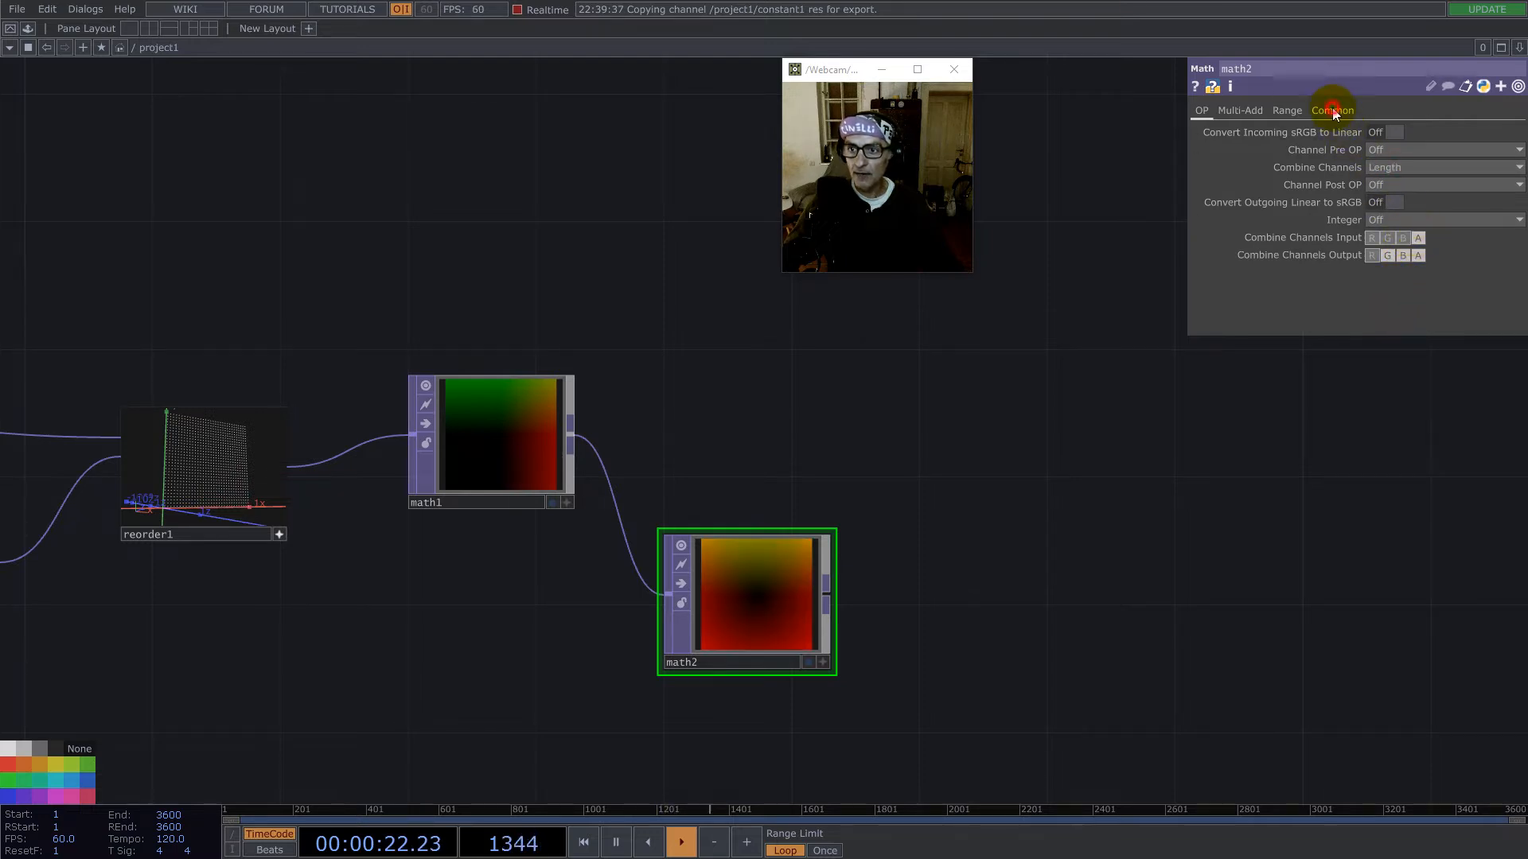
pyautogui.click(1333, 111)
pyautogui.click(1407, 306)
pyautogui.click(1415, 529)
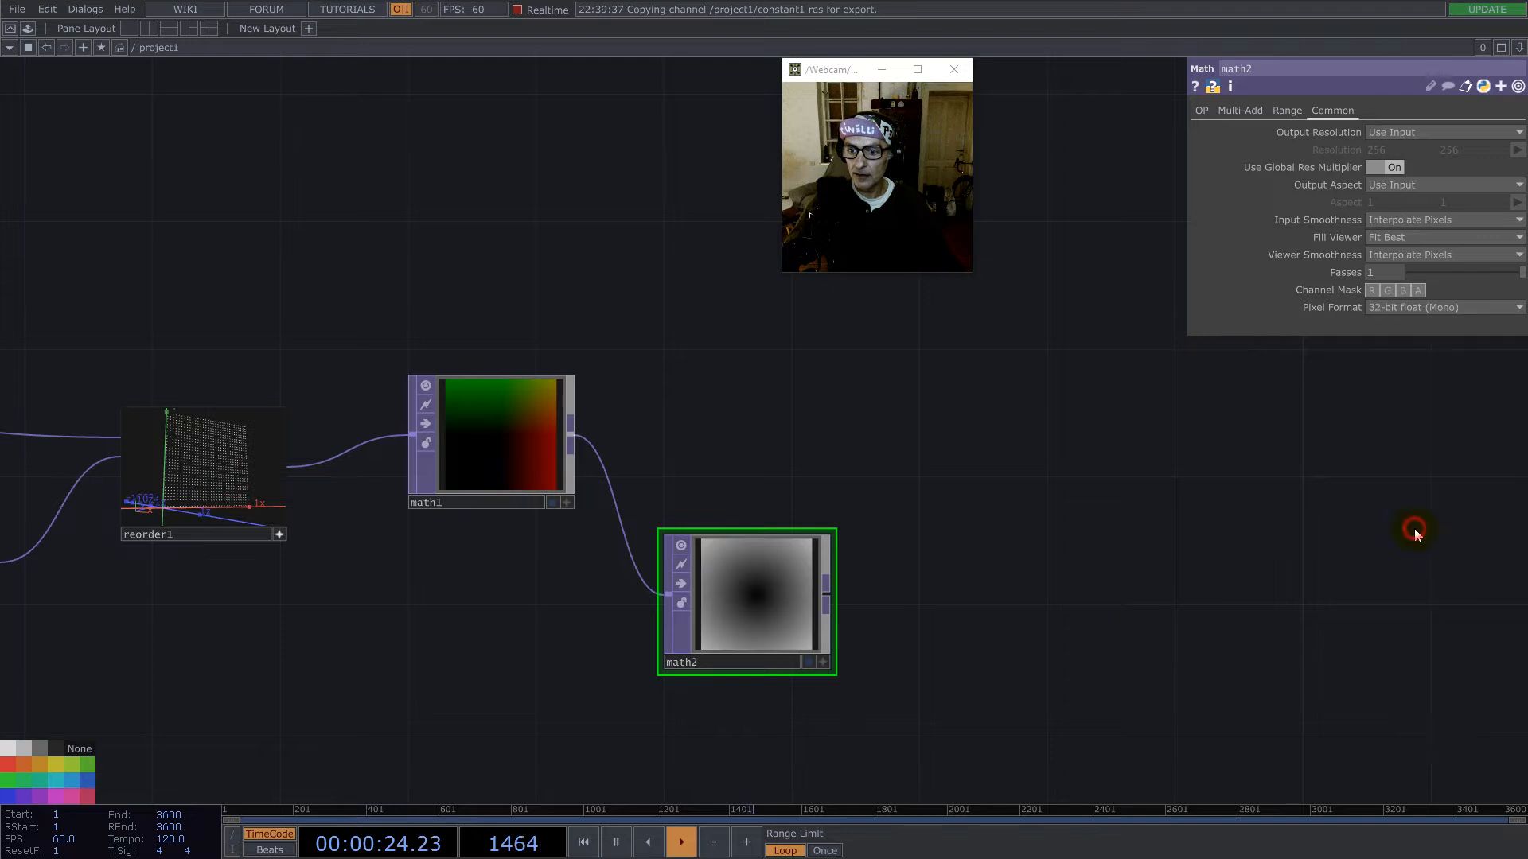
# - Reposition math2 in the network and set its Multiply to 2
pyautogui.moveTo(929, 602); pyautogui.dragTo(928, 511)
pyautogui.moveTo(770, 512); pyautogui.dragTo(781, 540)
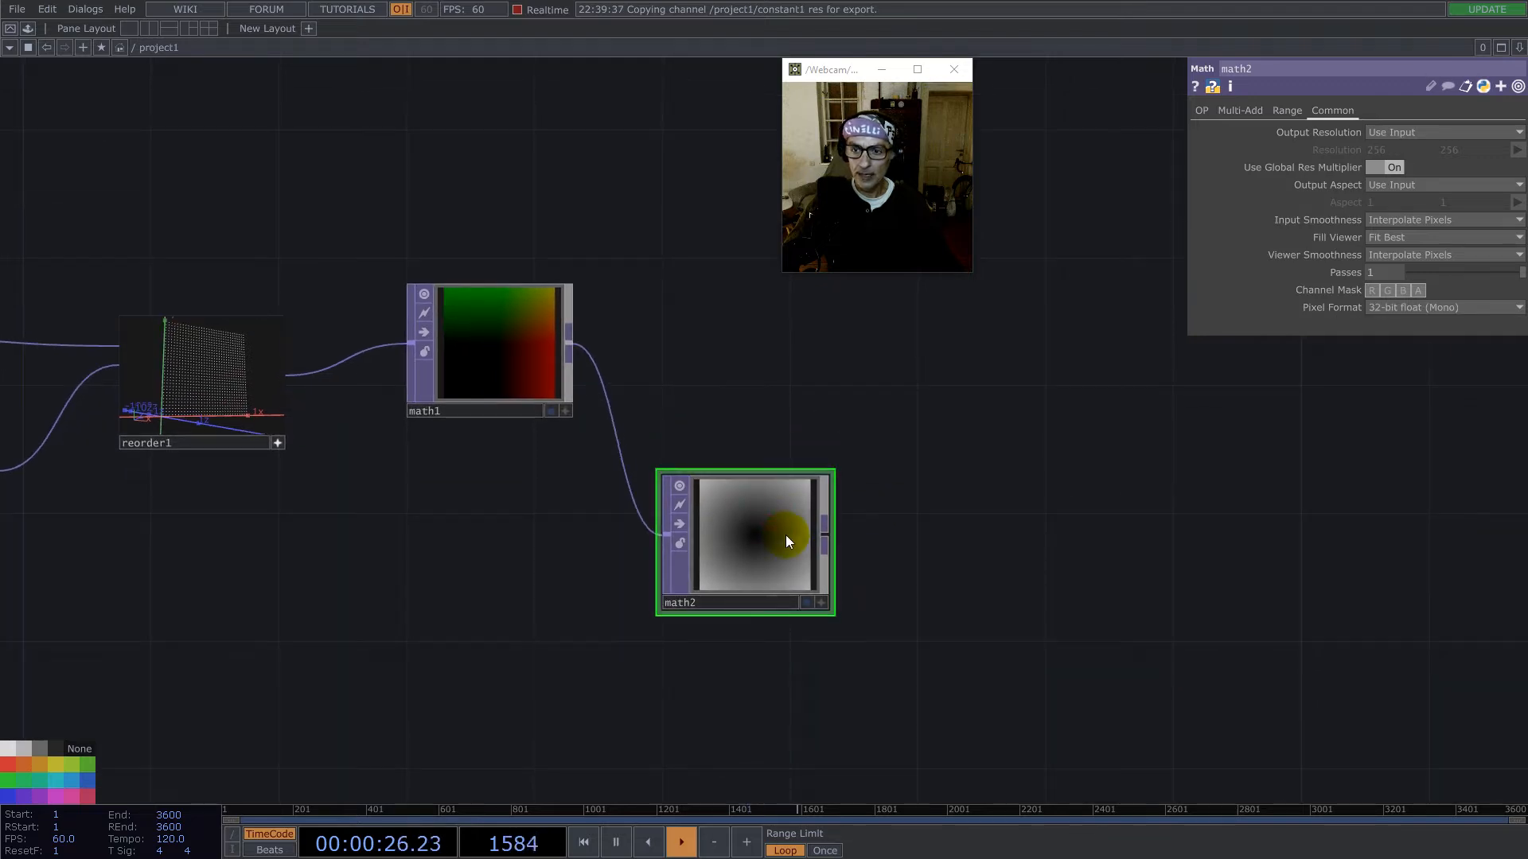
pyautogui.click(1238, 112)
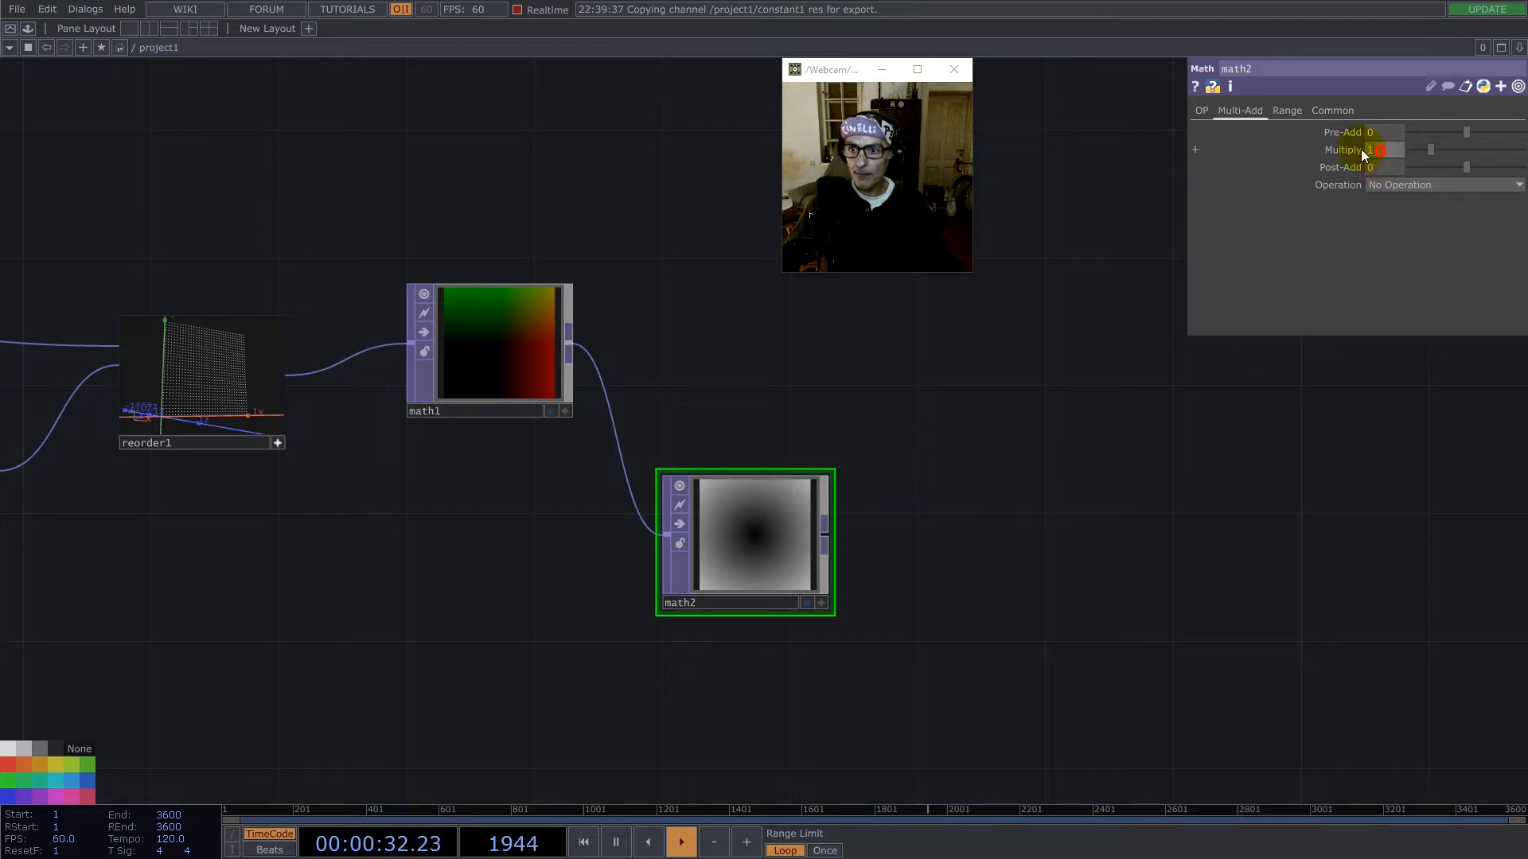
pyautogui.write('2')
pyautogui.press('Return')
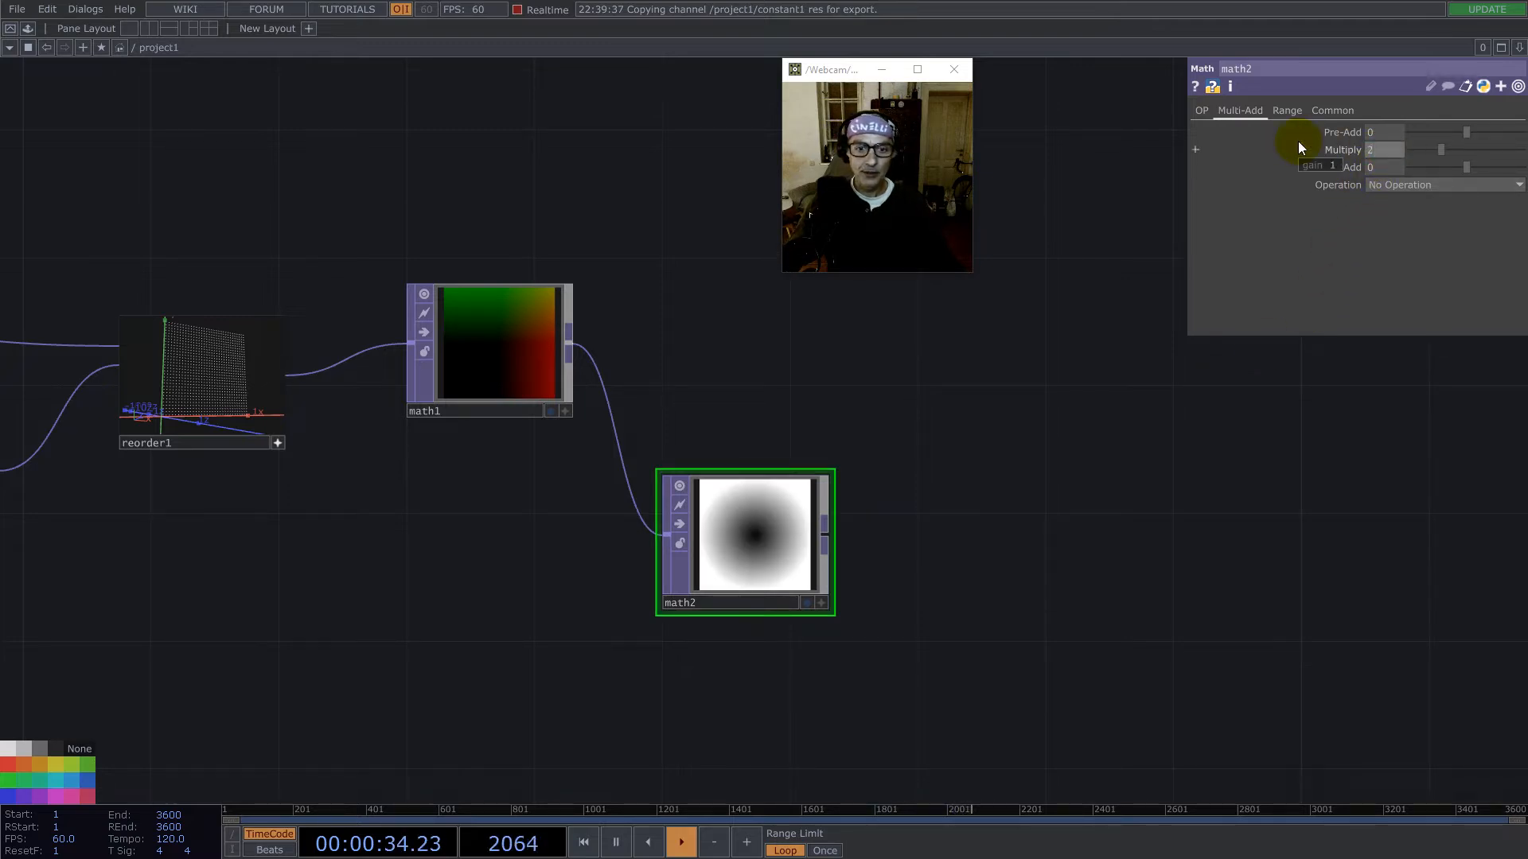
# - Append a Limit TOP to math2's output and place it beside math2
pyautogui.scroll(5, 716, 565)
pyautogui.scroll(-4, 867, 464)
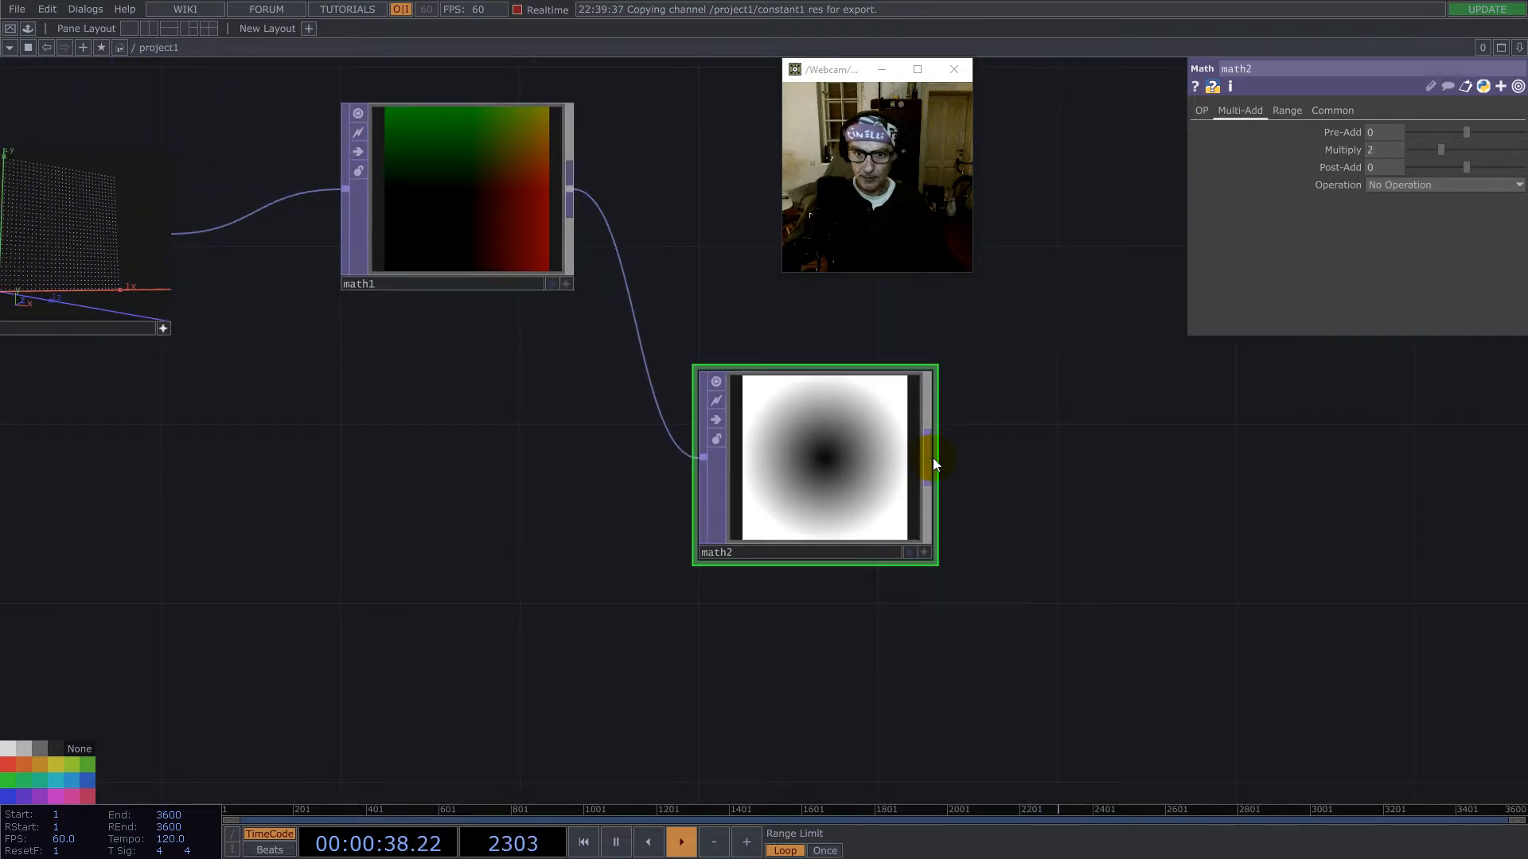
pyautogui.rightClick(933, 458)
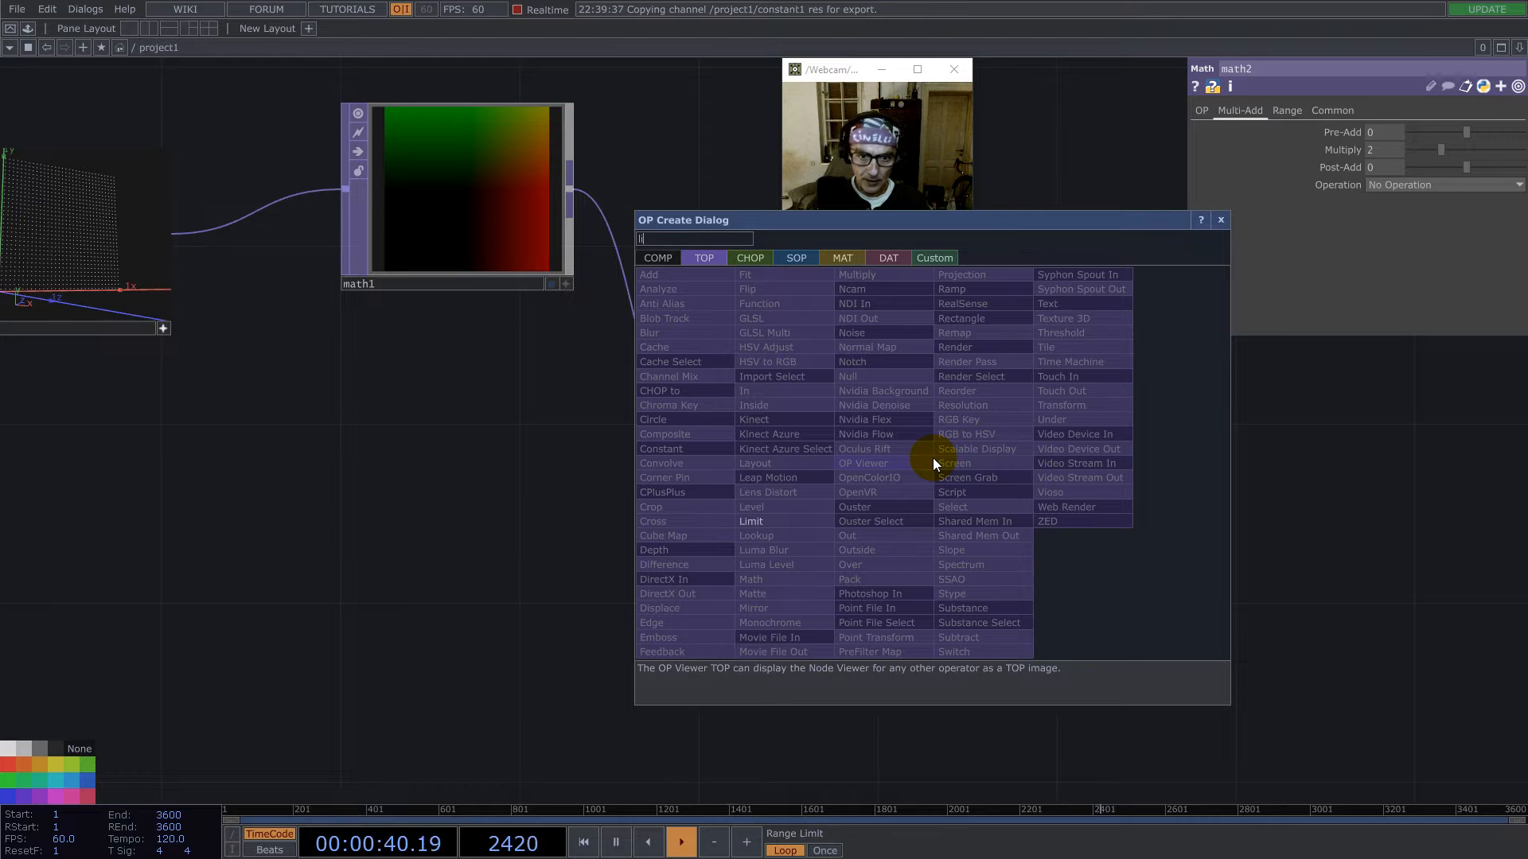
pyautogui.click(765, 522)
pyautogui.click(1083, 476)
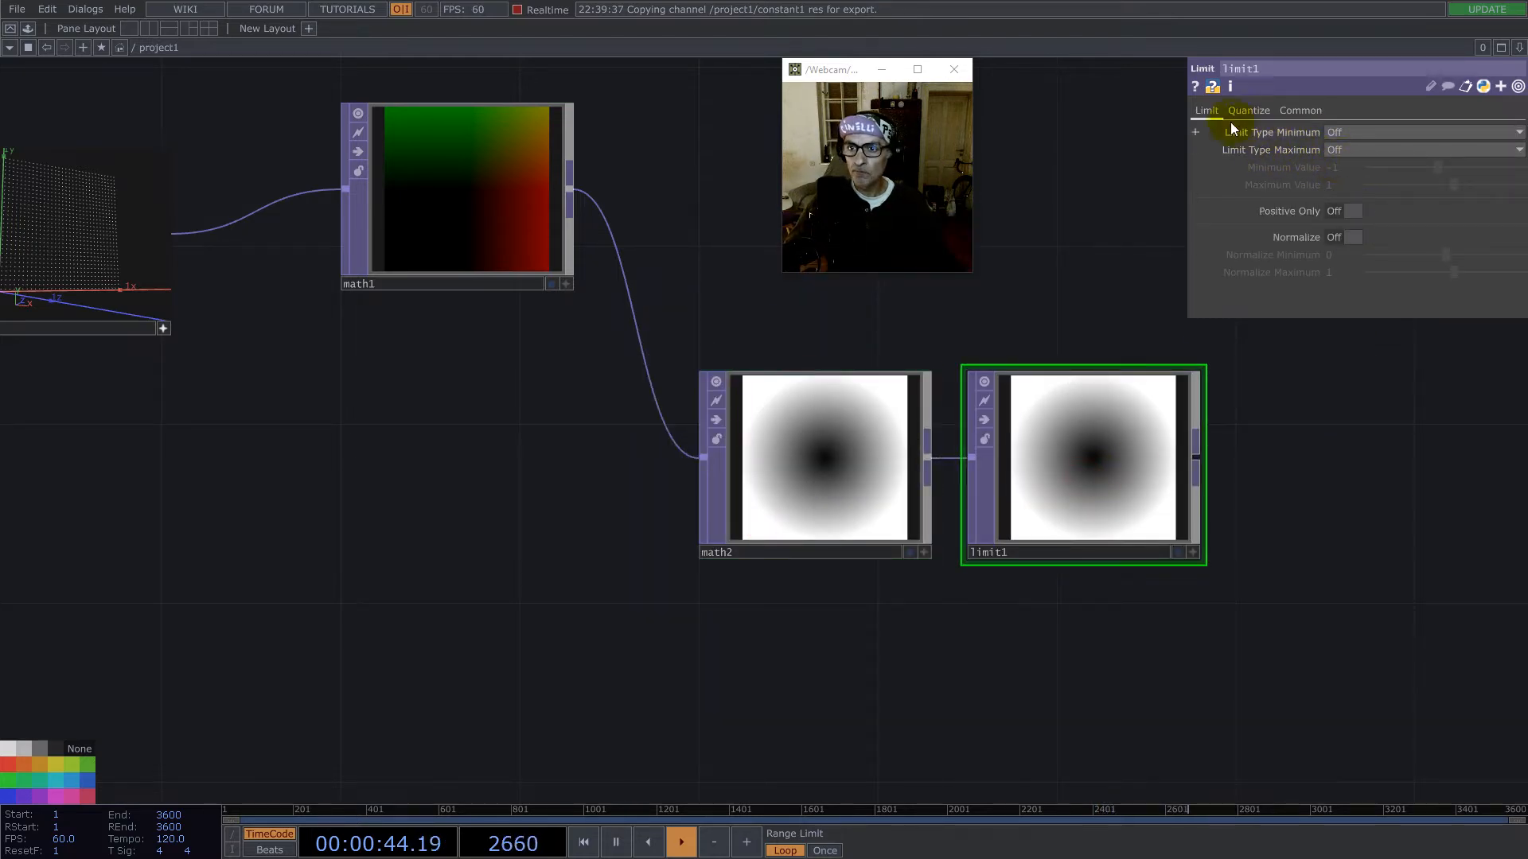
# - Set the Limit TOP's minimum and maximum limit types to Loop and its Minimum Value to 0
pyautogui.click(1343, 132)
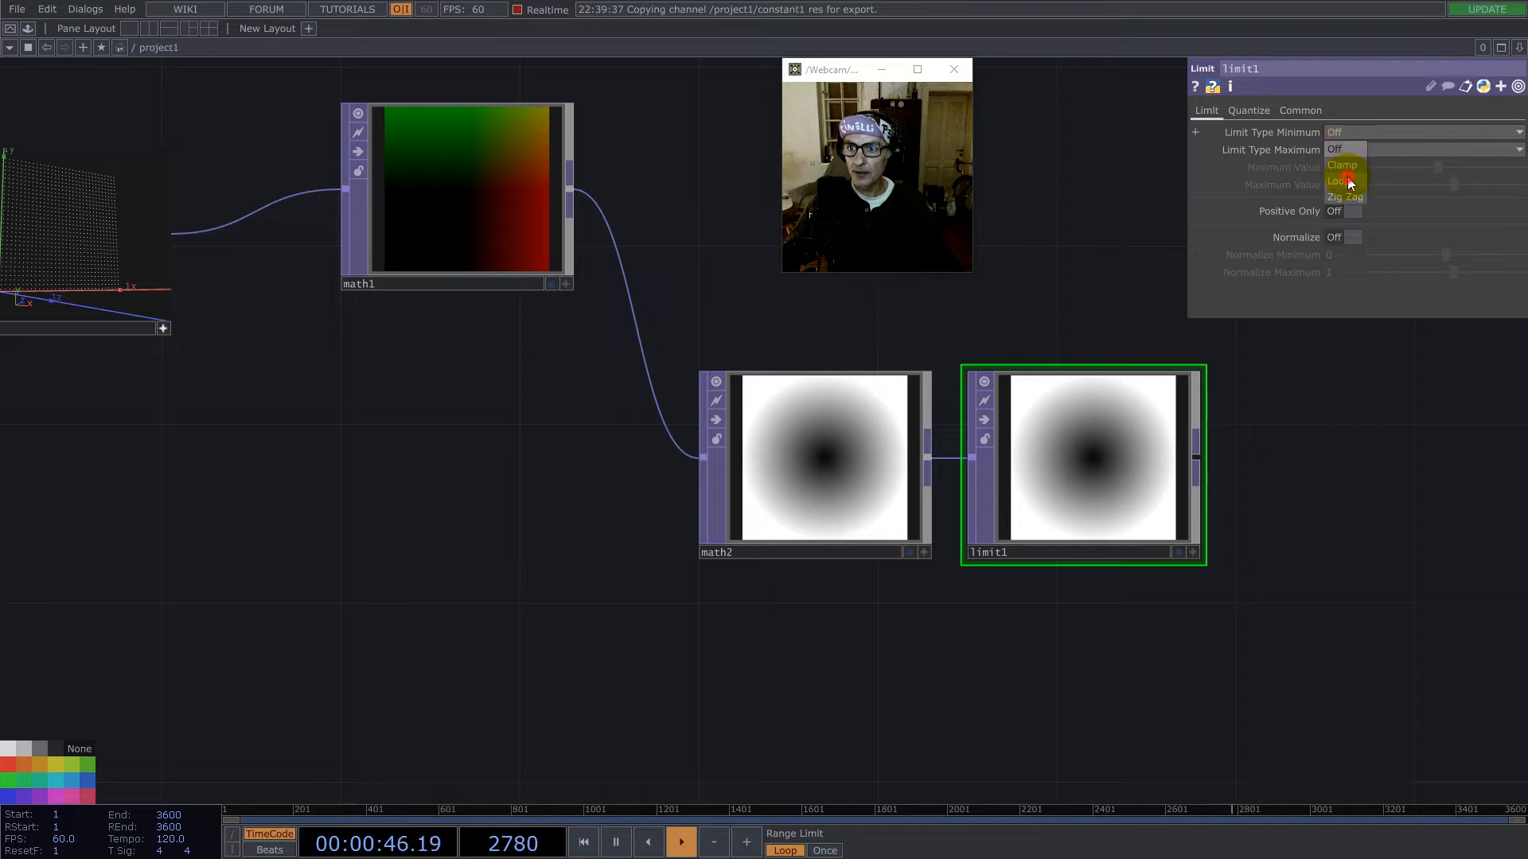
pyautogui.click(1348, 180)
pyautogui.click(1343, 149)
pyautogui.click(1345, 196)
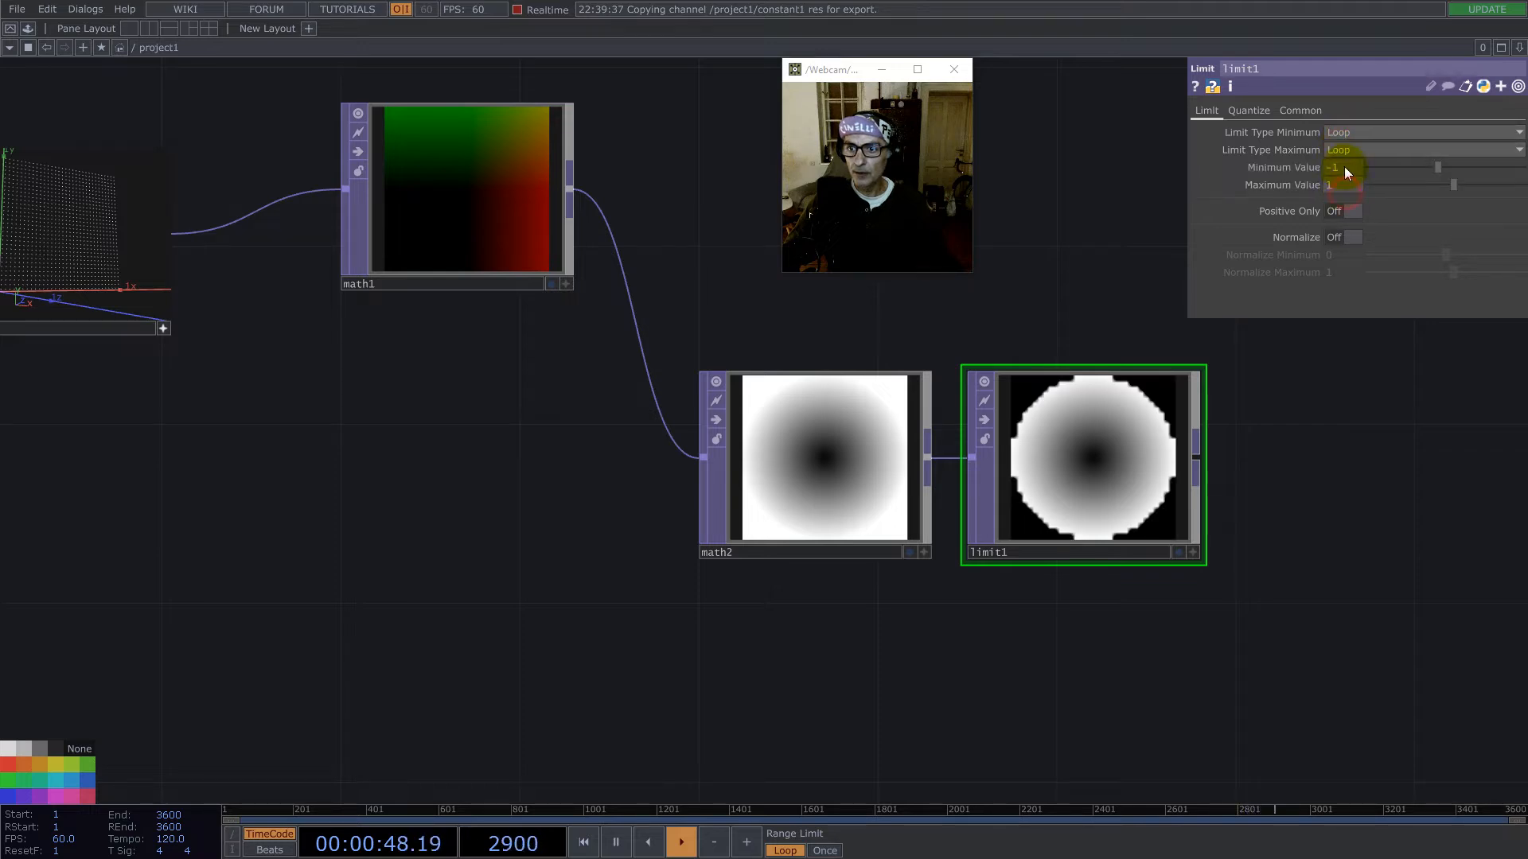
pyautogui.write('0')
pyautogui.press('Return')
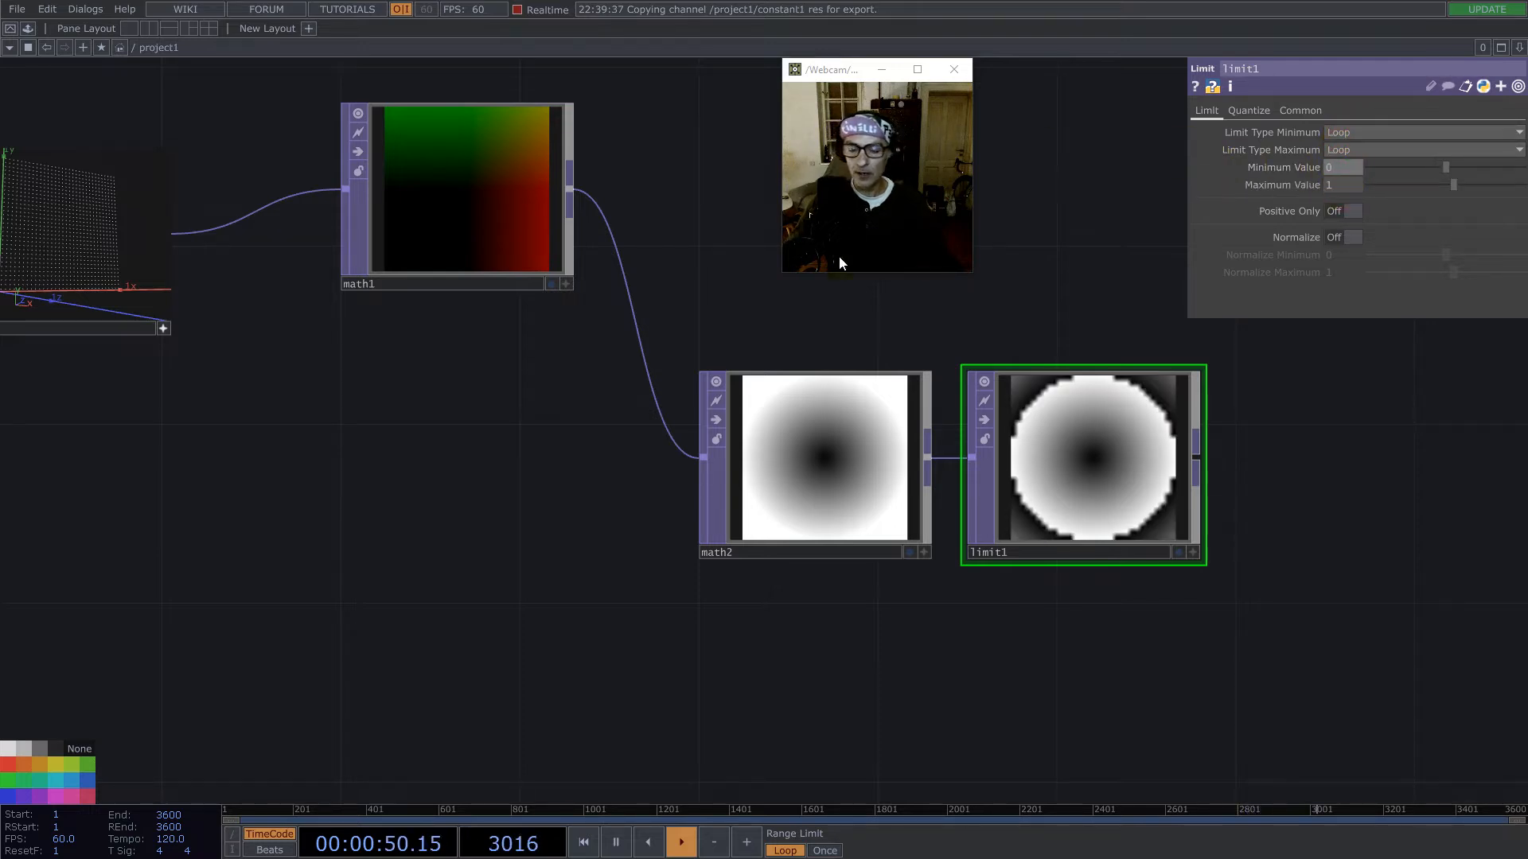
# - Enlarge the Limit TOP's node and position it beside math2 to show its looped radial gradient
pyautogui.scroll(-3, 794, 427)
pyautogui.scroll(-3, 794, 427)
pyautogui.moveTo(826, 338); pyautogui.dragTo(748, 426)
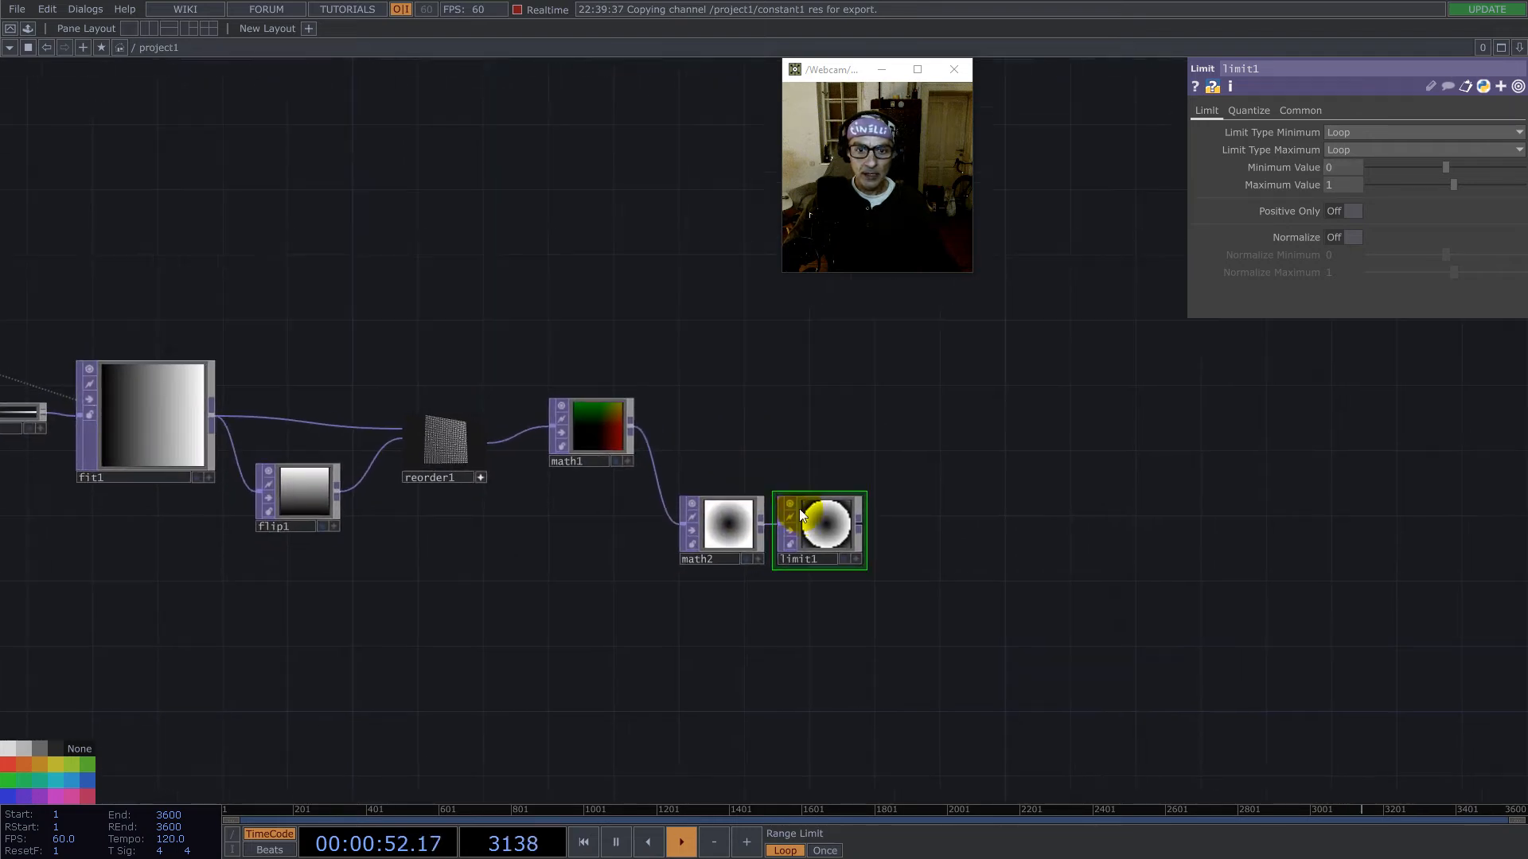
pyautogui.scroll(4, 828, 525)
pyautogui.moveTo(916, 485); pyautogui.dragTo(1039, 413)
pyautogui.moveTo(954, 455); pyautogui.dragTo(979, 525)
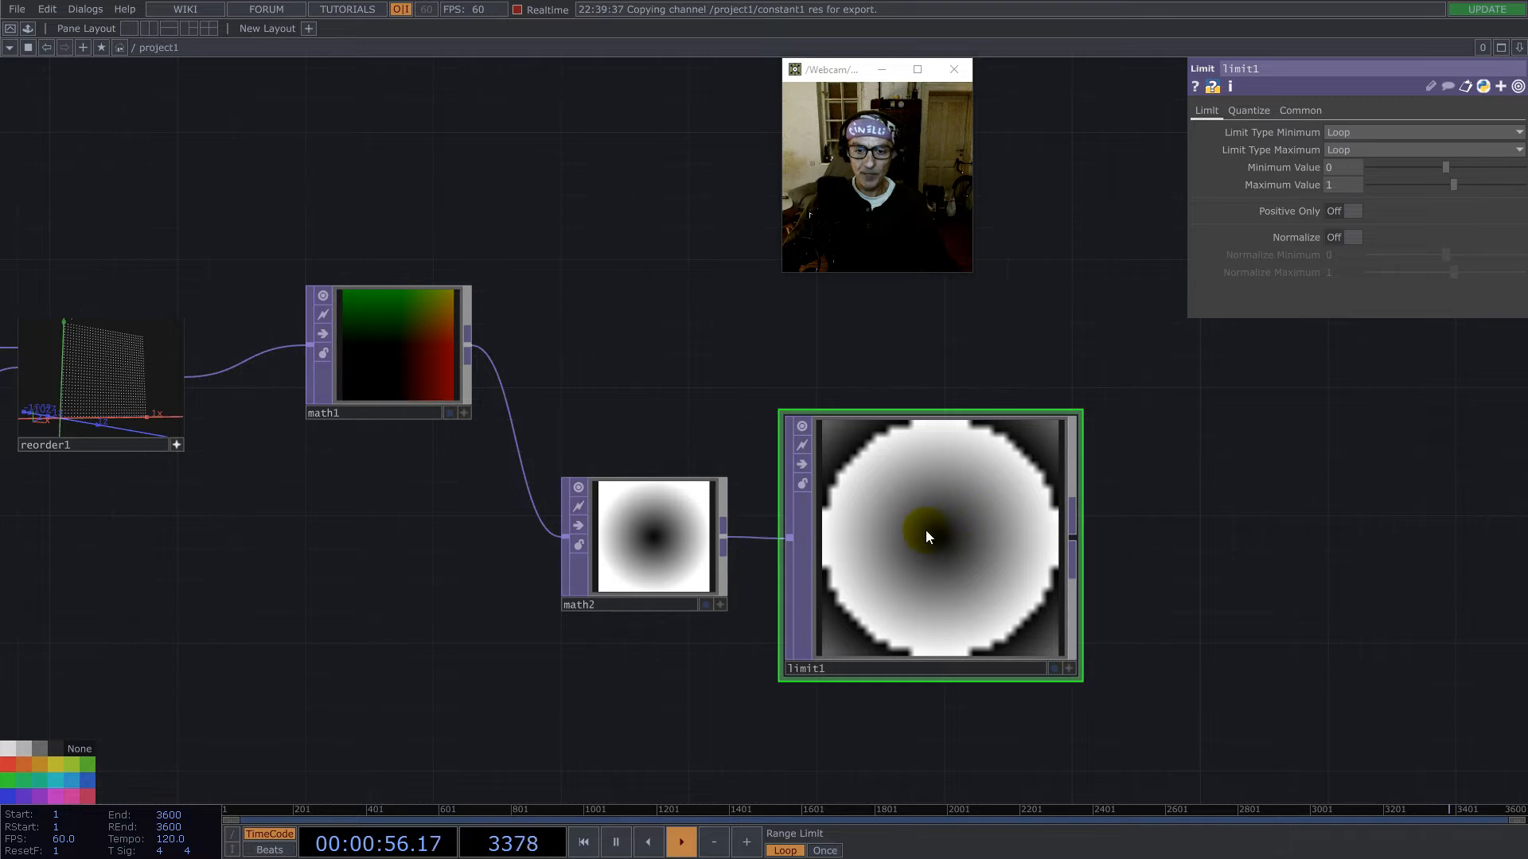
# - Append a Reorder TOP to math1's output and place it above math2, on a separate branch
pyautogui.scroll(-3, 909, 657)
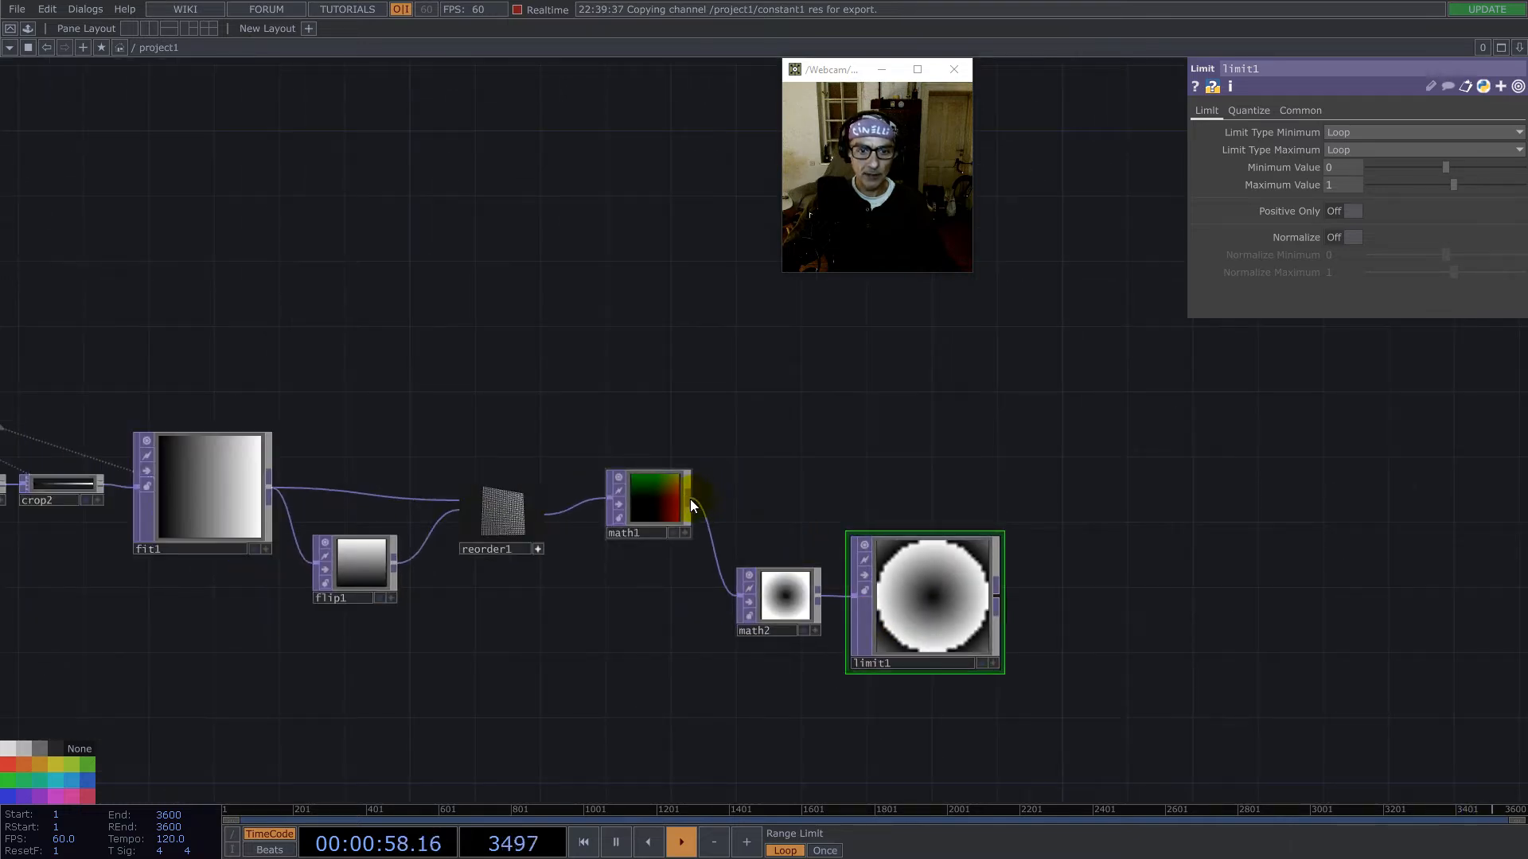
pyautogui.rightClick(689, 498)
pyautogui.write('re')
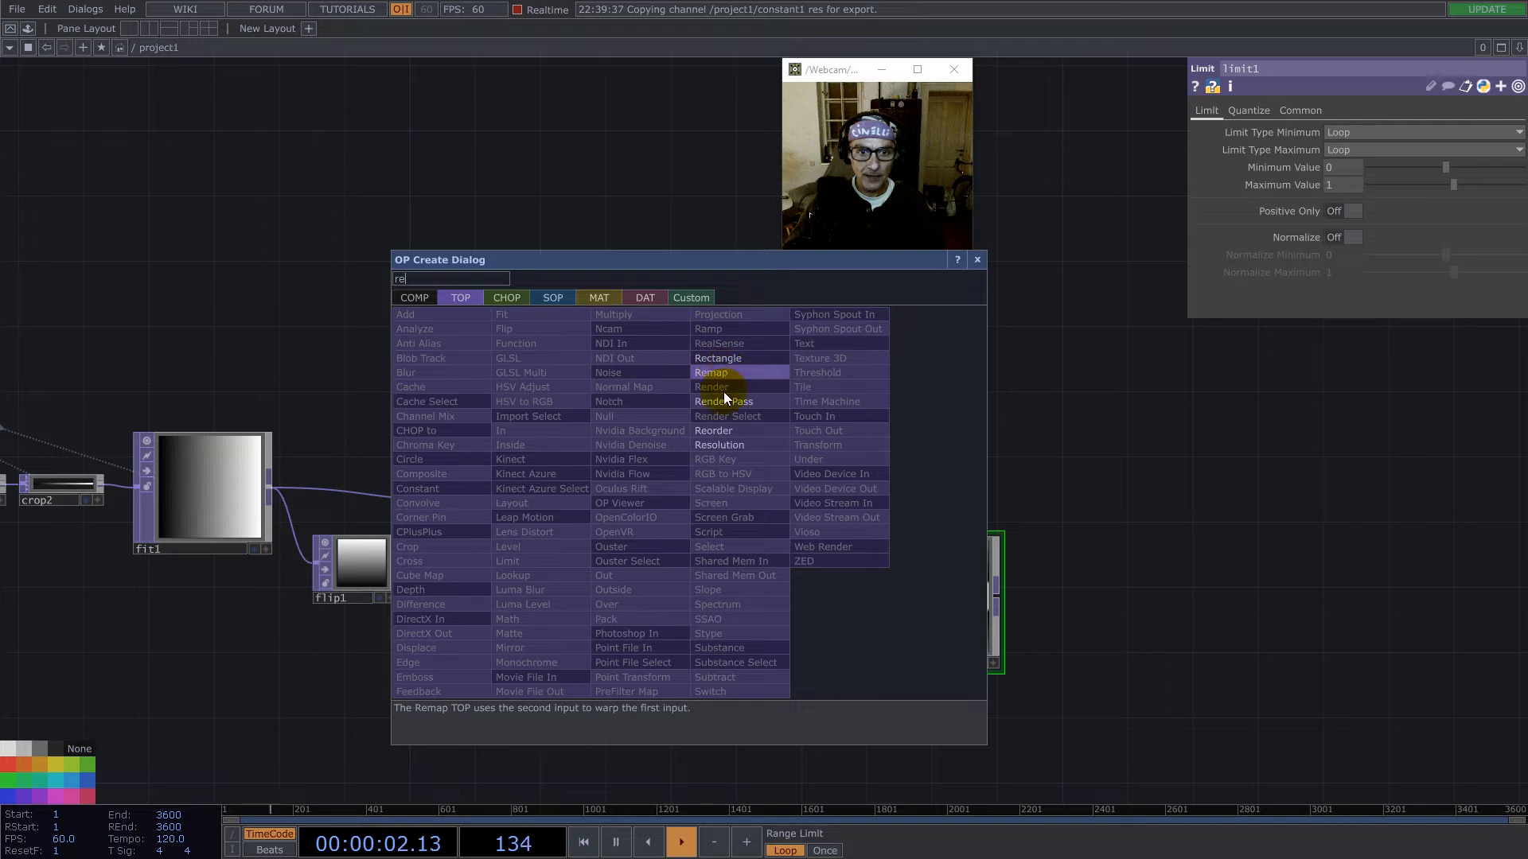
pyautogui.click(727, 430)
pyautogui.click(819, 323)
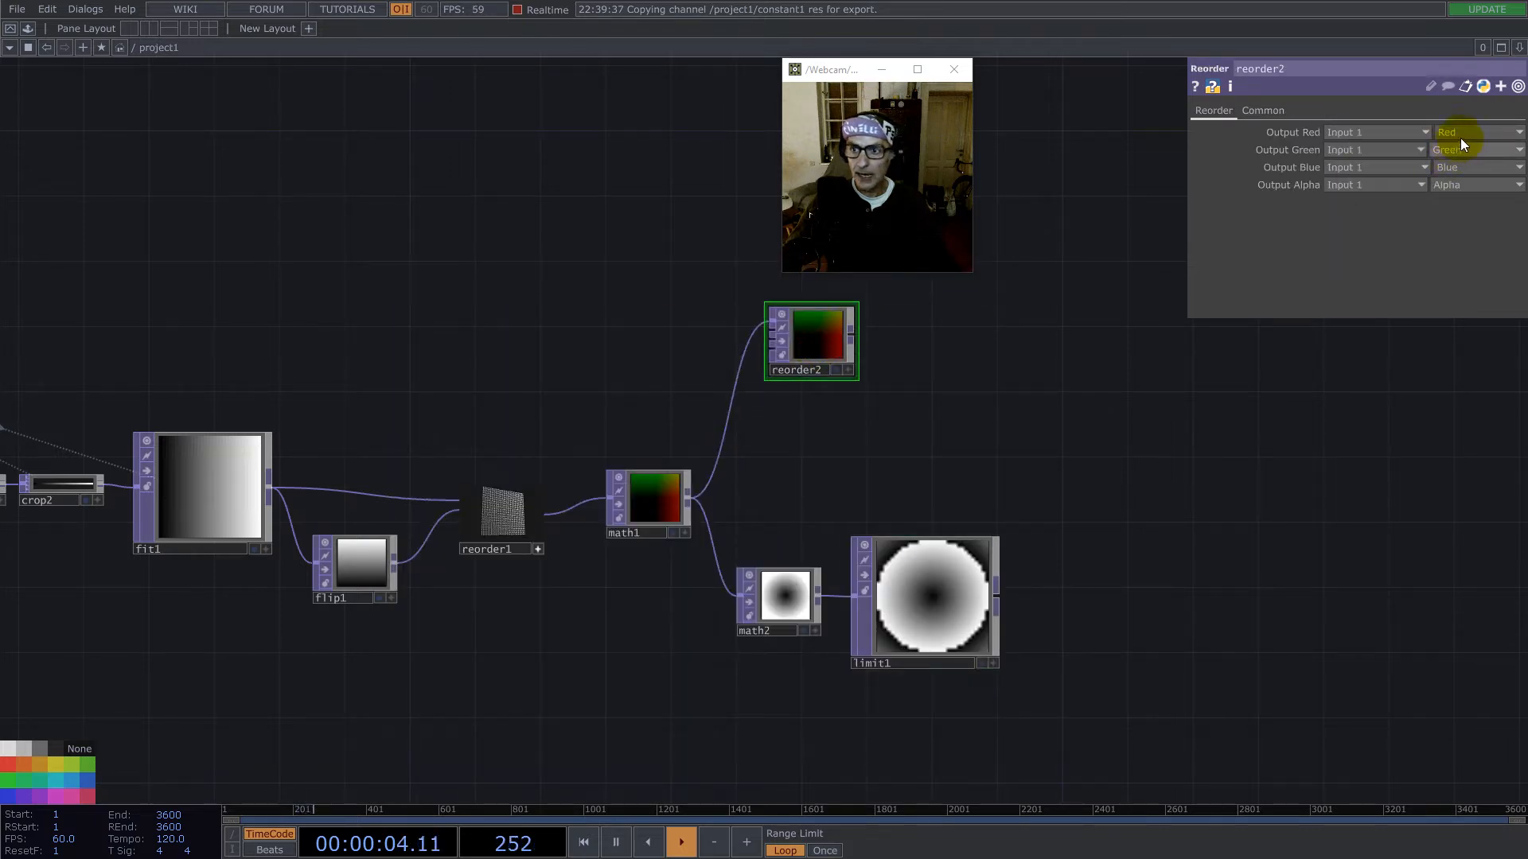
# - Set reorder2's Pixel Format to 32-bit float (Mono)
pyautogui.click(1277, 112)
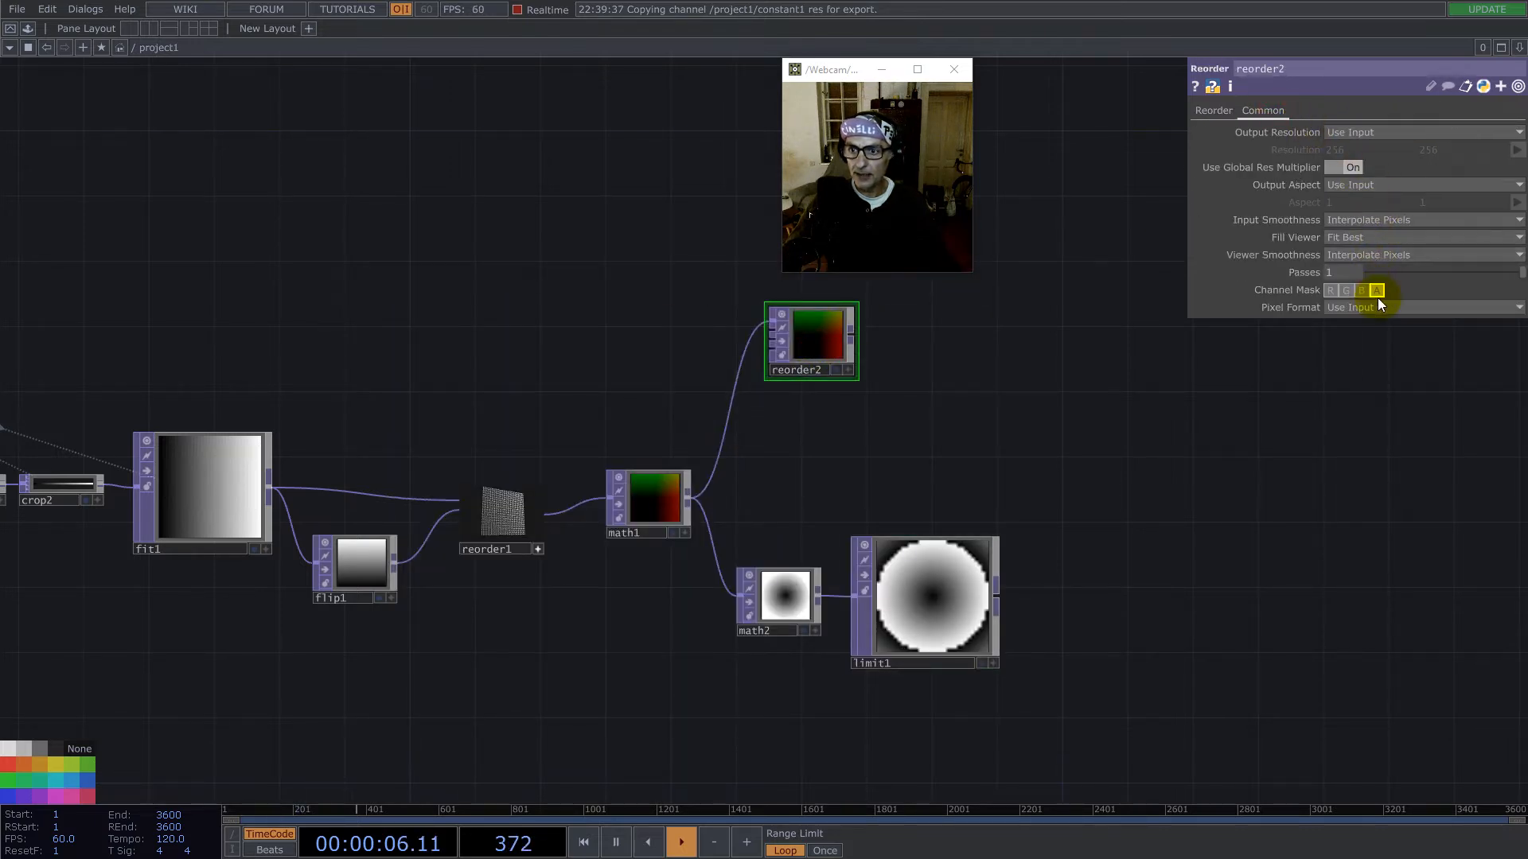
pyautogui.click(1380, 307)
pyautogui.click(1410, 531)
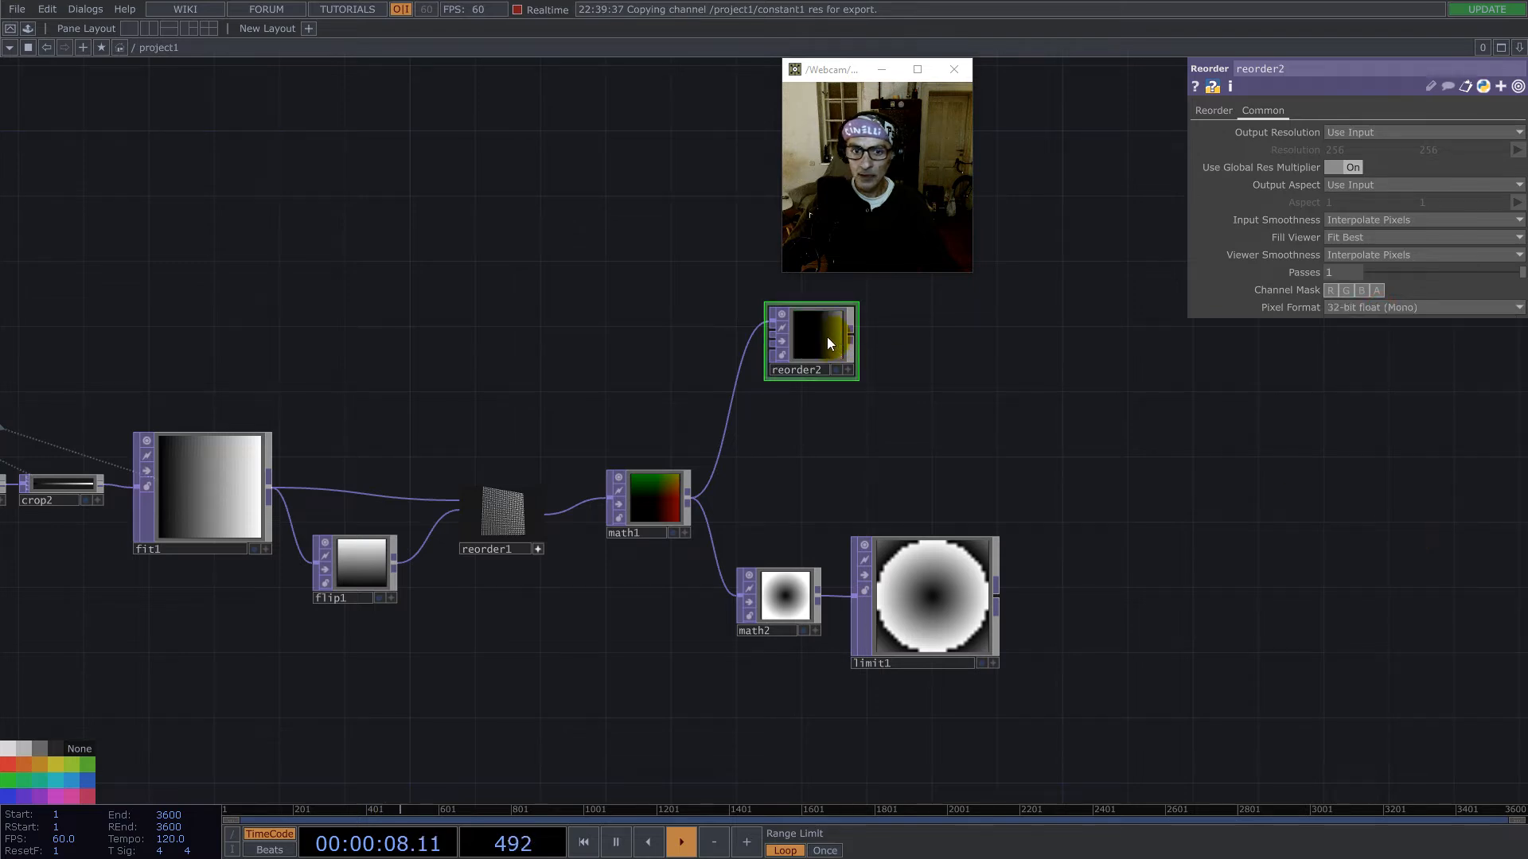
# - Duplicate reorder2 just below itself and set the copy's Output Red to the Green channel of Input 1
pyautogui.hotkey('ctrl', 'c')
pyautogui.hotkey('ctrl', 'v')
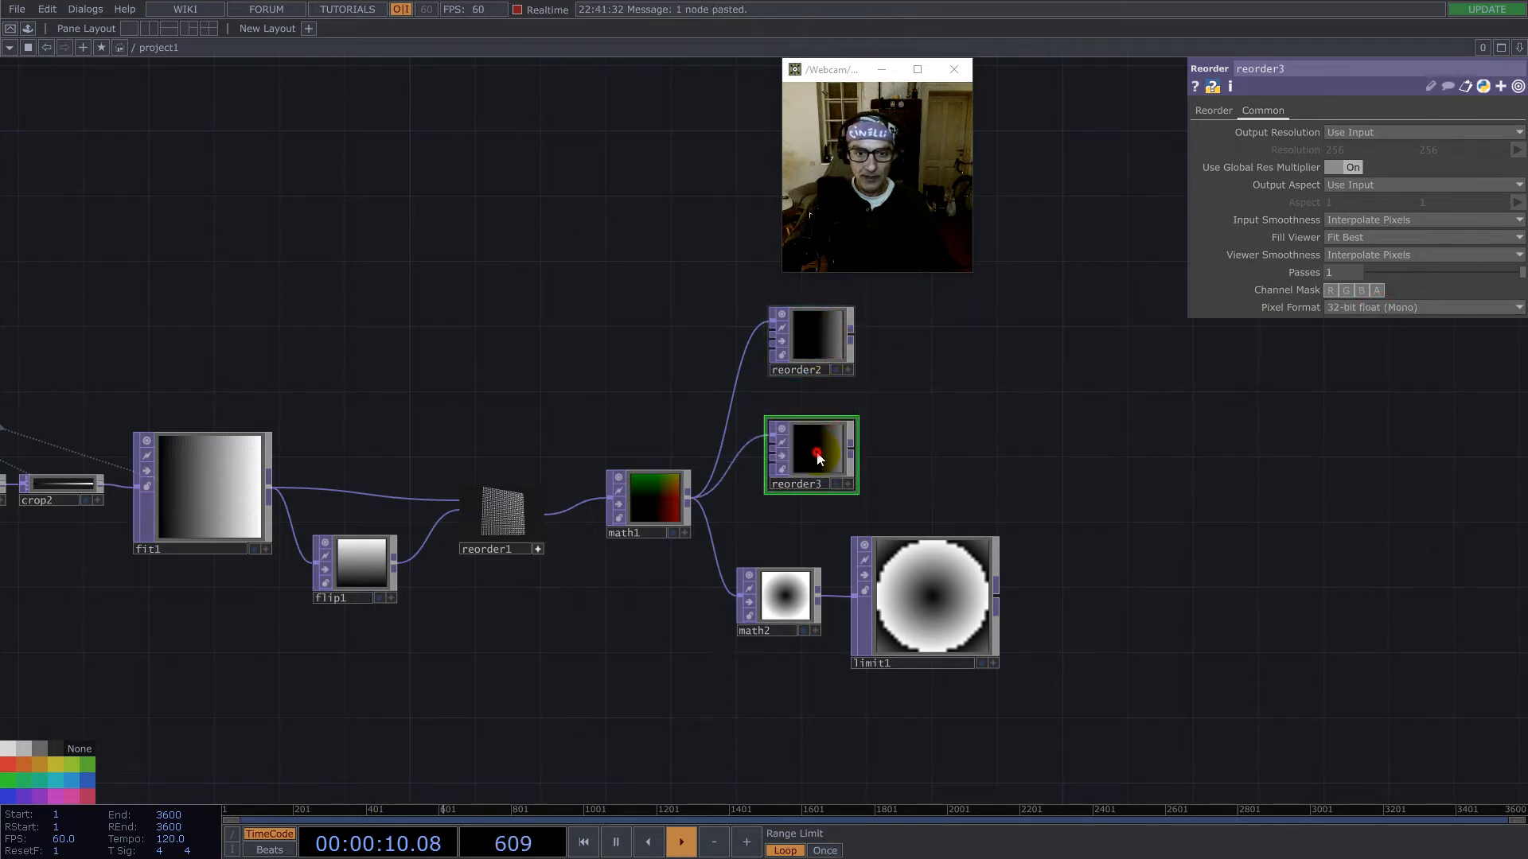
pyautogui.click(1211, 111)
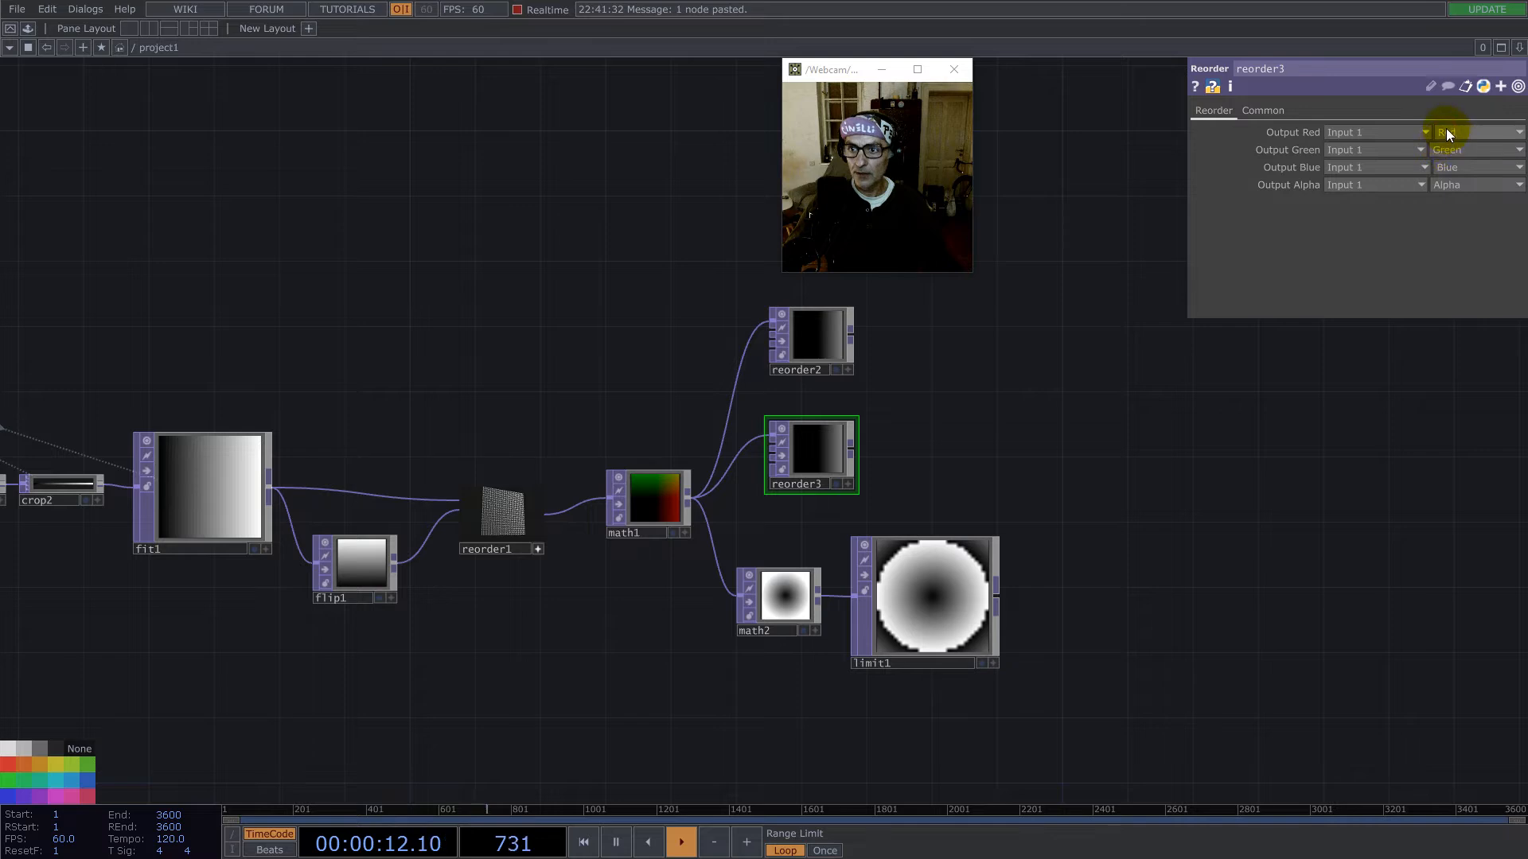
pyautogui.click(1445, 131)
pyautogui.click(1452, 181)
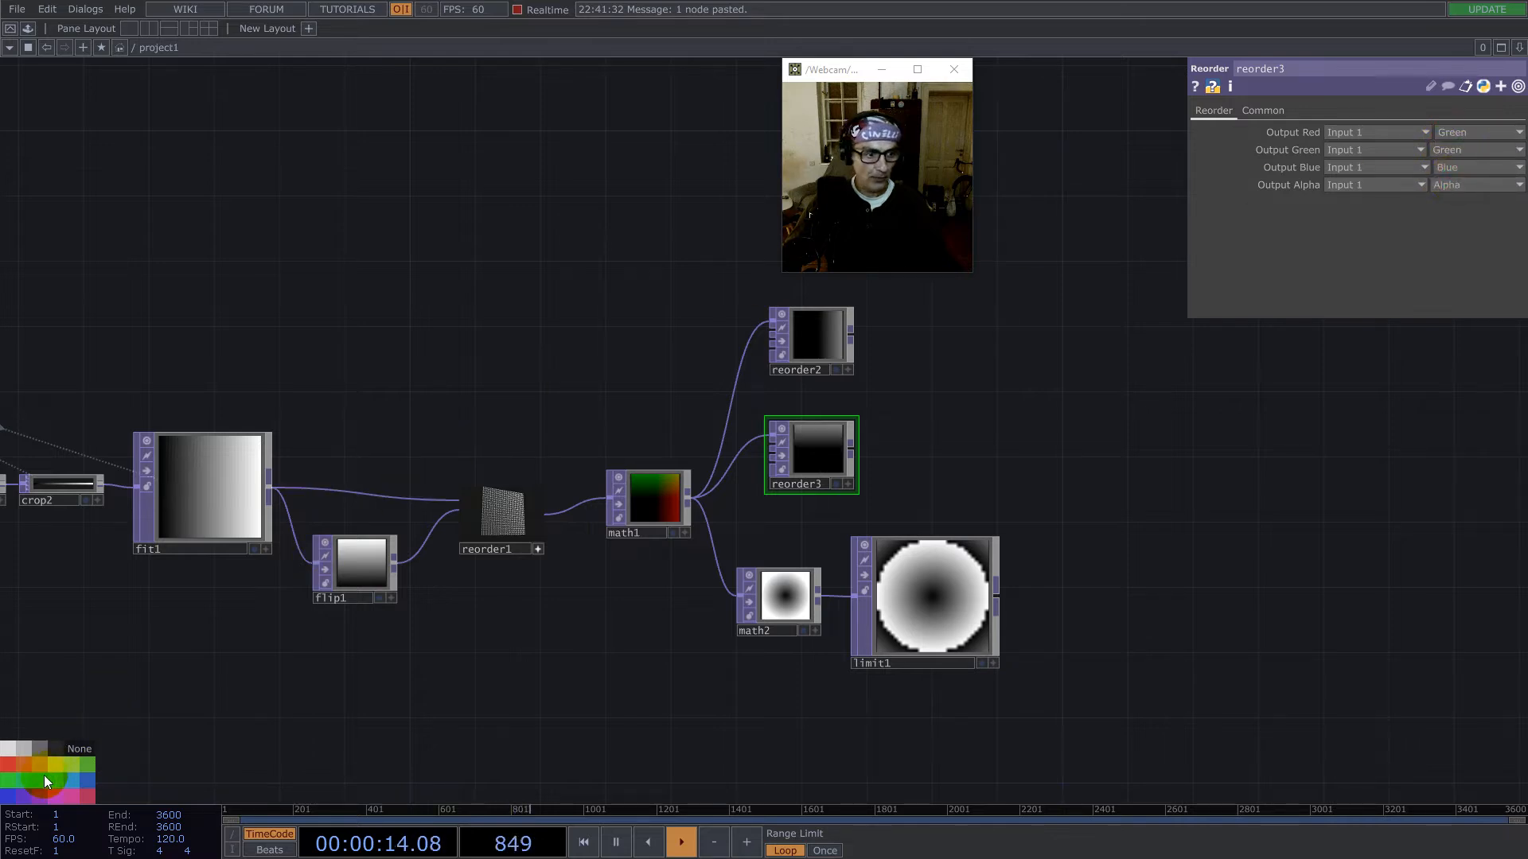
# - Color-code the two Reorder nodes, giving reorder3 a green color and reorder2 a red one
pyautogui.click(833, 343)
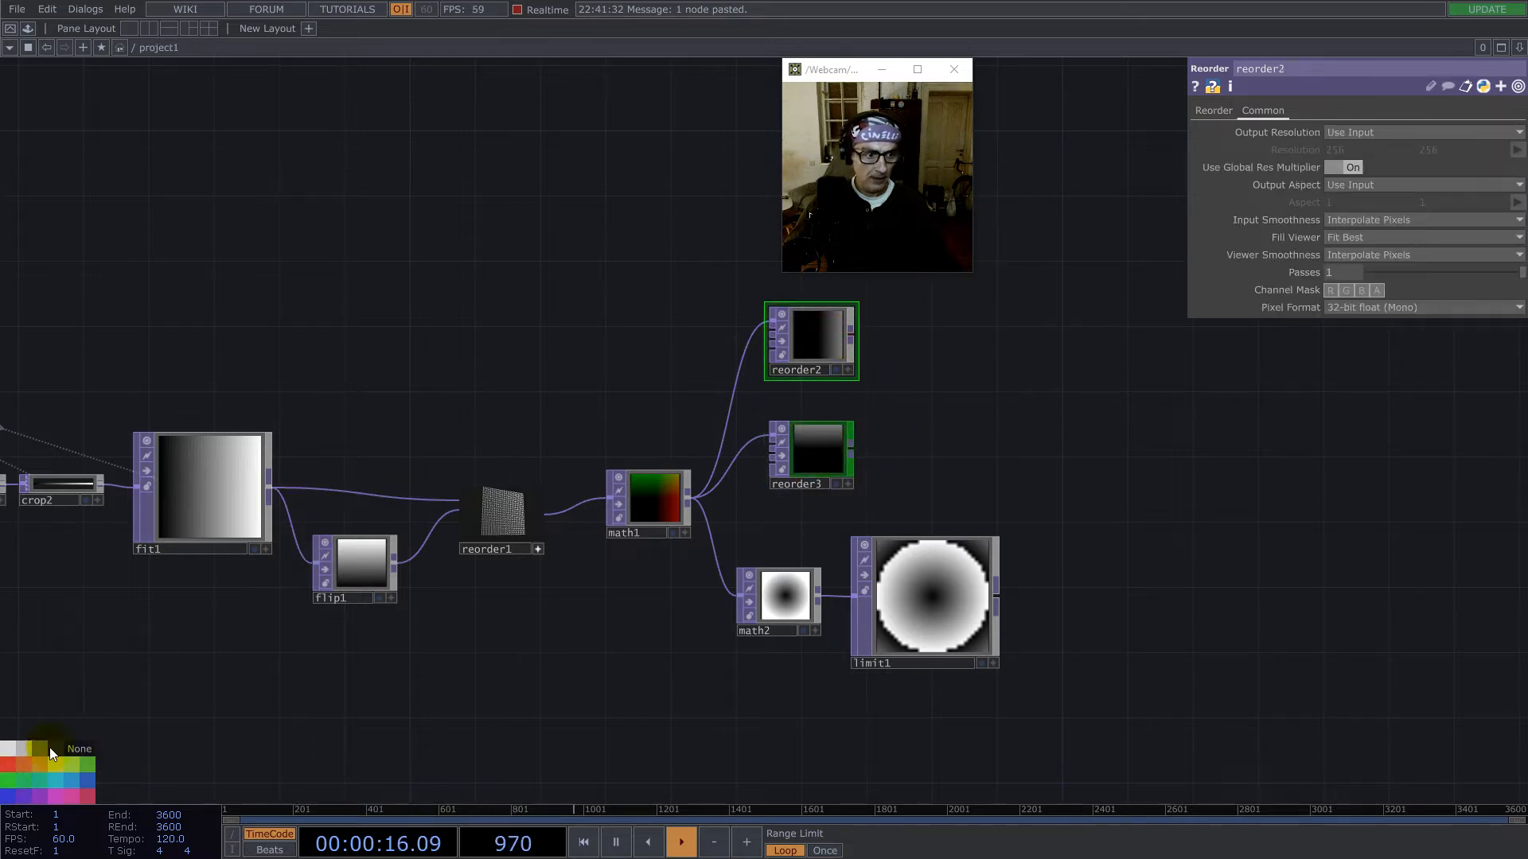
pyautogui.click(9, 767)
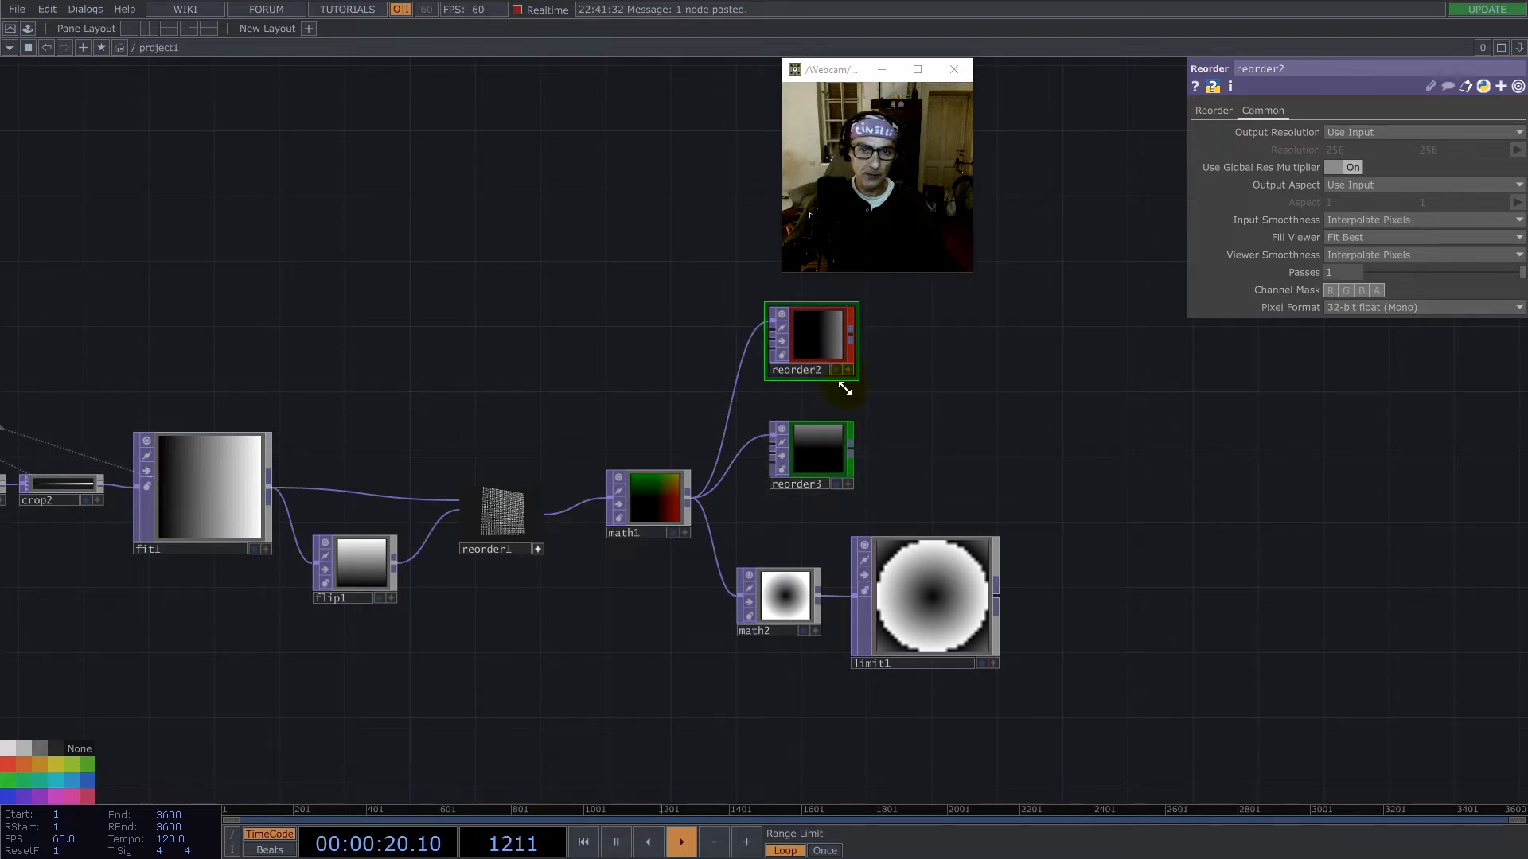
# - Add a Function TOP to the network beside reorder2 and reorder3
pyautogui.scroll(4, 911, 413)
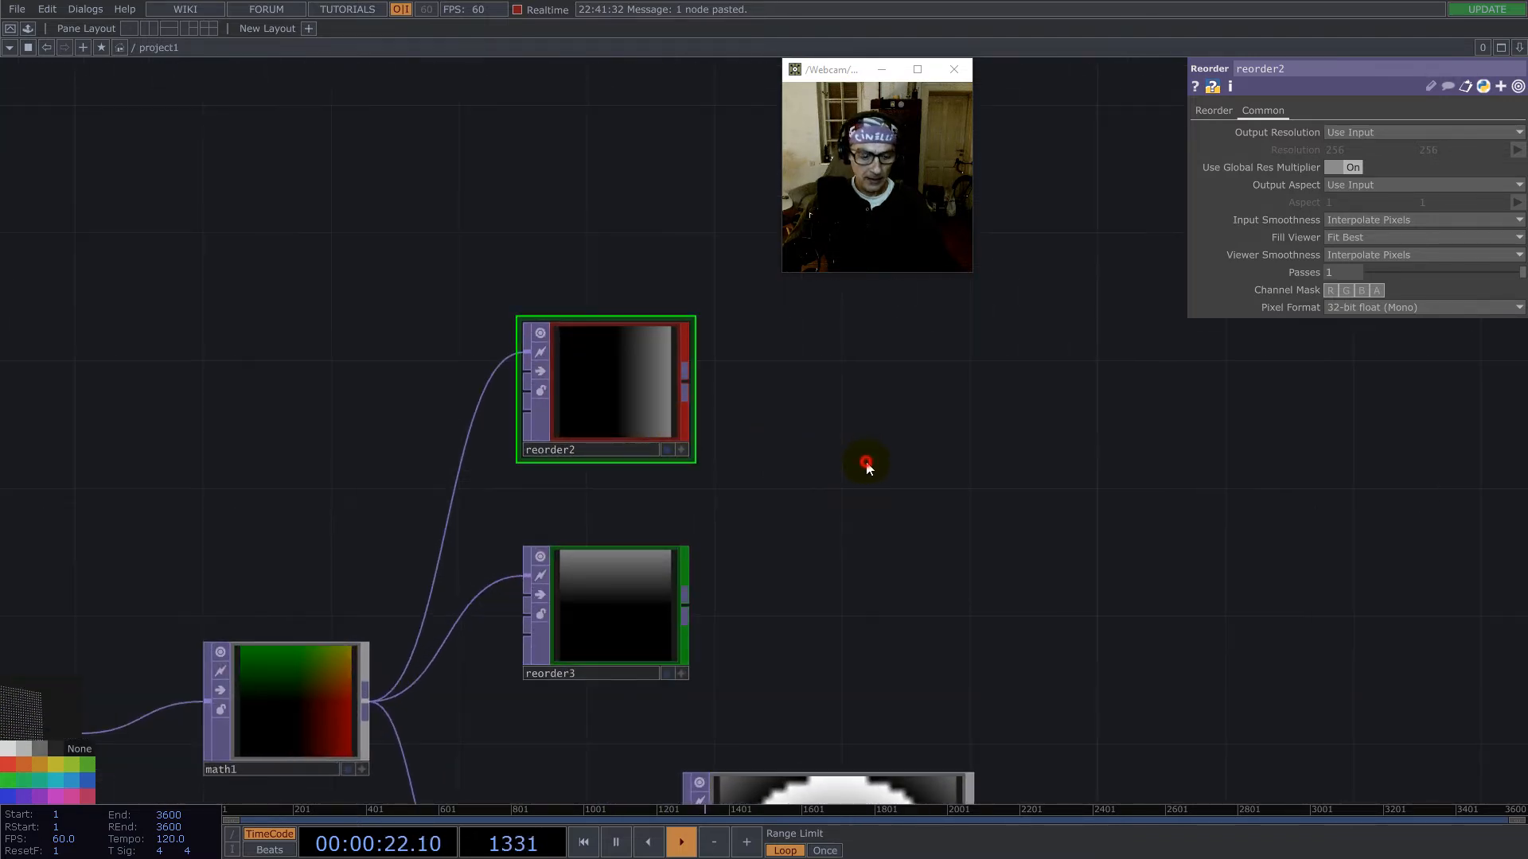
pyautogui.press('Tab')
pyautogui.click(689, 328)
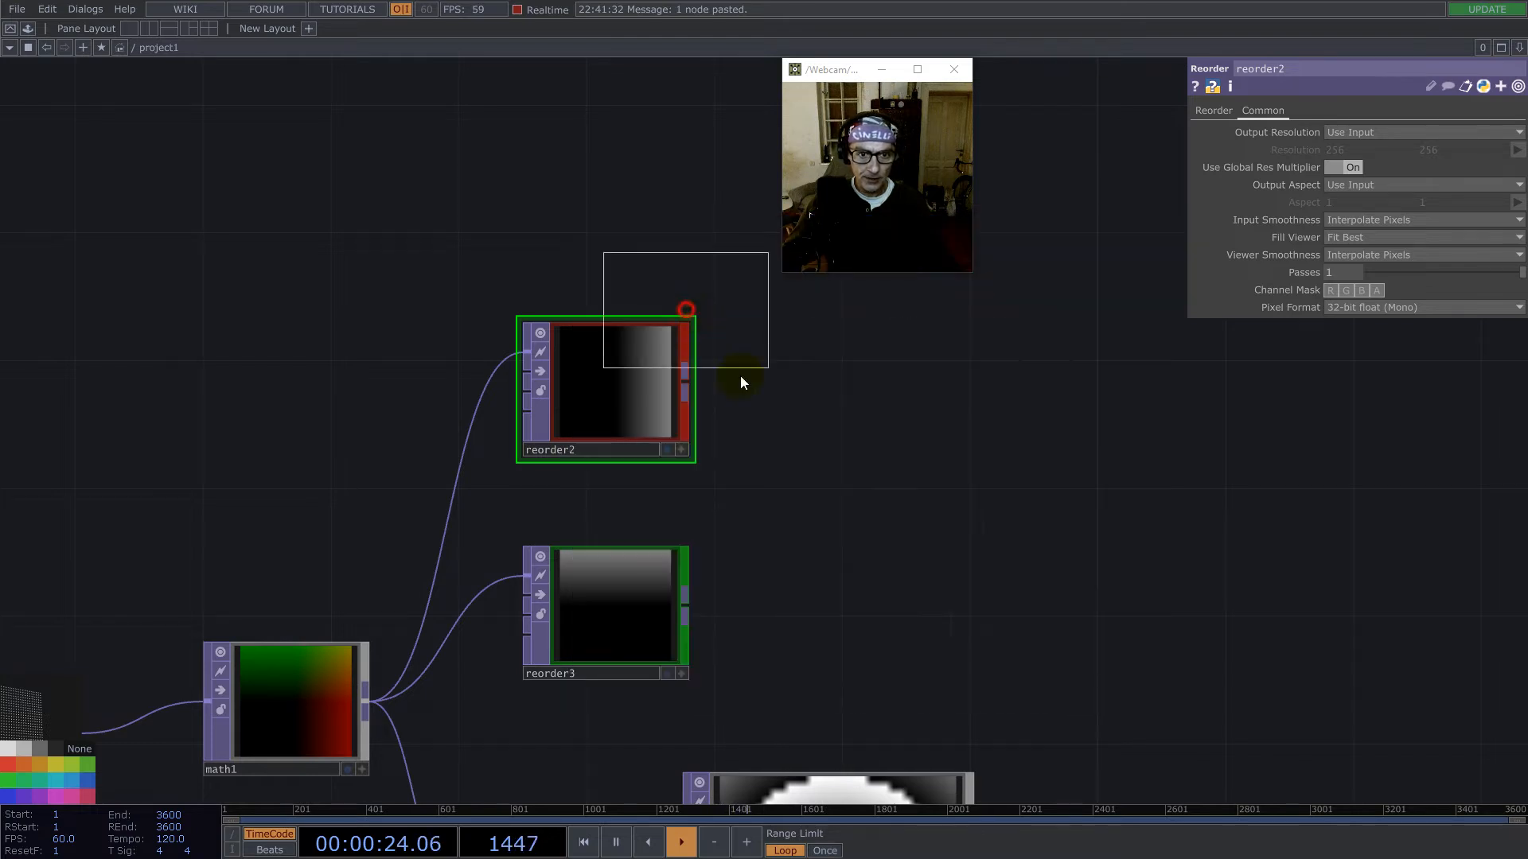
pyautogui.click(916, 532)
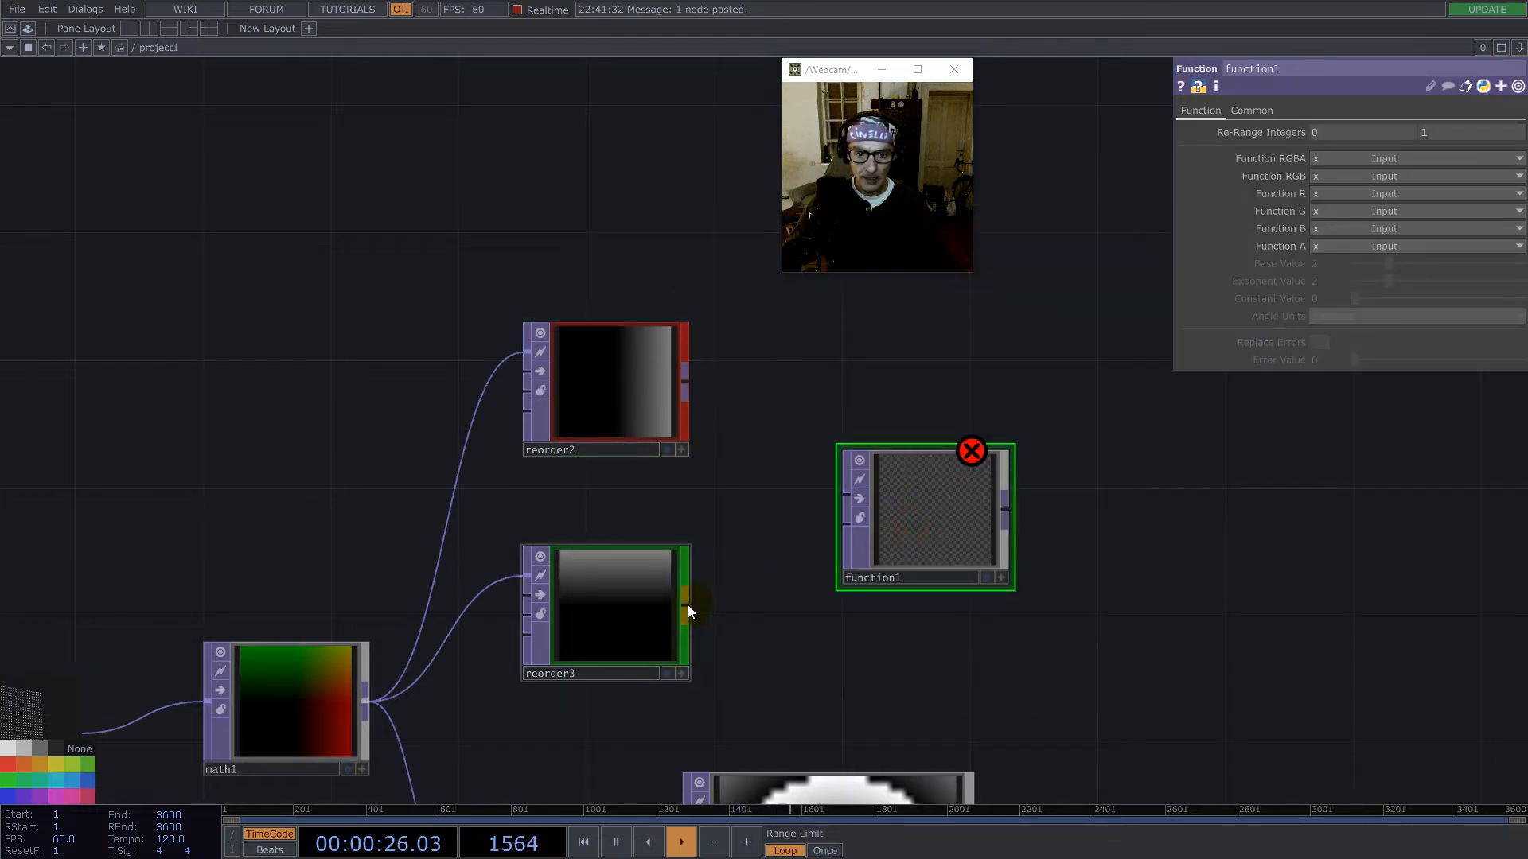
# - Set function1's Function R to atan2(x,y) and connect reorder2 to its first input and reorder3 to its second
pyautogui.click(1349, 211)
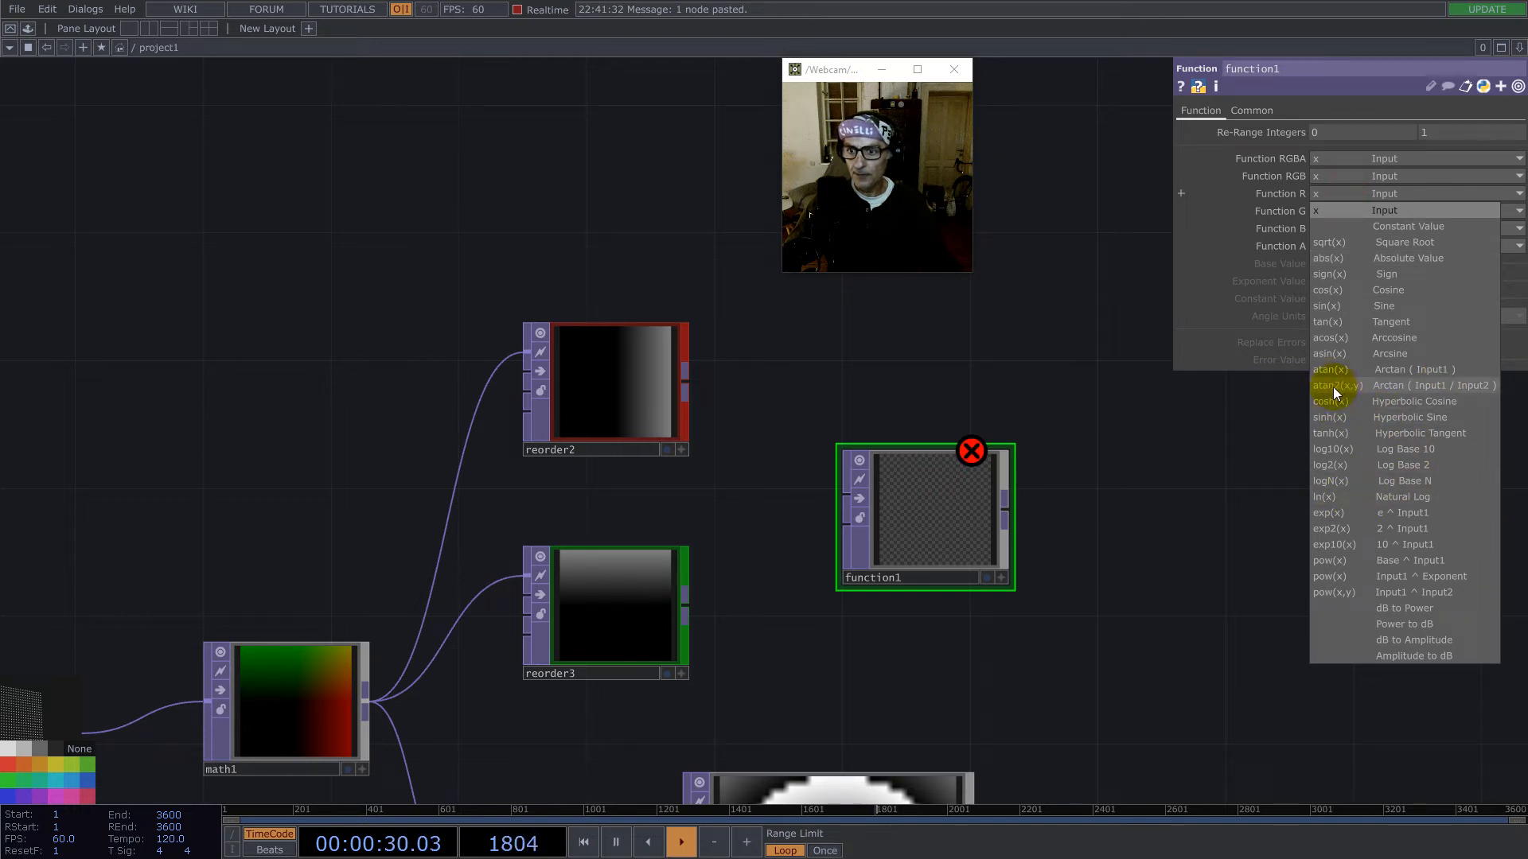
pyautogui.click(1410, 386)
pyautogui.moveTo(686, 379); pyautogui.dragTo(845, 495)
pyautogui.moveTo(685, 606); pyautogui.dragTo(845, 523)
# - Set function1's Angle Units to Radians and swap its inputs so reorder3 comes first and reorder2 second
pyautogui.click(1359, 316)
pyautogui.click(1360, 317)
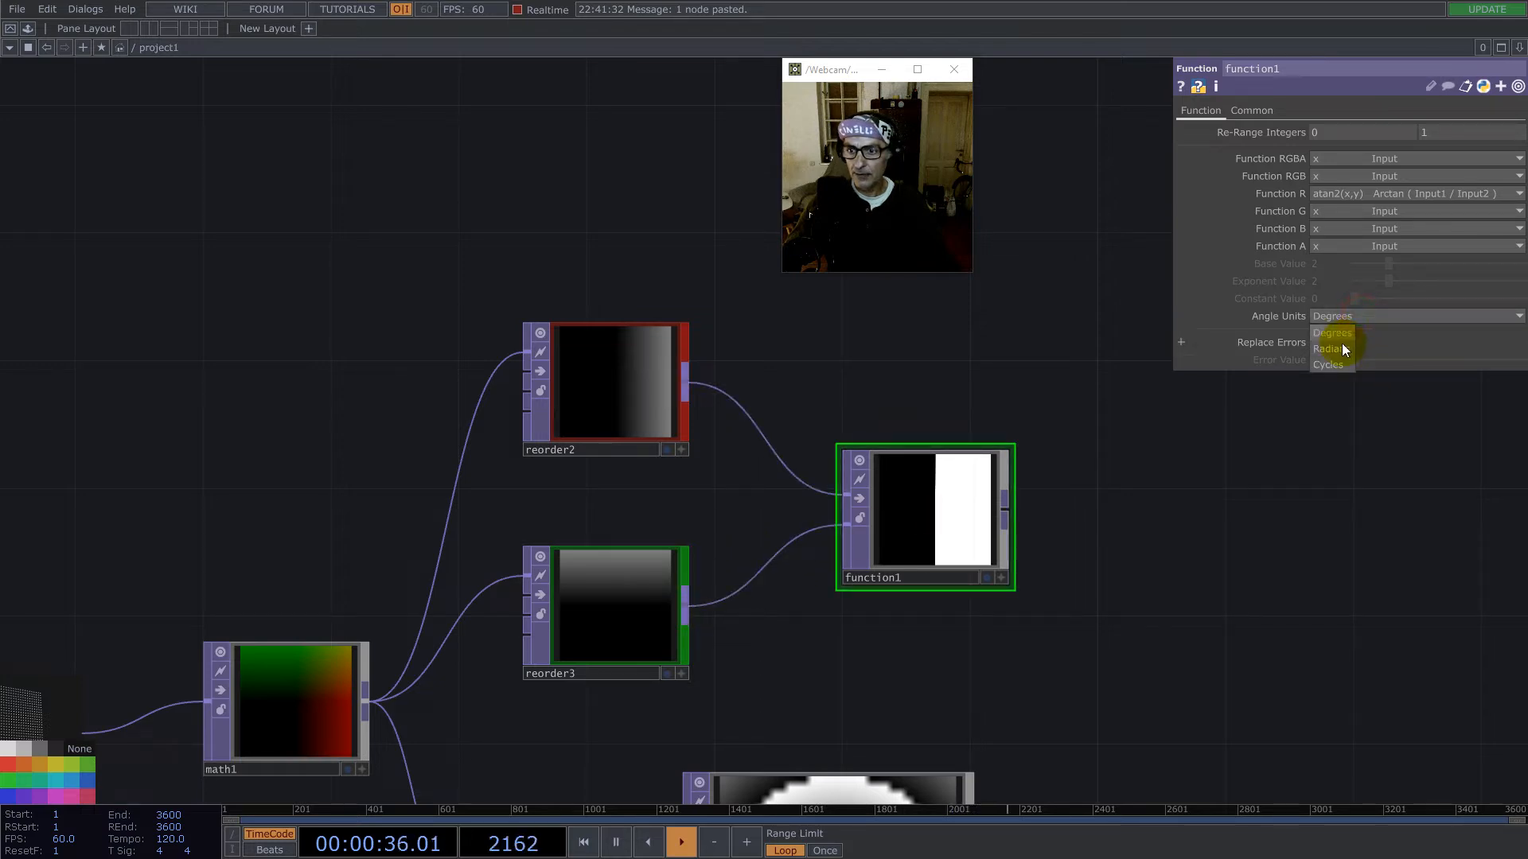
pyautogui.scroll(4, 824, 574)
pyautogui.moveTo(861, 450); pyautogui.dragTo(862, 424)
pyautogui.scroll(-5, 876, 442)
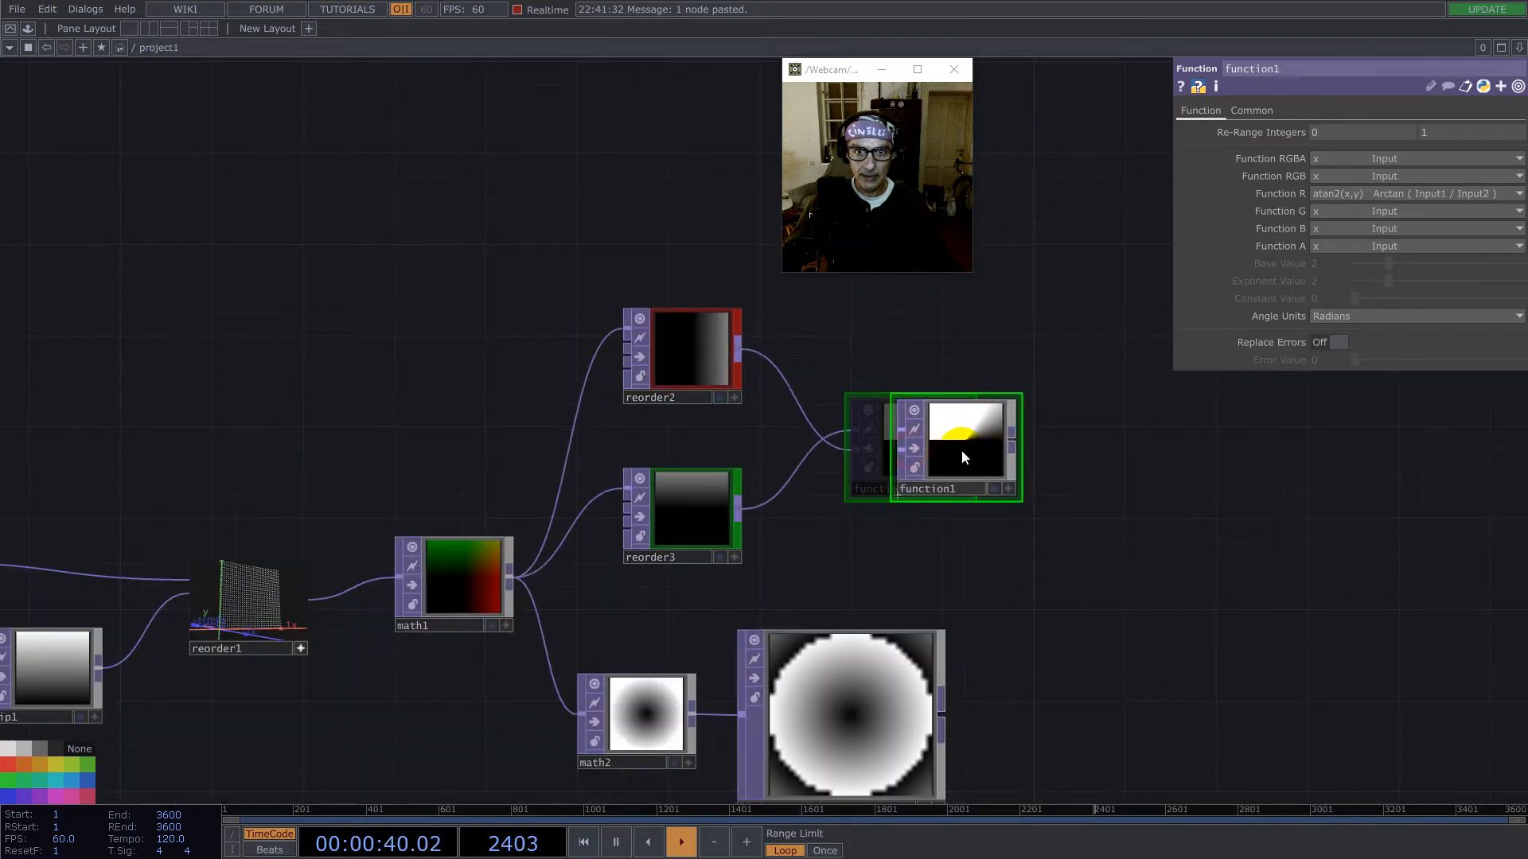
pyautogui.moveTo(1119, 396); pyautogui.dragTo(953, 411)
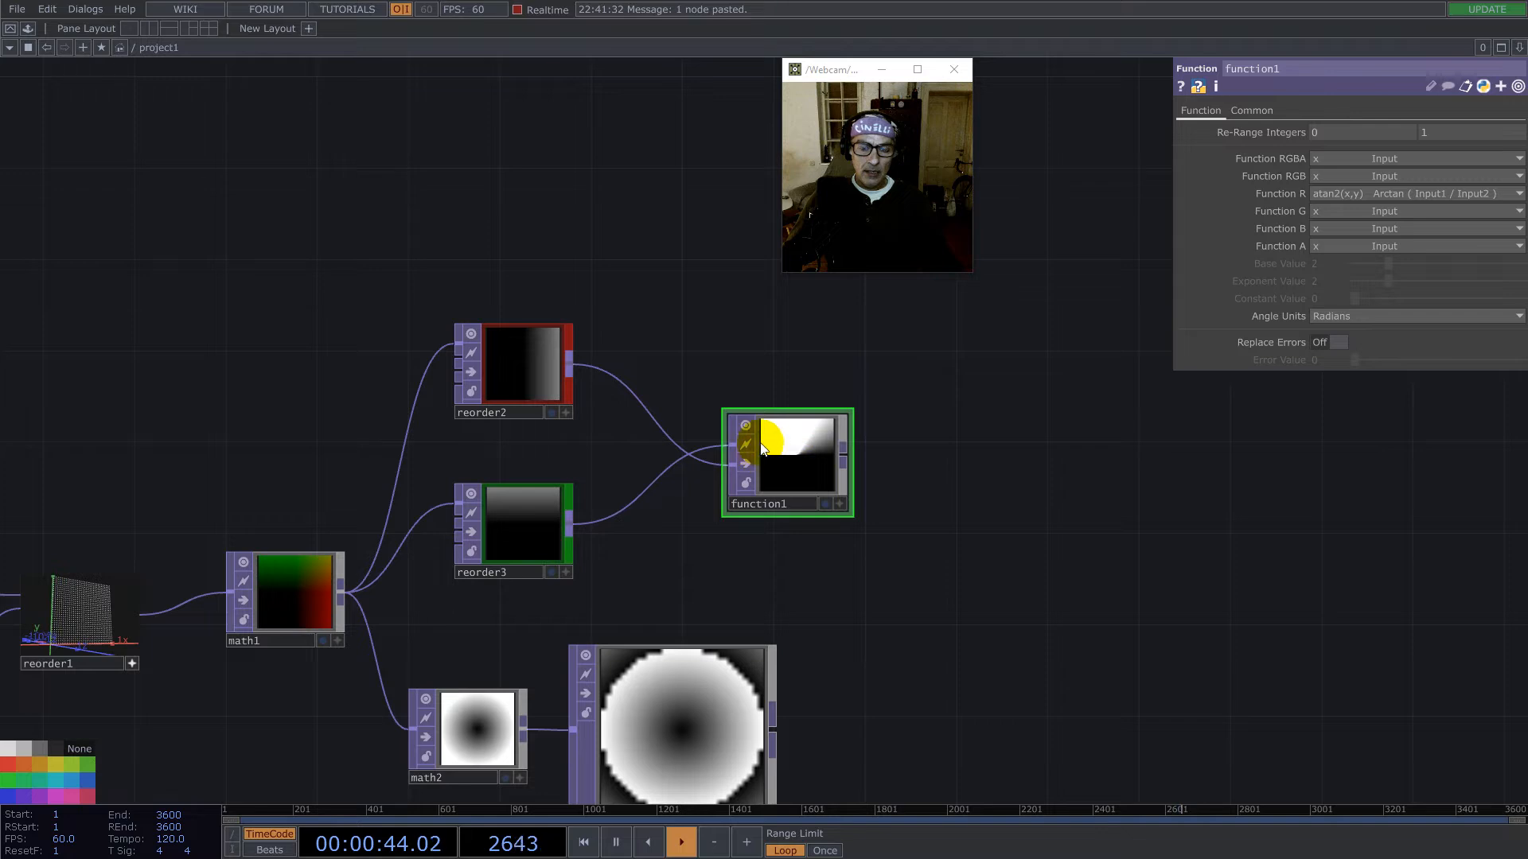
# - Append a Limit TOP to function1's output and place it directly above function1
pyautogui.rightClick(852, 452)
pyautogui.write('l')
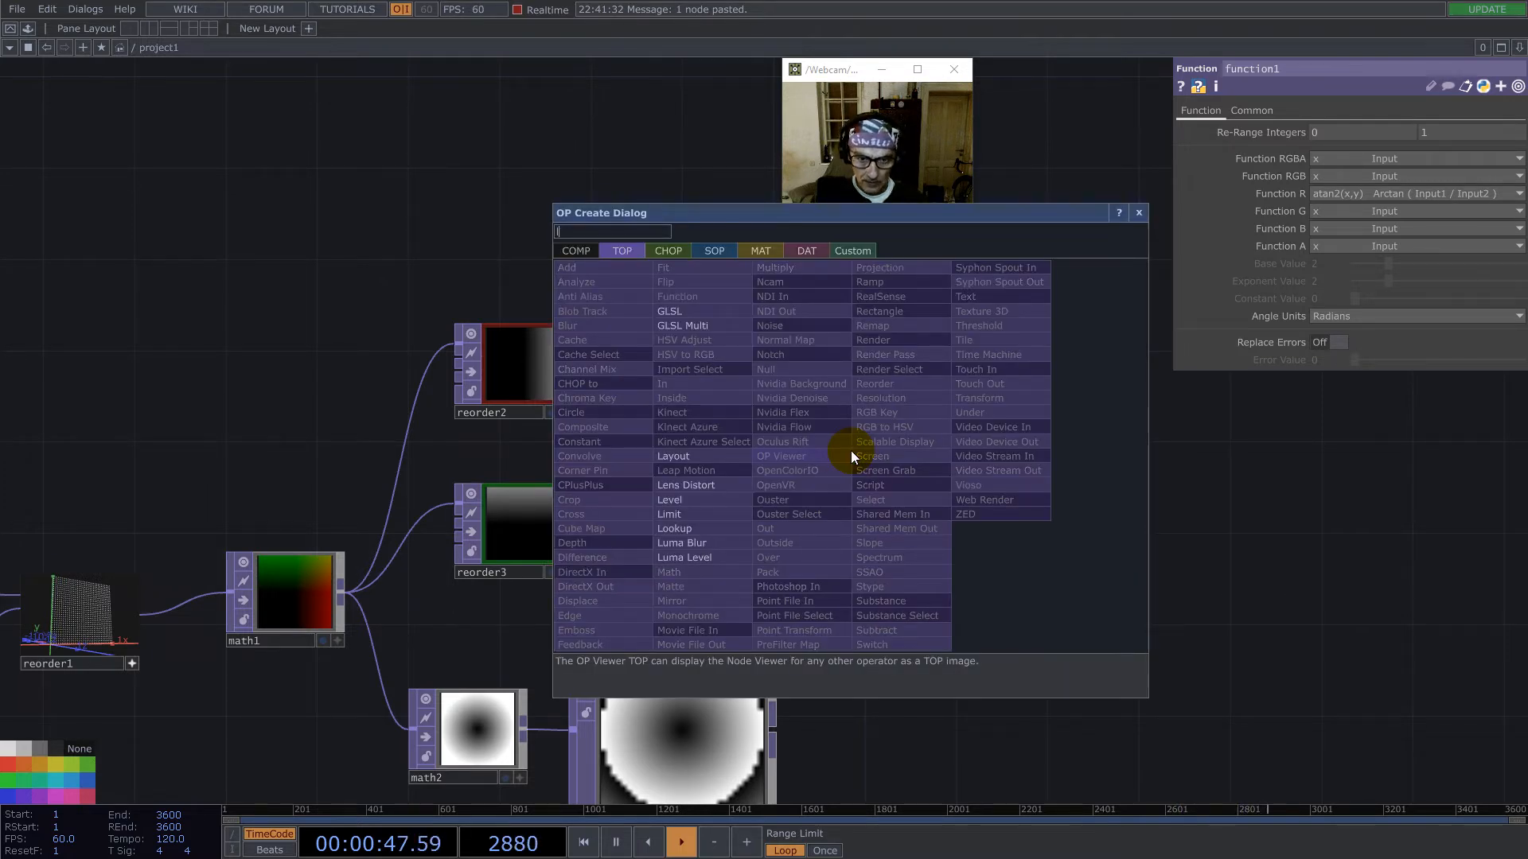
pyautogui.click(671, 514)
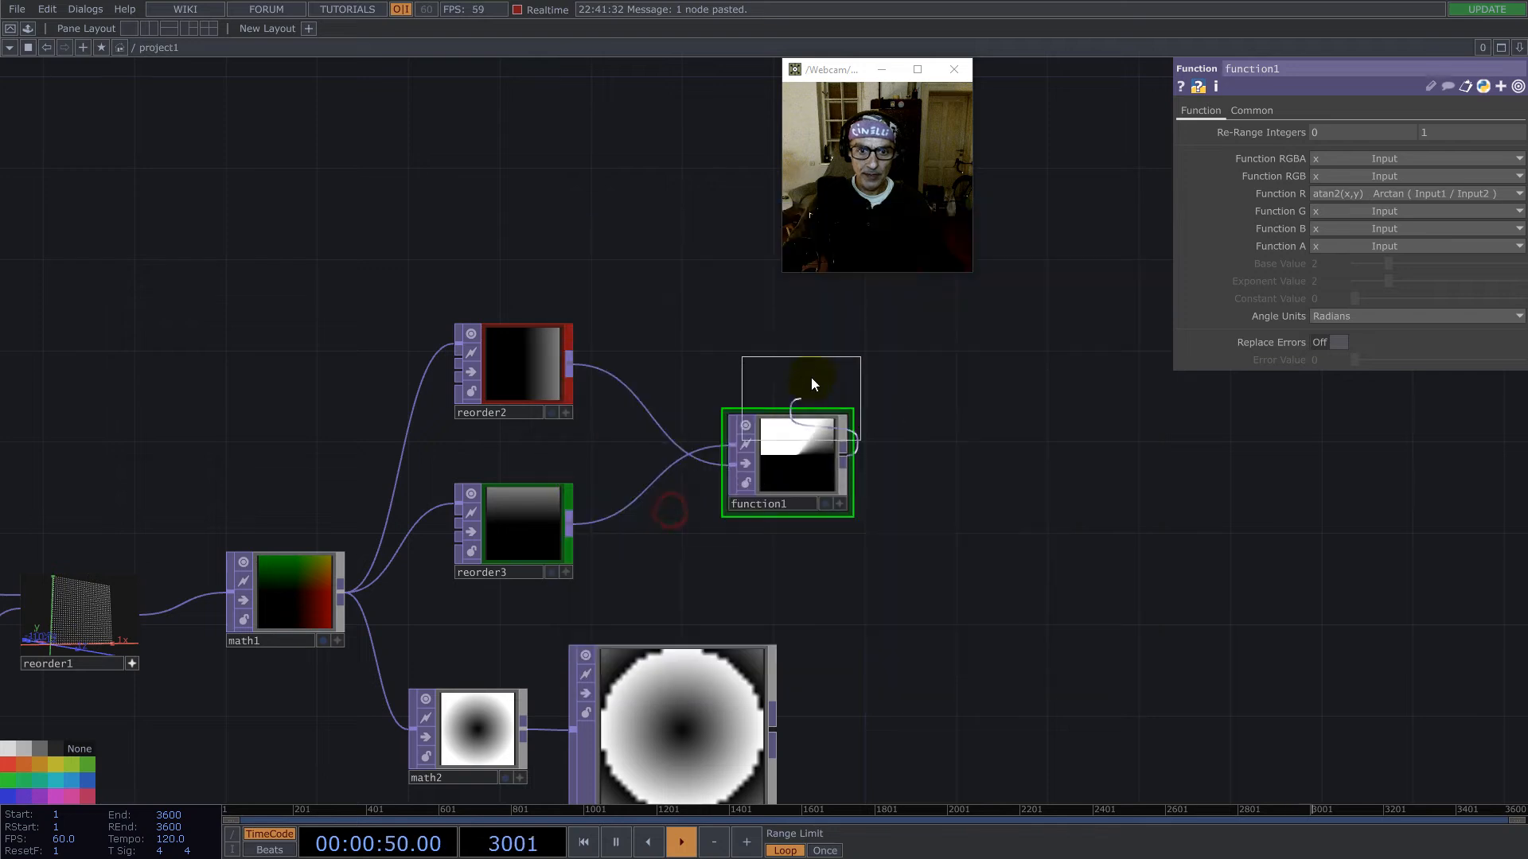
pyautogui.click(809, 348)
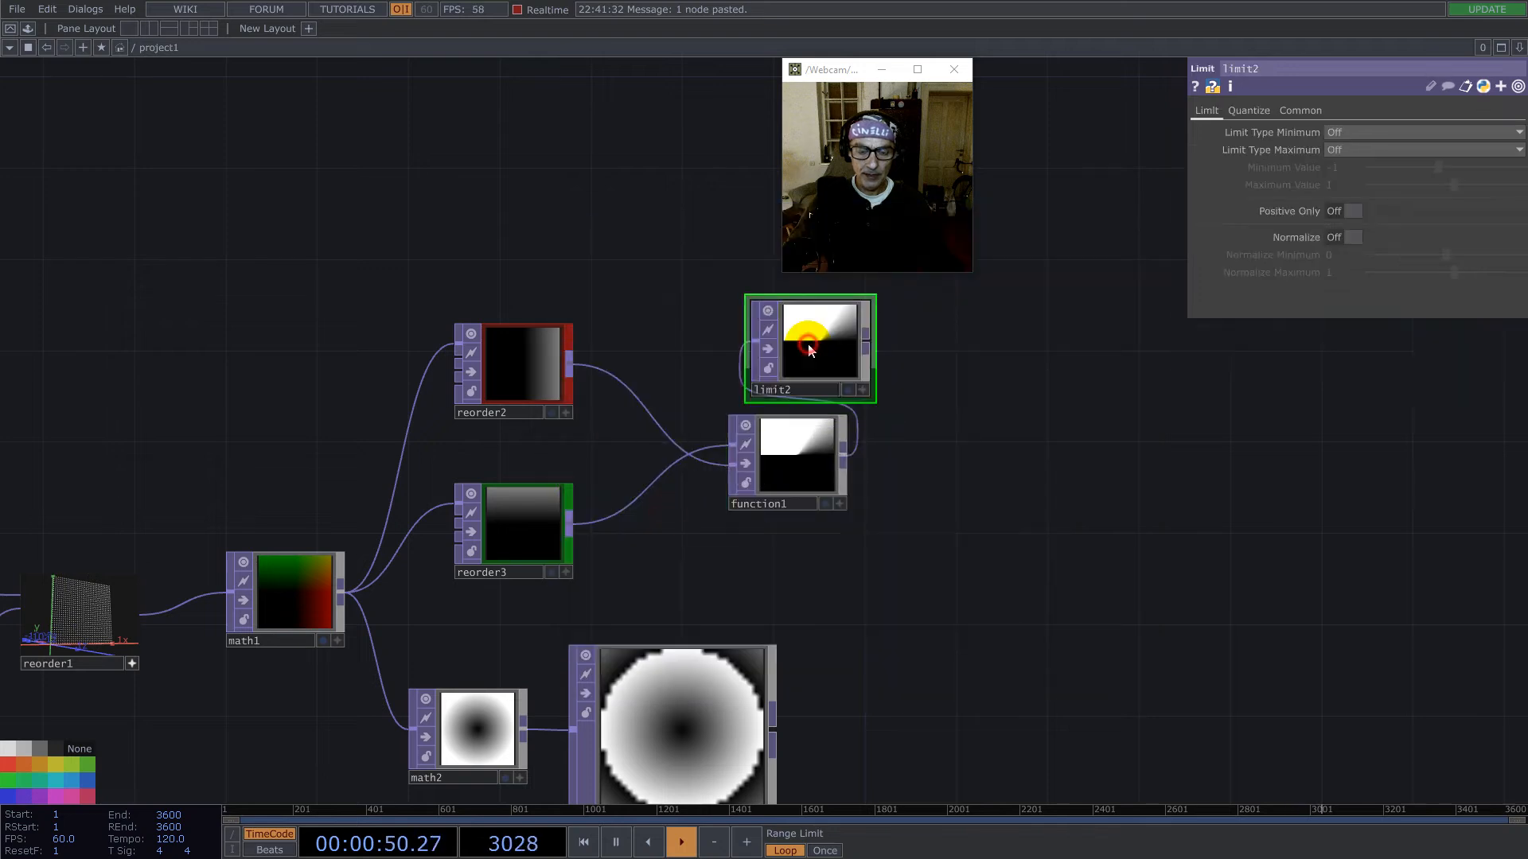
# - Turn on Normalize with a 0 to 1 range in limit2 and align the node with function1
pyautogui.click(1346, 150)
pyautogui.click(1349, 99)
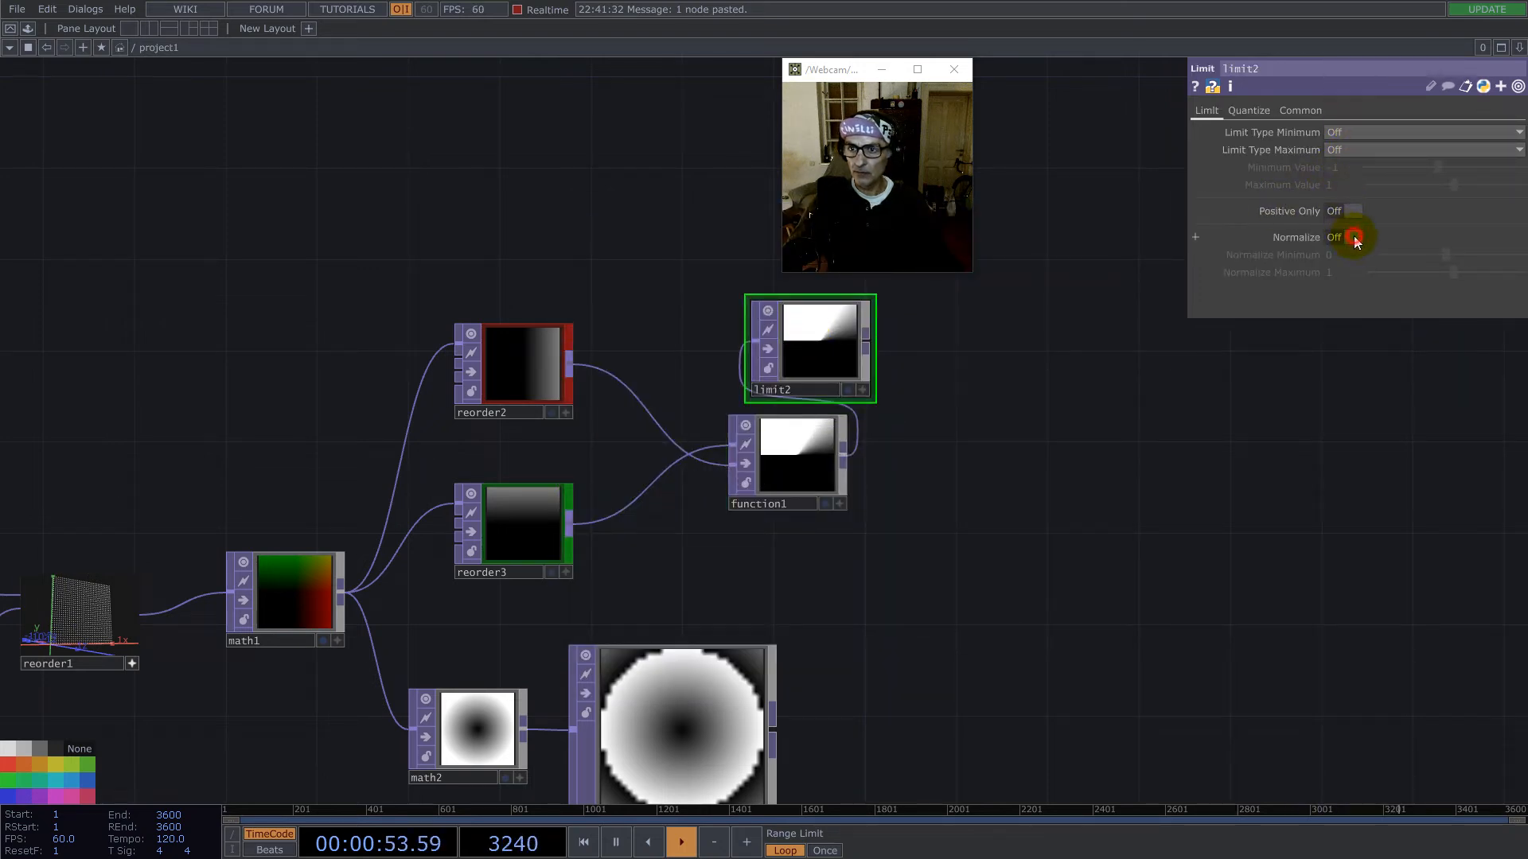
pyautogui.click(1353, 237)
pyautogui.moveTo(808, 342); pyautogui.dragTo(784, 339)
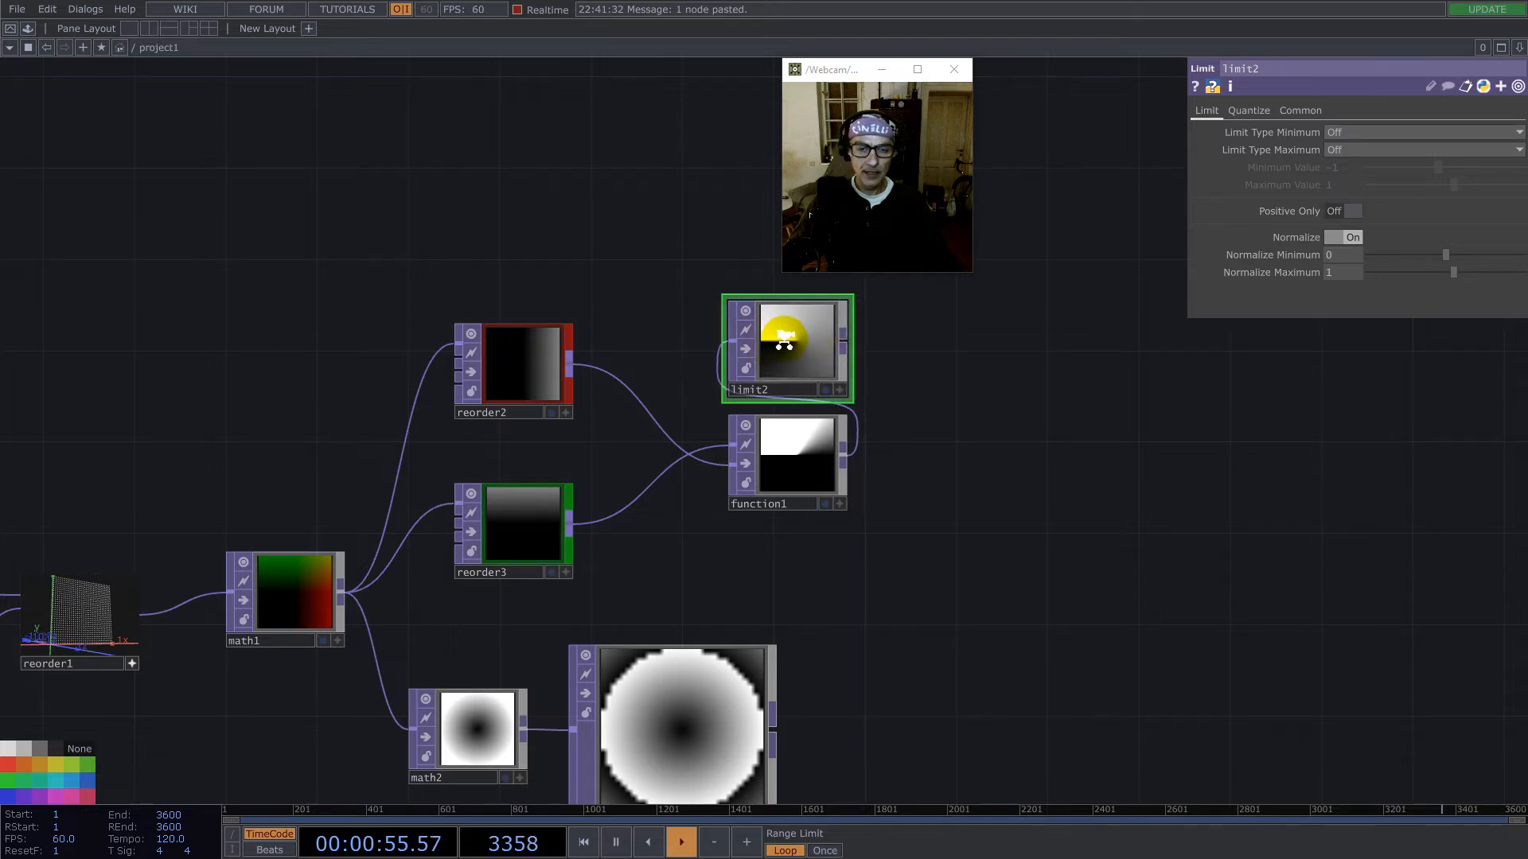
# - Insert a Math TOP into the connection between reorder2 and function1 and place it above reorder2
pyautogui.scroll(3, 785, 339)
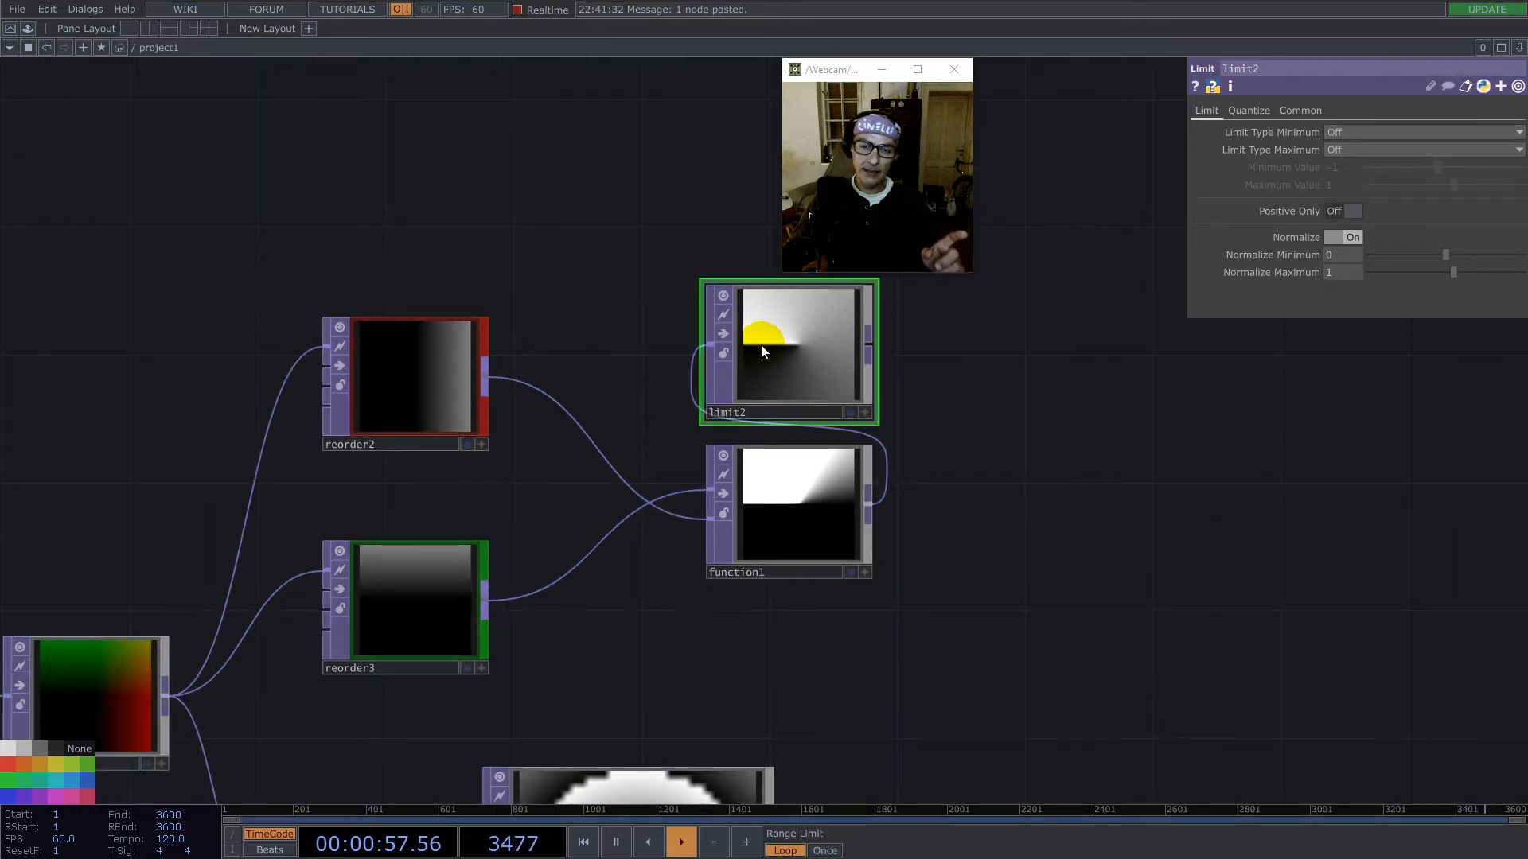
pyautogui.rightClick(556, 377)
pyautogui.click(559, 374)
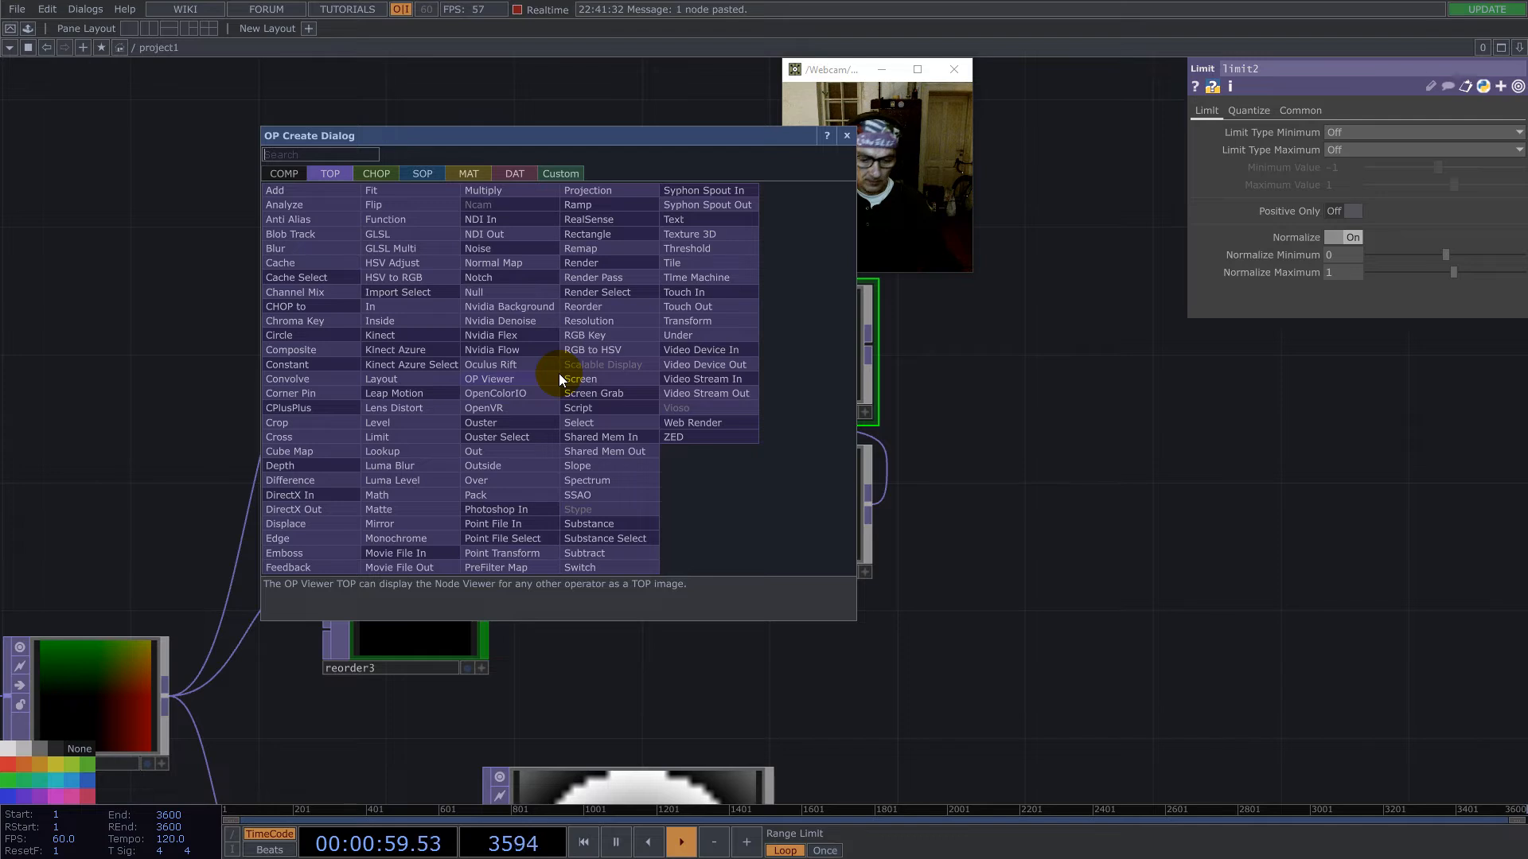
pyautogui.click(376, 491)
pyautogui.click(526, 275)
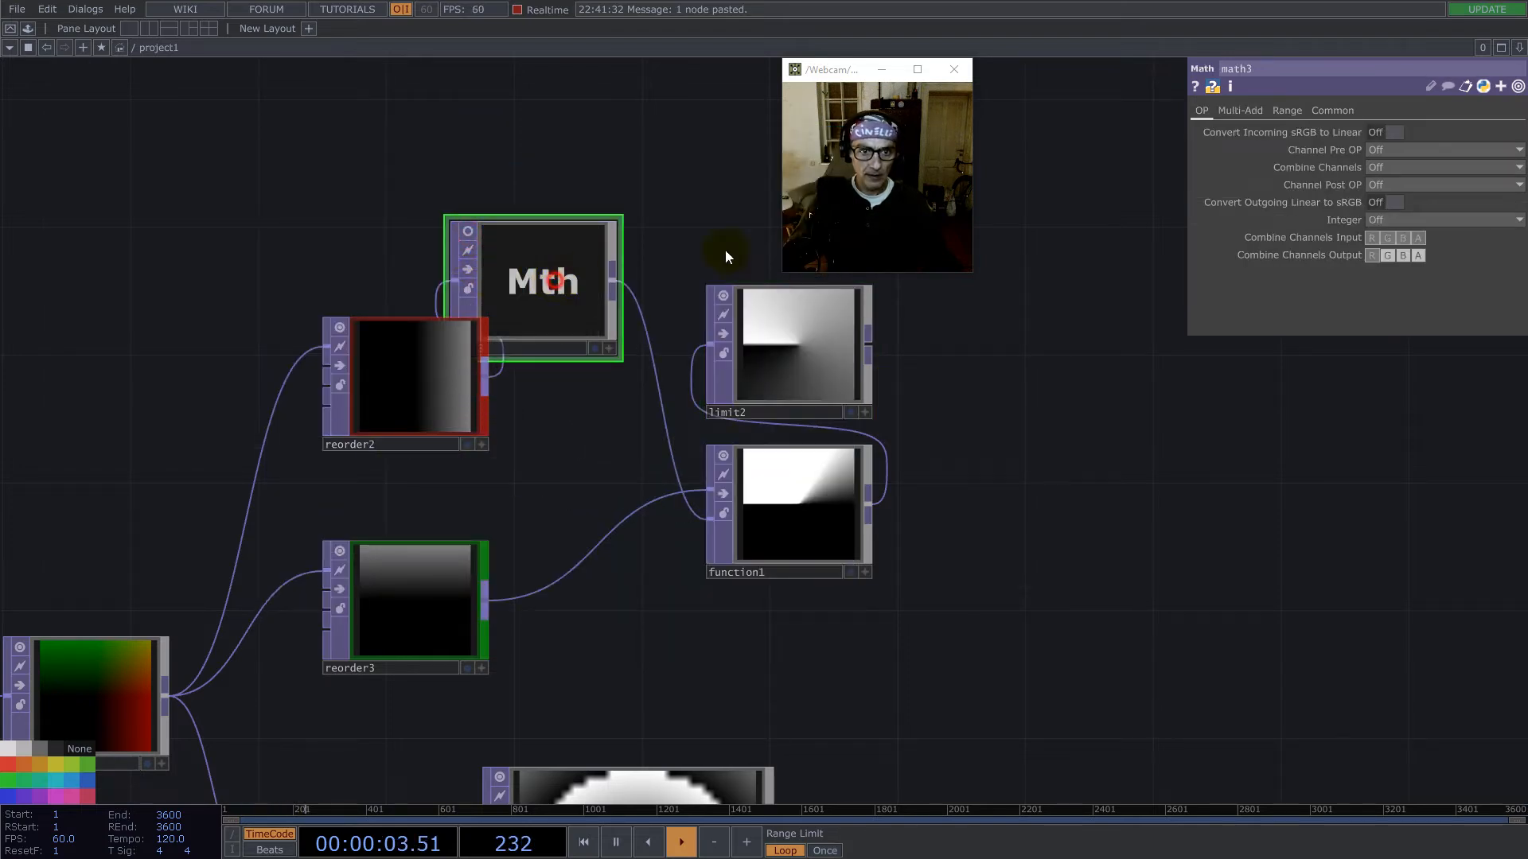
# - Set math3's Multiply to -1
pyautogui.click(1250, 115)
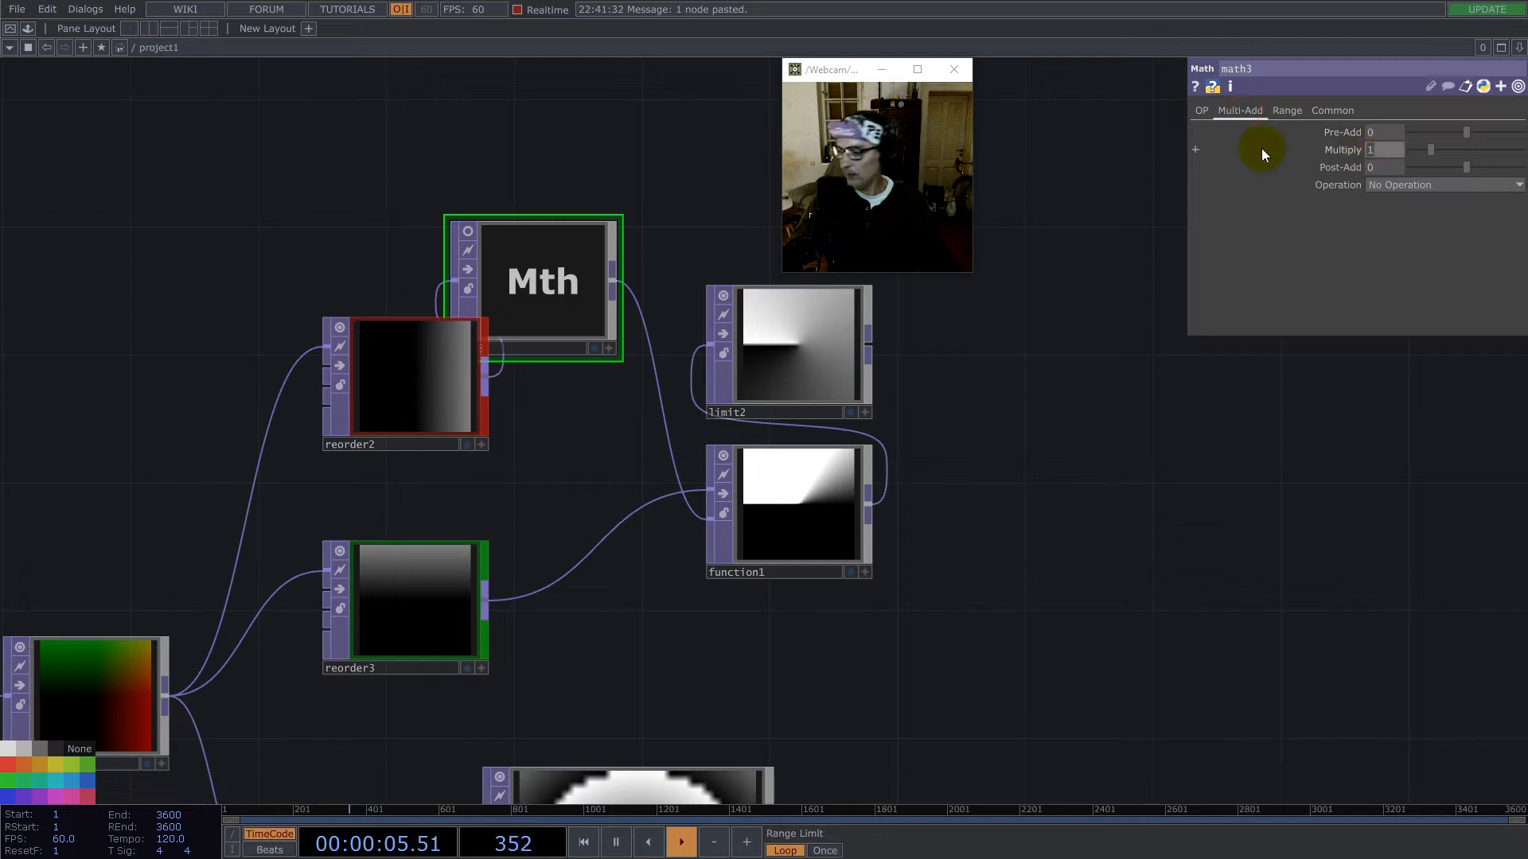
pyautogui.write('-1')
pyautogui.press('Return')
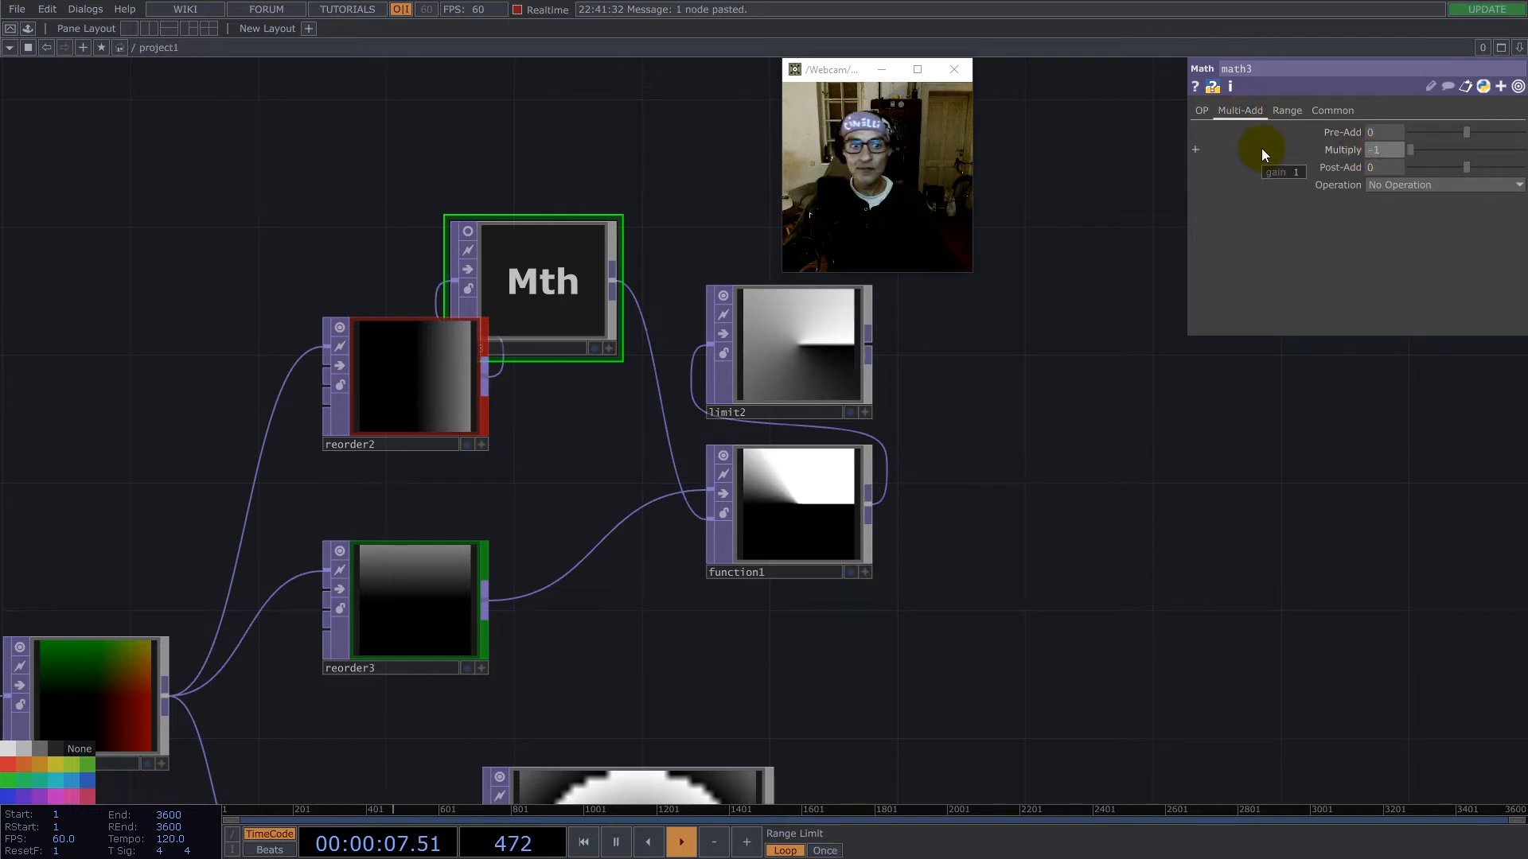
# - Move limit2 up and away from function1 to leave room for another branch
pyautogui.scroll(3, 796, 361)
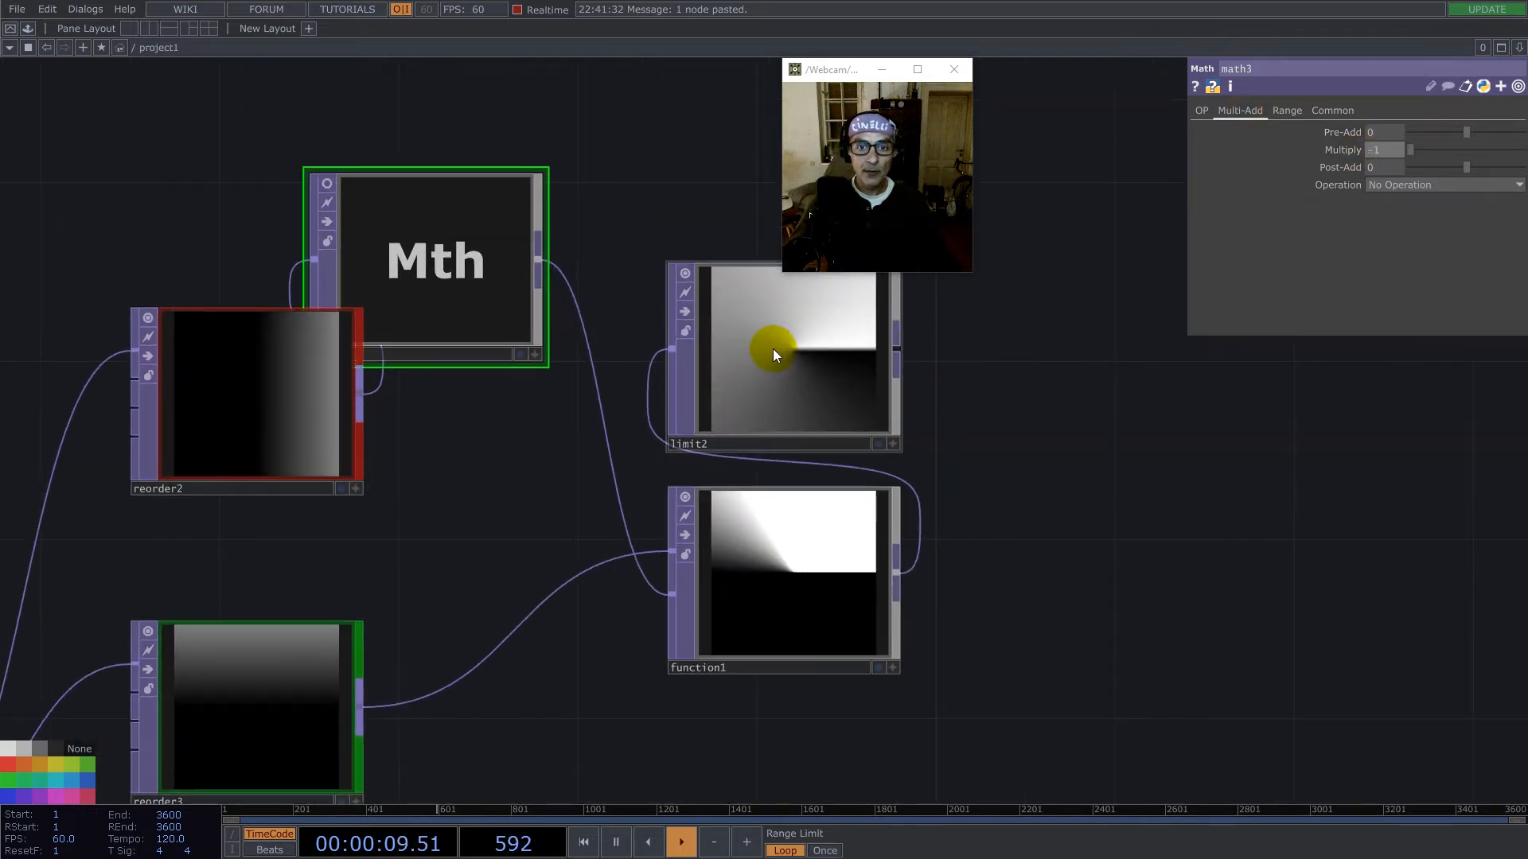
pyautogui.moveTo(1003, 355); pyautogui.dragTo(831, 388)
pyautogui.moveTo(826, 583); pyautogui.dragTo(827, 464)
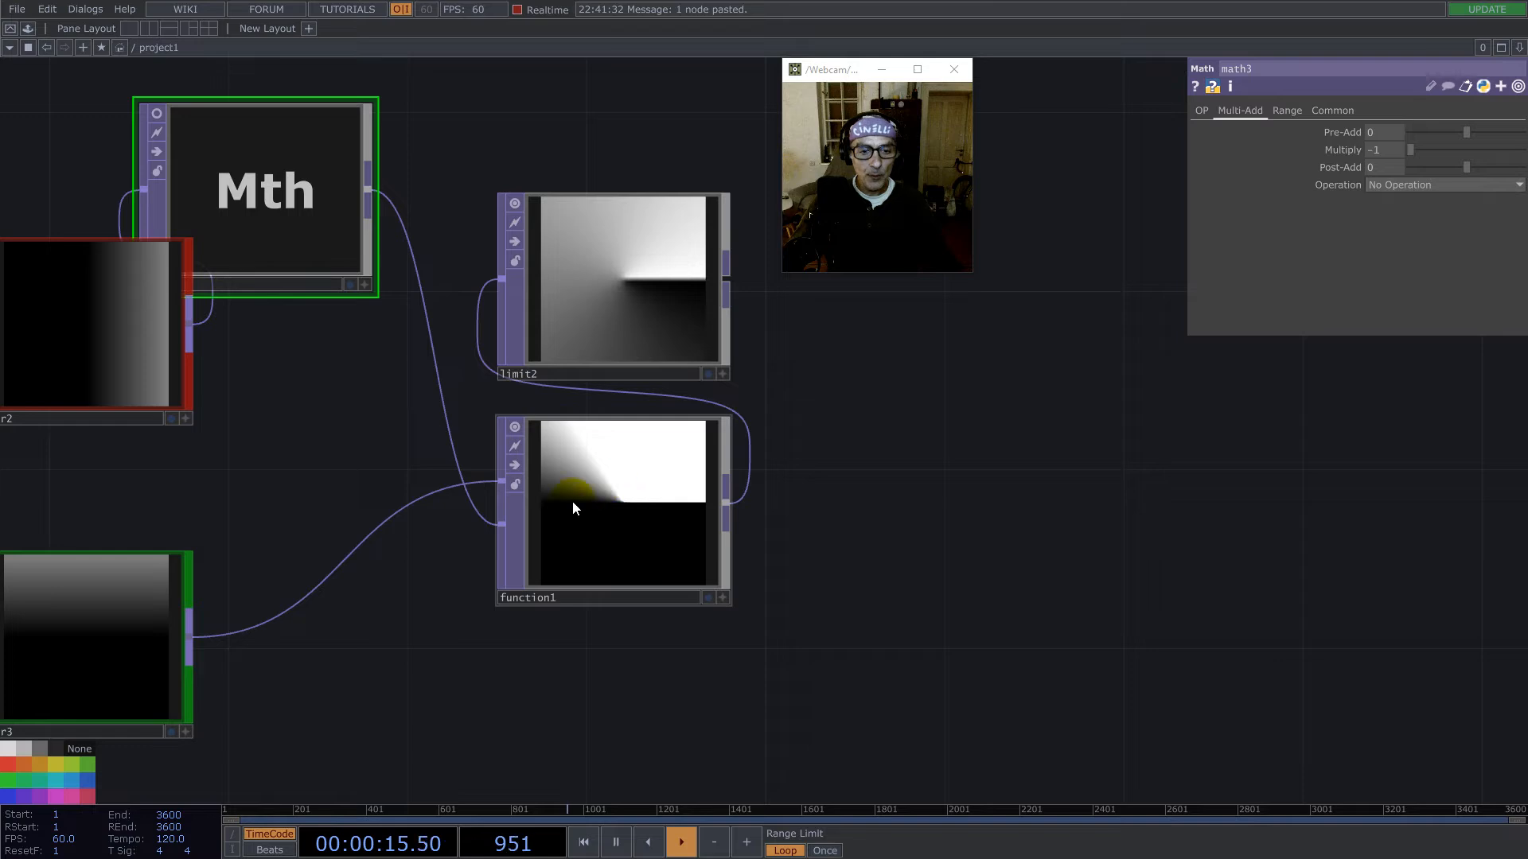
pyautogui.moveTo(607, 300); pyautogui.dragTo(796, 288)
pyautogui.moveTo(730, 292); pyautogui.dragTo(688, 238)
pyautogui.moveTo(846, 372); pyautogui.dragTo(689, 454)
pyautogui.moveTo(573, 279); pyautogui.dragTo(663, 236)
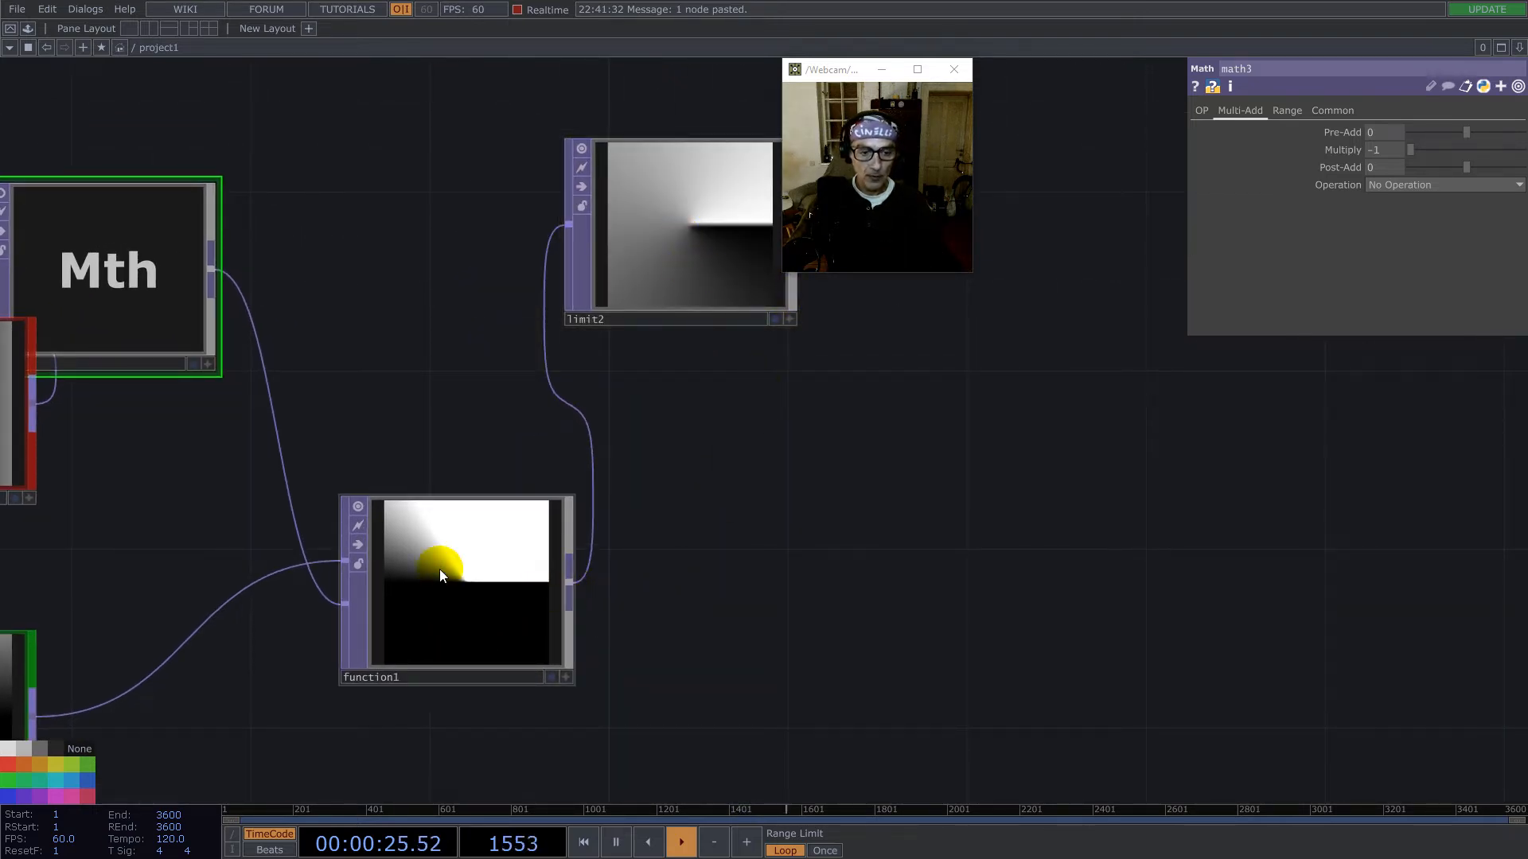
# - Append a Math TOP to function1's output and place it beside function1
pyautogui.click(471, 611)
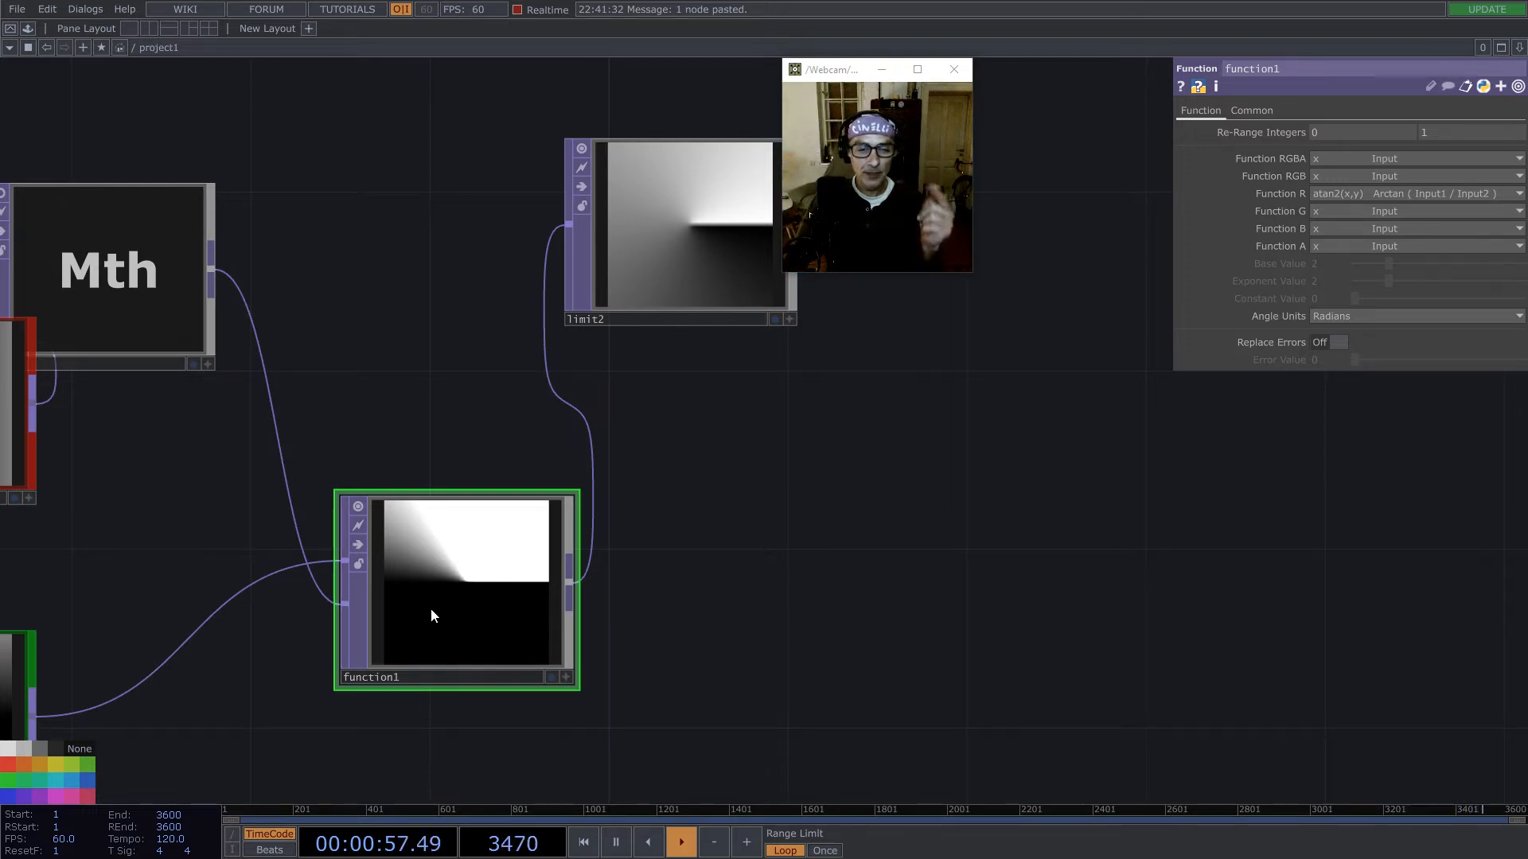
pyautogui.click(571, 585)
pyautogui.write('ma')
pyautogui.click(408, 705)
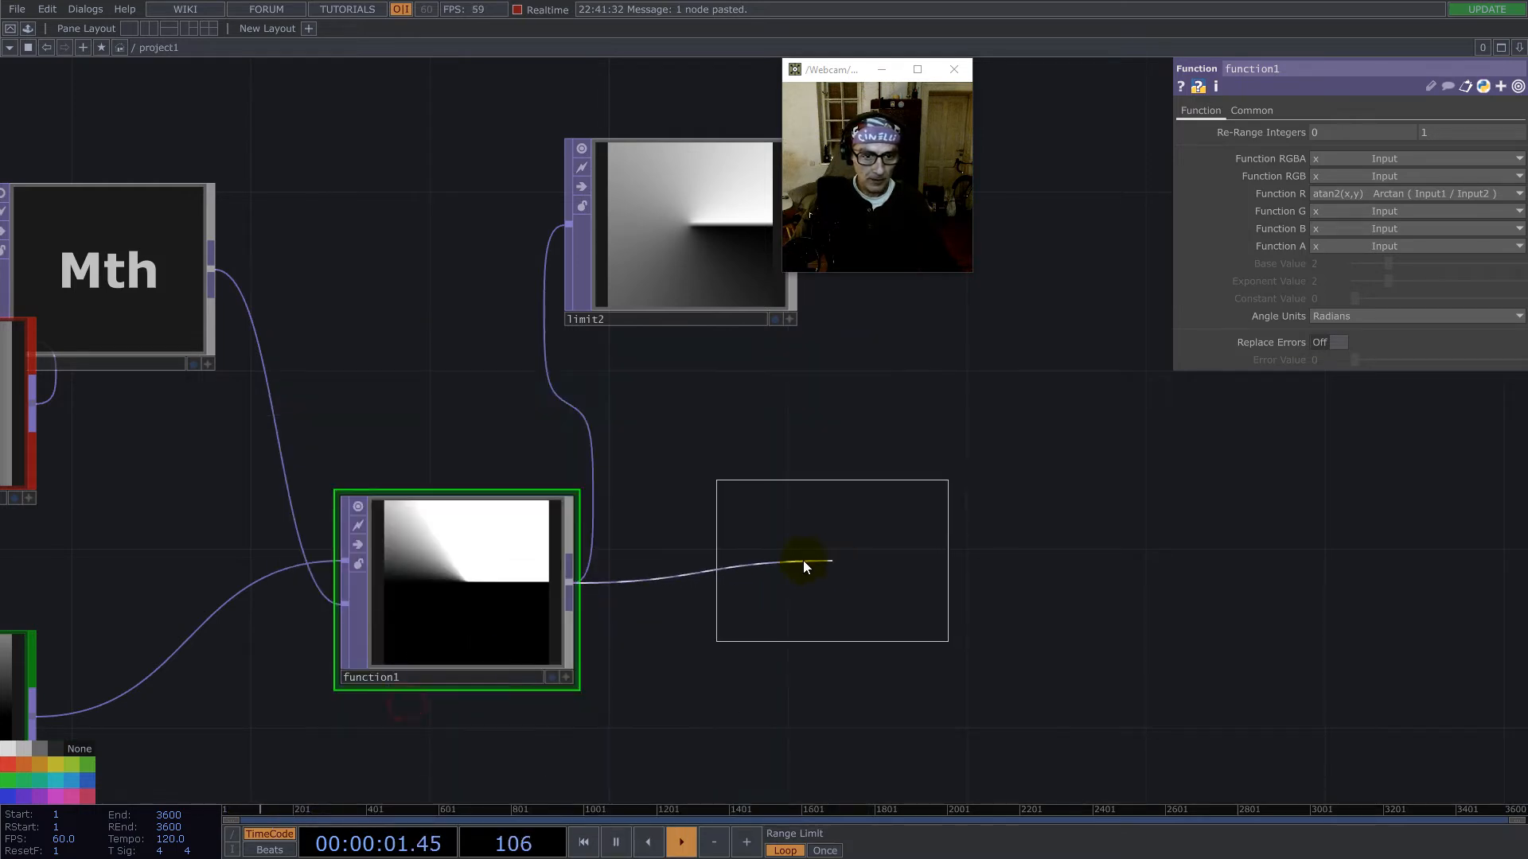
pyautogui.click(756, 567)
# - Set math4's Pre-Add to the expression math.pi
pyautogui.click(1238, 111)
pyautogui.click(1372, 132)
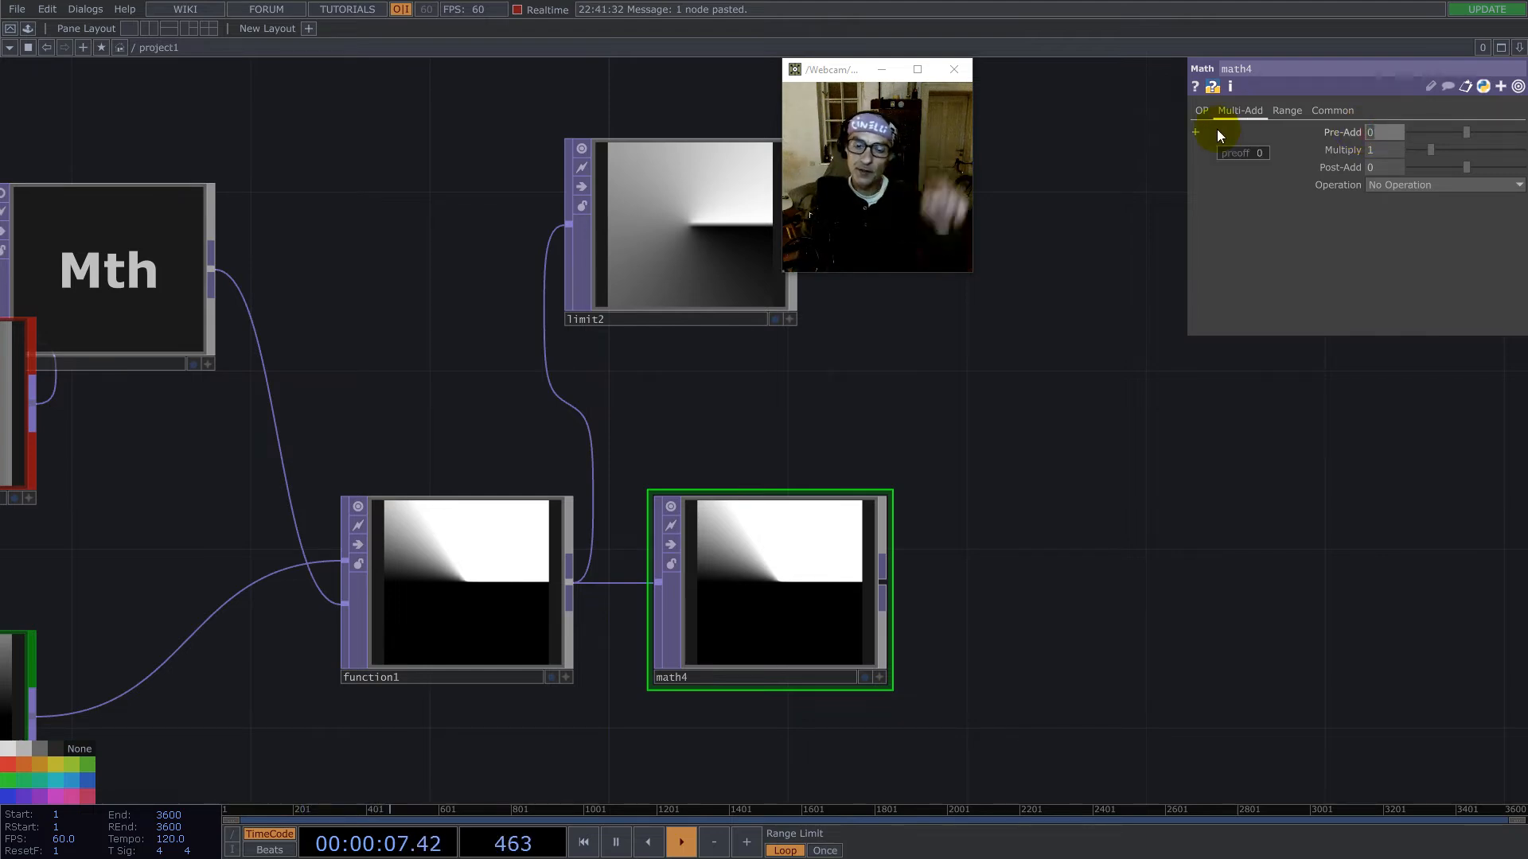
pyautogui.write('math.pi')
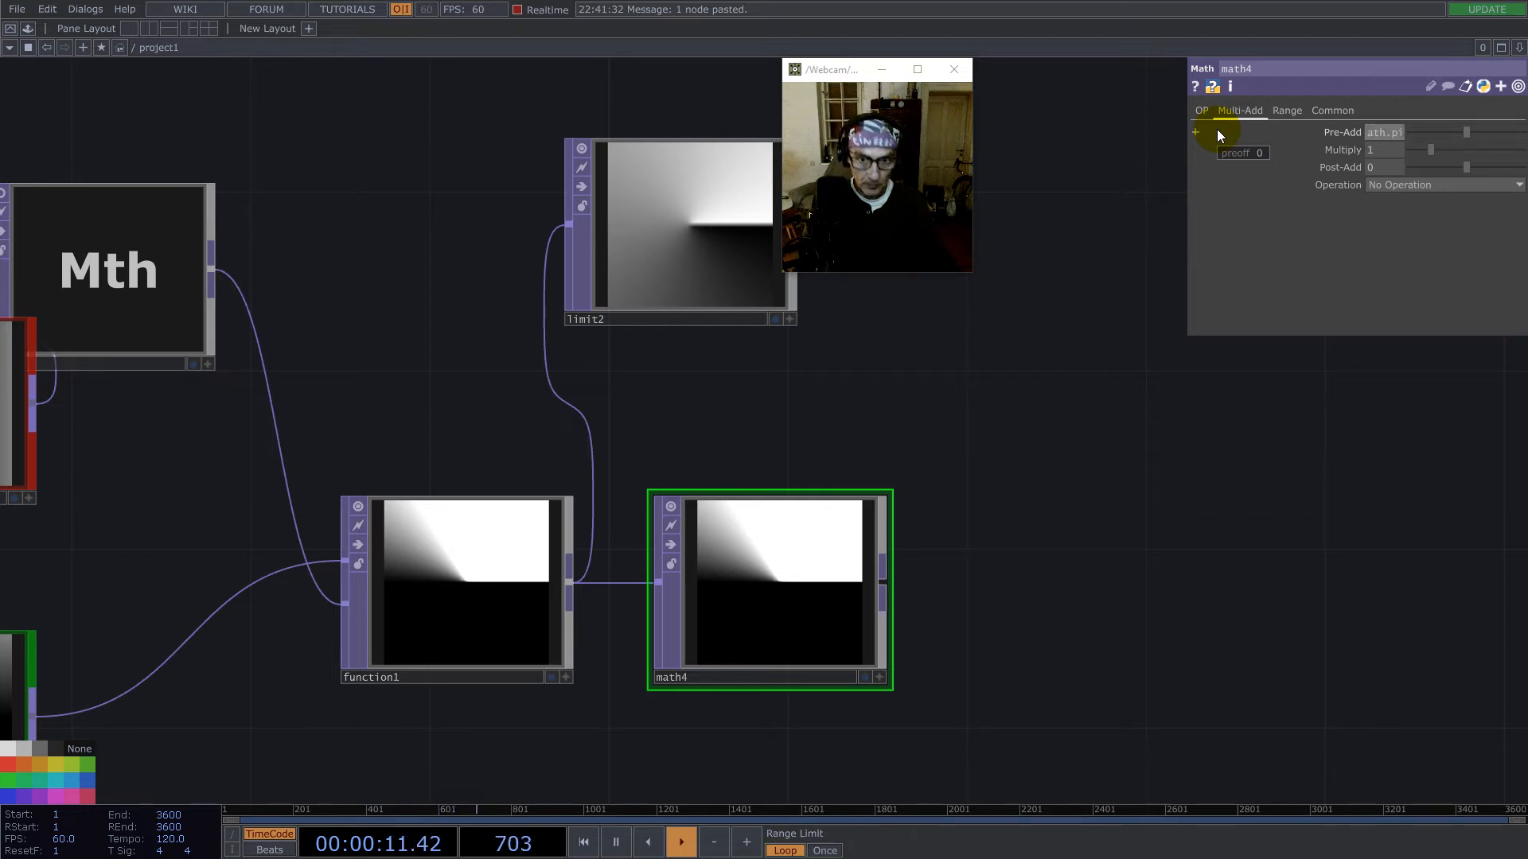
pyautogui.press('Tab')
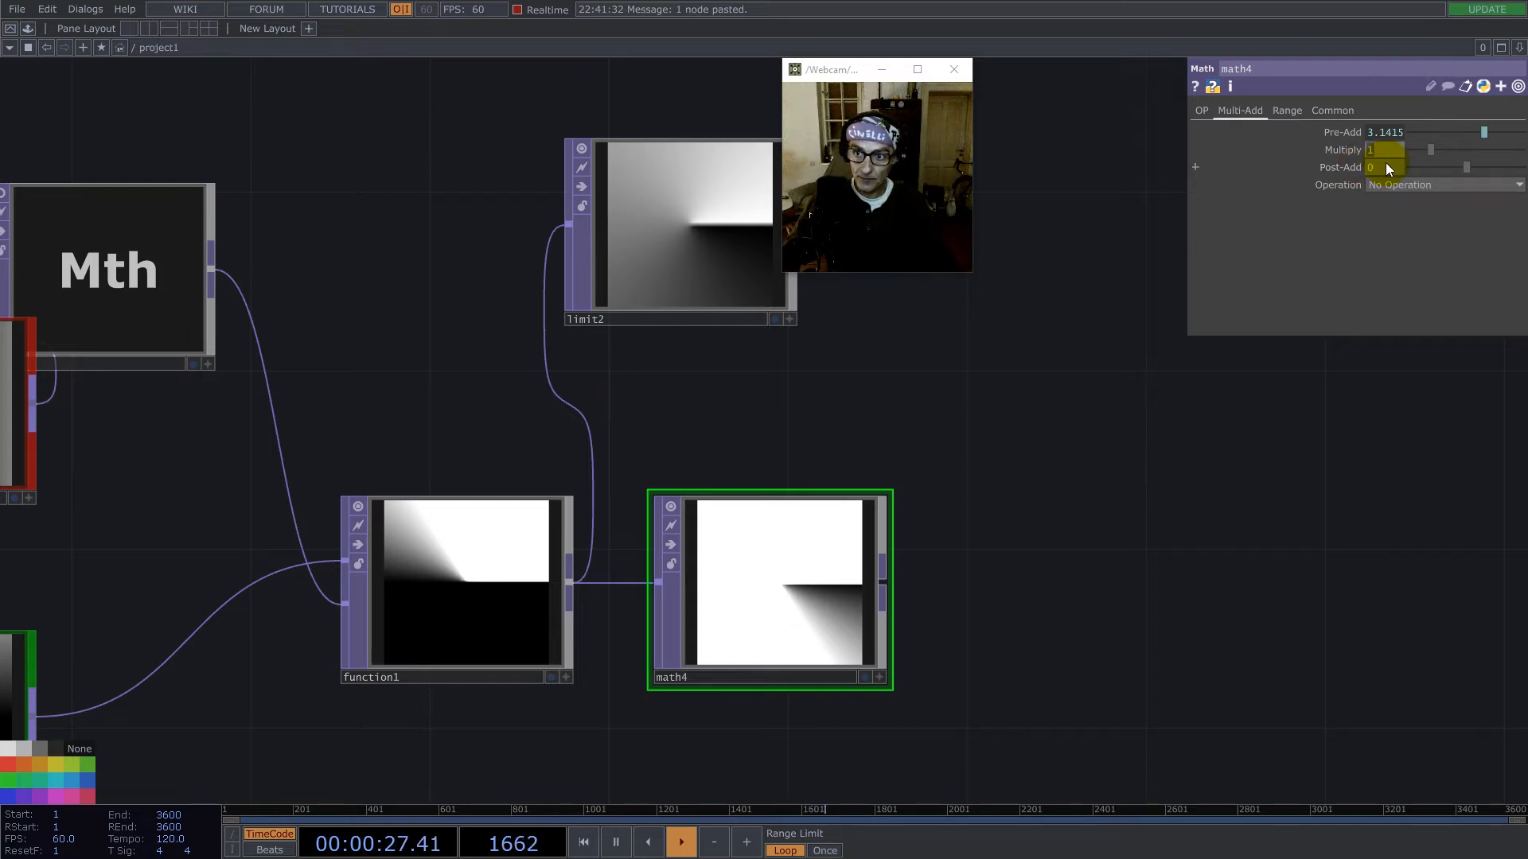
# - Set math4's Multiply to the expression 1/math.pi/2
pyautogui.write('/math.')
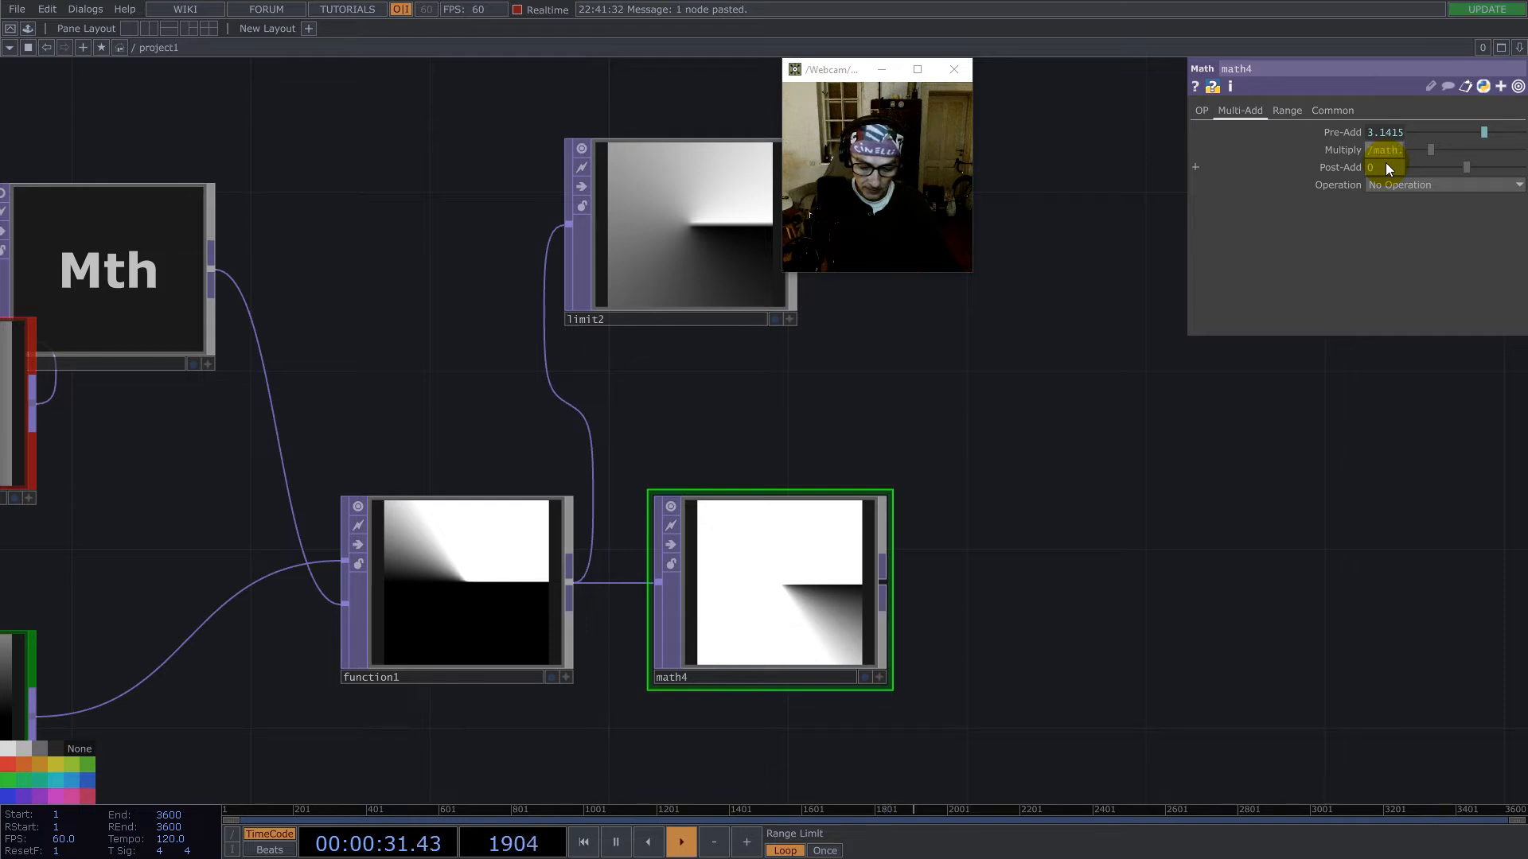
pyautogui.write('pi/2')
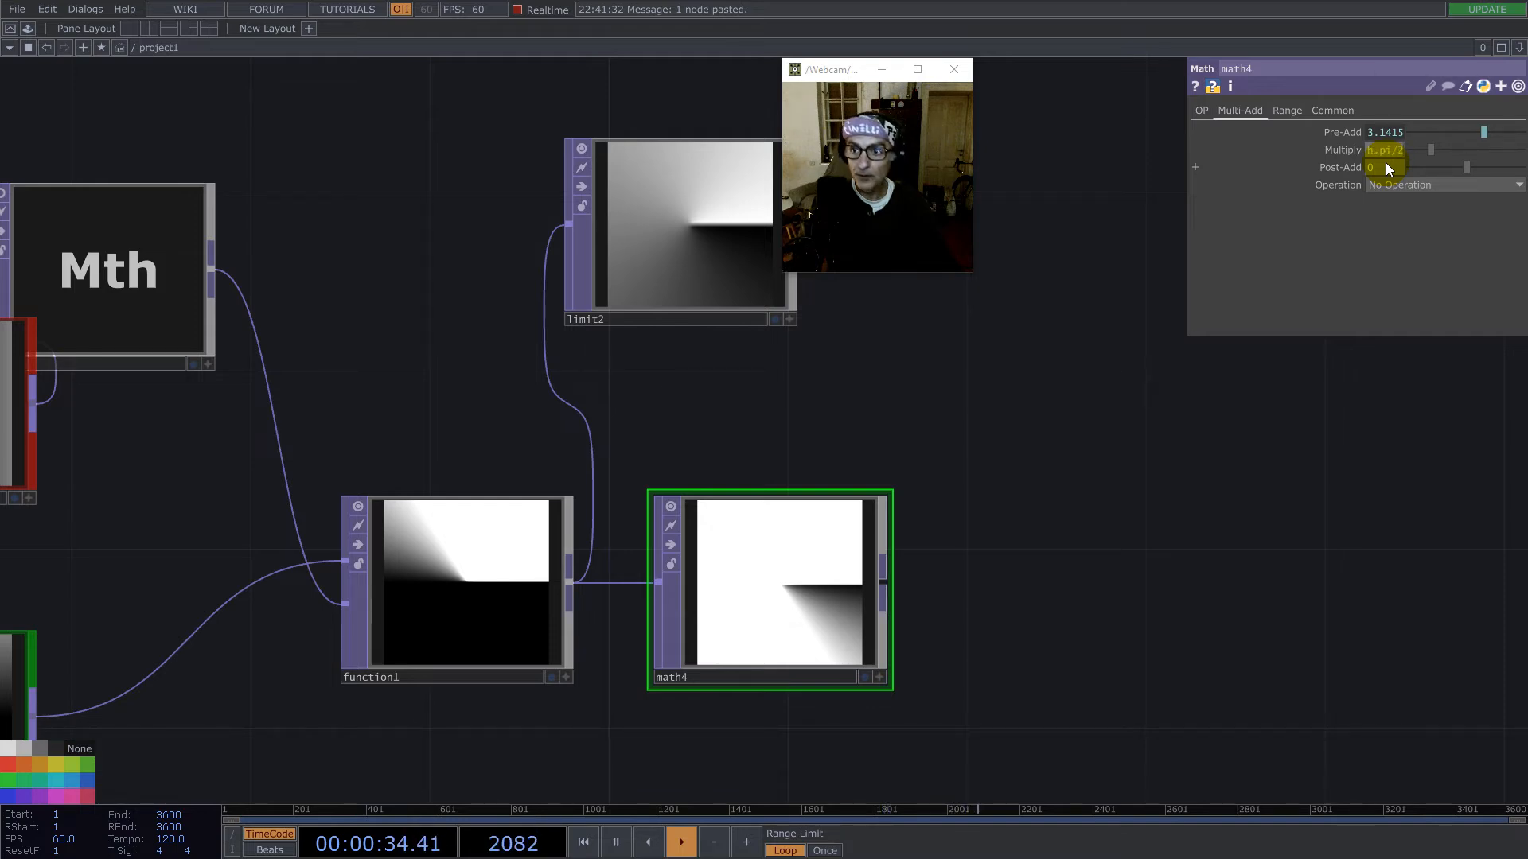
pyautogui.press('Return')
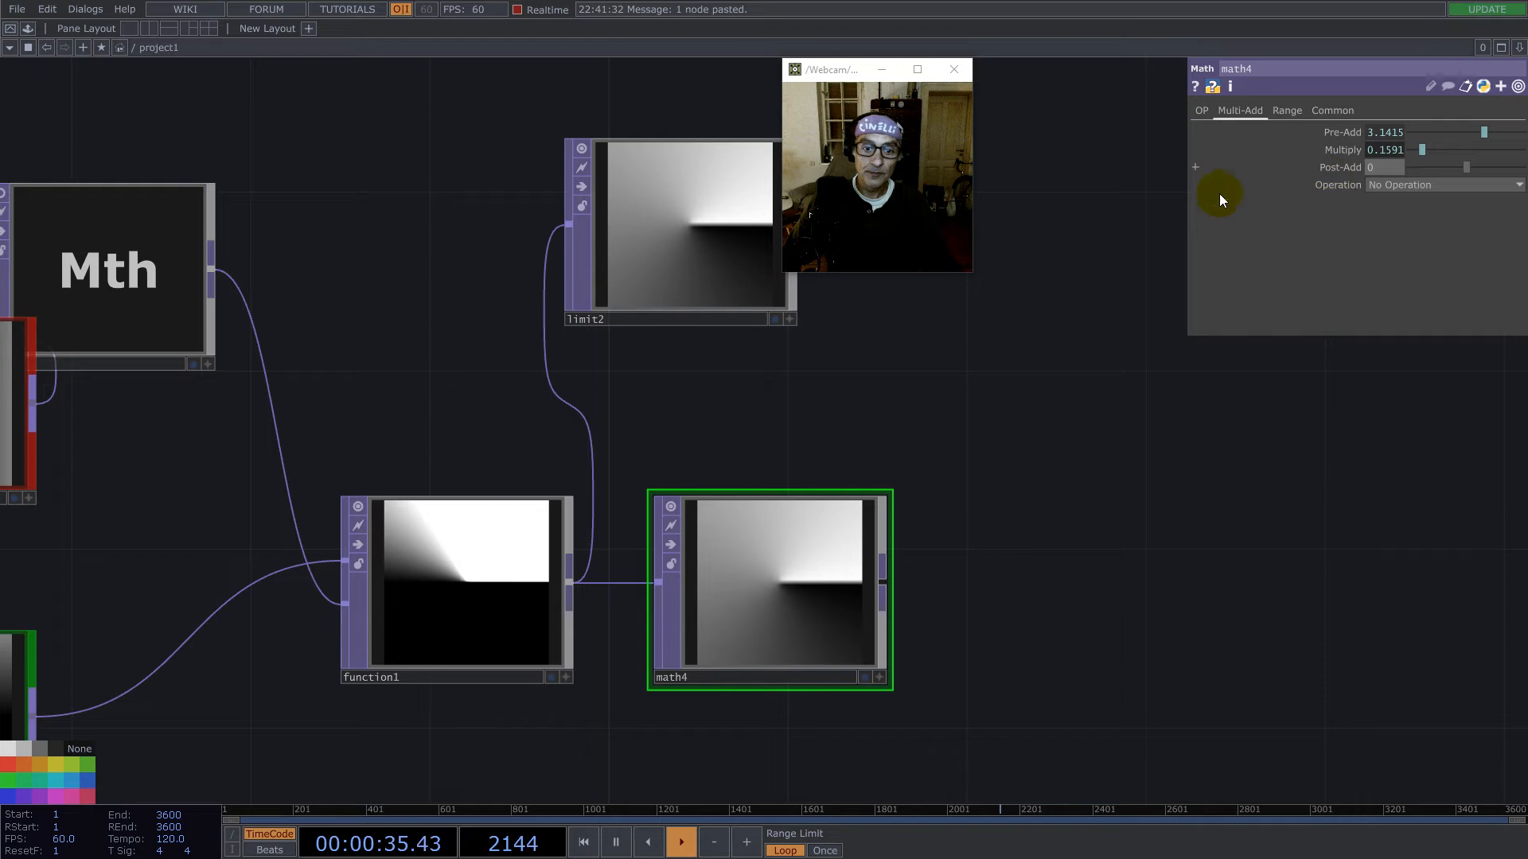
# - Enlarge the math4 node and move limit2 to sit above function1
pyautogui.moveTo(891, 493); pyautogui.dragTo(1034, 384)
pyautogui.moveTo(813, 479); pyautogui.dragTo(828, 547)
pyautogui.scroll(-5, 868, 485)
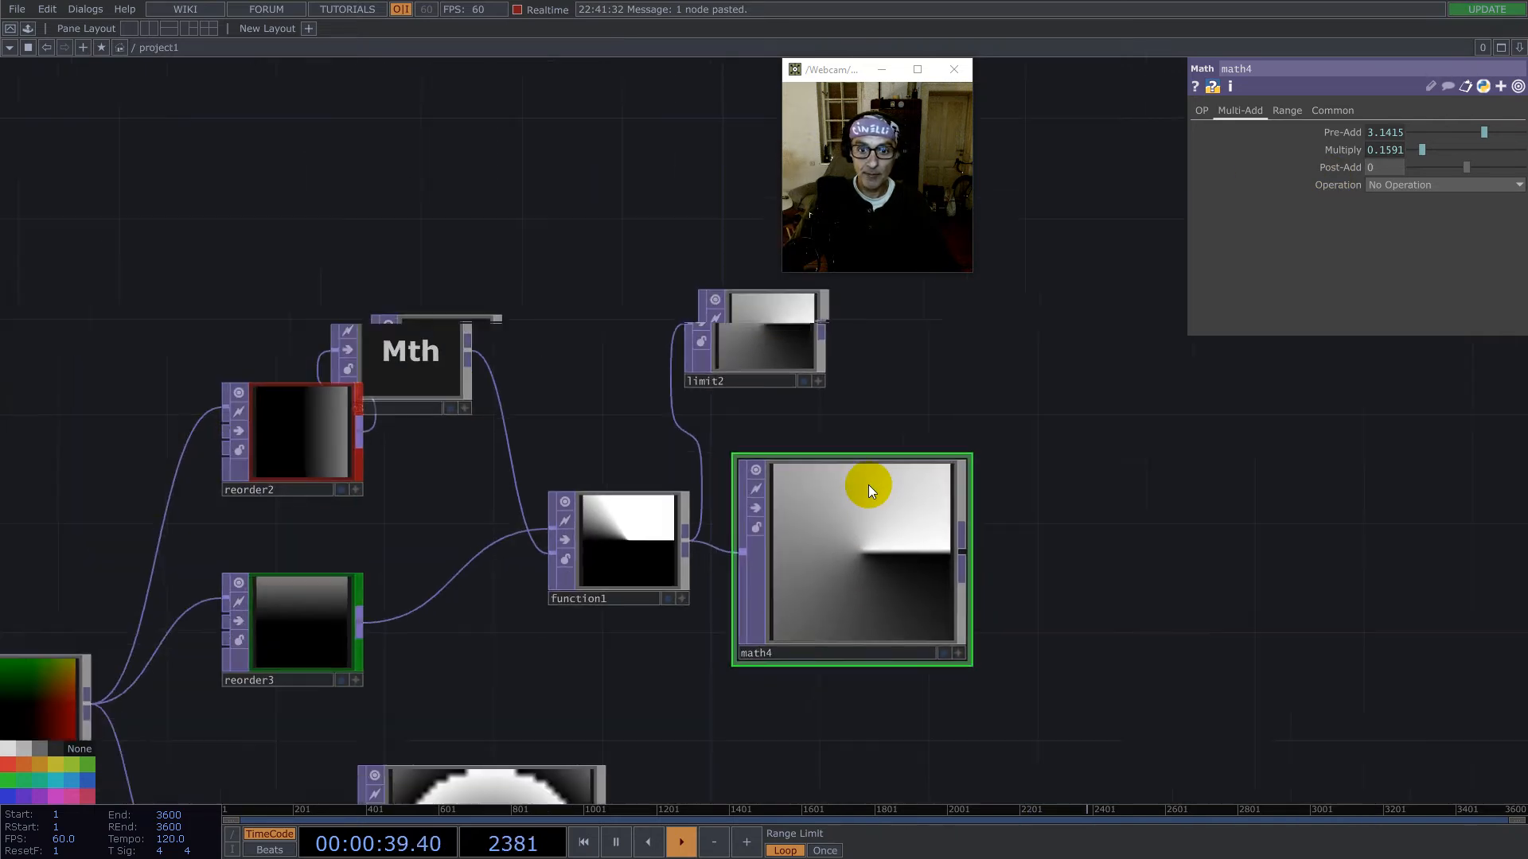
pyautogui.click(788, 370)
pyautogui.moveTo(788, 368); pyautogui.dragTo(694, 386)
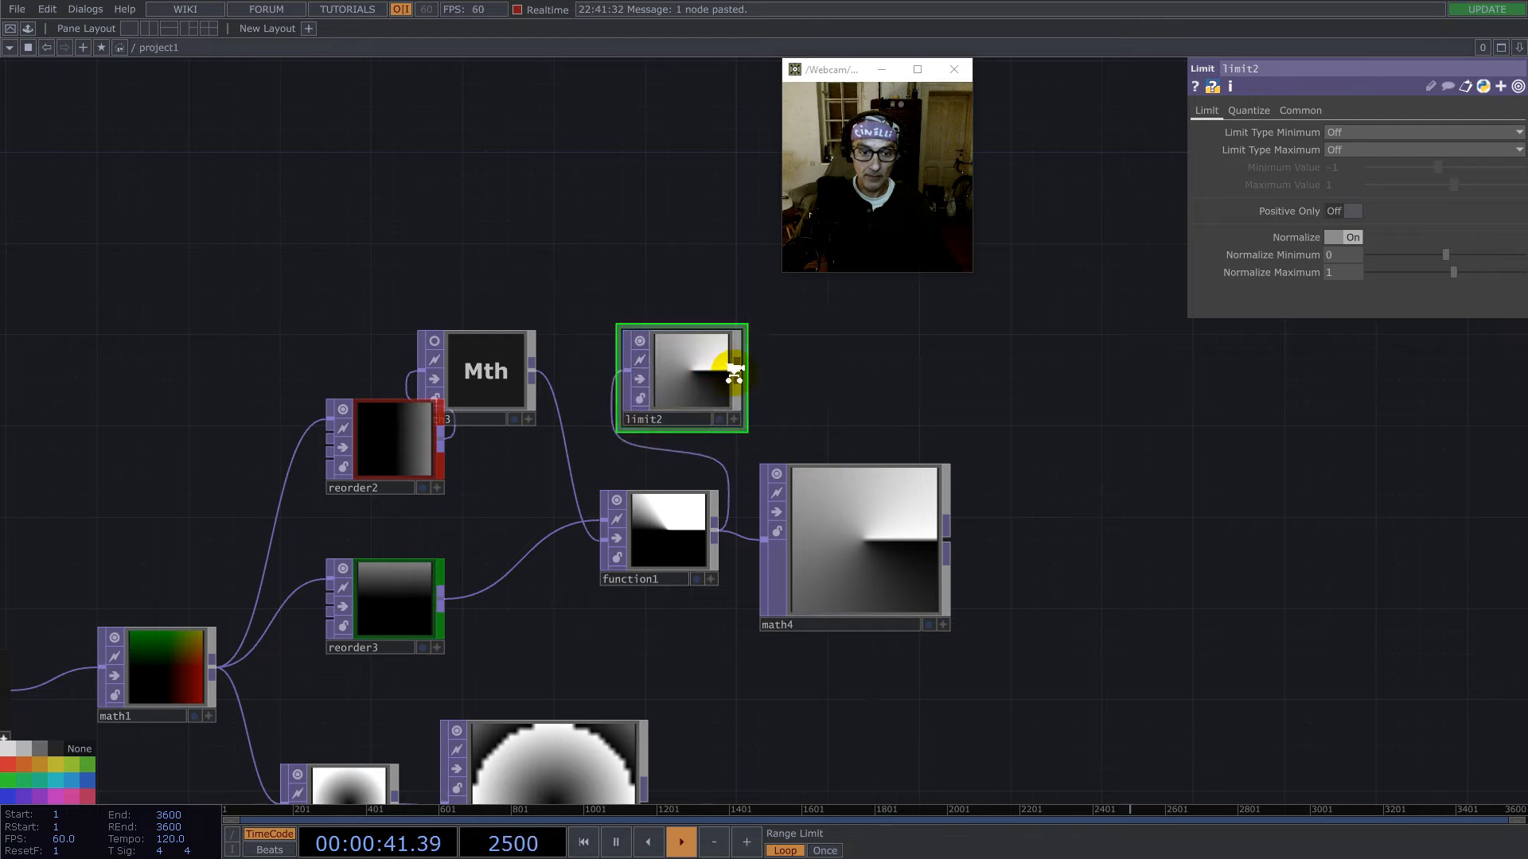
# - Select all the nodes in the network and set their Input Smoothness and Viewer Smoothness to Nearest Pixel
pyautogui.scroll(-5, 731, 375)
pyautogui.moveTo(825, 605); pyautogui.dragTo(1038, 511)
pyautogui.click(809, 530)
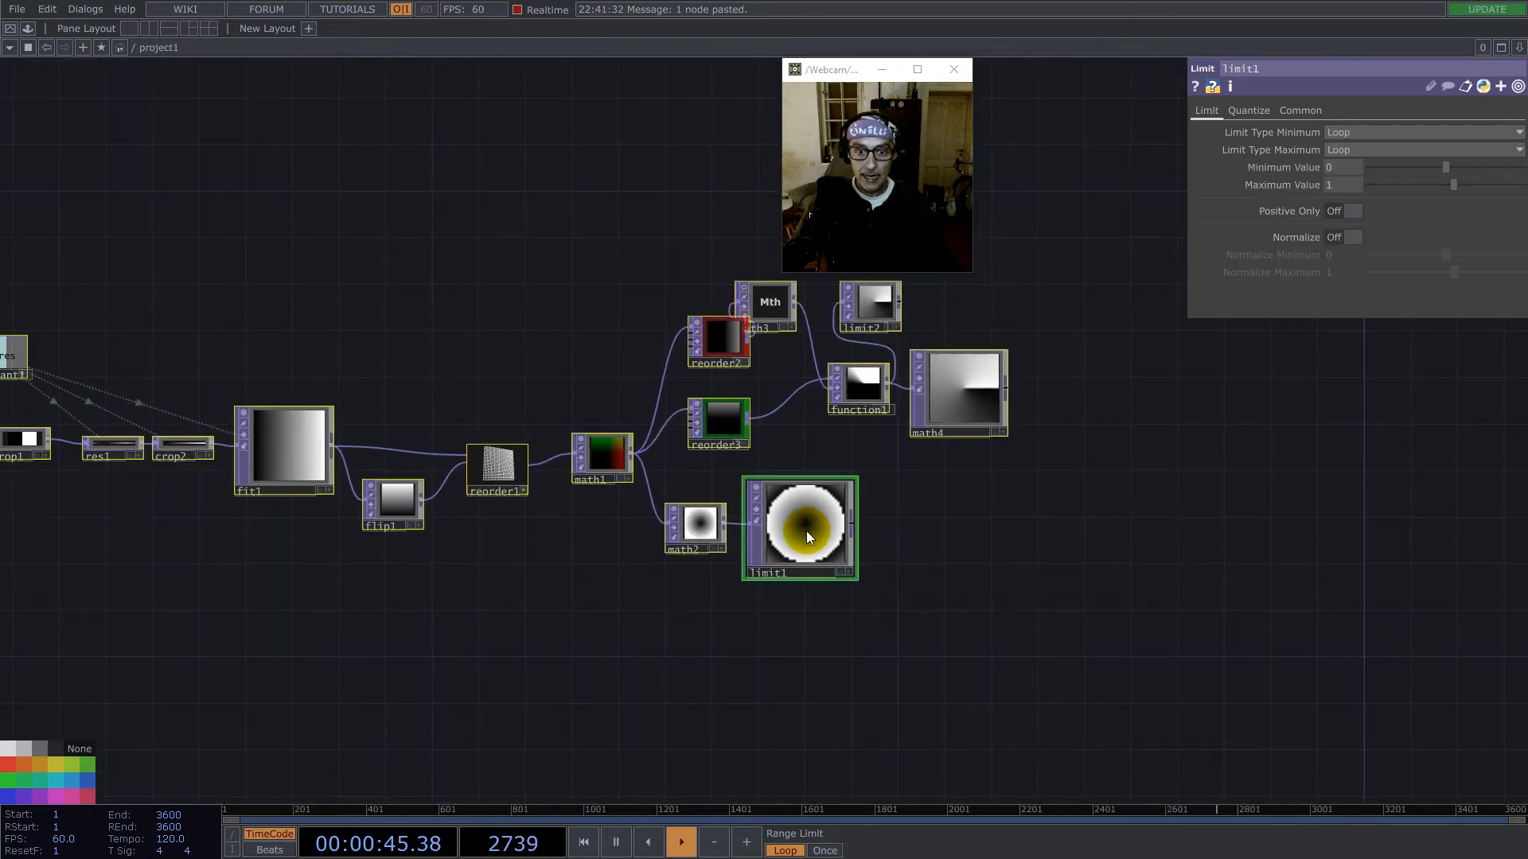
pyautogui.click(1297, 109)
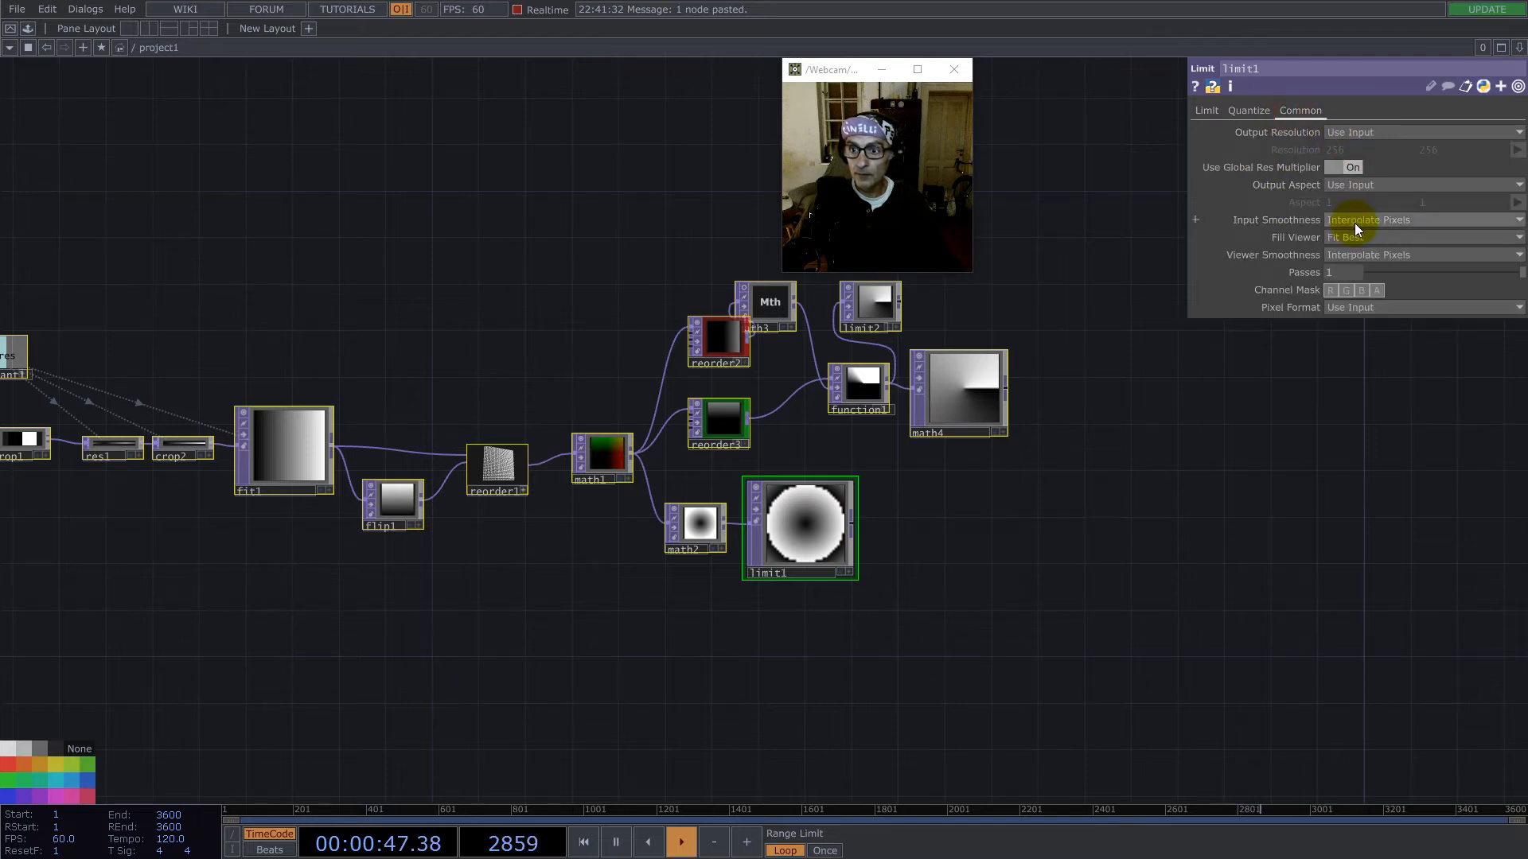
pyautogui.click(1356, 255)
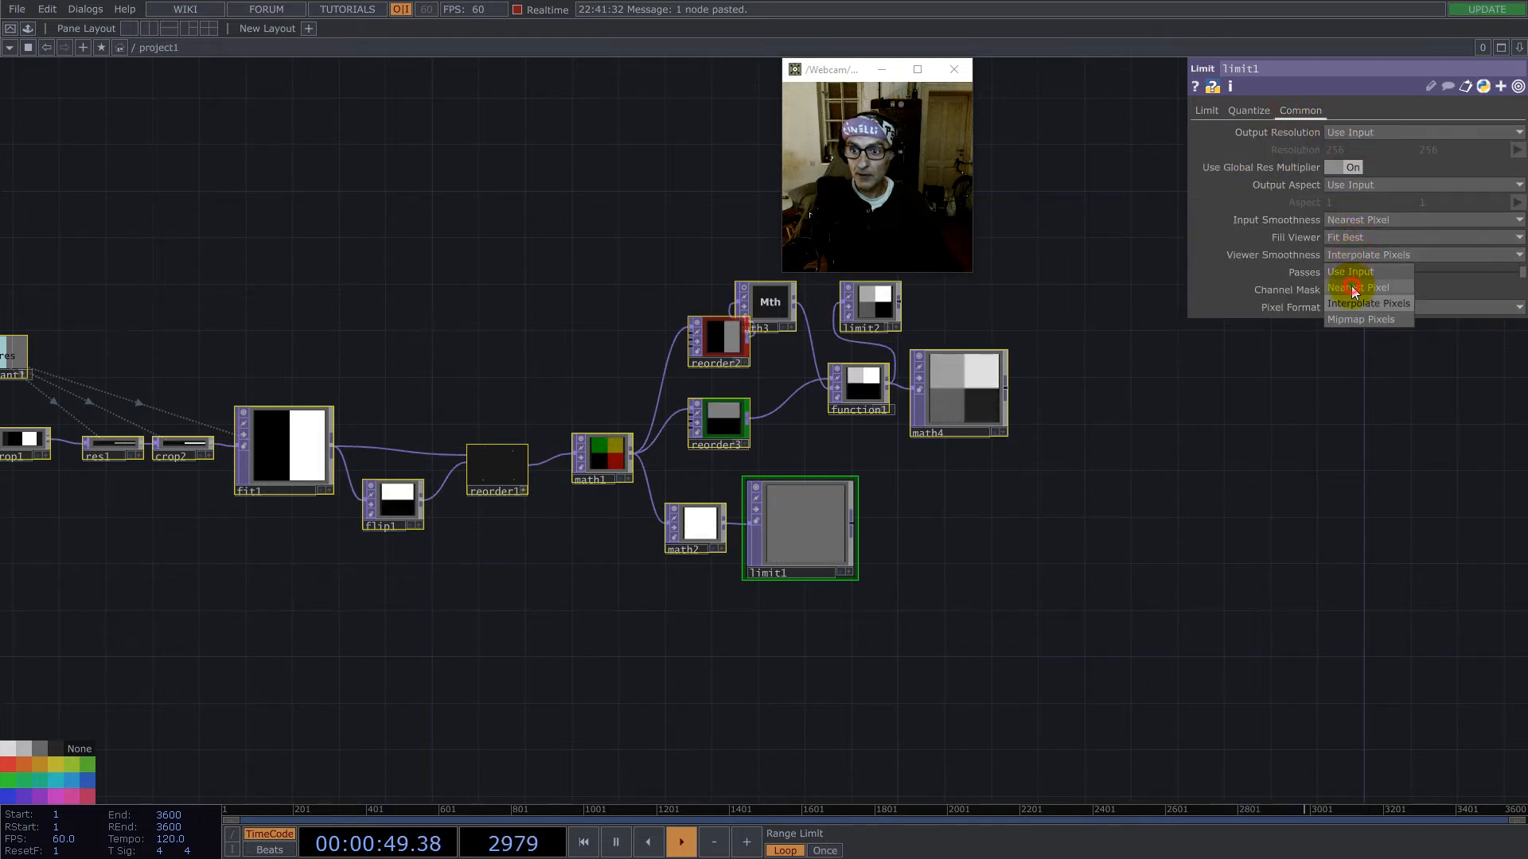
pyautogui.click(1351, 289)
# - Set res1's Input Smoothness to Interpolate Pixels
pyautogui.moveTo(162, 401); pyautogui.dragTo(416, 425)
pyautogui.click(367, 468)
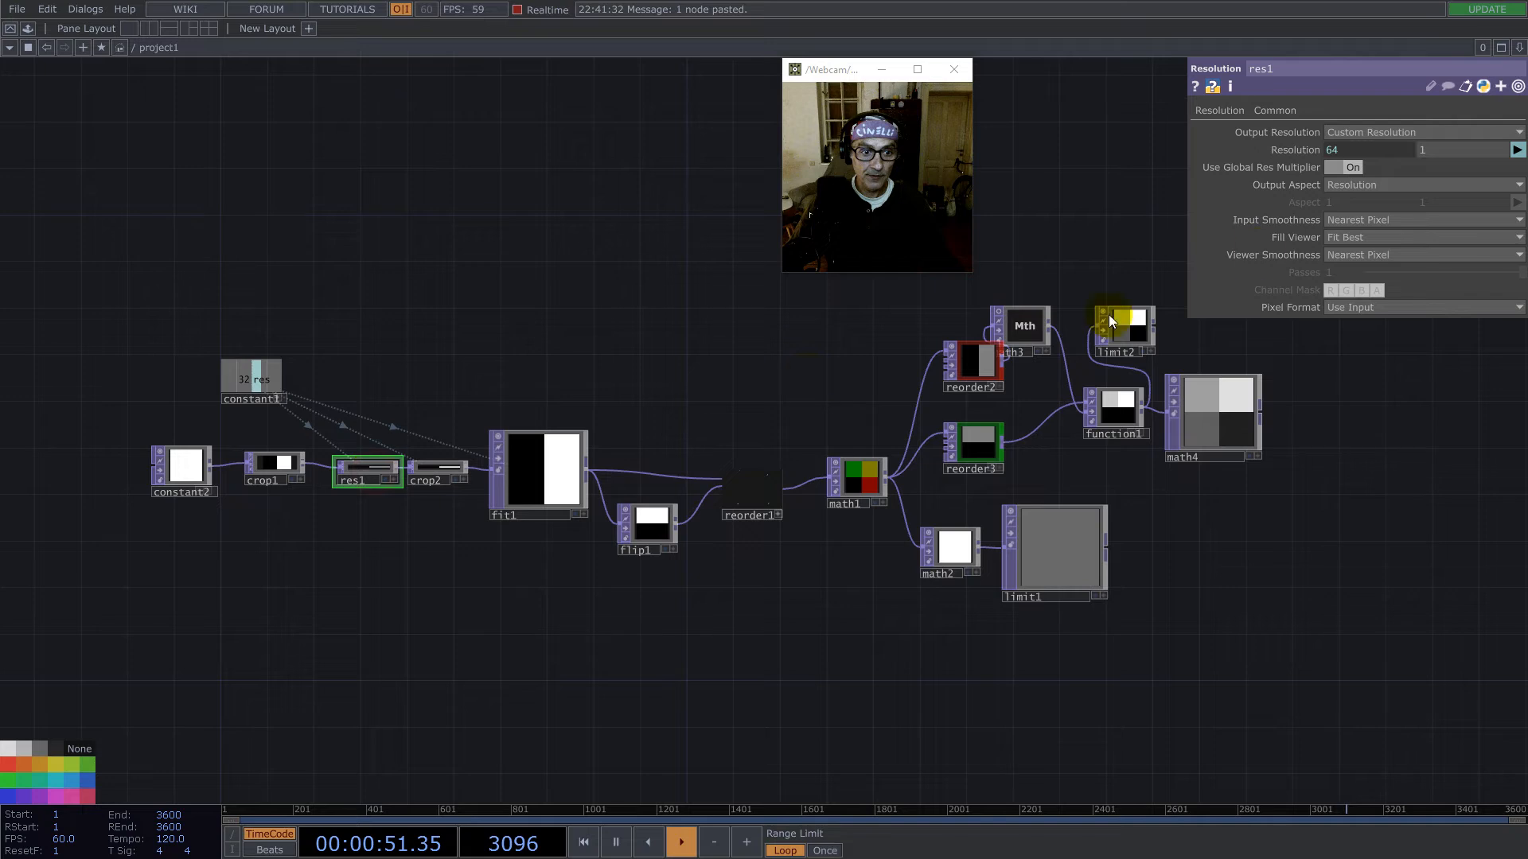
pyautogui.click(1353, 219)
pyautogui.click(1358, 253)
# - Move limit1 up so it sits beside math2
pyautogui.moveTo(1382, 563); pyautogui.dragTo(1040, 555)
pyautogui.scroll(4, 787, 550)
pyautogui.scroll(3, 787, 550)
pyautogui.moveTo(654, 526); pyautogui.dragTo(676, 639)
pyautogui.moveTo(886, 558); pyautogui.dragTo(828, 457)
pyautogui.click(653, 575)
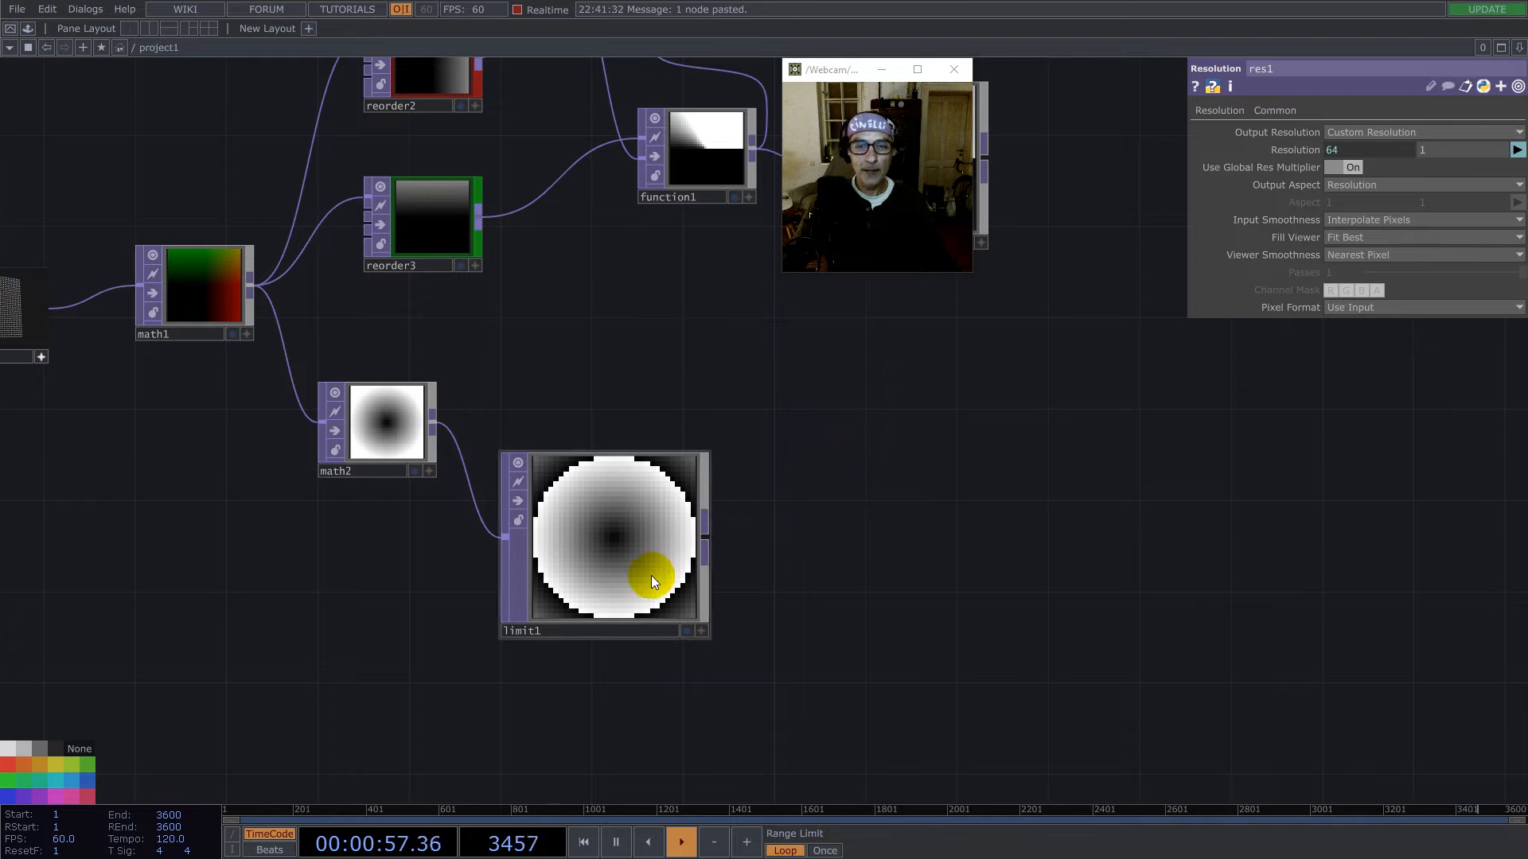
pyautogui.moveTo(598, 590); pyautogui.dragTo(628, 457)
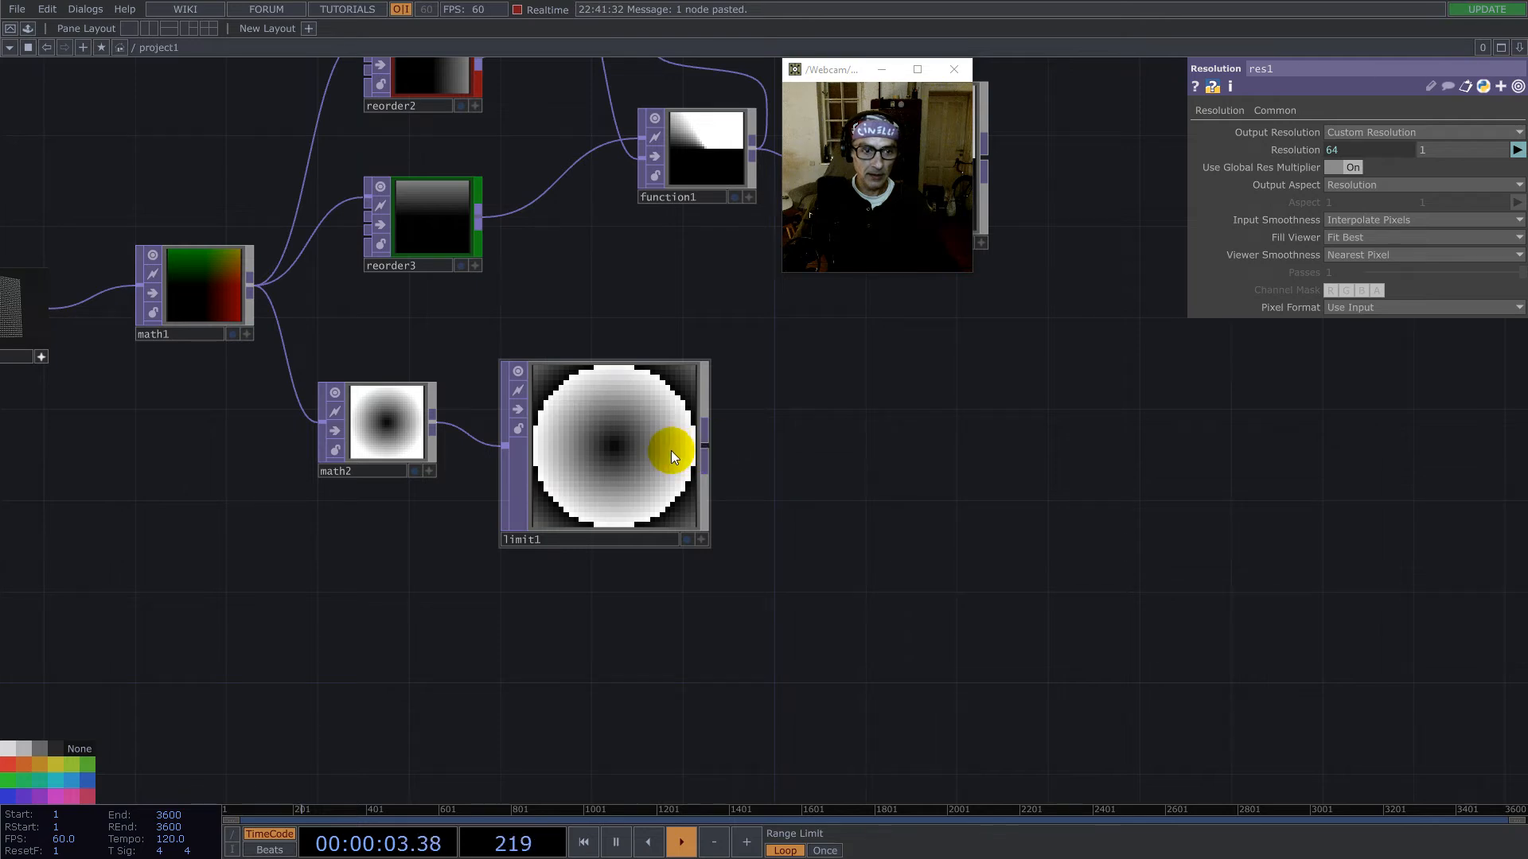
# - Append a Ramp TOP to limit1's output and set its Combine with Input to Set Resolution Only
pyautogui.rightClick(706, 450)
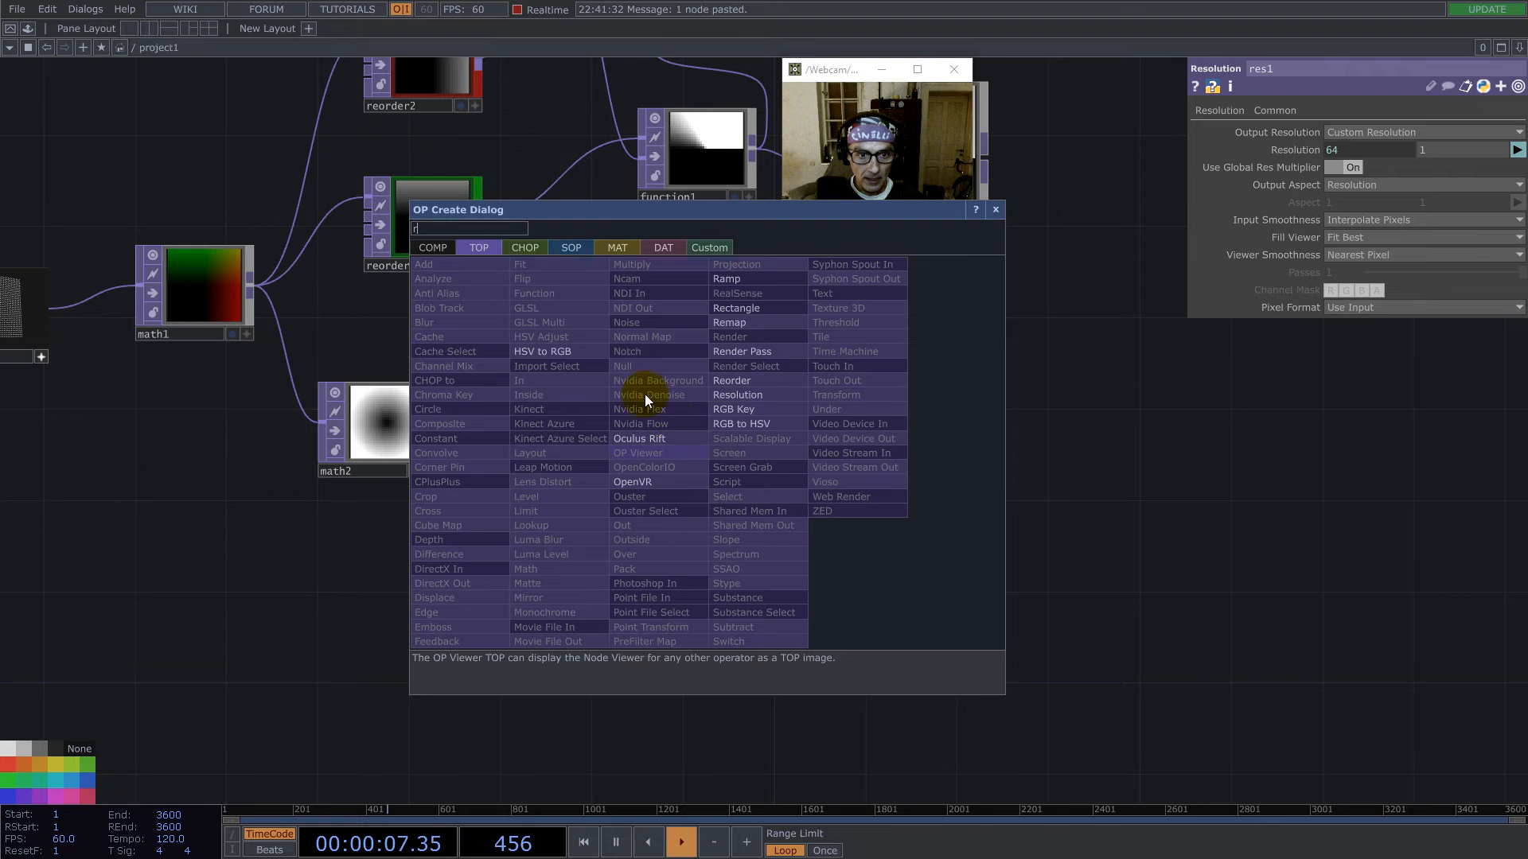
pyautogui.click(739, 279)
pyautogui.click(816, 586)
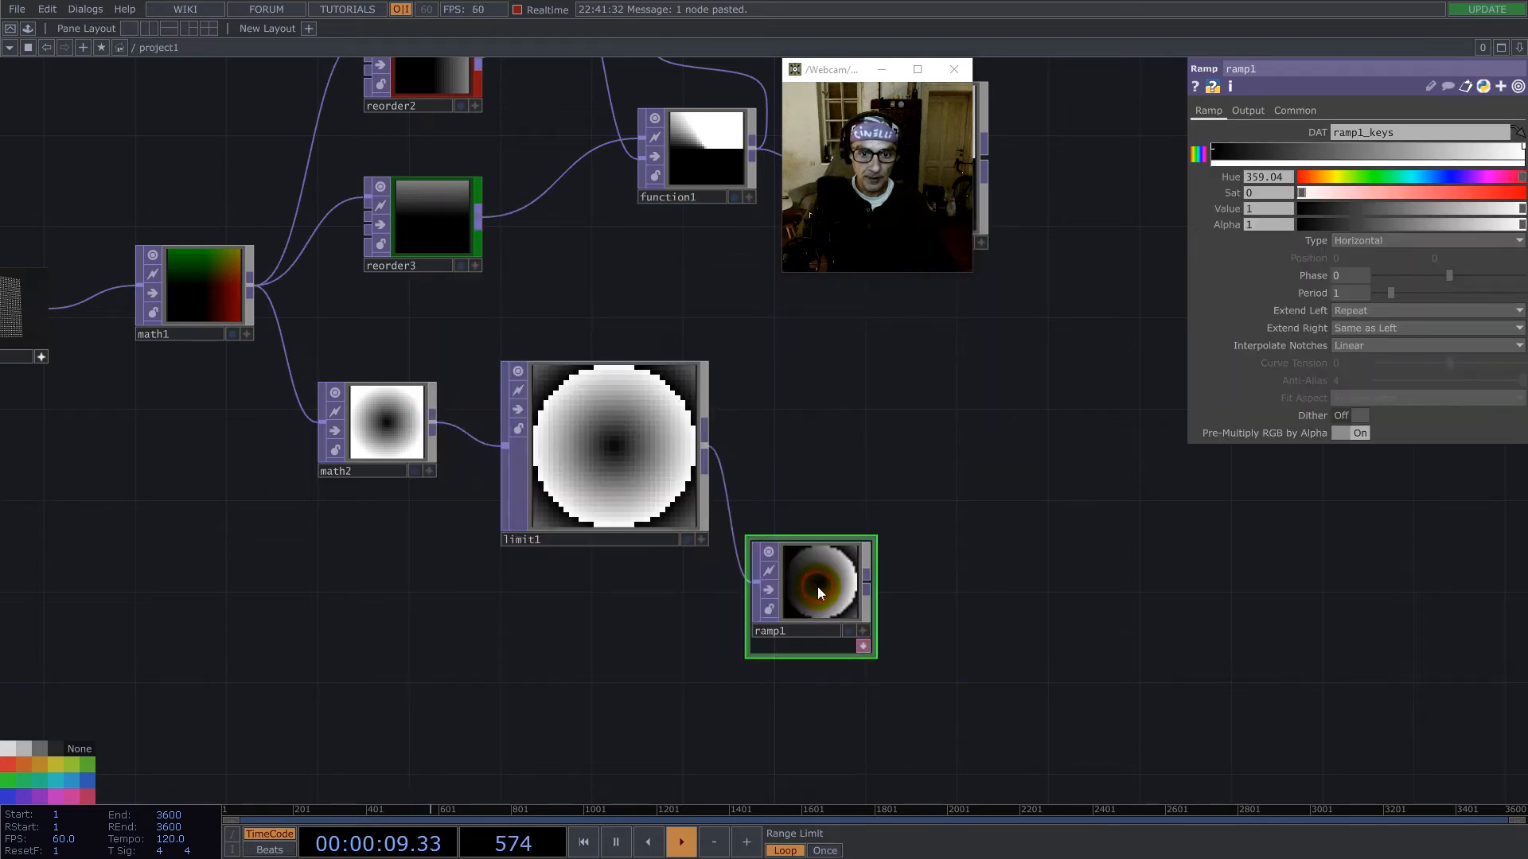
pyautogui.click(1247, 111)
pyautogui.click(1366, 133)
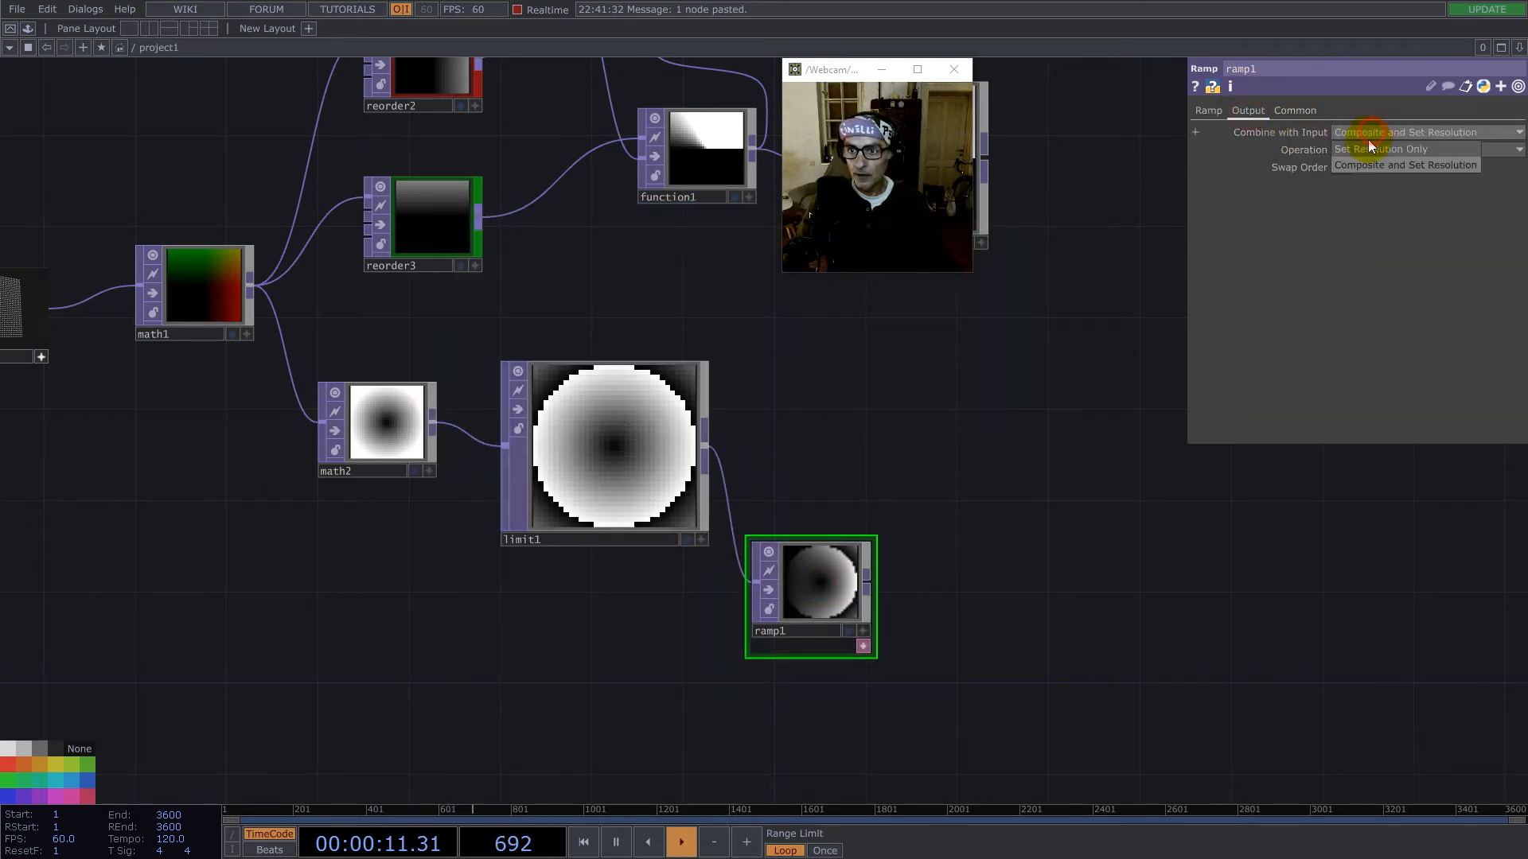
pyautogui.click(1393, 148)
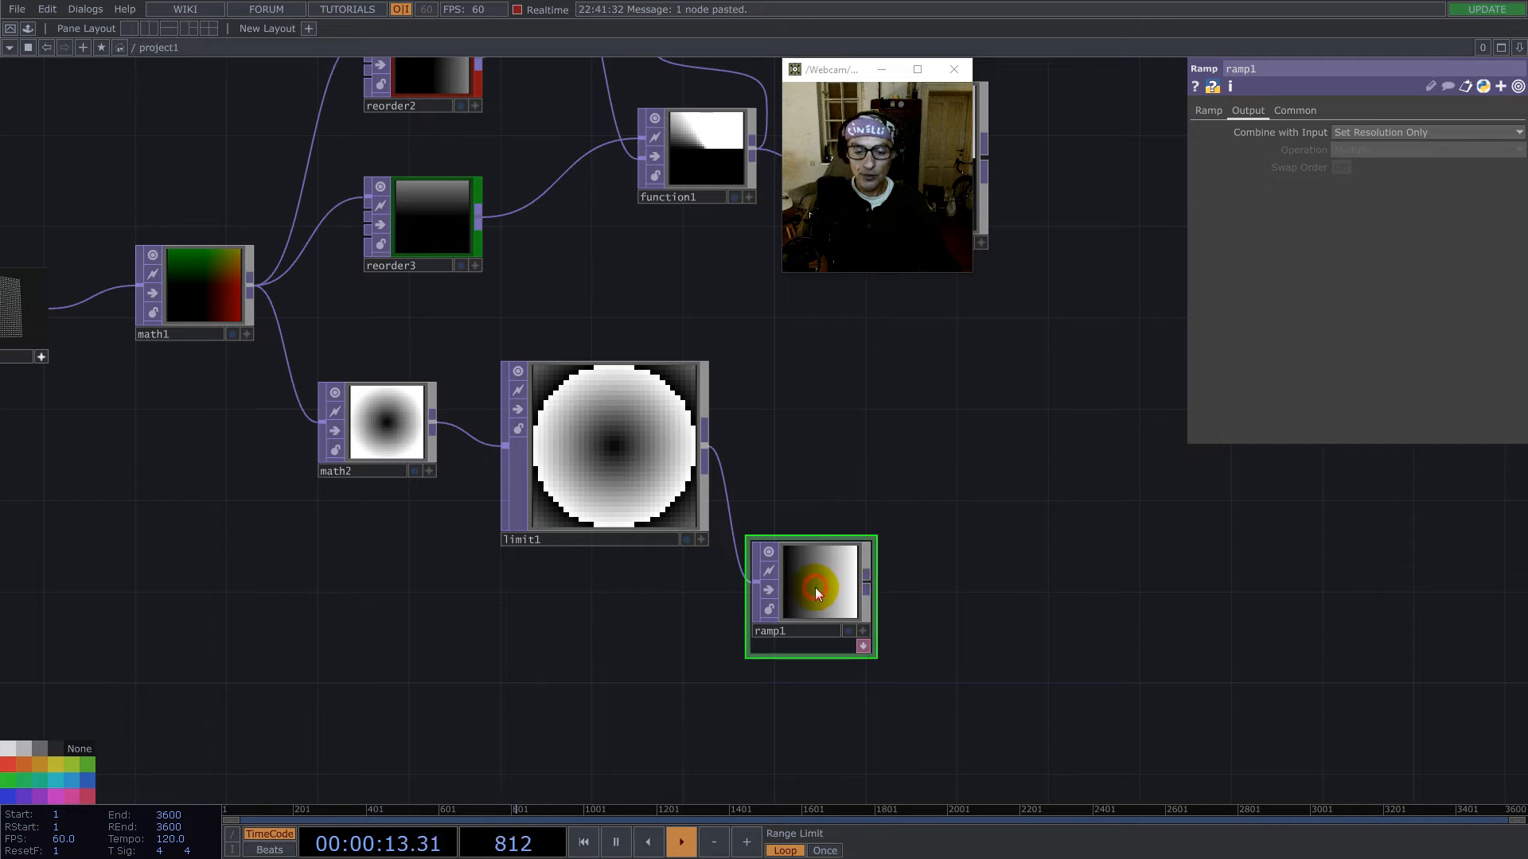
pyautogui.moveTo(819, 591); pyautogui.dragTo(864, 568)
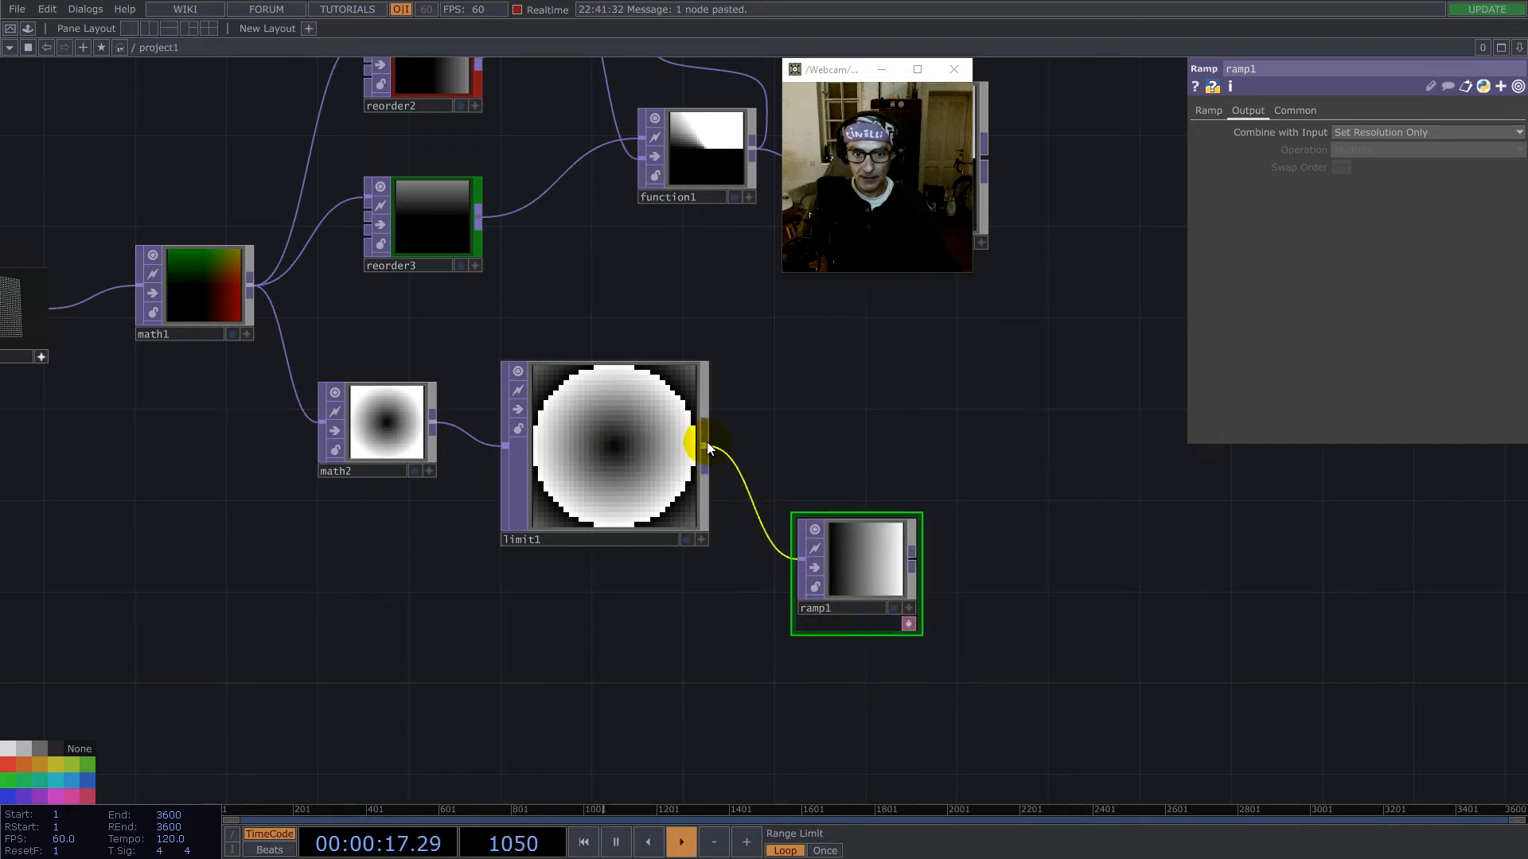
# - Set ramp1's Viewer Smoothness to Nearest Pixel
pyautogui.click(1294, 111)
pyautogui.click(1387, 254)
pyautogui.click(1385, 288)
# - Set ramp1's Type to Circular and its Anti-Alias to 1
pyautogui.click(1208, 113)
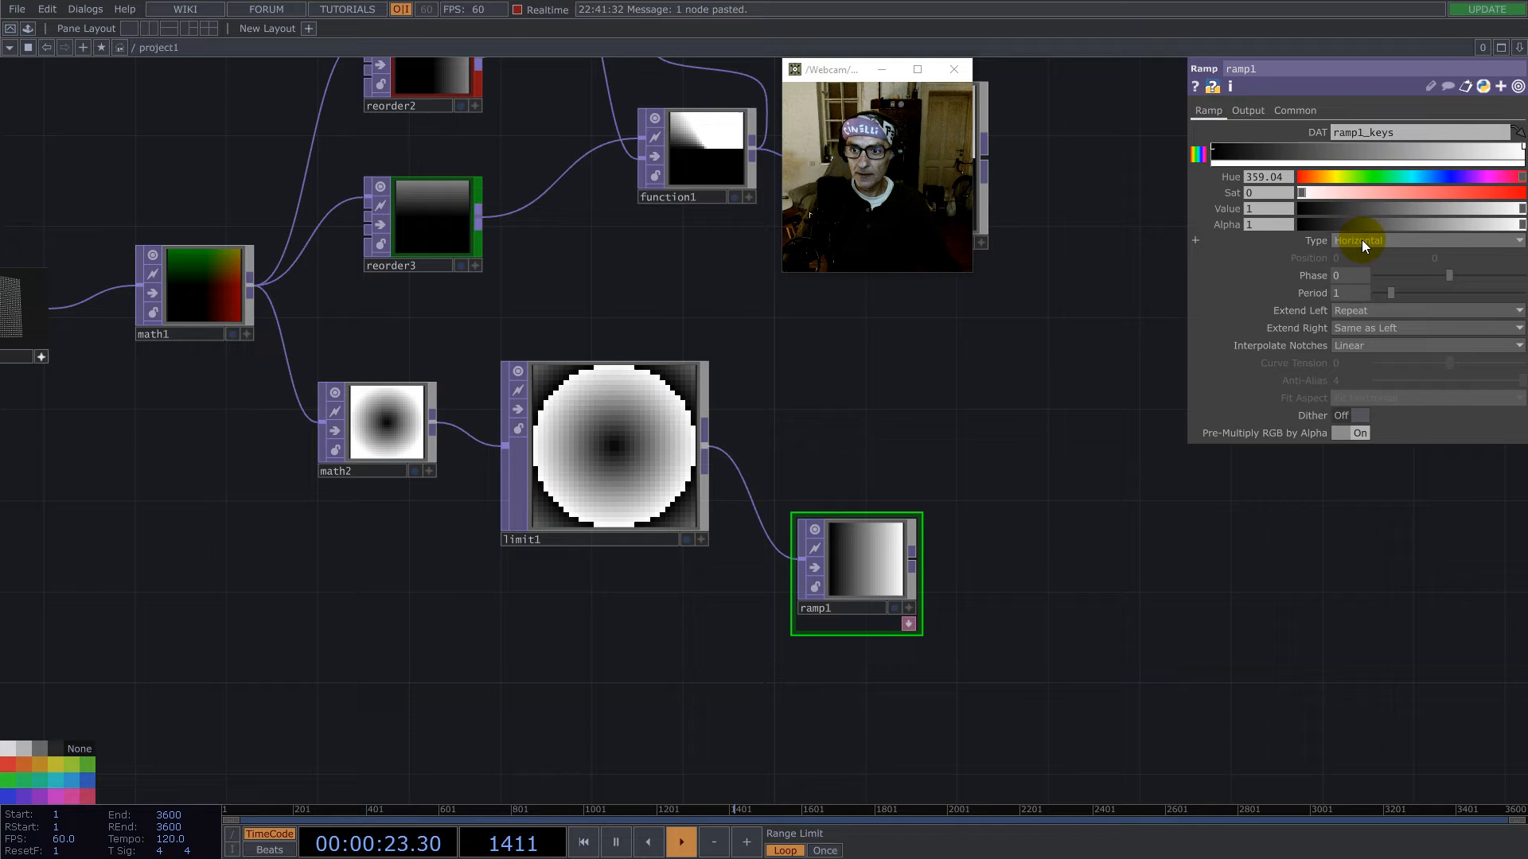
pyautogui.click(1362, 240)
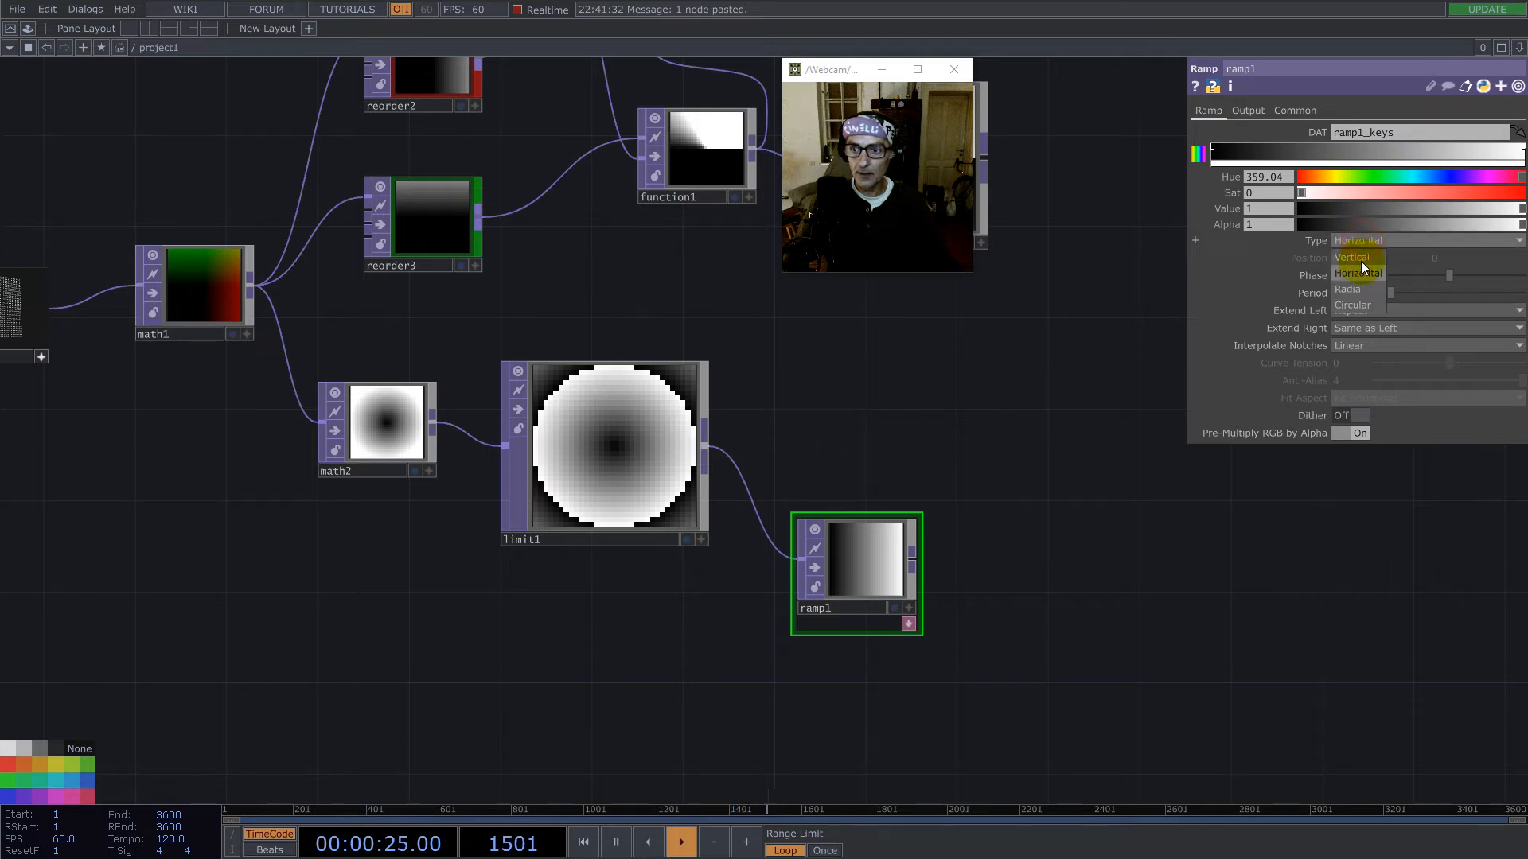
pyautogui.click(1356, 307)
pyautogui.scroll(2, 913, 528)
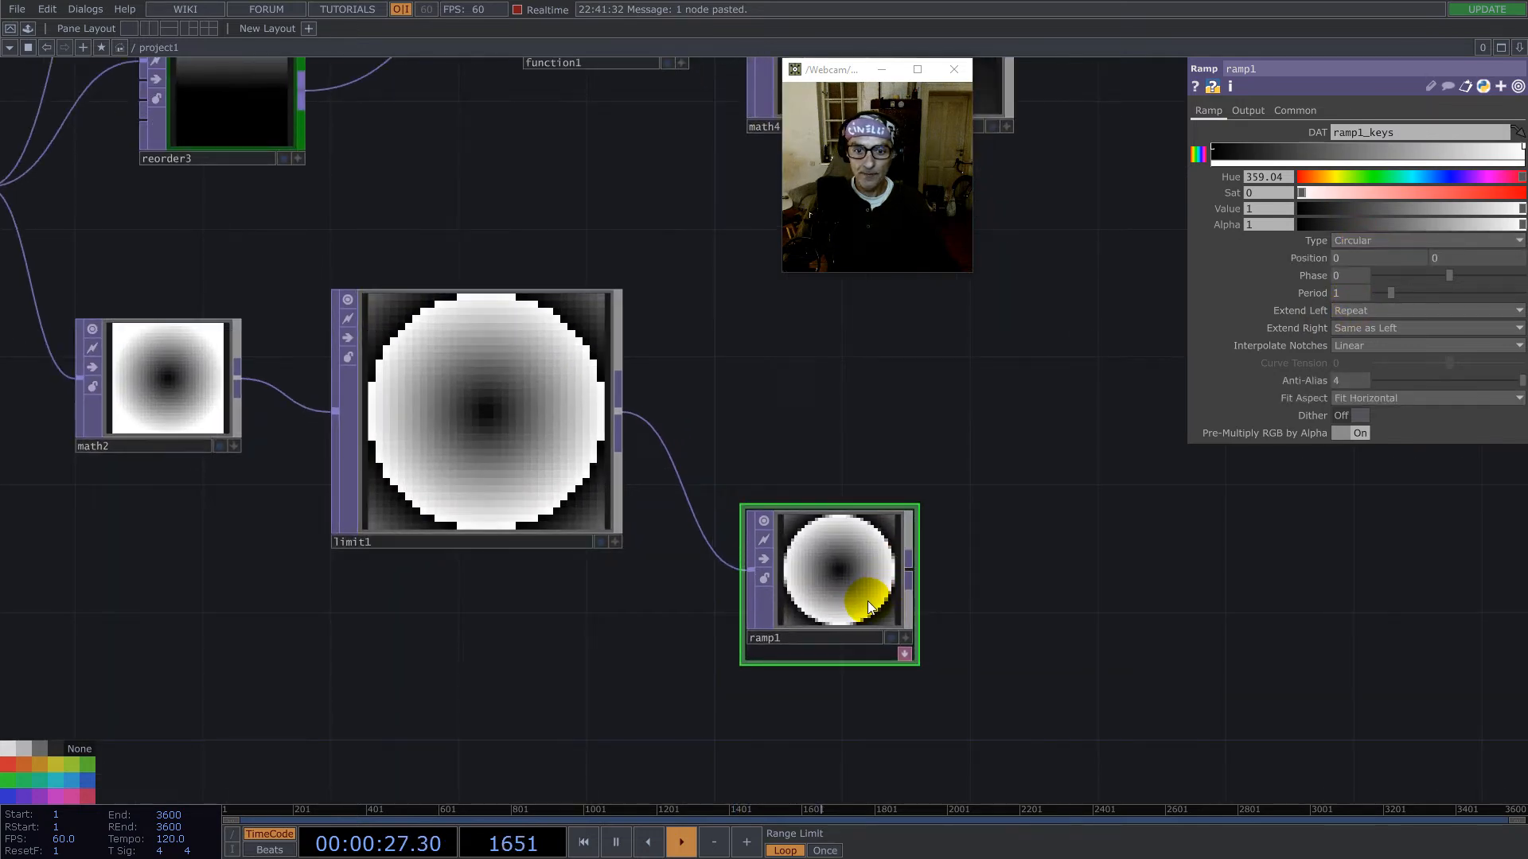
pyautogui.scroll(5, 845, 567)
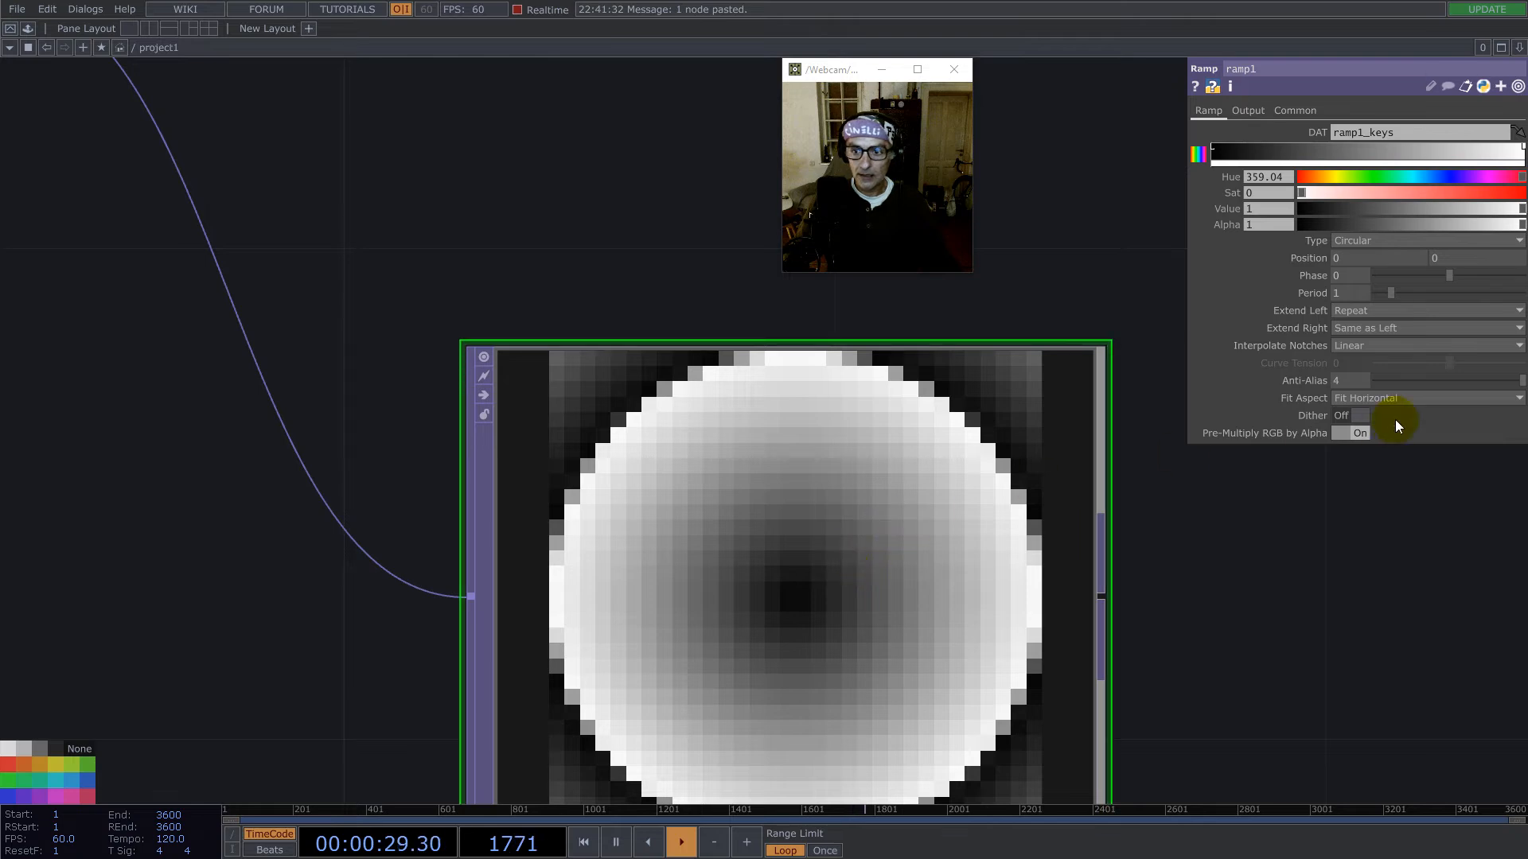
pyautogui.moveTo(1428, 380); pyautogui.dragTo(1189, 381)
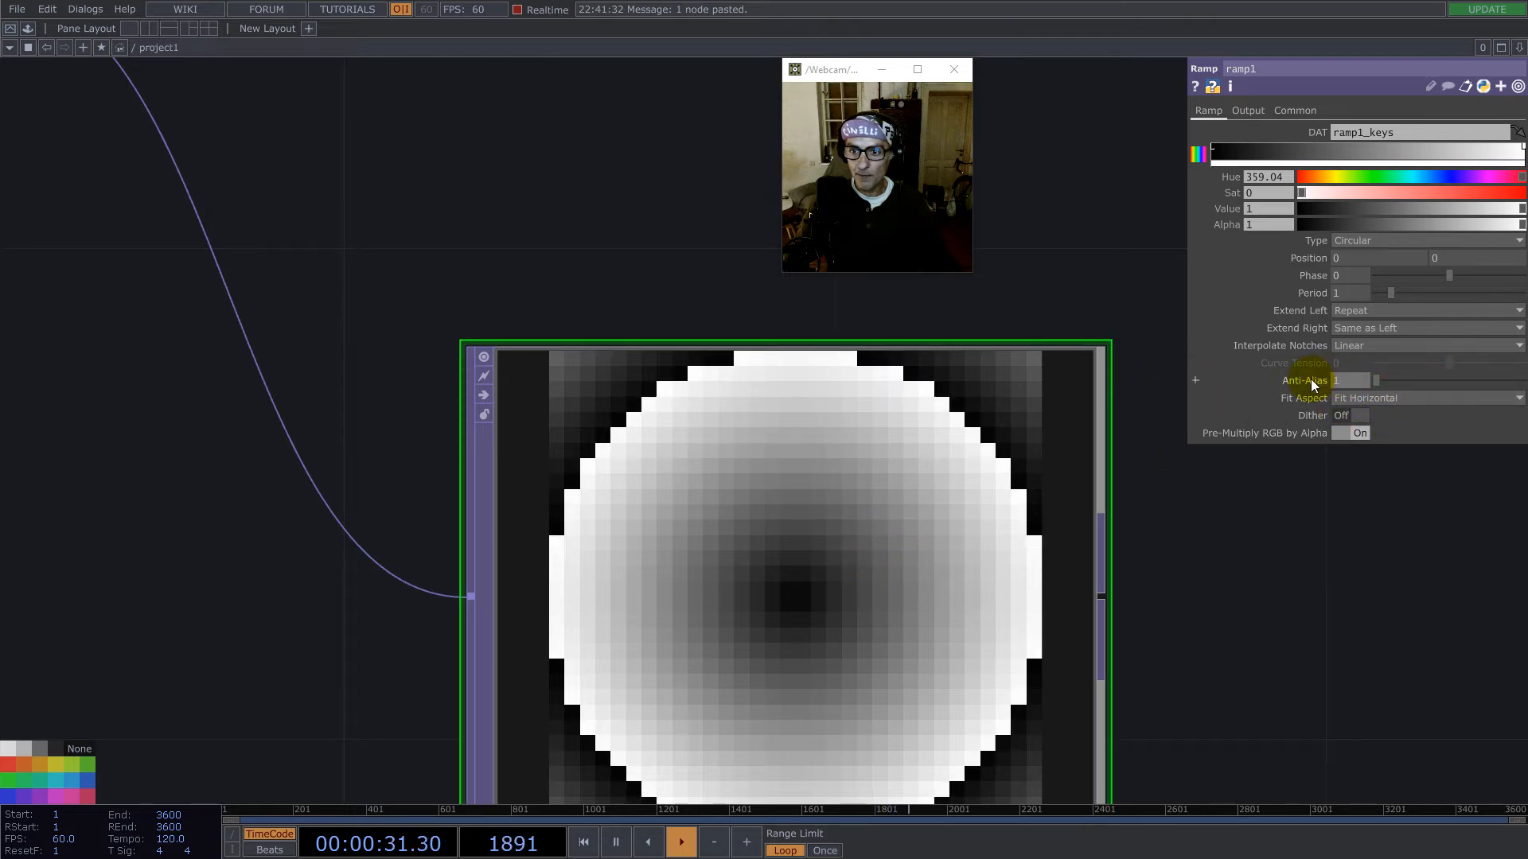
# - Append a Difference TOP to limit1's output and connect ramp1 to its second input
pyautogui.scroll(-6, 791, 587)
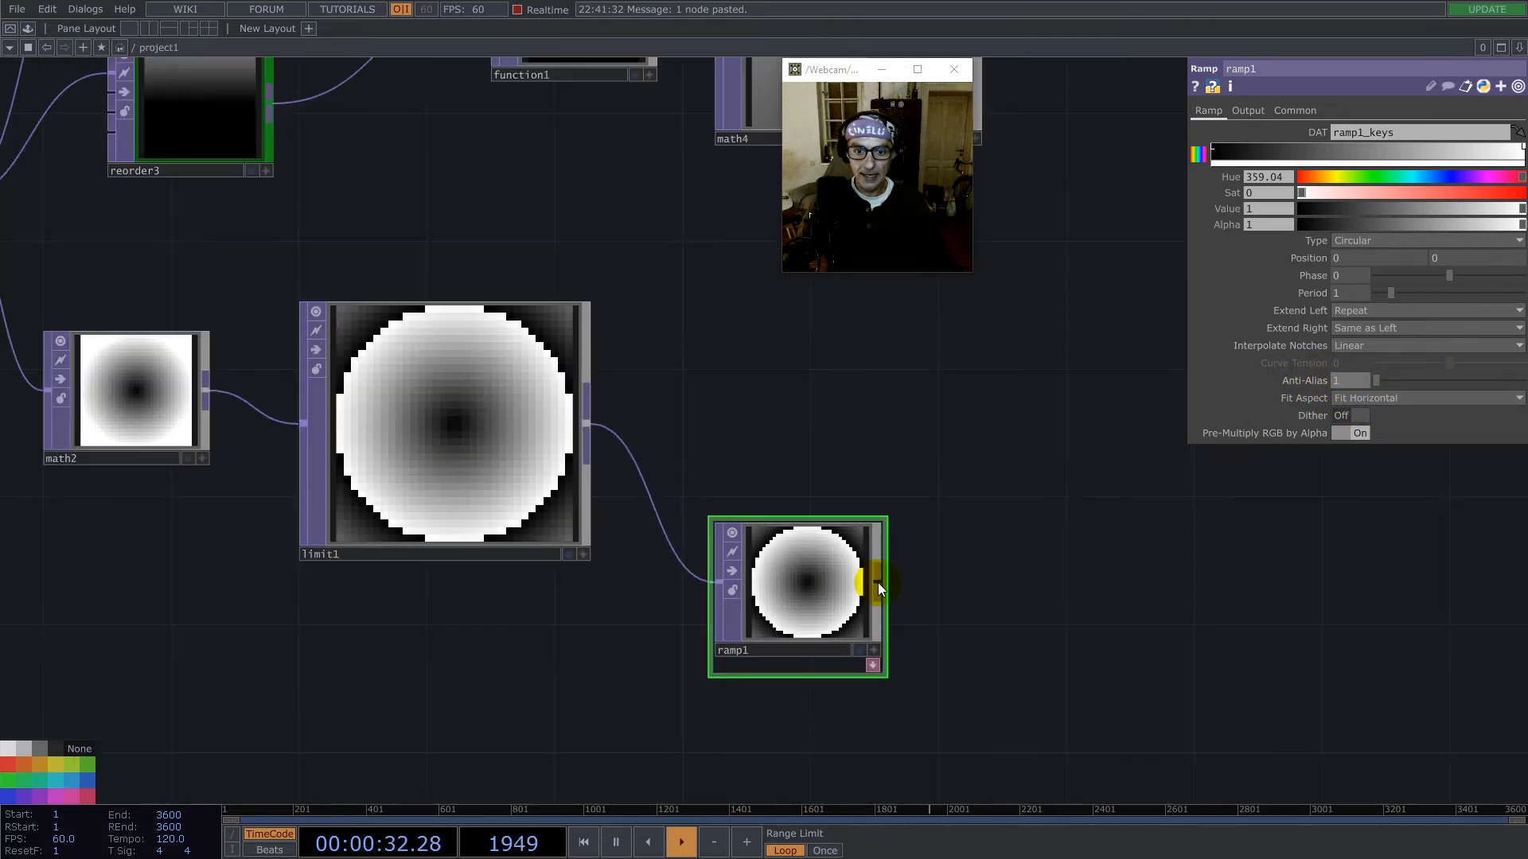
pyautogui.rightClick(589, 423)
pyautogui.write('d')
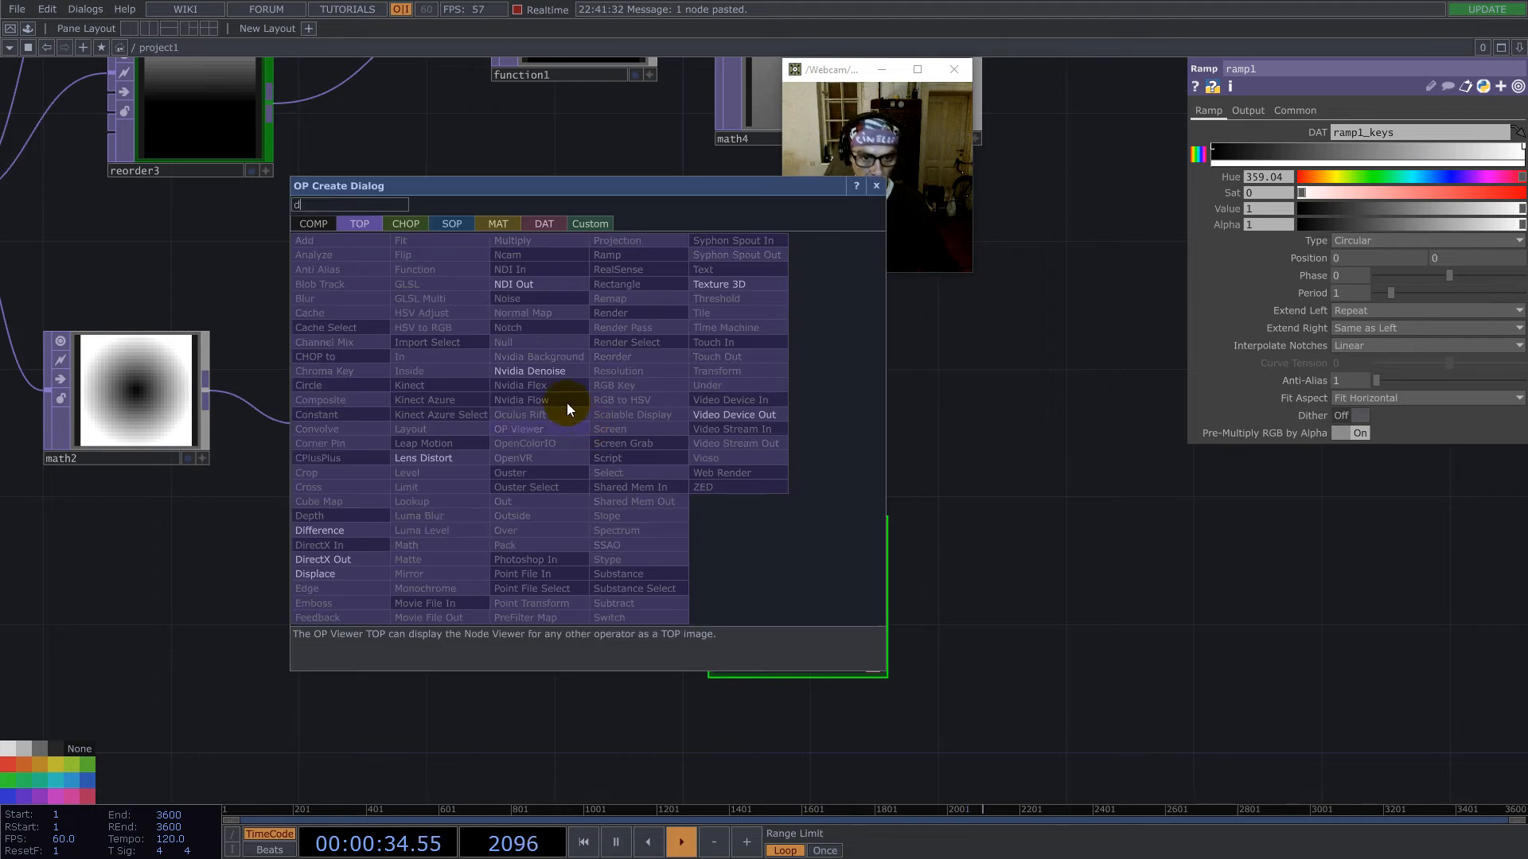
pyautogui.click(338, 530)
pyautogui.click(1049, 434)
pyautogui.moveTo(877, 576); pyautogui.dragTo(975, 436)
pyautogui.moveTo(1085, 430); pyautogui.dragTo(1092, 469)
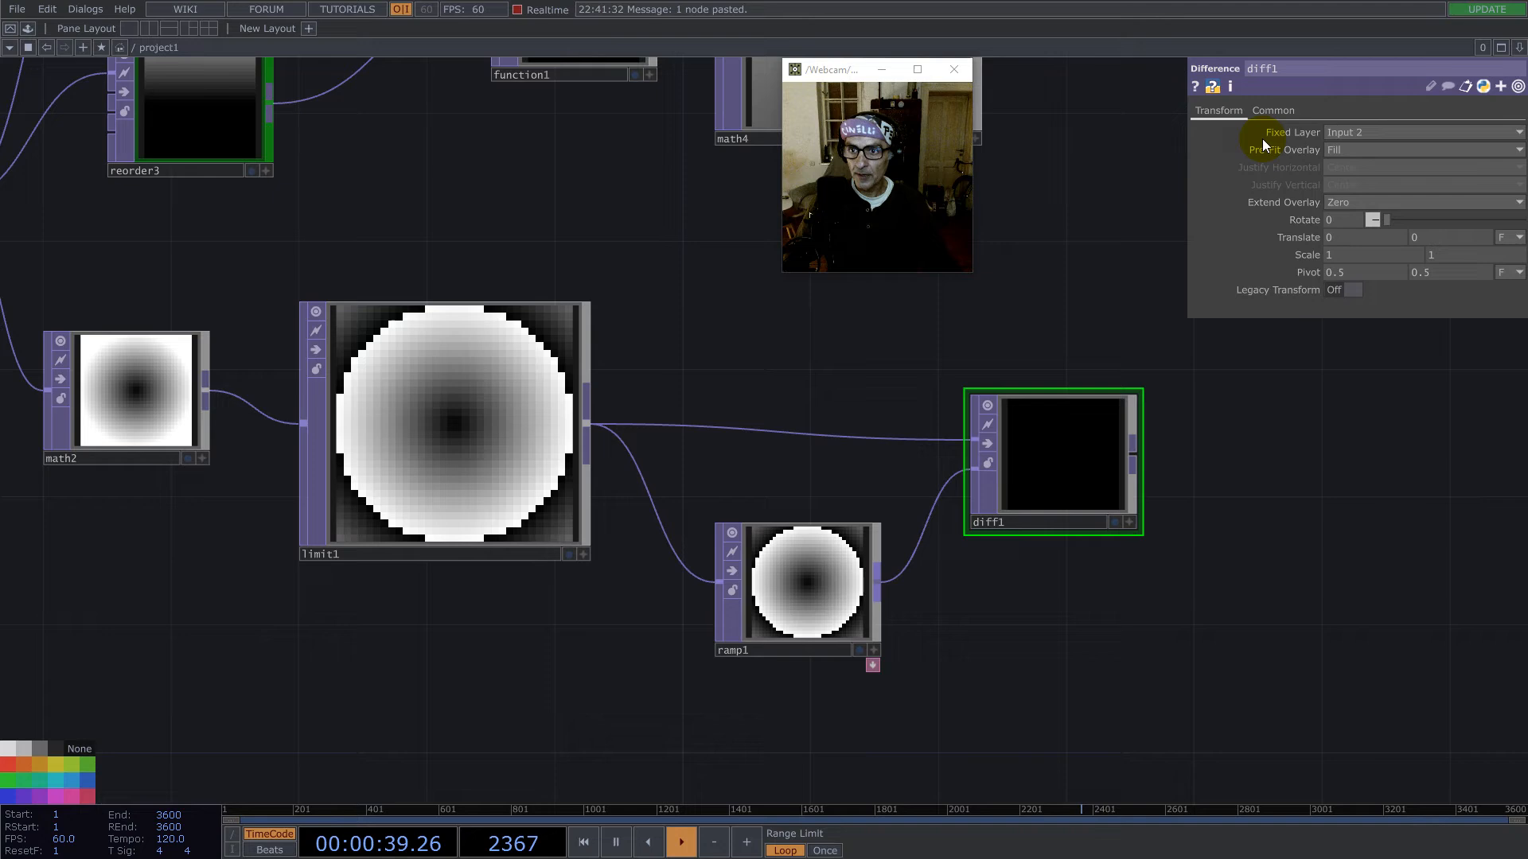
# - Set diff1's Input Smoothness and Viewer Smoothness to Nearest Pixel
pyautogui.click(1273, 111)
pyautogui.click(1386, 221)
pyautogui.click(1384, 234)
pyautogui.click(1386, 254)
pyautogui.click(1383, 285)
# - Append a Math TOP to diff1's output and set its Integer option to Ceiling
pyautogui.moveTo(1303, 540); pyautogui.dragTo(971, 530)
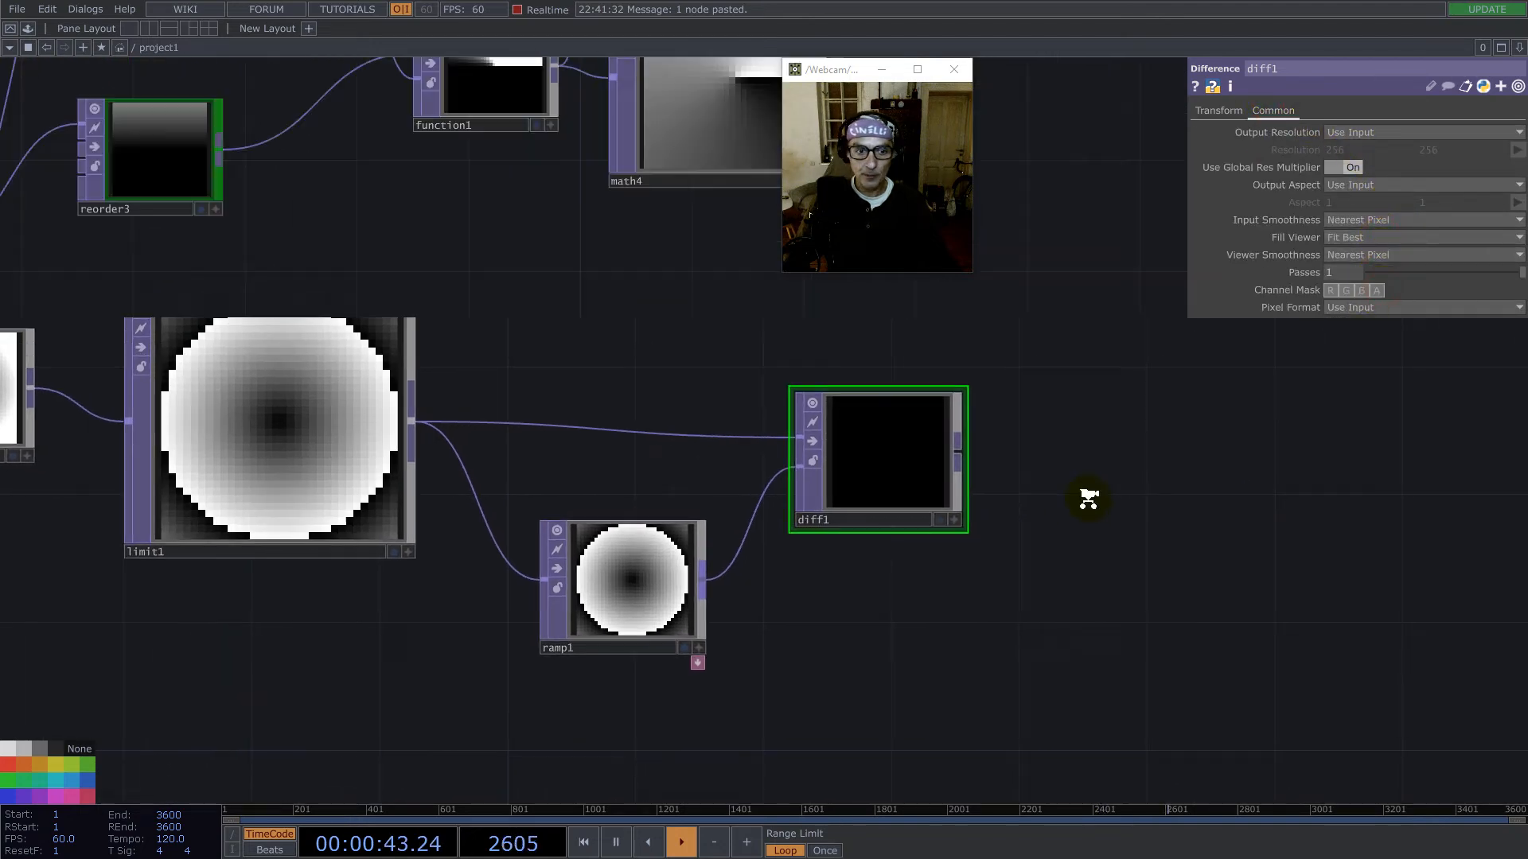
pyautogui.scroll(-3, 1090, 500)
pyautogui.moveTo(950, 480); pyautogui.dragTo(938, 456)
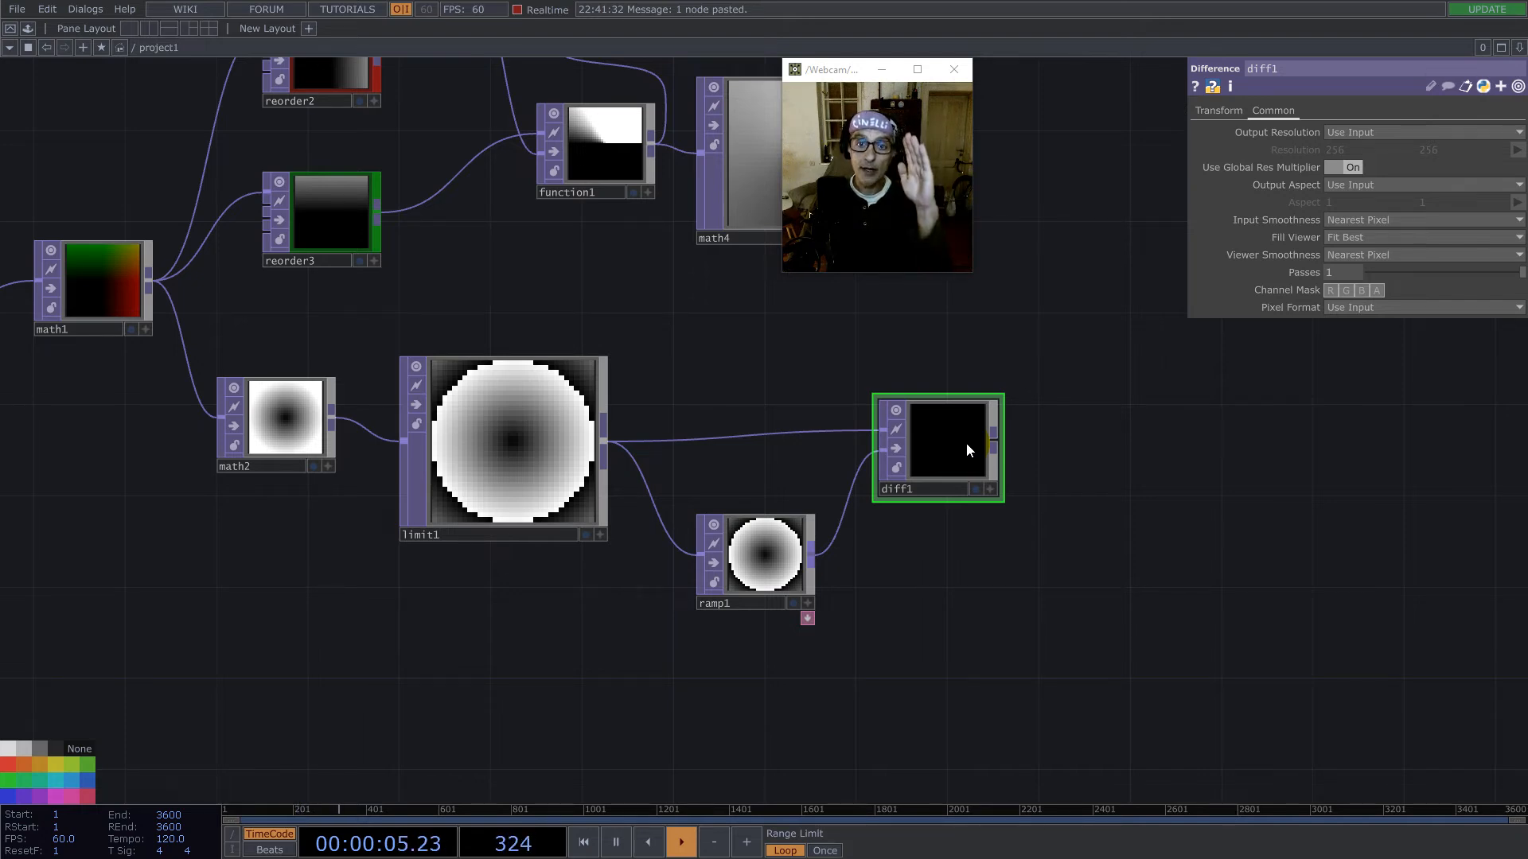
pyautogui.click(996, 442)
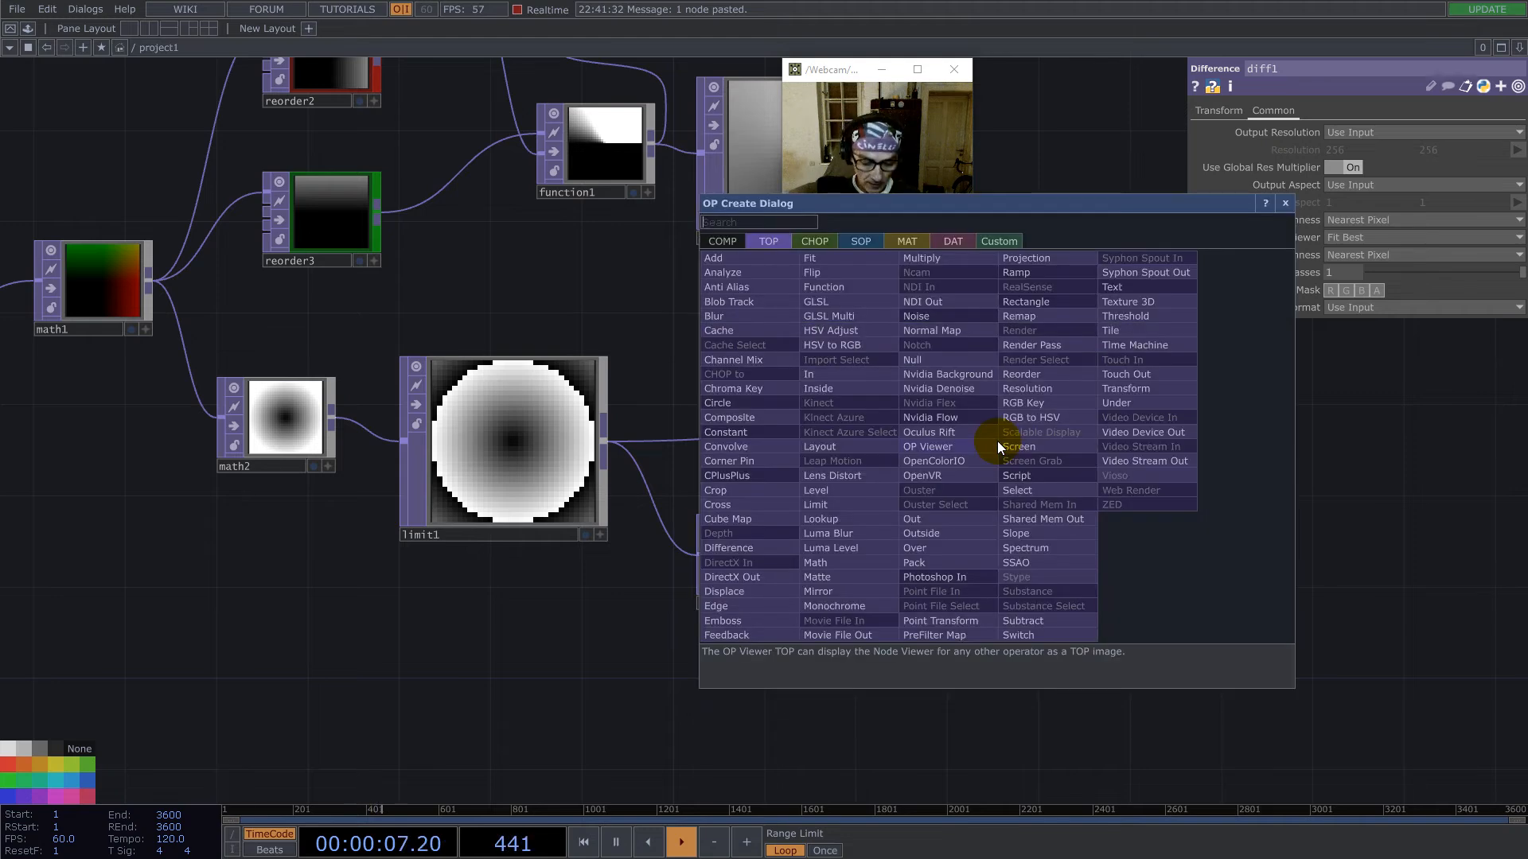
pyautogui.write('ma')
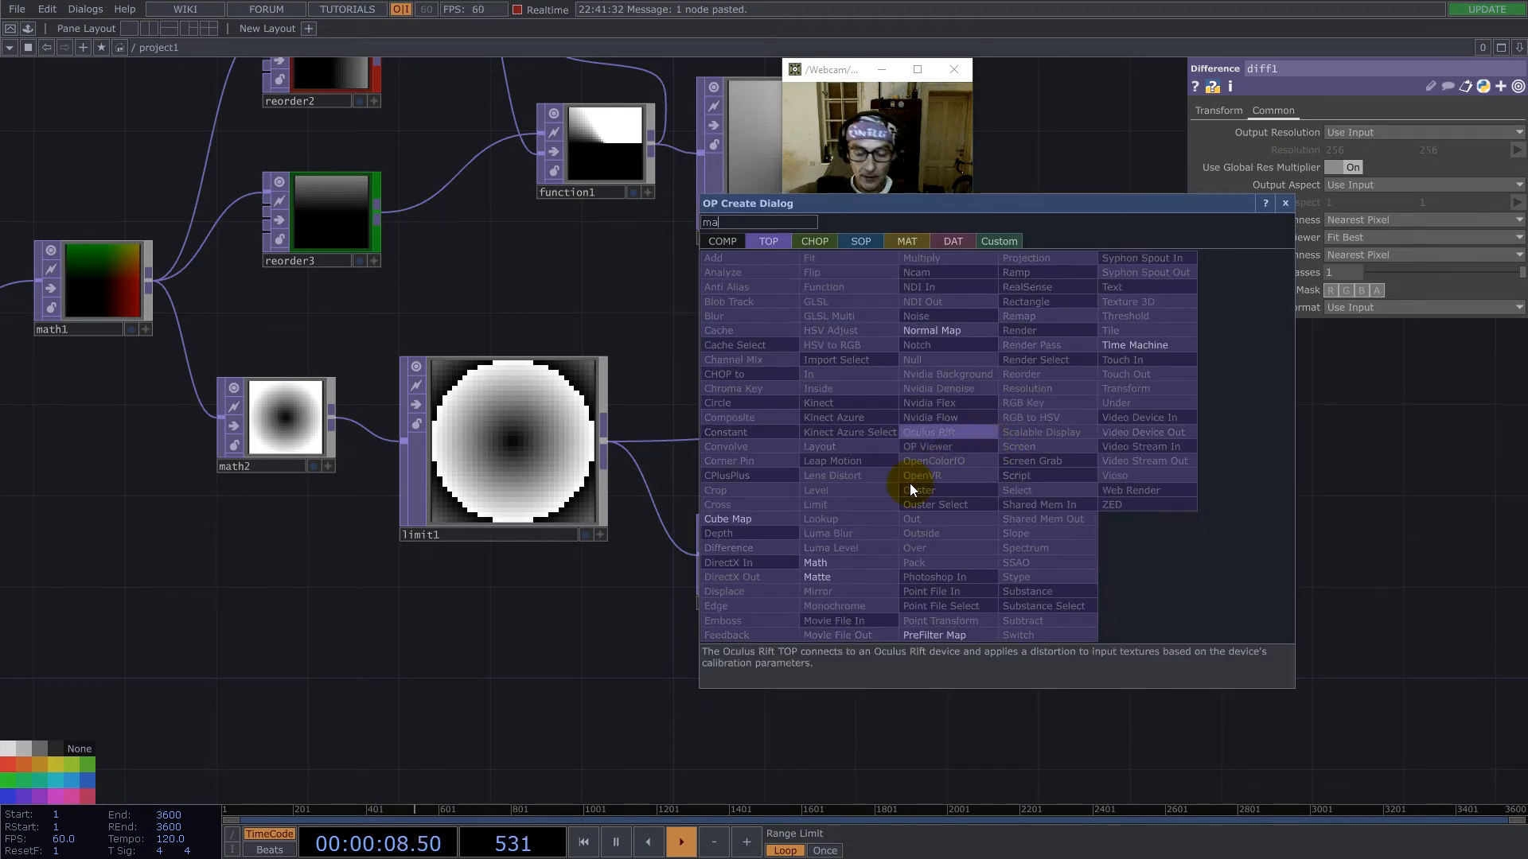
pyautogui.click(822, 563)
pyautogui.click(1101, 452)
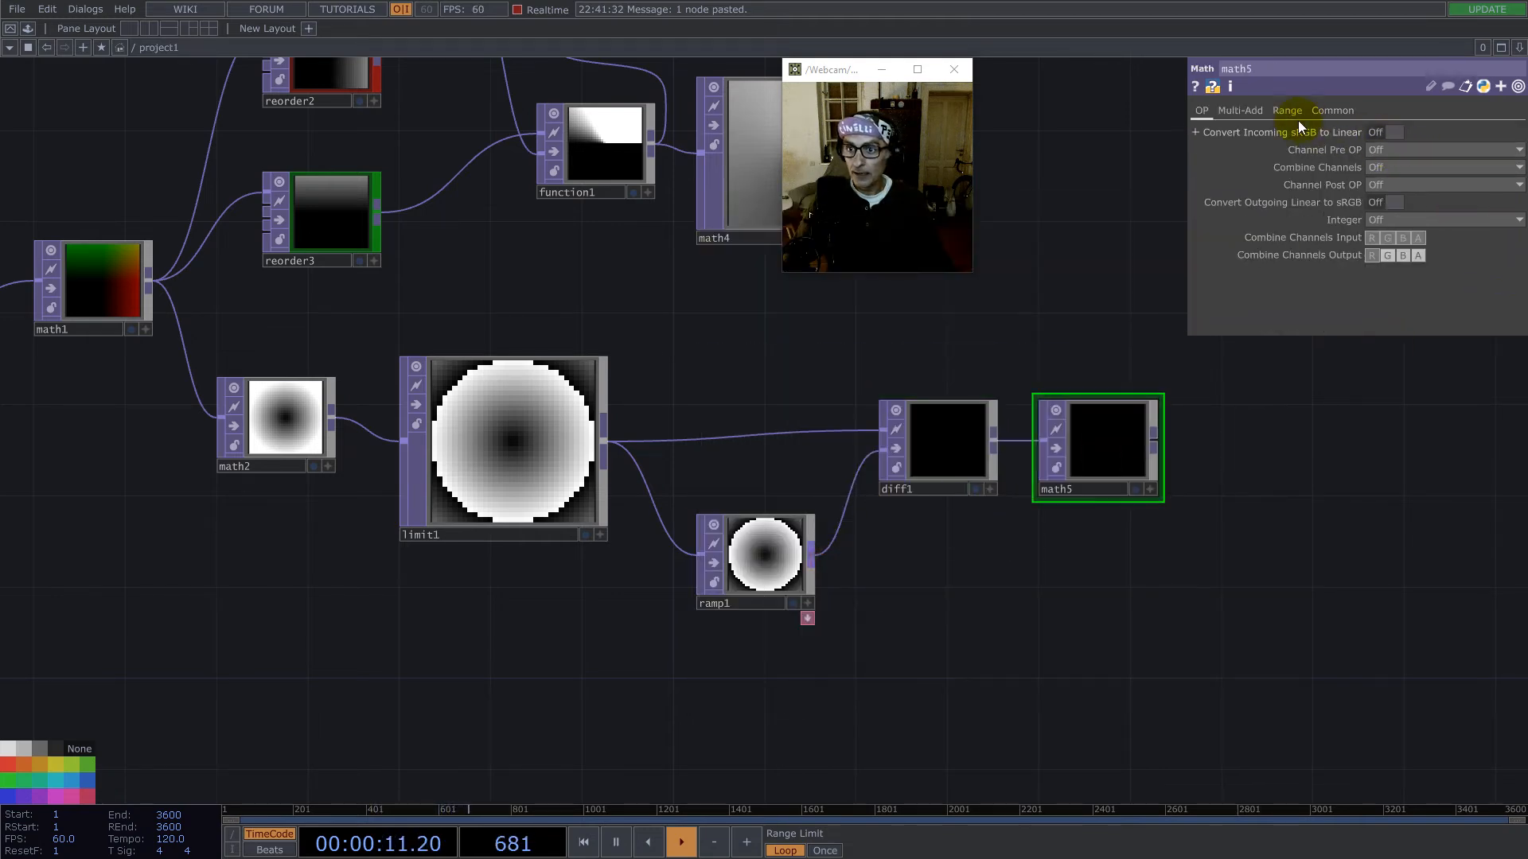
pyautogui.click(1386, 220)
pyautogui.click(1380, 256)
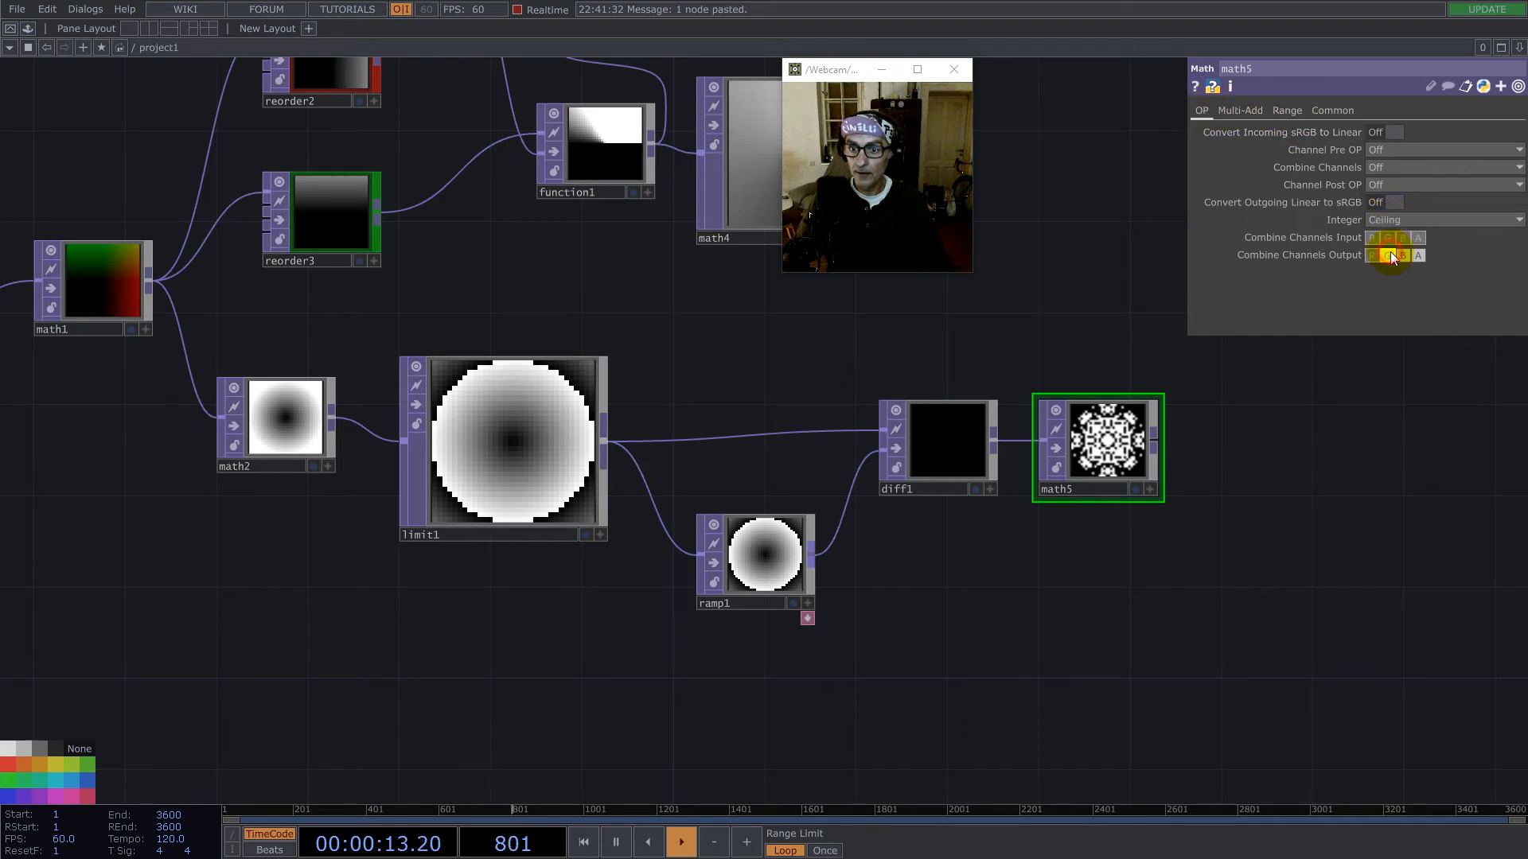
# - Select ramp1, diff1 and math5 together and set their Input Smoothness and Viewer Smoothness to Nearest Pixel
pyautogui.scroll(5, 1102, 445)
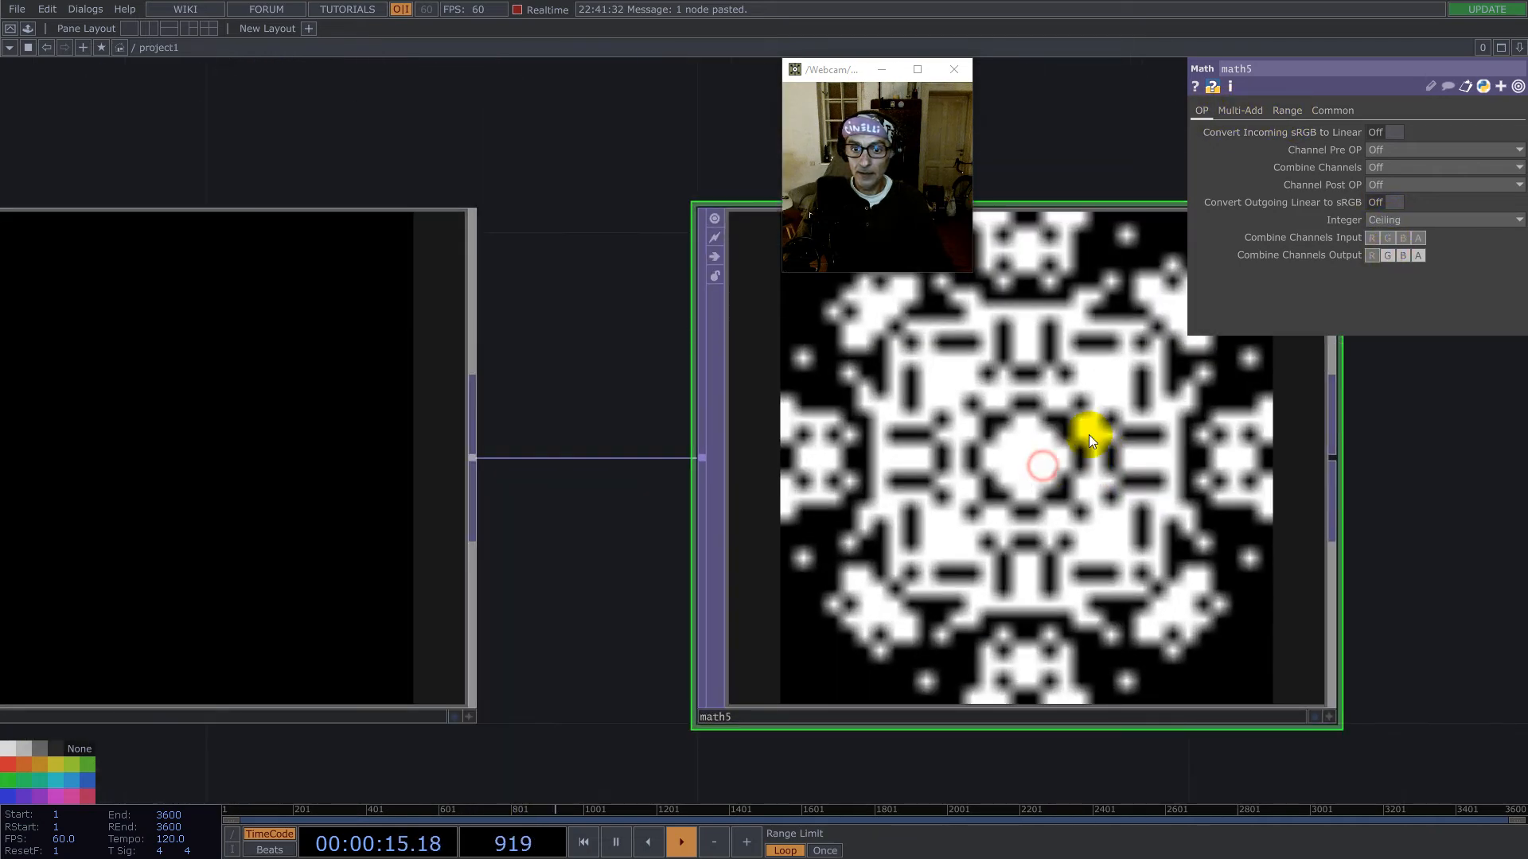
pyautogui.scroll(-4, 1078, 441)
pyautogui.moveTo(1254, 611); pyautogui.dragTo(508, 372)
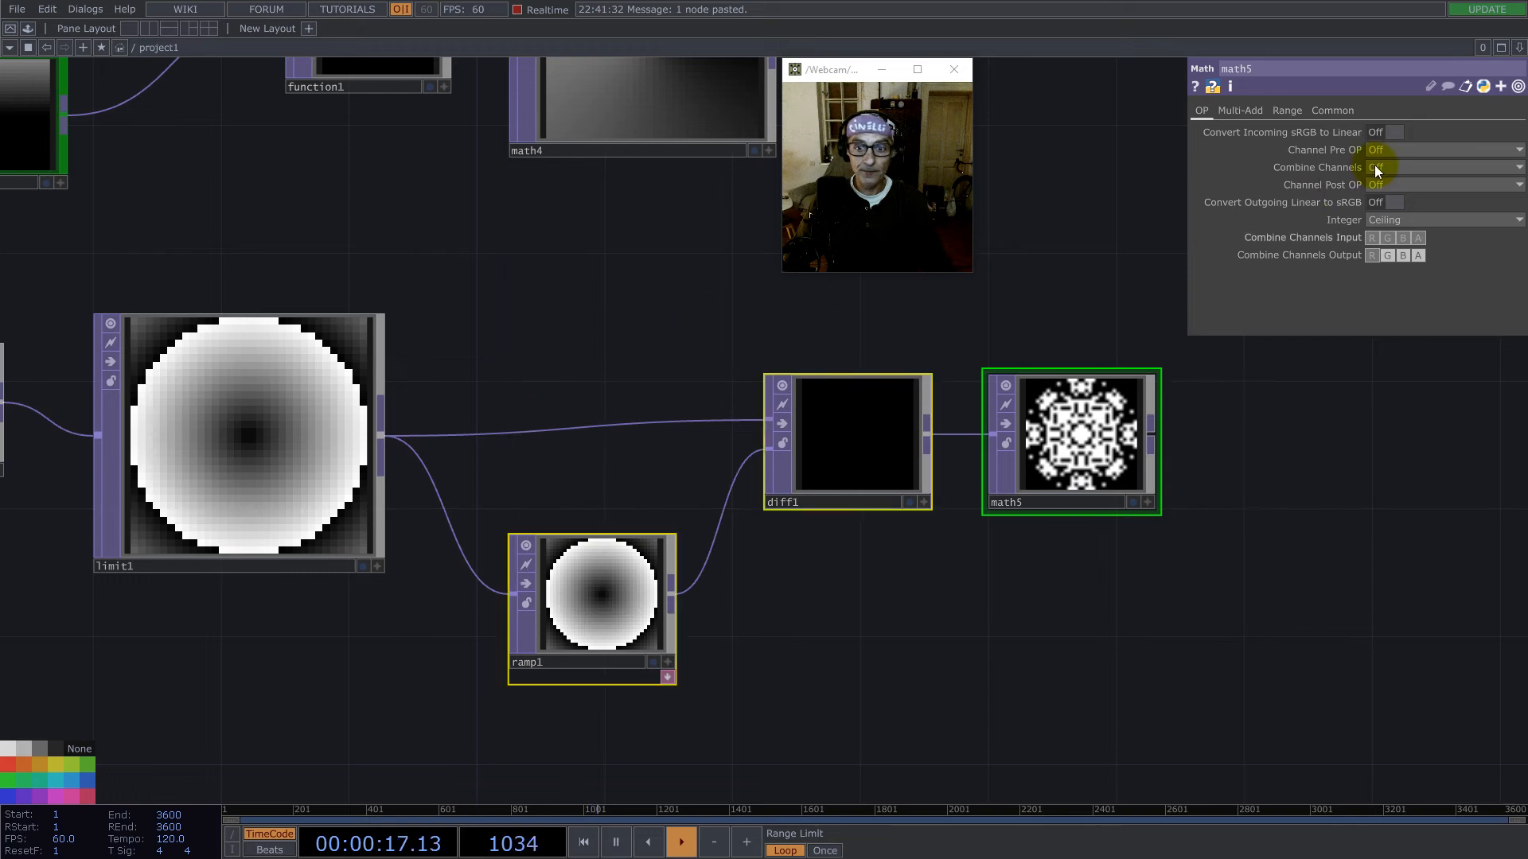
pyautogui.click(1345, 111)
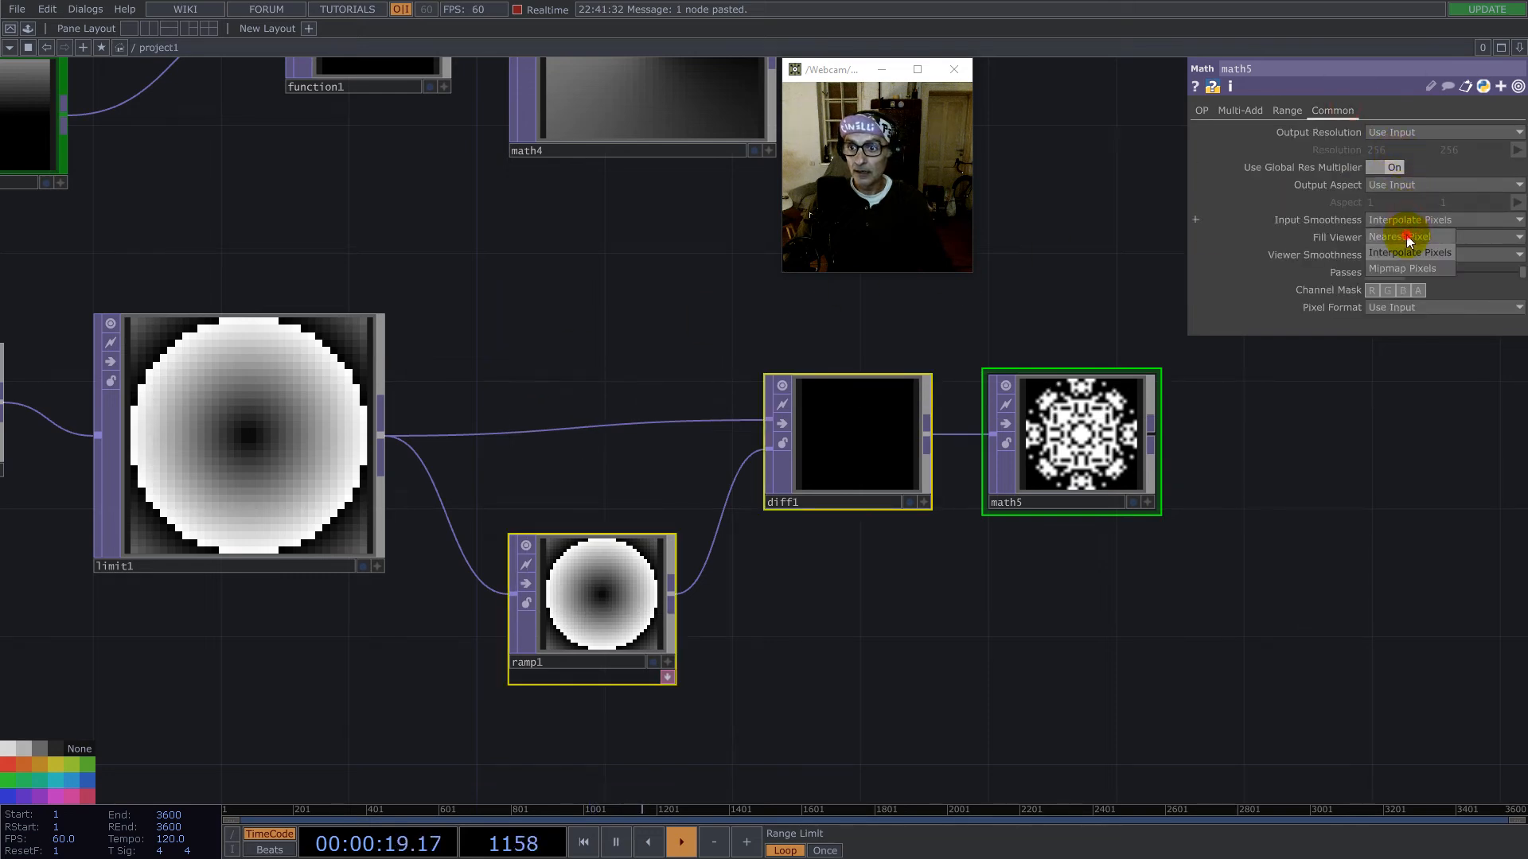
pyautogui.click(1412, 256)
pyautogui.click(1404, 285)
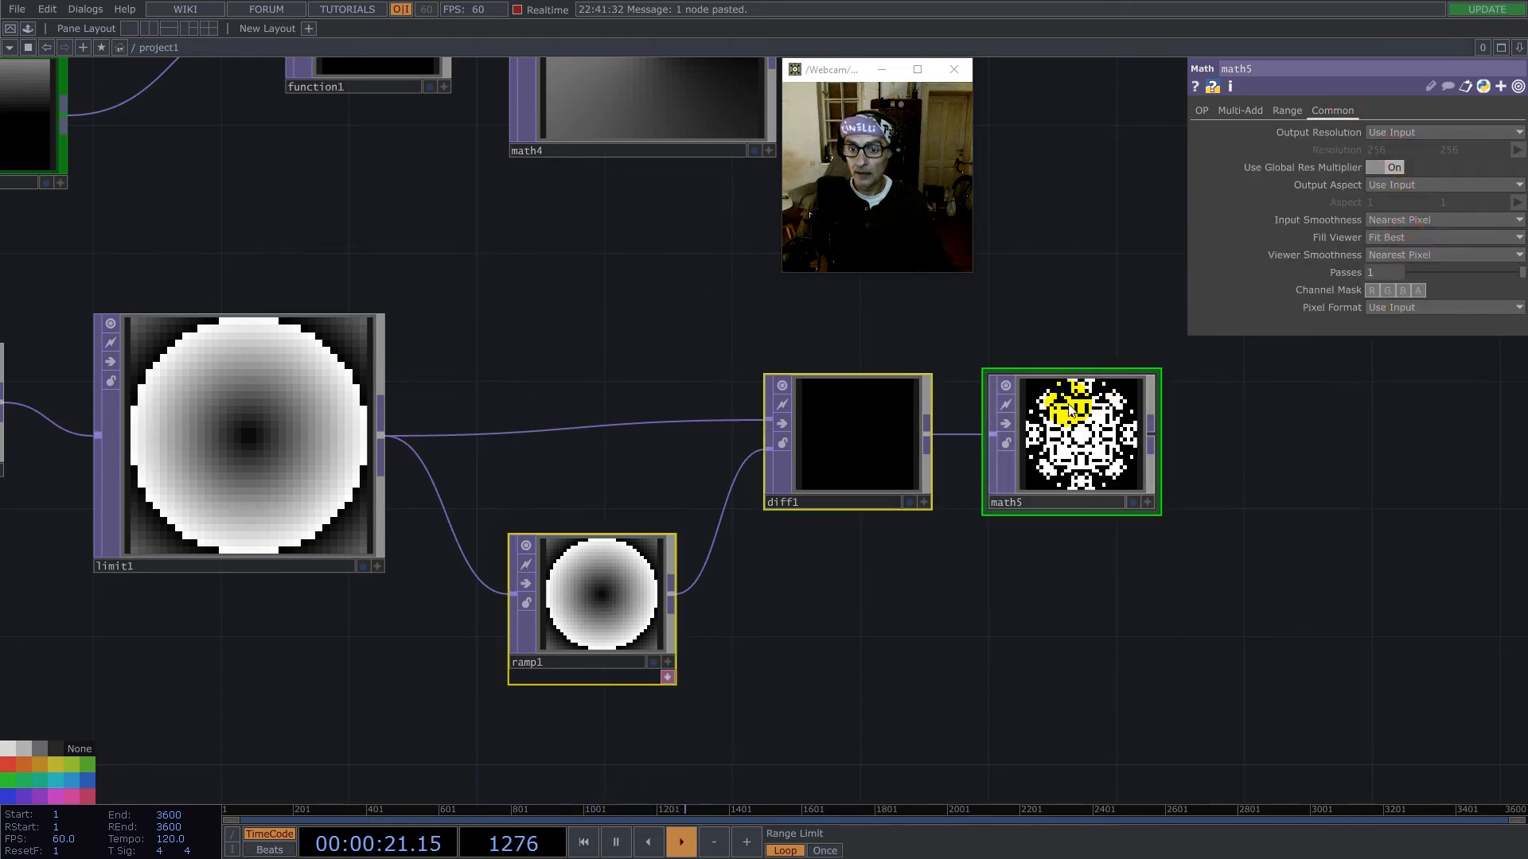
pyautogui.scroll(-3, 1072, 431)
pyautogui.scroll(4, 1072, 434)
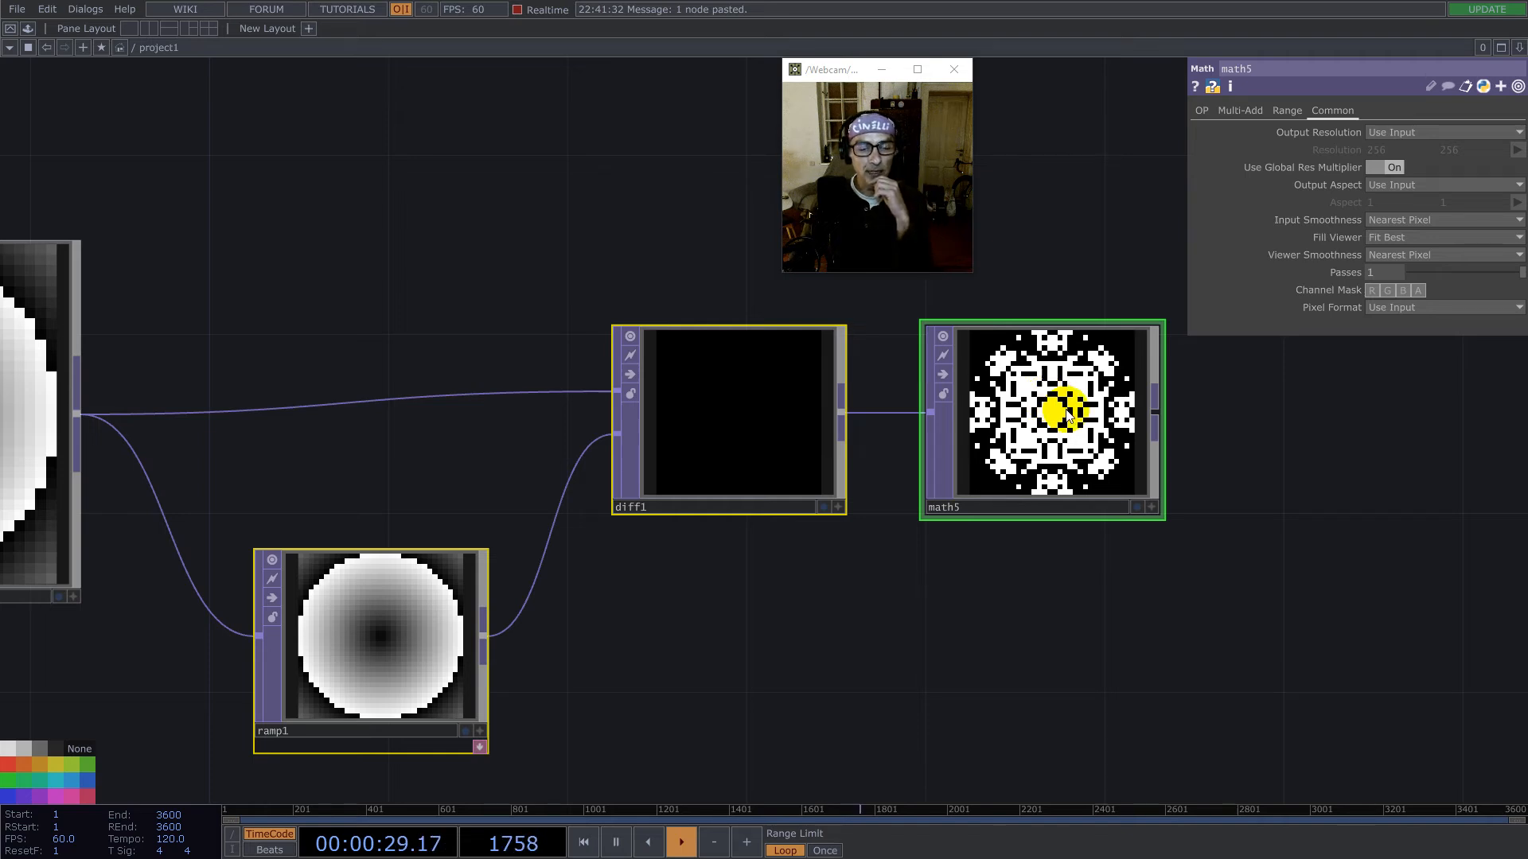
# - Compare the limit1, ramp1, diff1 and math5 viewers to check where the computed radial field and the ramp differ
pyautogui.scroll(-2, 1084, 423)
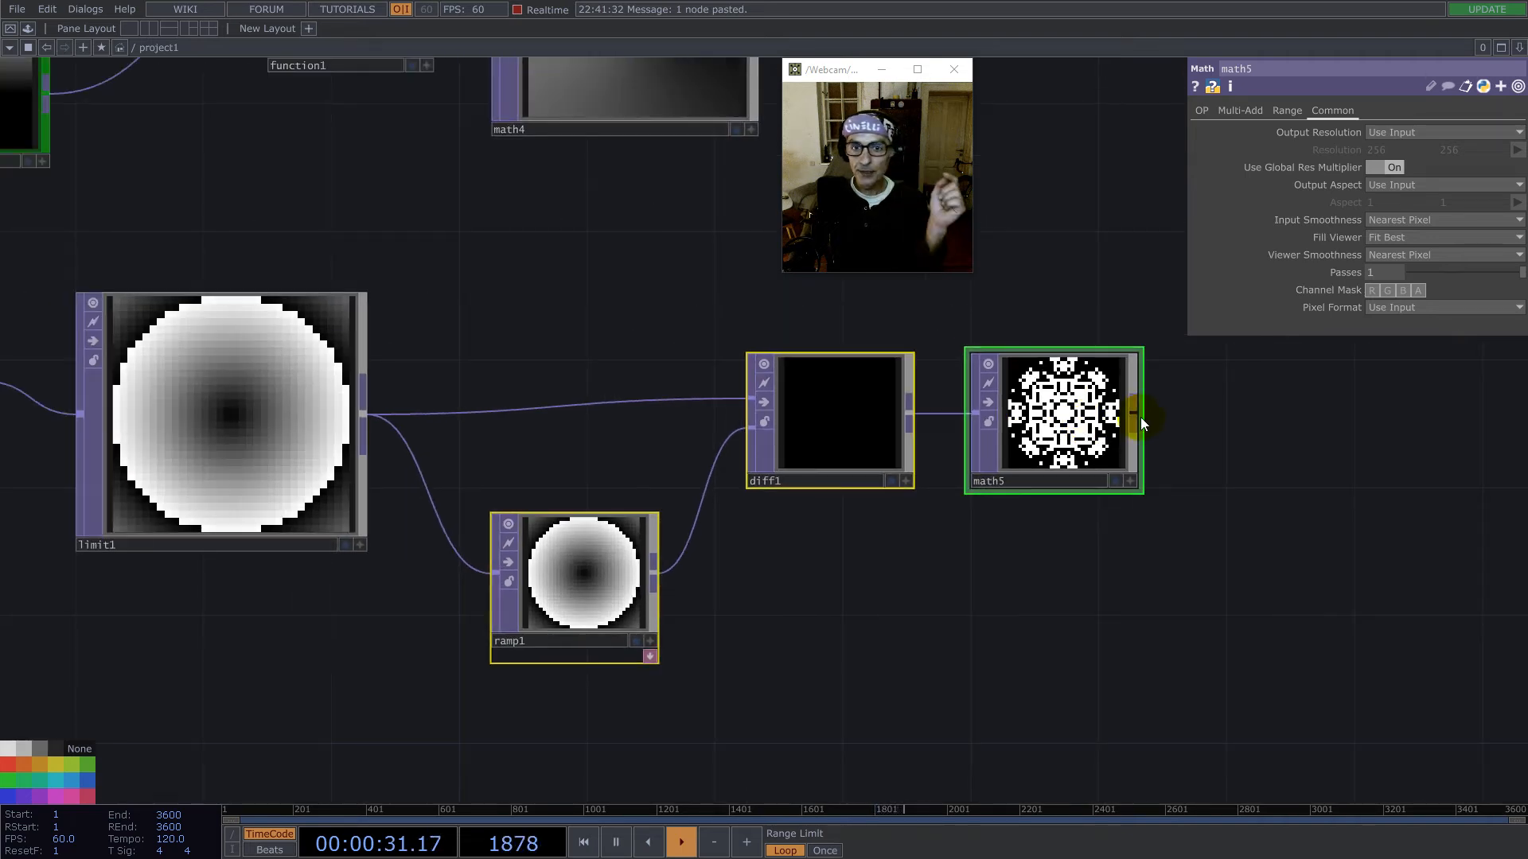
pyautogui.scroll(-2, 1140, 417)
pyautogui.scroll(-2, 1140, 417)
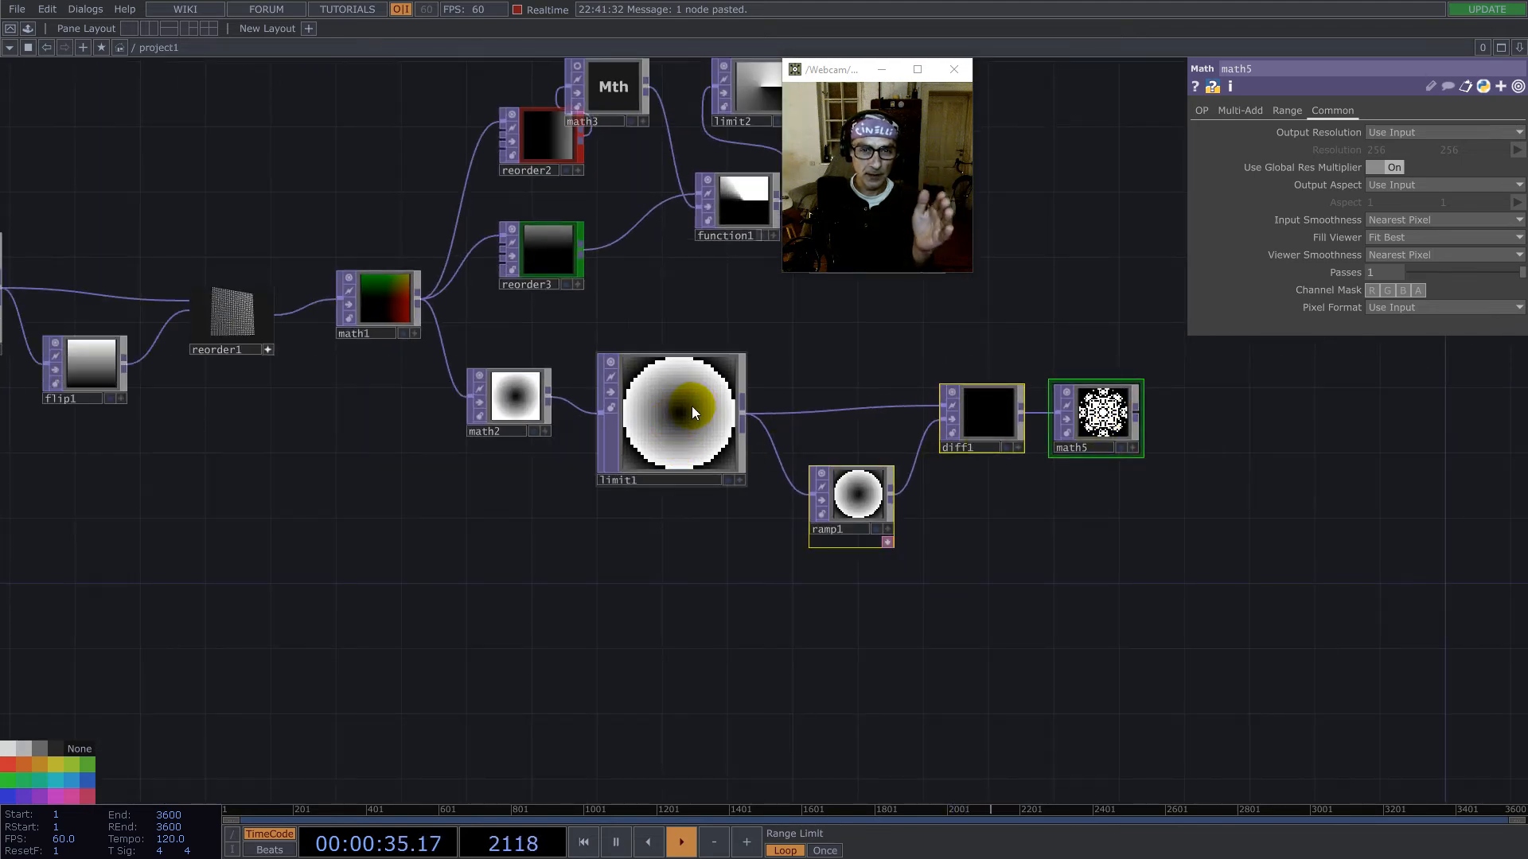
pyautogui.scroll(4, 694, 404)
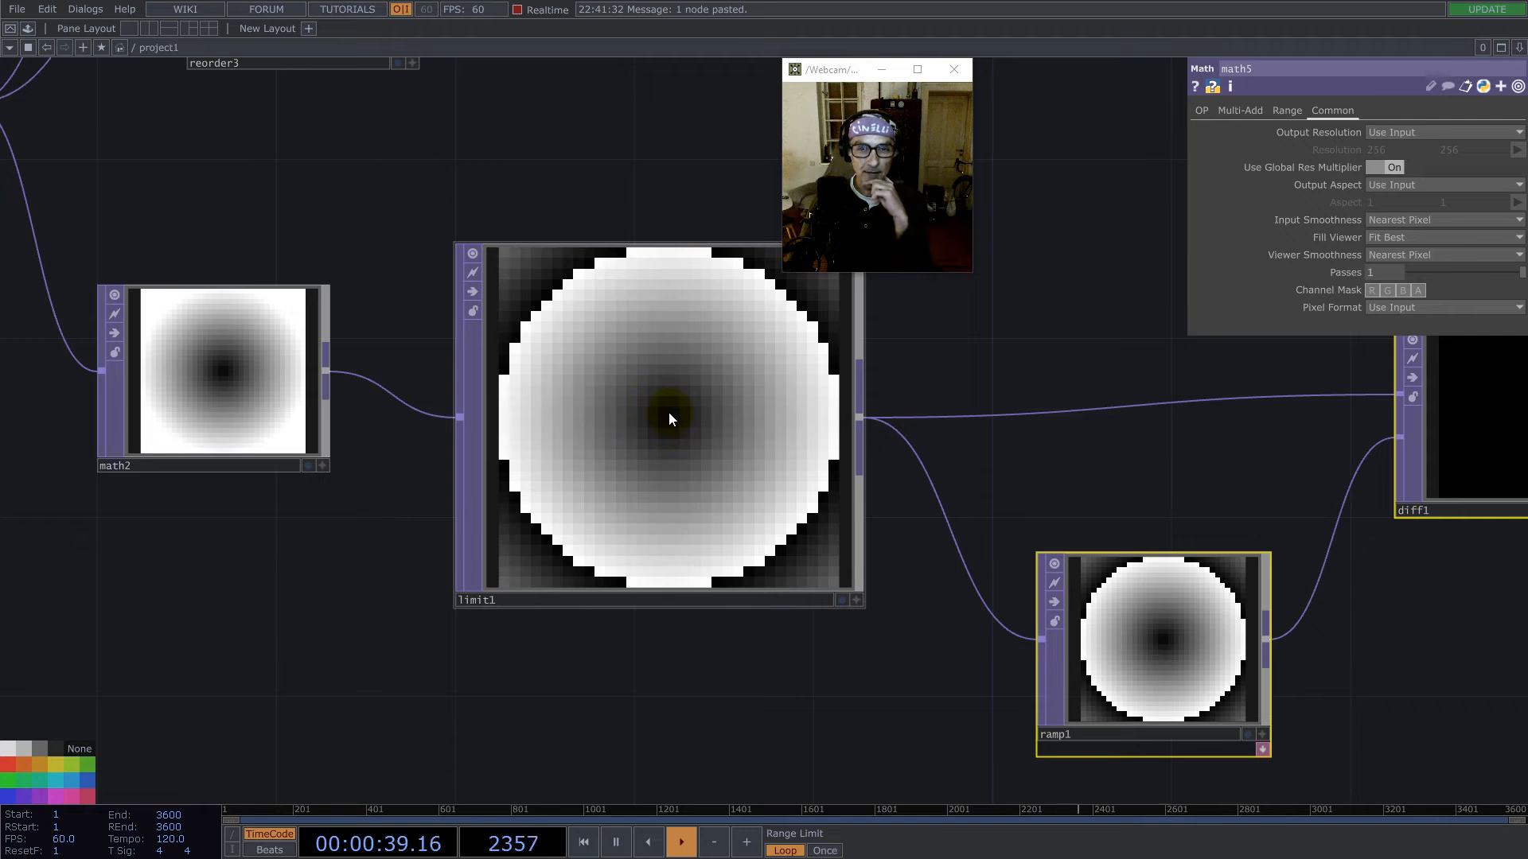
pyautogui.scroll(-1, 859, 517)
pyautogui.scroll(-2, 859, 517)
pyautogui.scroll(2, 1173, 620)
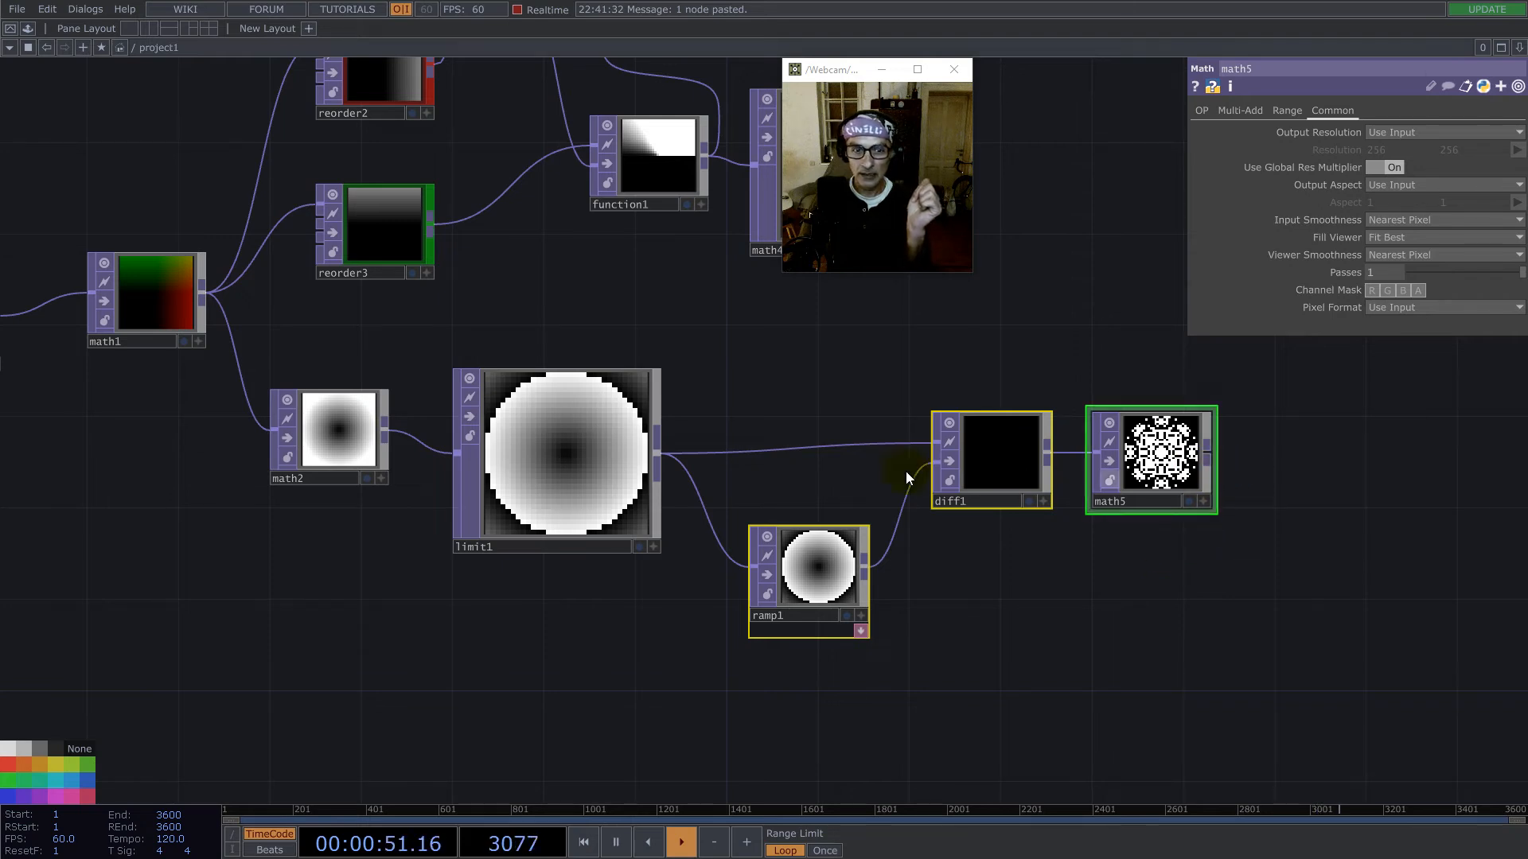
pyautogui.scroll(5, 563, 460)
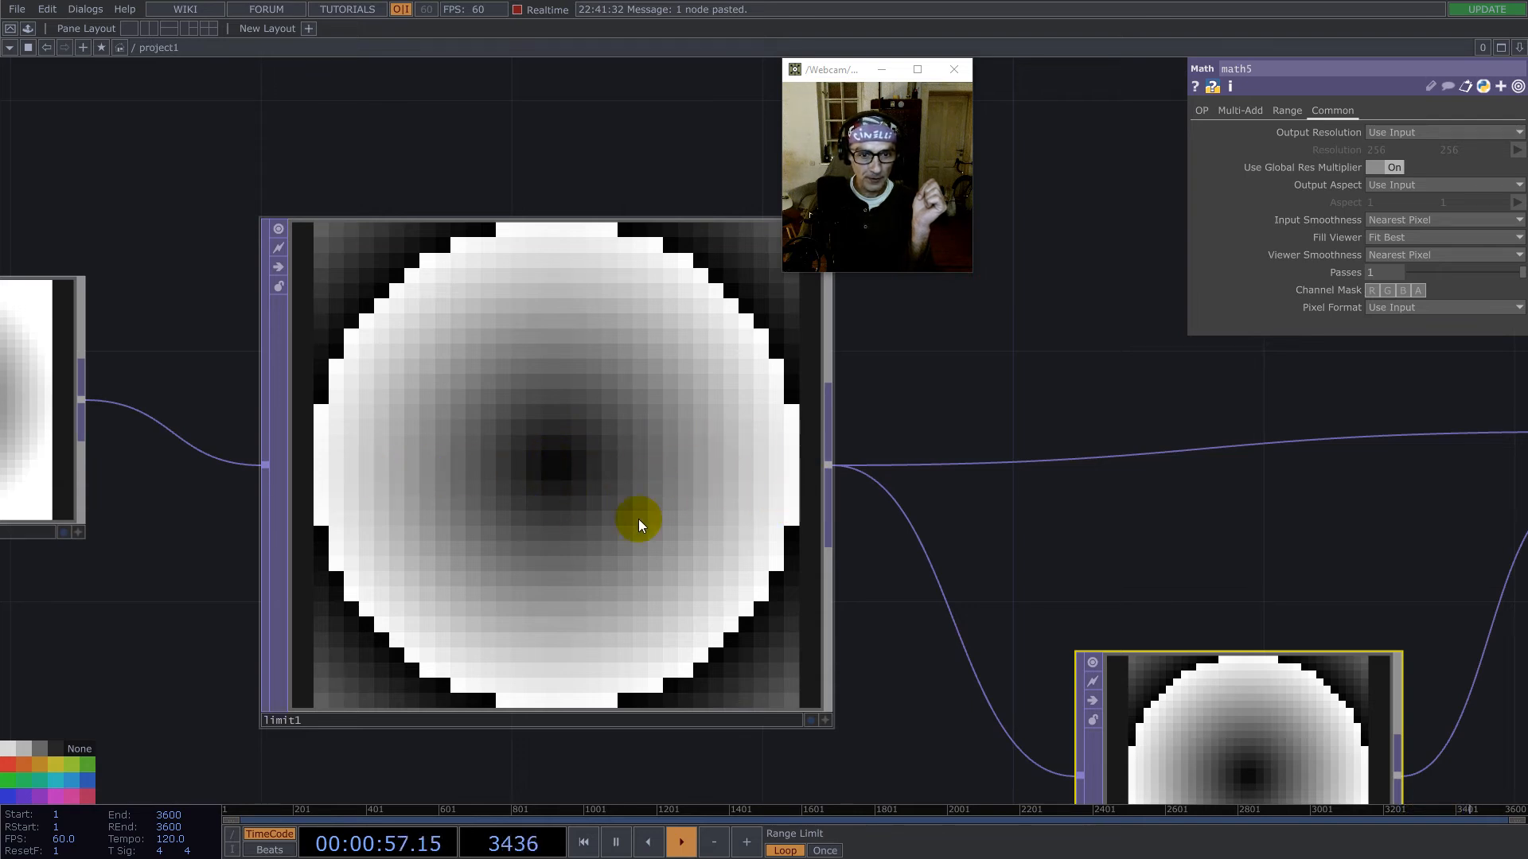
pyautogui.scroll(-5, 686, 471)
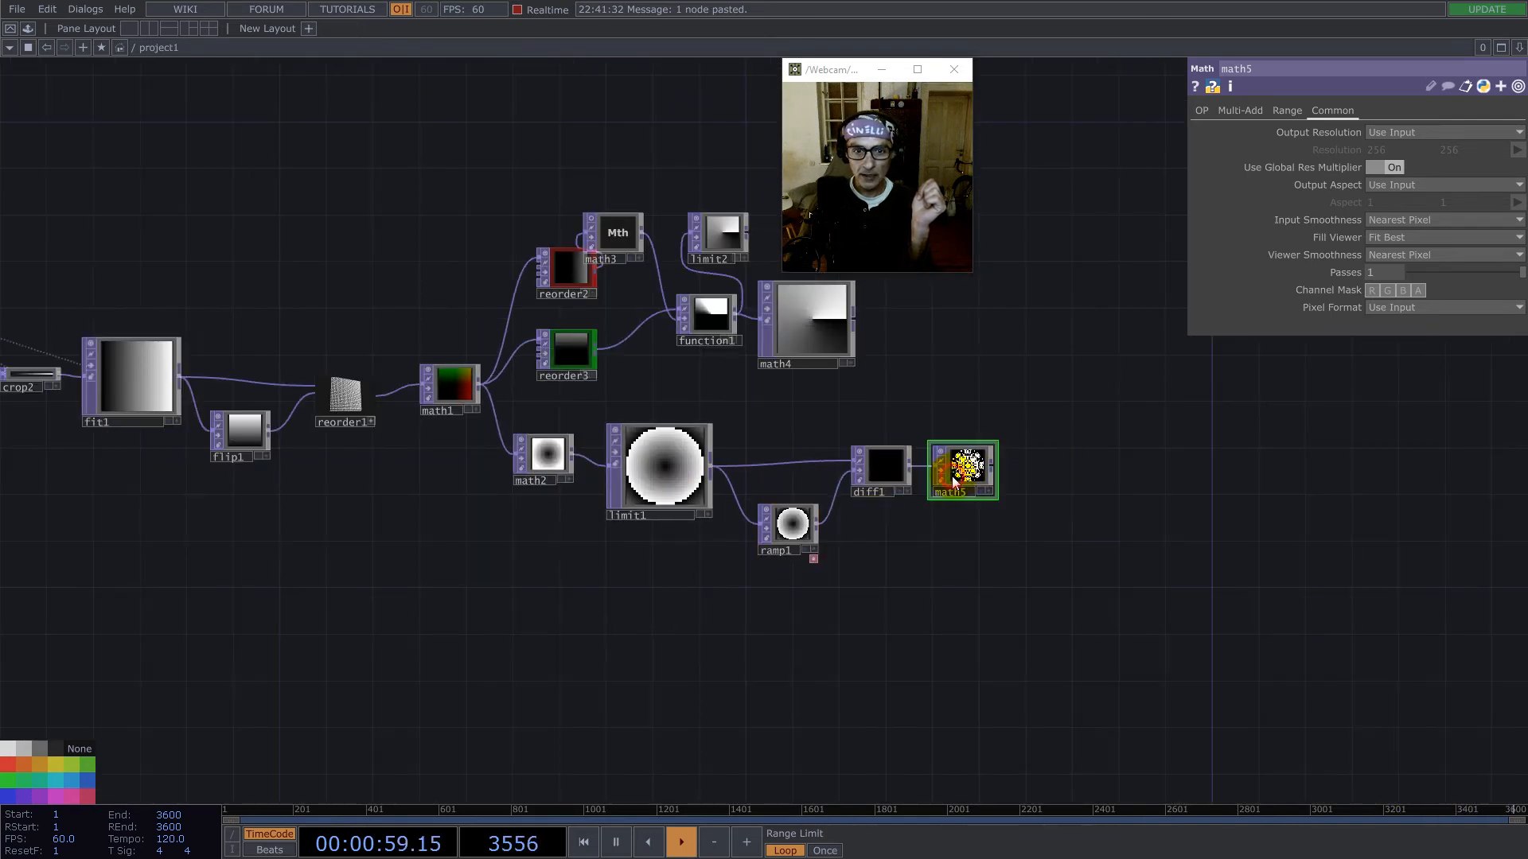
pyautogui.moveTo(144, 327); pyautogui.dragTo(407, 350)
pyautogui.moveTo(109, 311); pyautogui.dragTo(1268, 431)
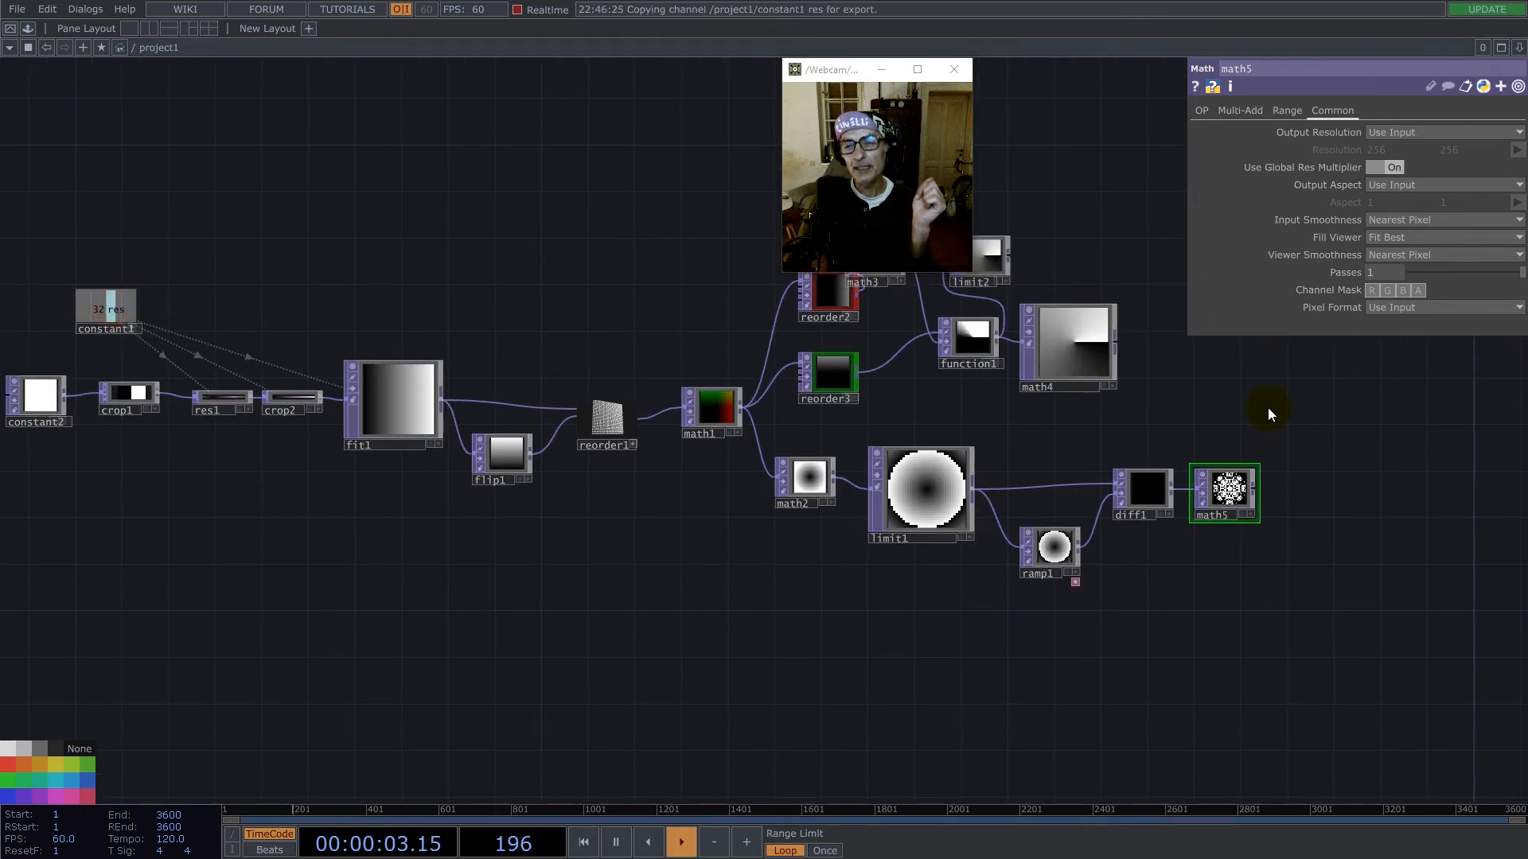
pyautogui.scroll(4, 1234, 492)
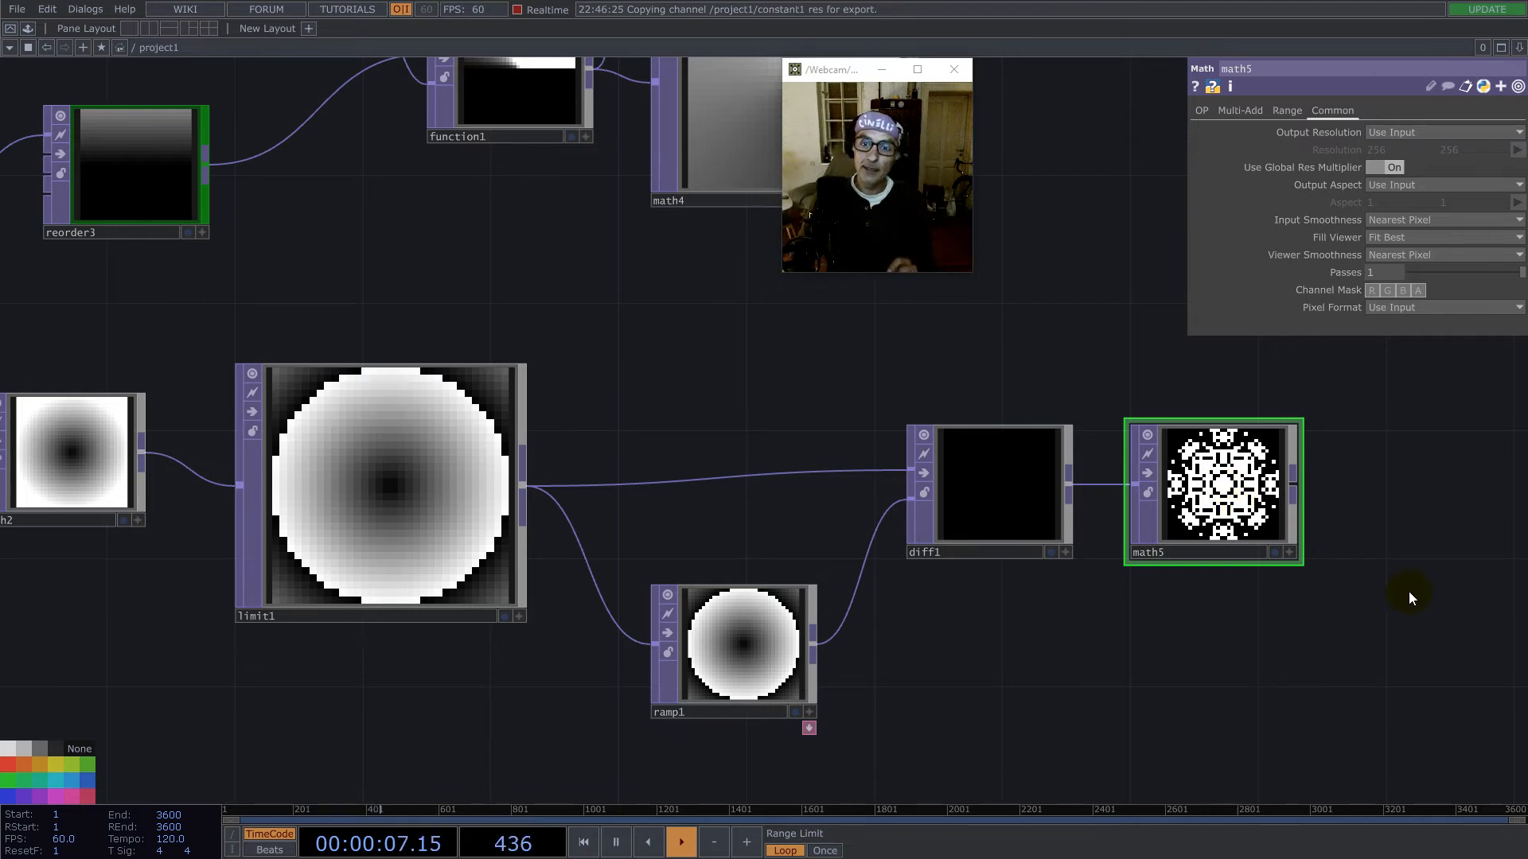
# - Move math5 a little farther away from diff1 in the network
pyautogui.moveTo(1212, 502); pyautogui.dragTo(1274, 471)
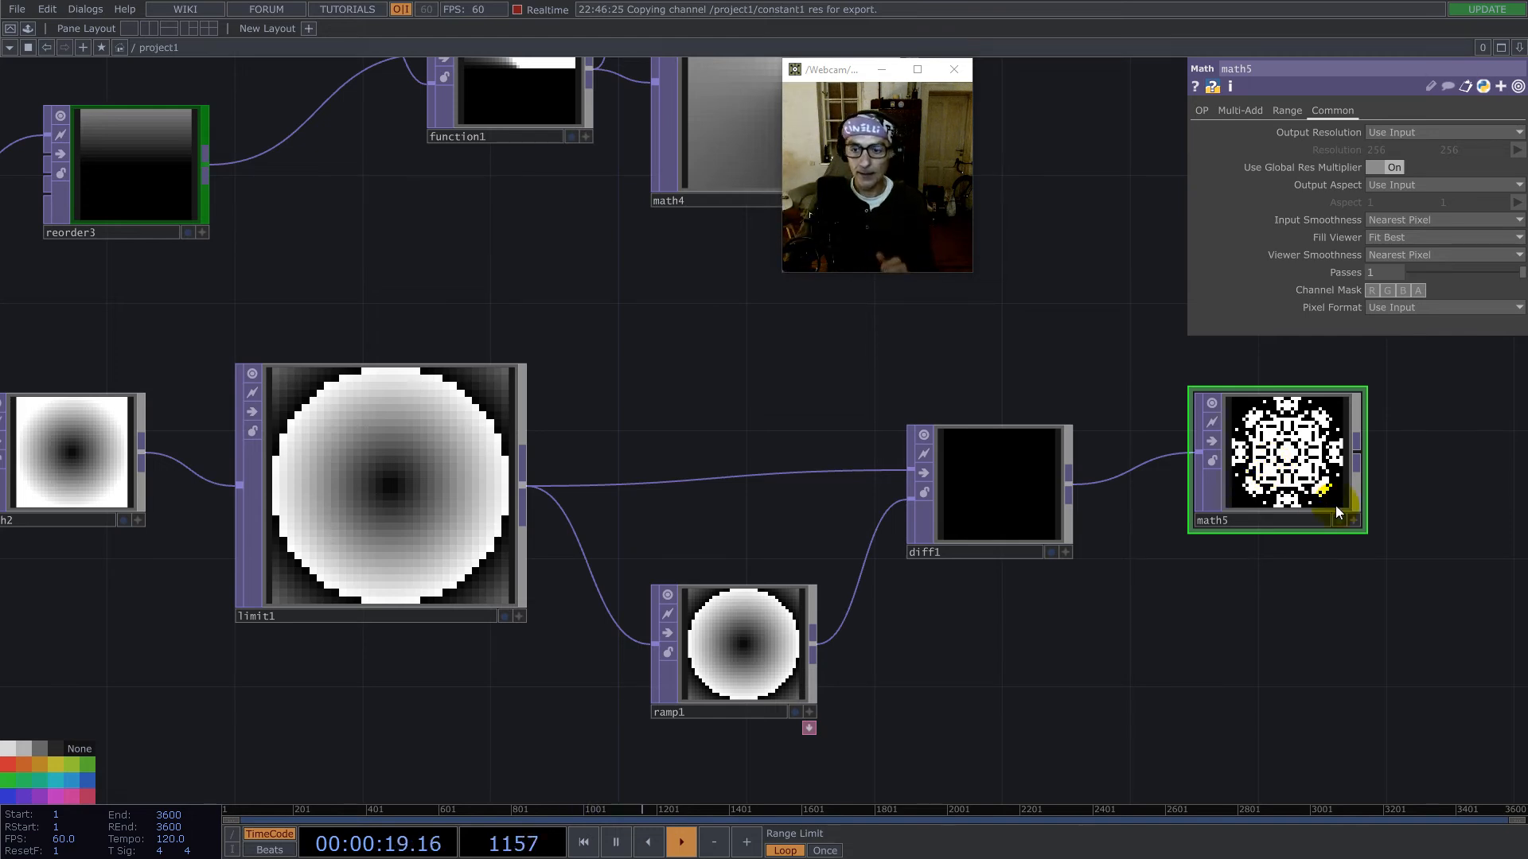
pyautogui.moveTo(1345, 439); pyautogui.dragTo(1081, 460, button='middle')
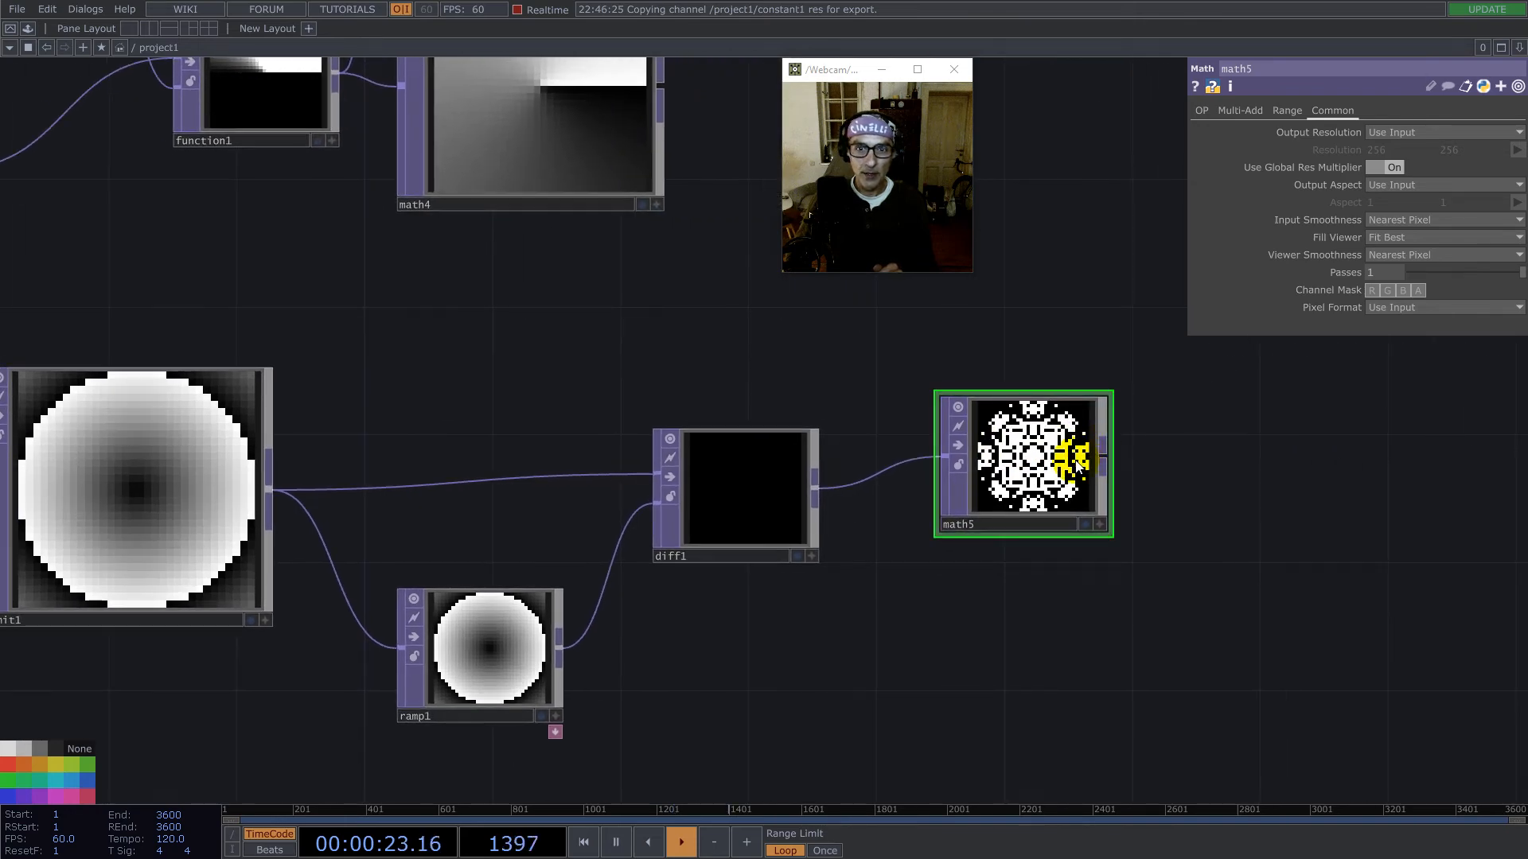
# - Reference constant1's res channel in math5's Multiply parameter and make the expression 1/op('constant1')['res']
pyautogui.scroll(-5, 1168, 604)
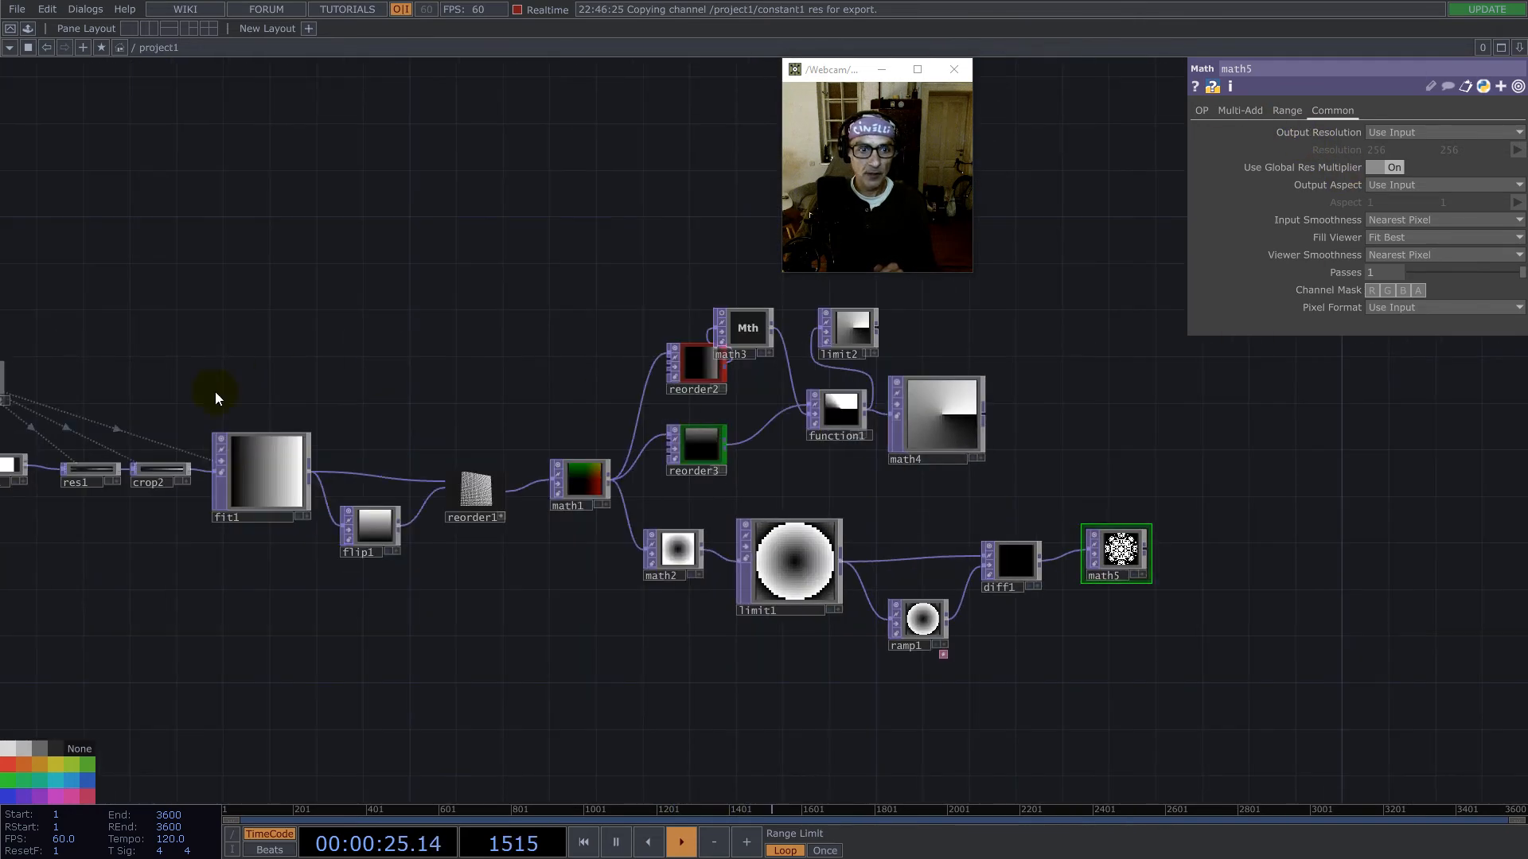
pyautogui.moveTo(130, 342); pyautogui.dragTo(675, 366)
pyautogui.moveTo(521, 407); pyautogui.dragTo(1388, 150)
pyautogui.click(1387, 148)
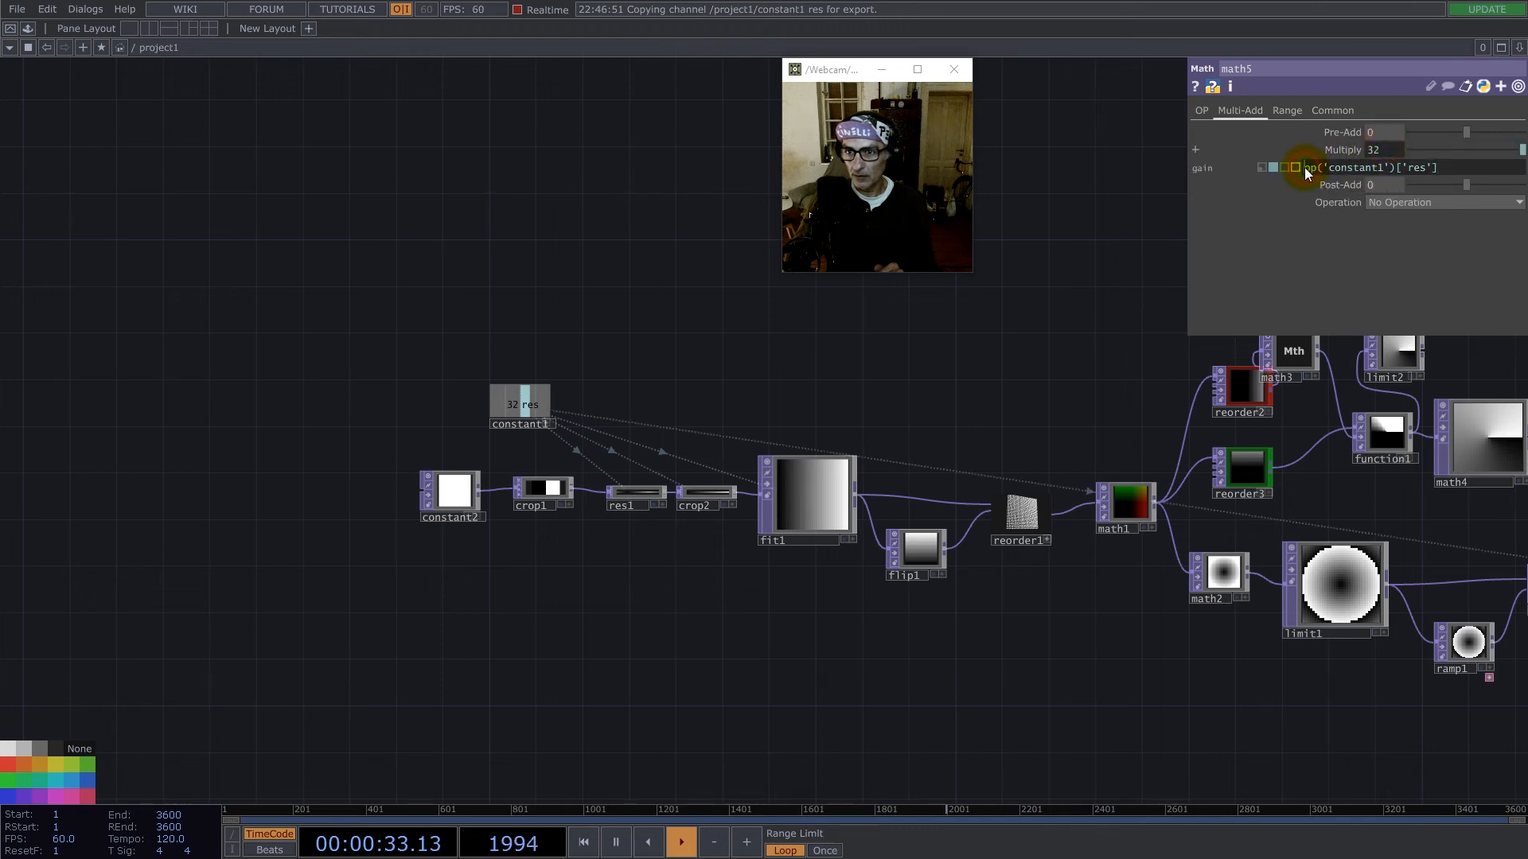
pyautogui.write('1/')
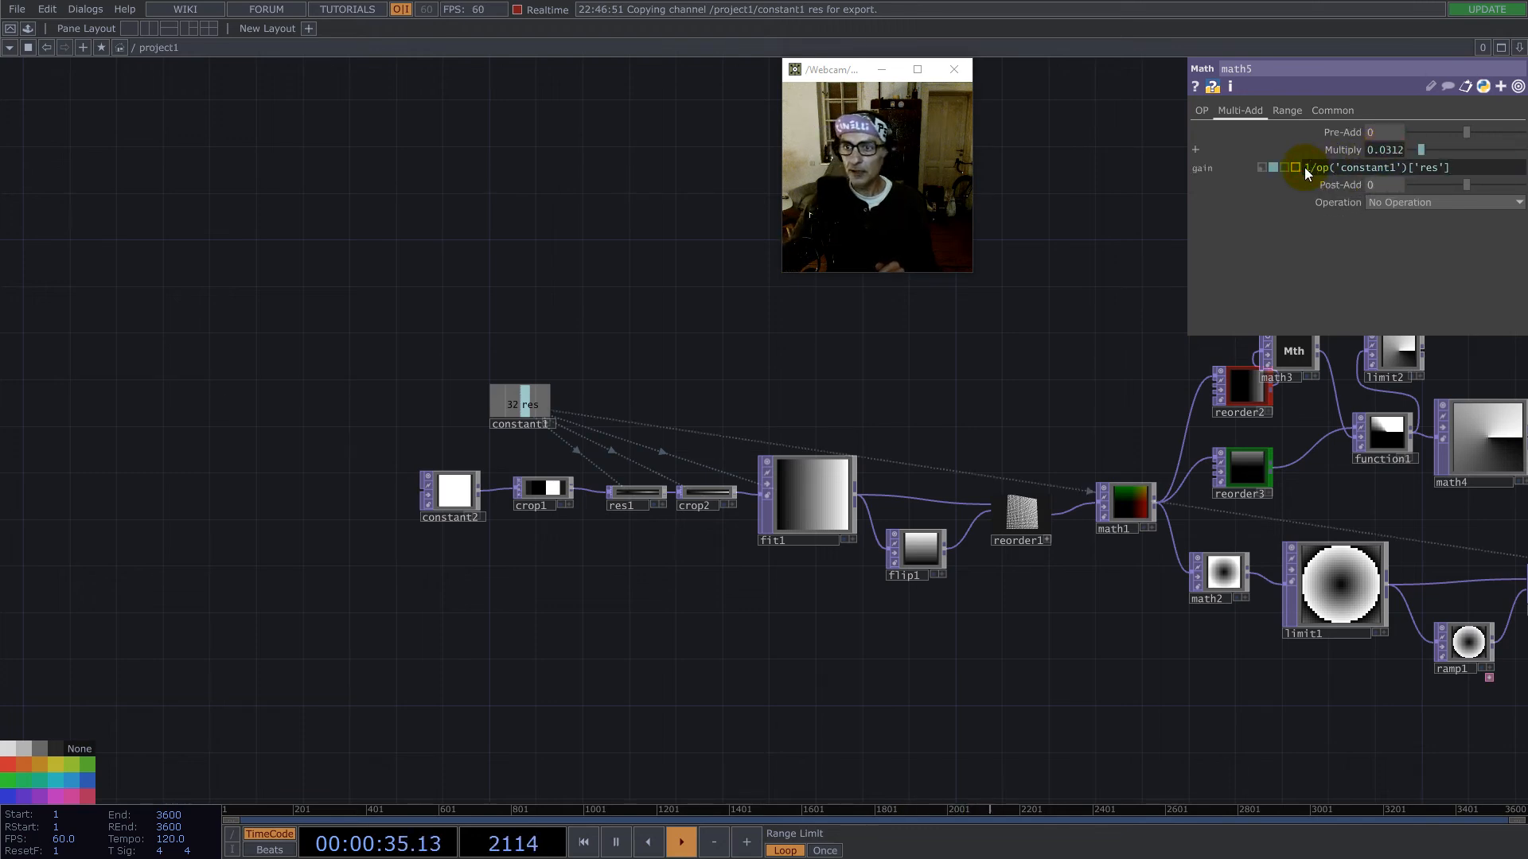
# - Extend math5's Multiply expression to 1/op('constant1')['res']*2
pyautogui.moveTo(1034, 334); pyautogui.dragTo(474, 365)
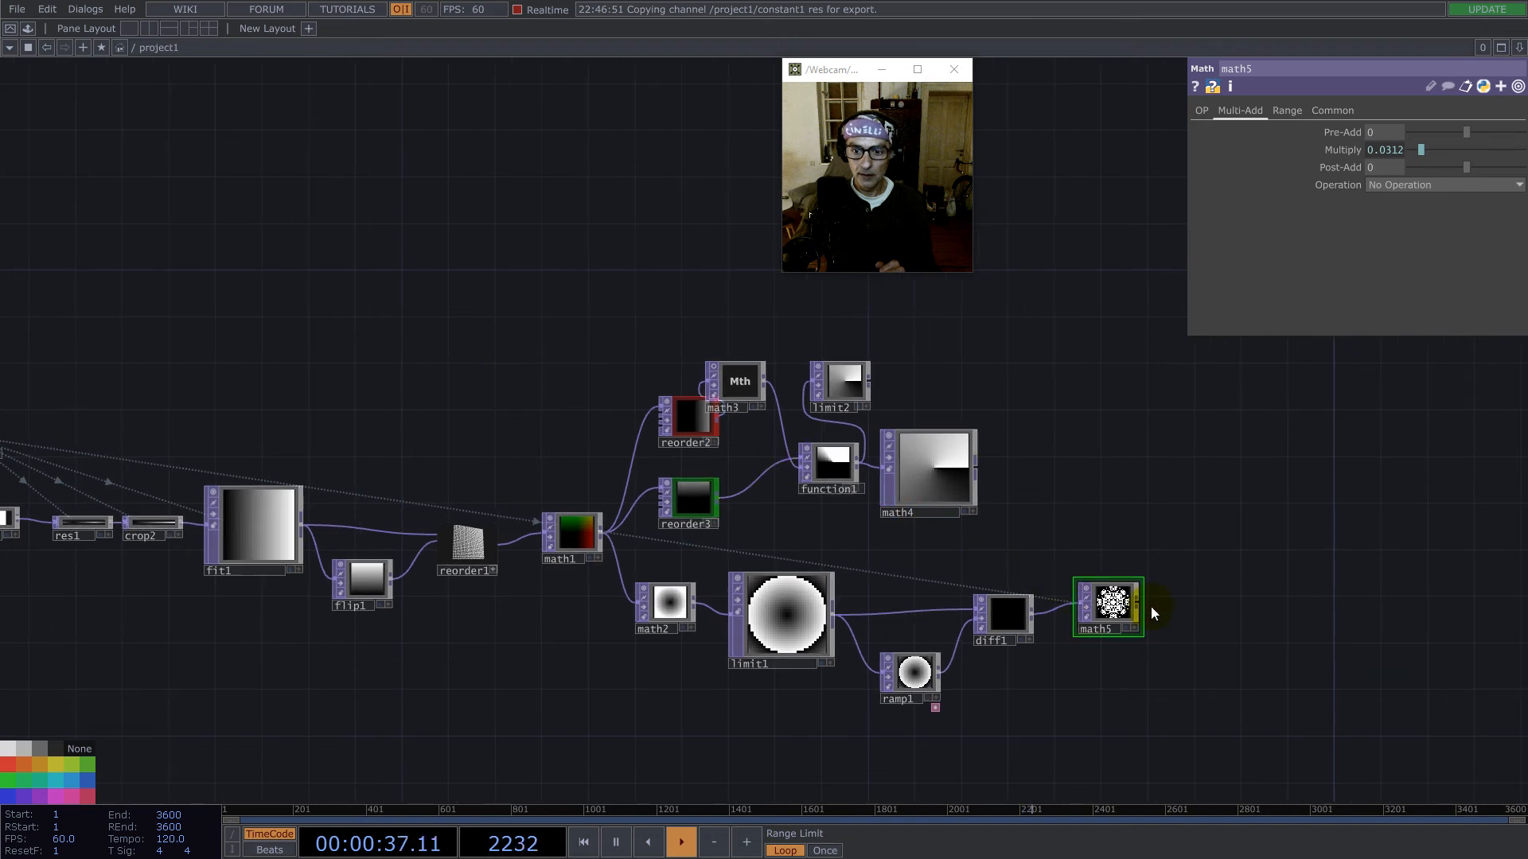
pyautogui.scroll(5, 1151, 606)
pyautogui.click(1387, 150)
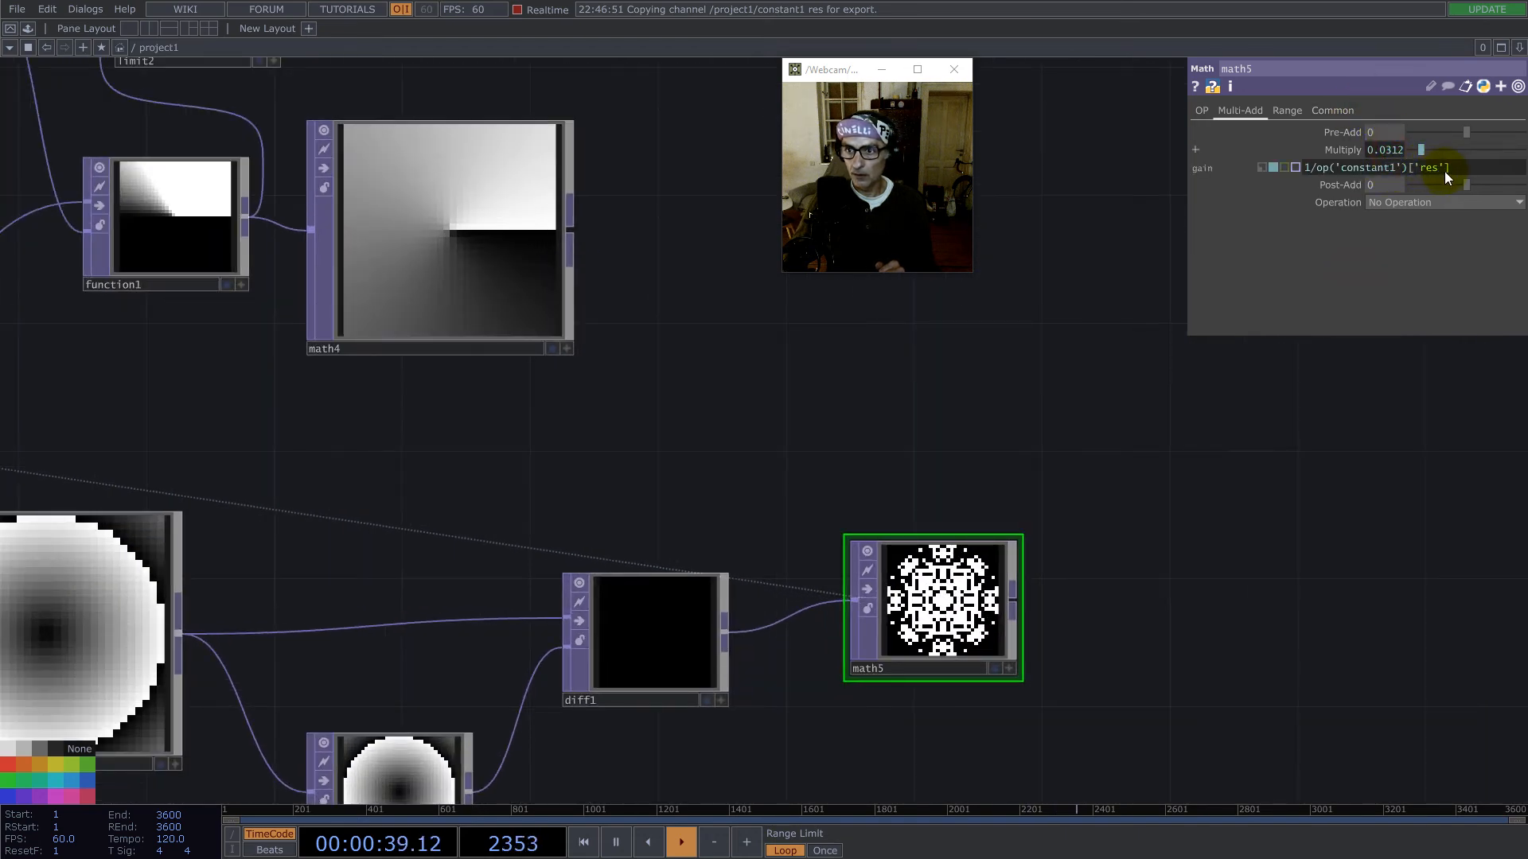
pyautogui.moveTo(1450, 169)
pyautogui.write('*2')
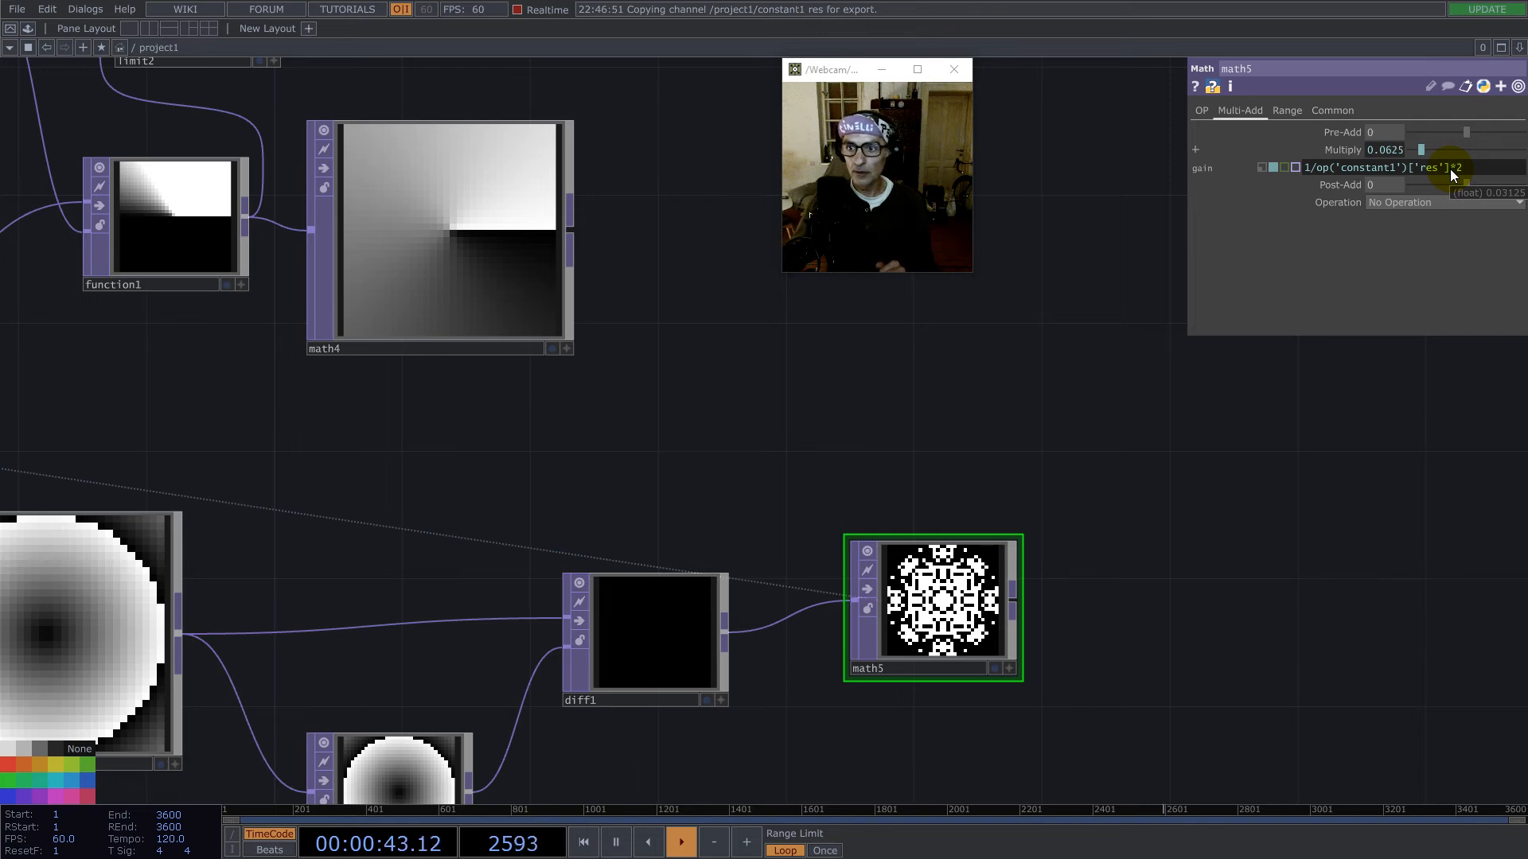
# - Move math5's Multiply expression into Pre-Add as -1/op('constant1')['res']*2 and reset Multiply to 1
pyautogui.moveTo(1469, 168); pyautogui.dragTo(1190, 164)
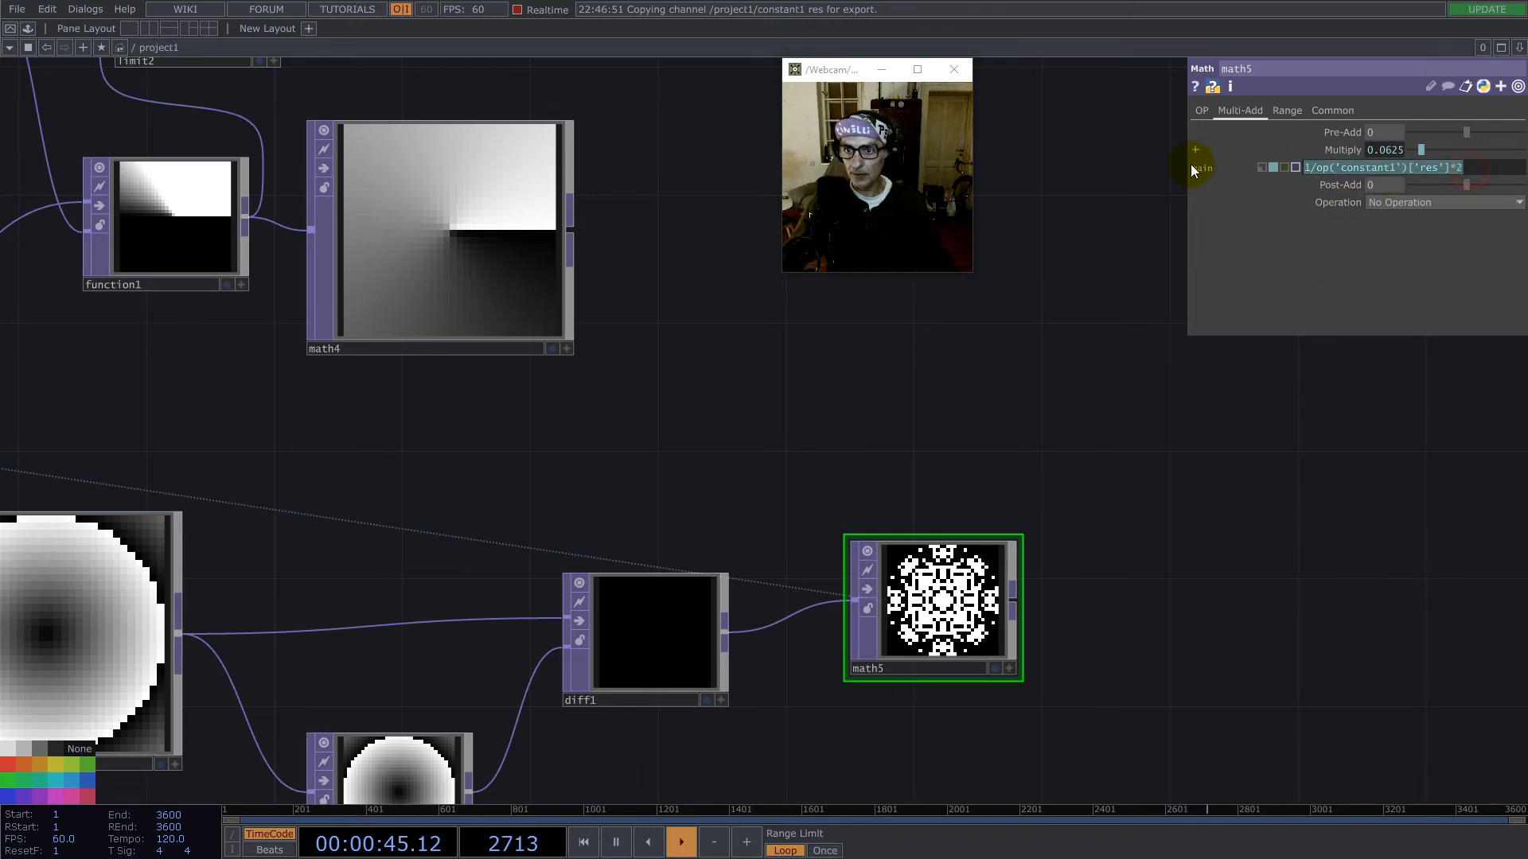
pyautogui.press('BackSpace')
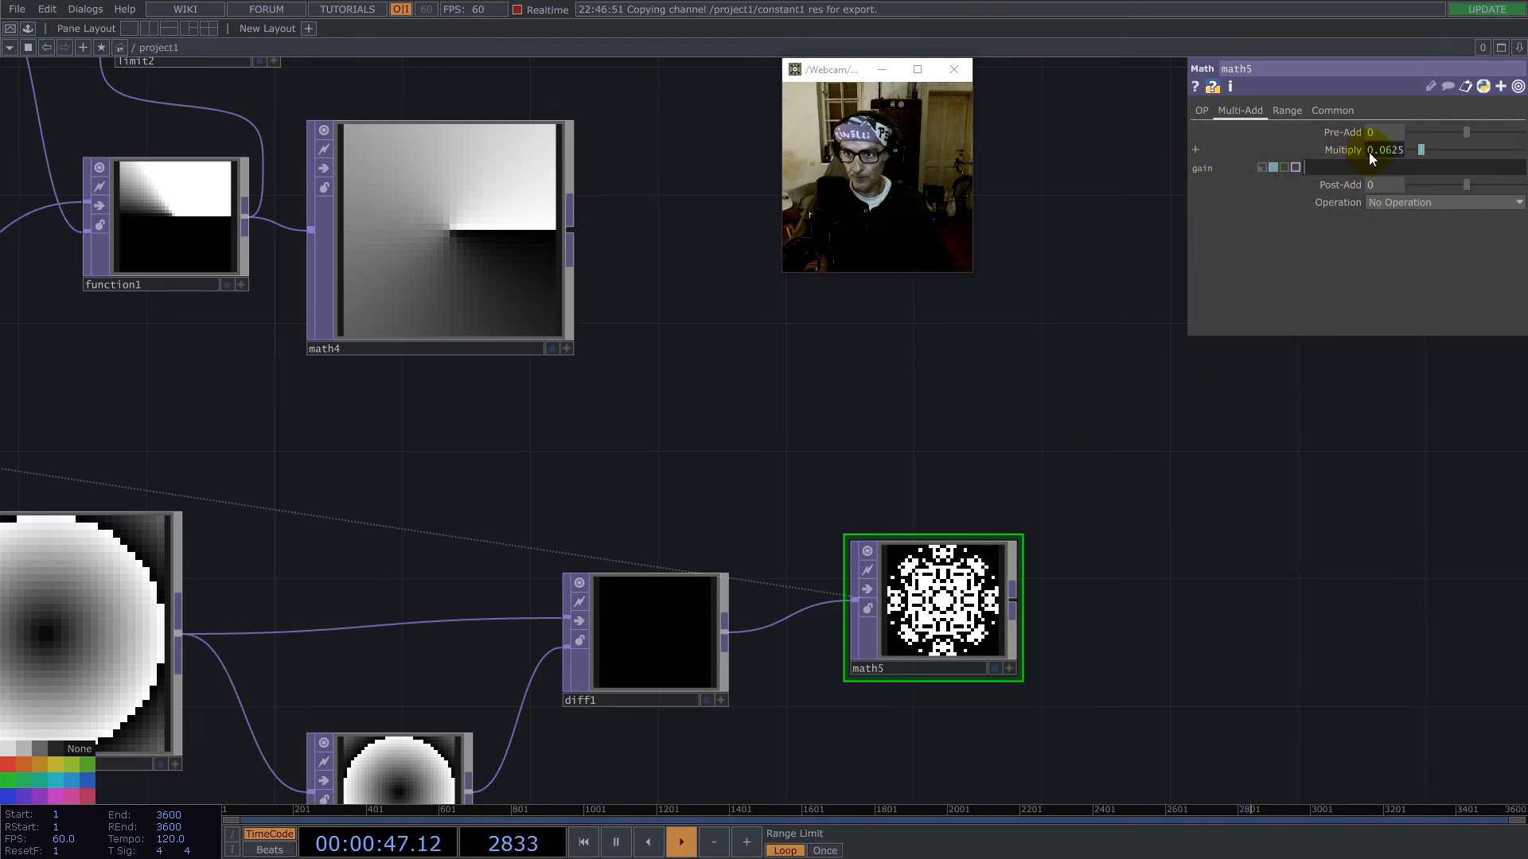
pyautogui.click(1328, 148)
pyautogui.moveTo(1375, 134); pyautogui.dragTo(1305, 137)
pyautogui.press('BackSpace')
pyautogui.write('-0.062')
pyautogui.click(1371, 419)
# - Change math5's Pre-Add expression to -1/op('constant1')['res']/2
pyautogui.click(1377, 132)
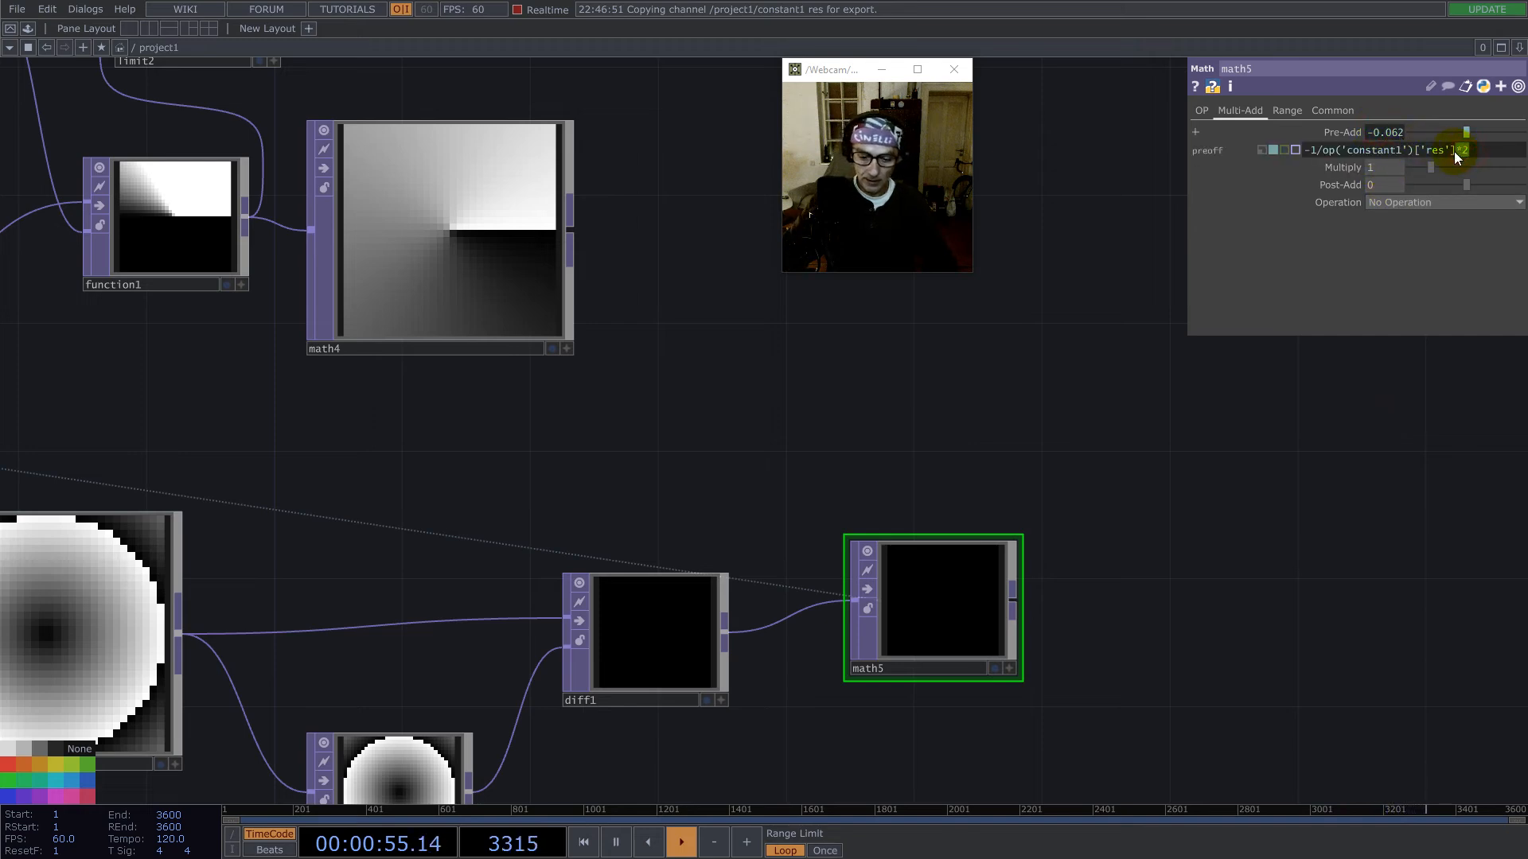
pyautogui.press('BackSpace')
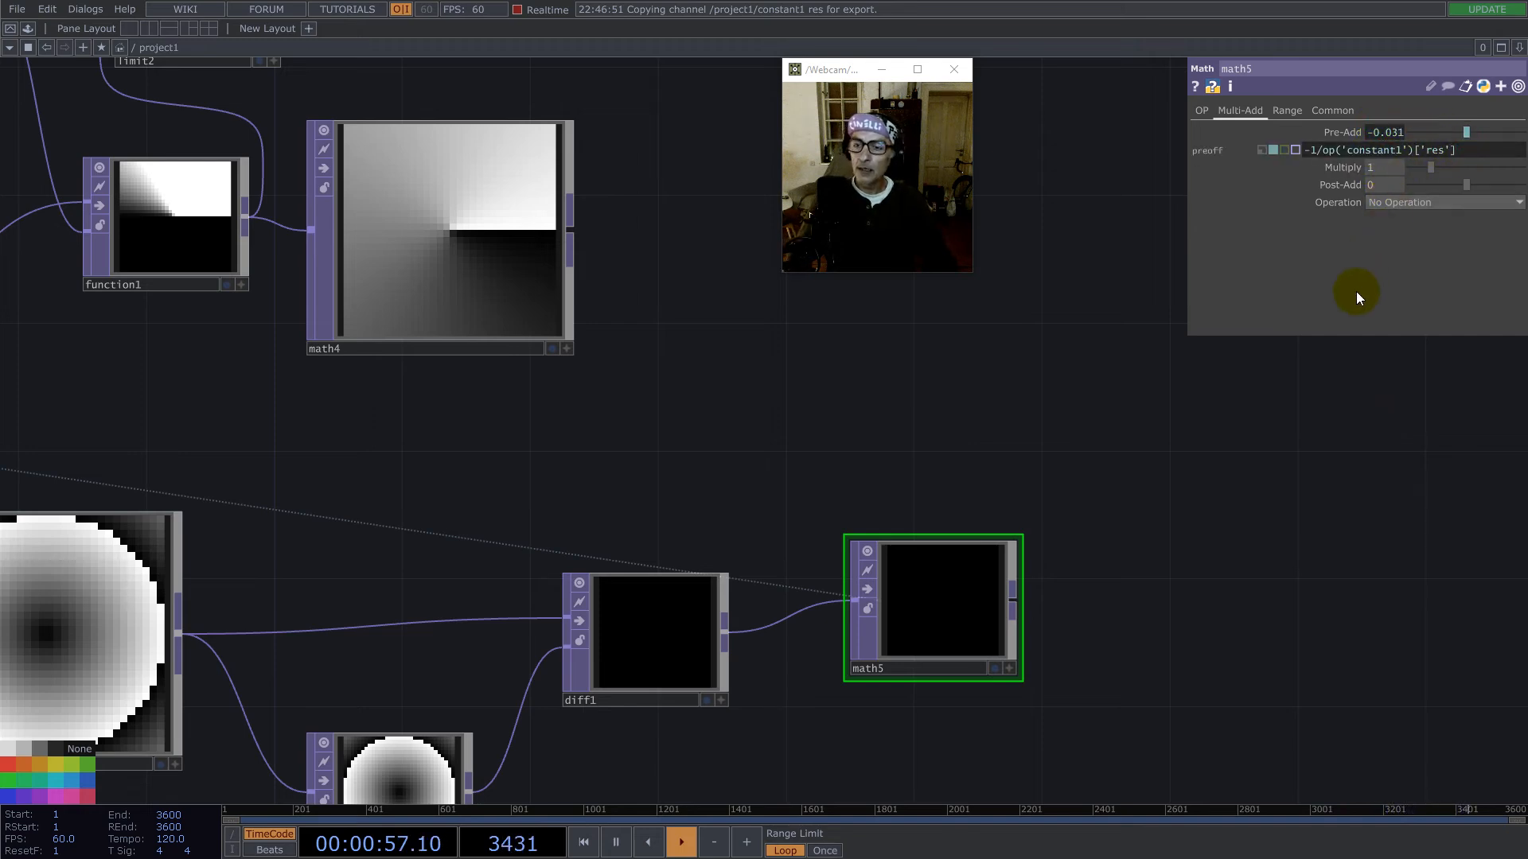
pyautogui.click(1461, 149)
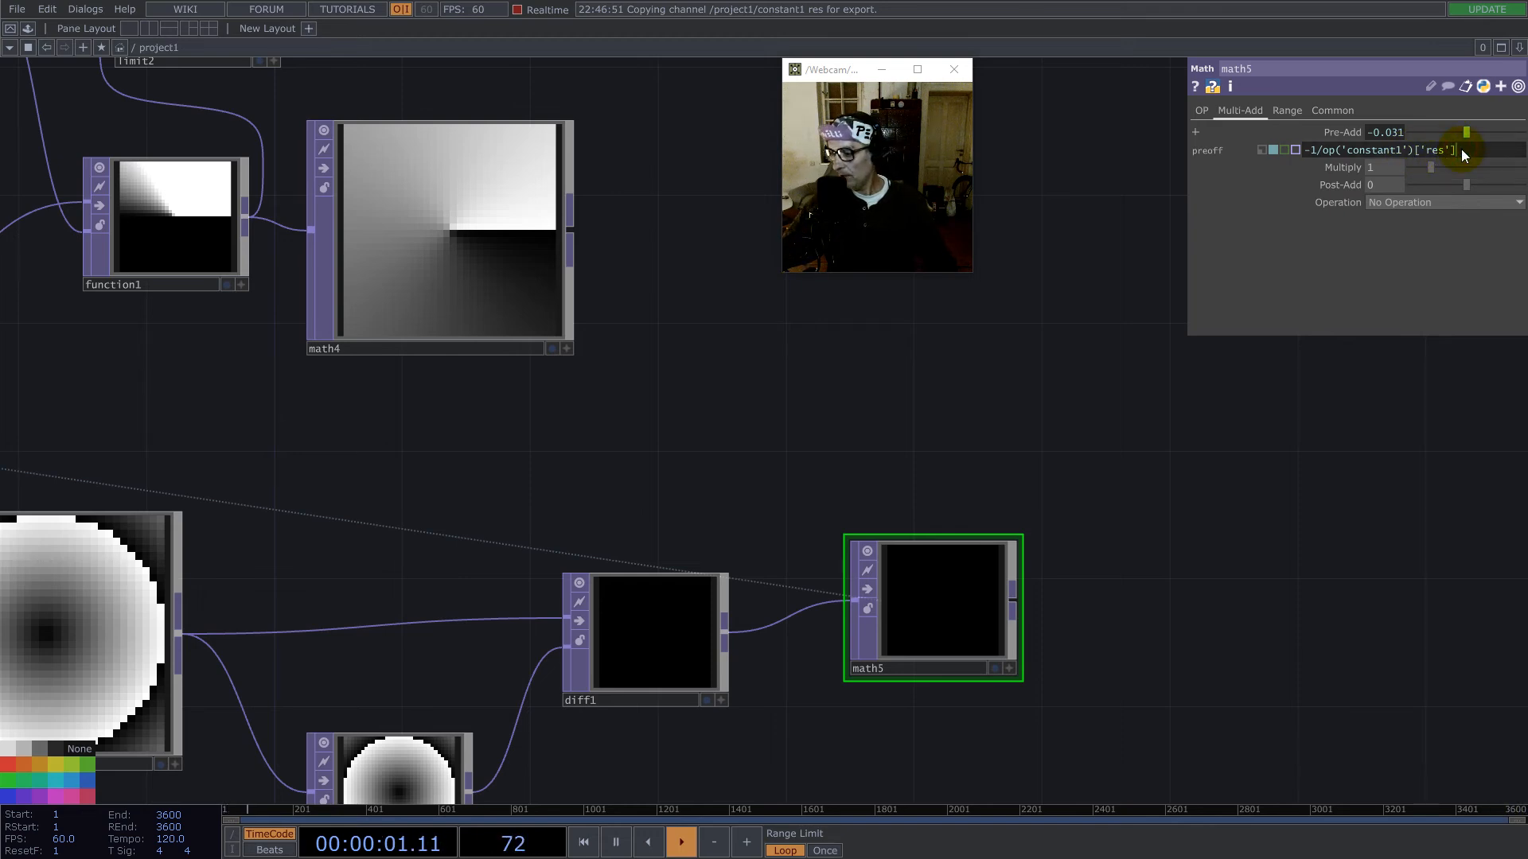
pyautogui.write('/2')
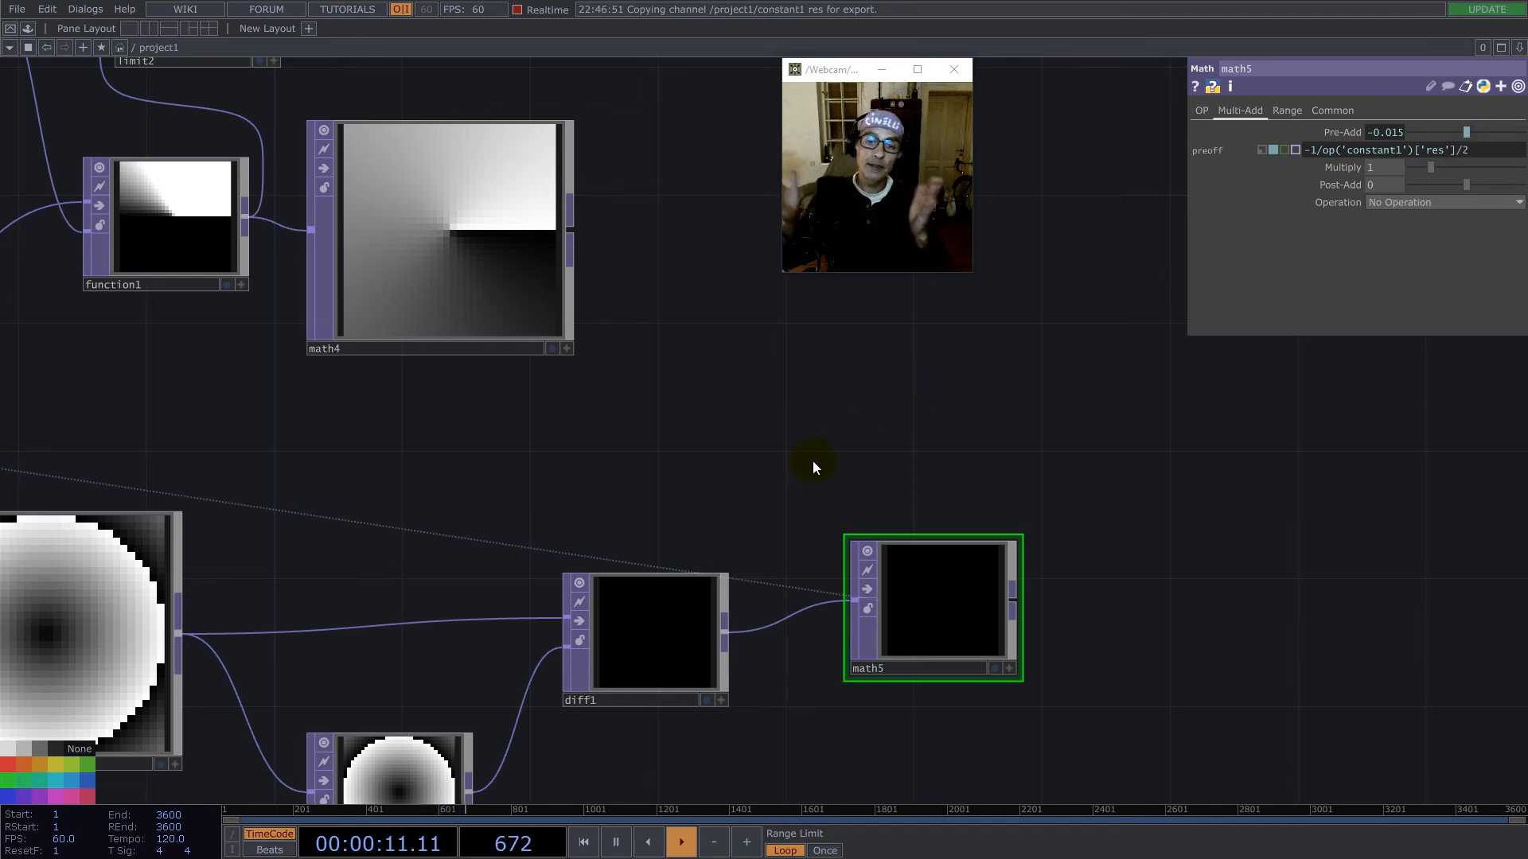
# - Move math5 farther away from diff1 and display its OP parameters
pyautogui.click(934, 613)
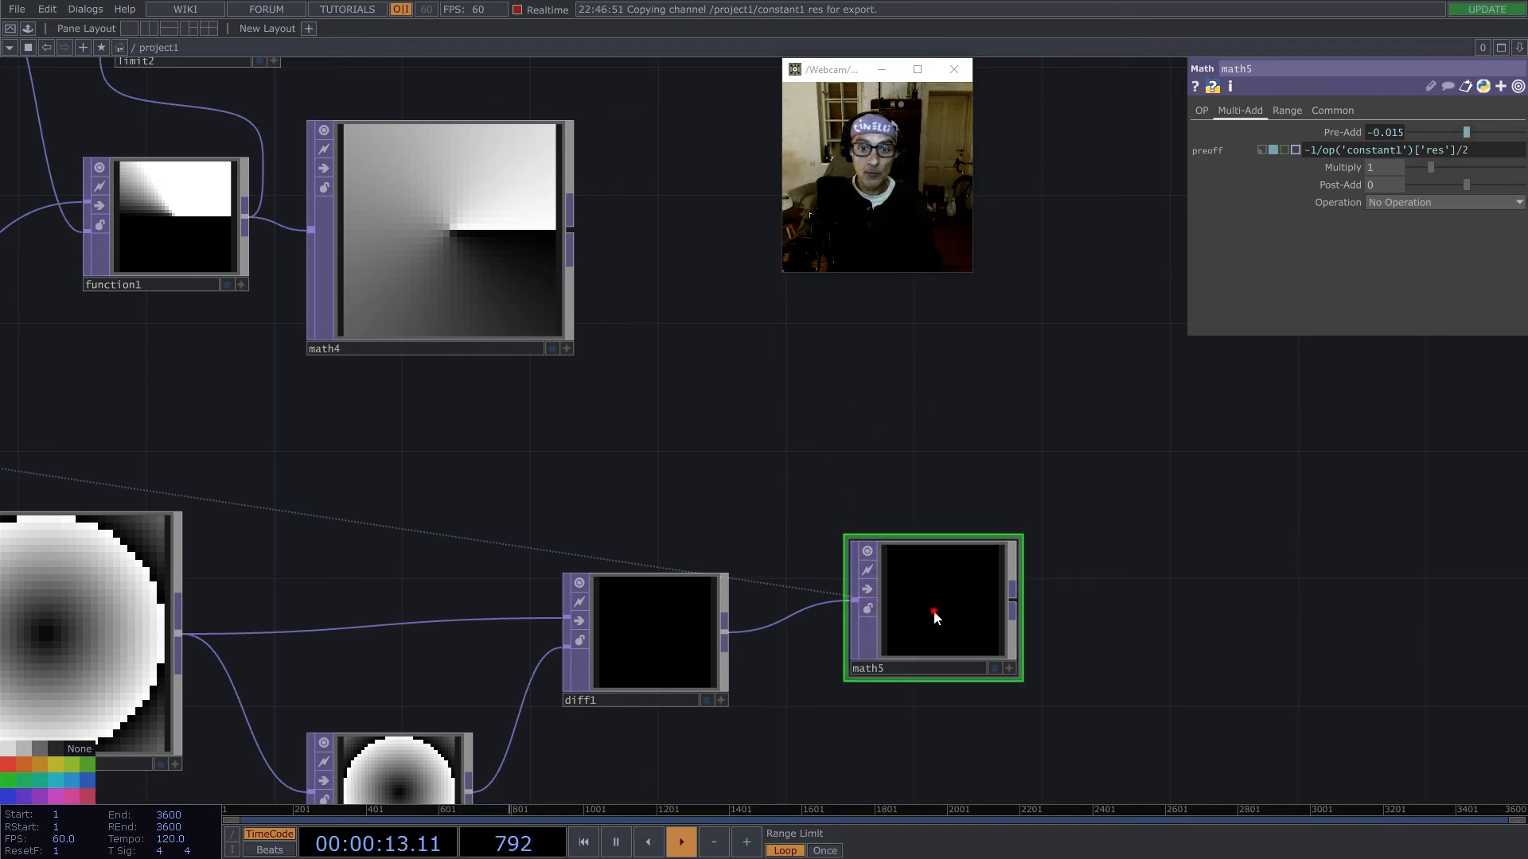
pyautogui.moveTo(934, 613); pyautogui.dragTo(999, 582)
pyautogui.moveTo(742, 510); pyautogui.dragTo(1120, 414)
pyautogui.click(1202, 110)
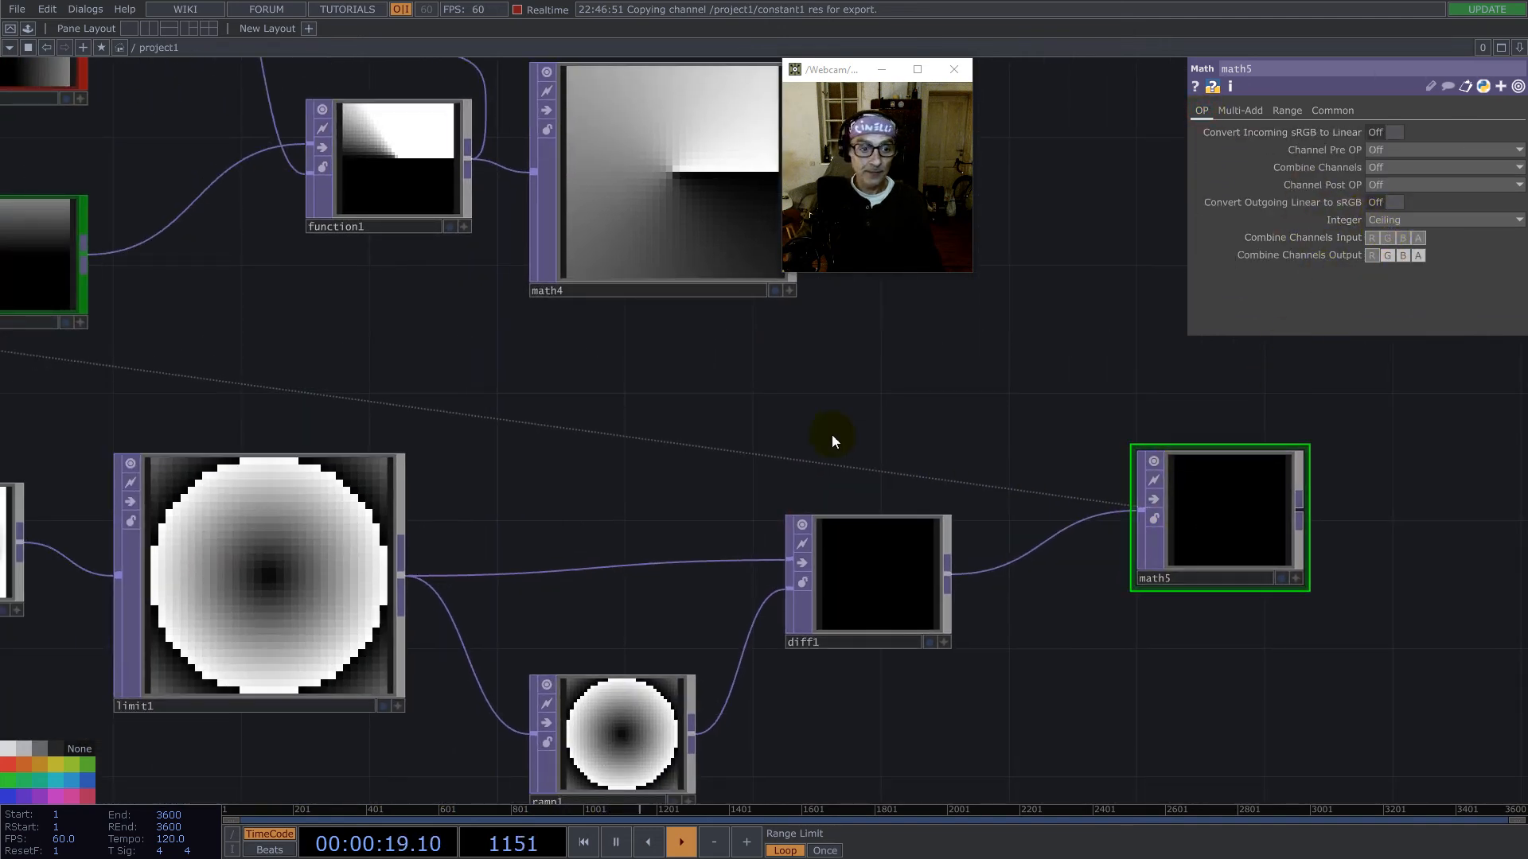
# - Move constant1 along the network to a spot above reorder1, closer to the TOPs under test
pyautogui.moveTo(723, 433); pyautogui.dragTo(932, 437)
pyautogui.scroll(-2, 935, 439)
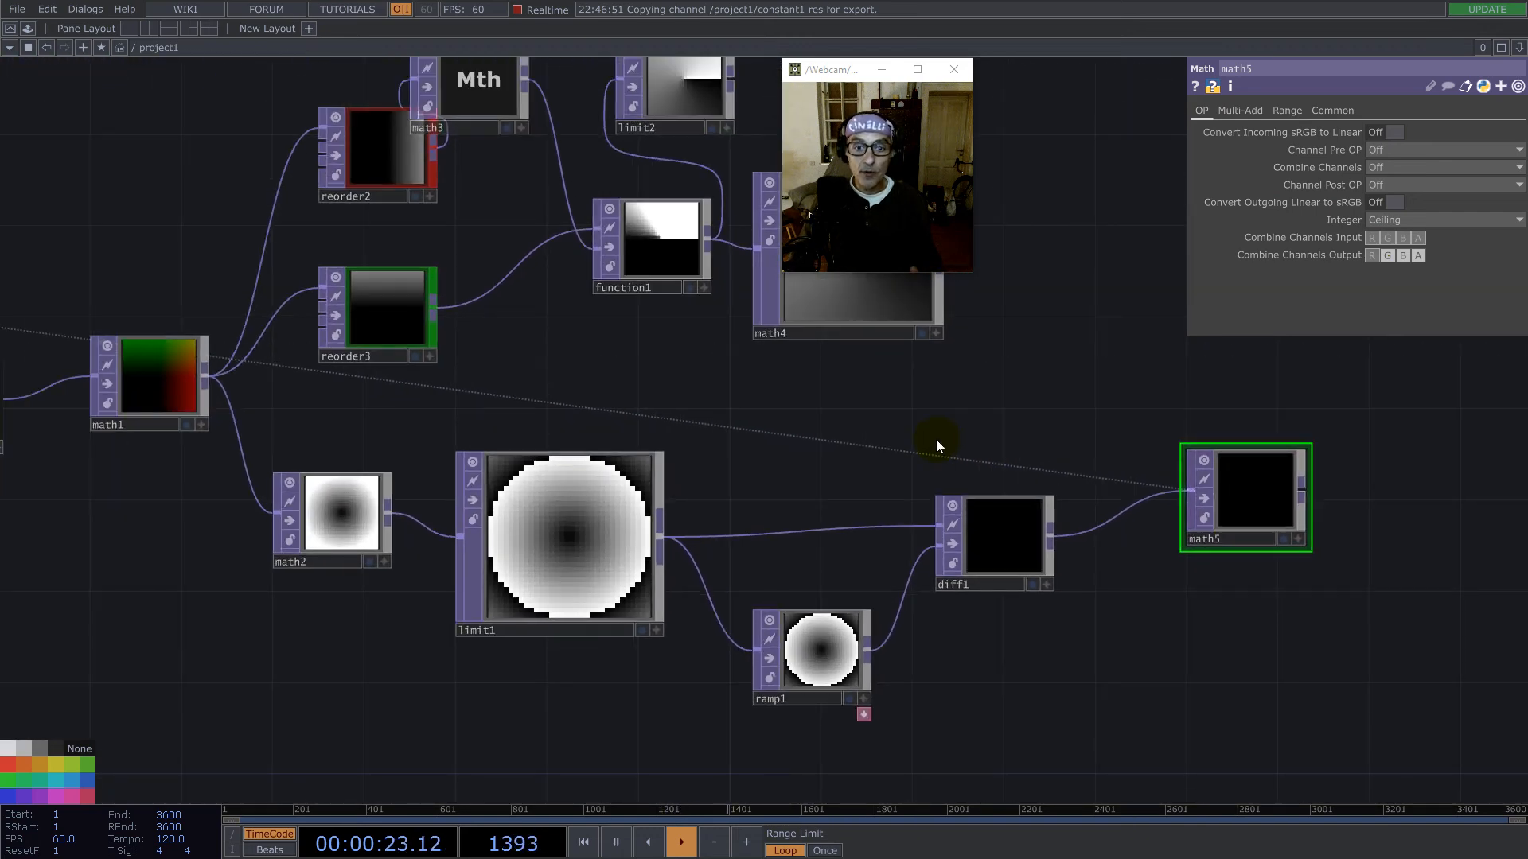
pyautogui.scroll(-2, 1030, 587)
pyautogui.moveTo(214, 351); pyautogui.dragTo(380, 363)
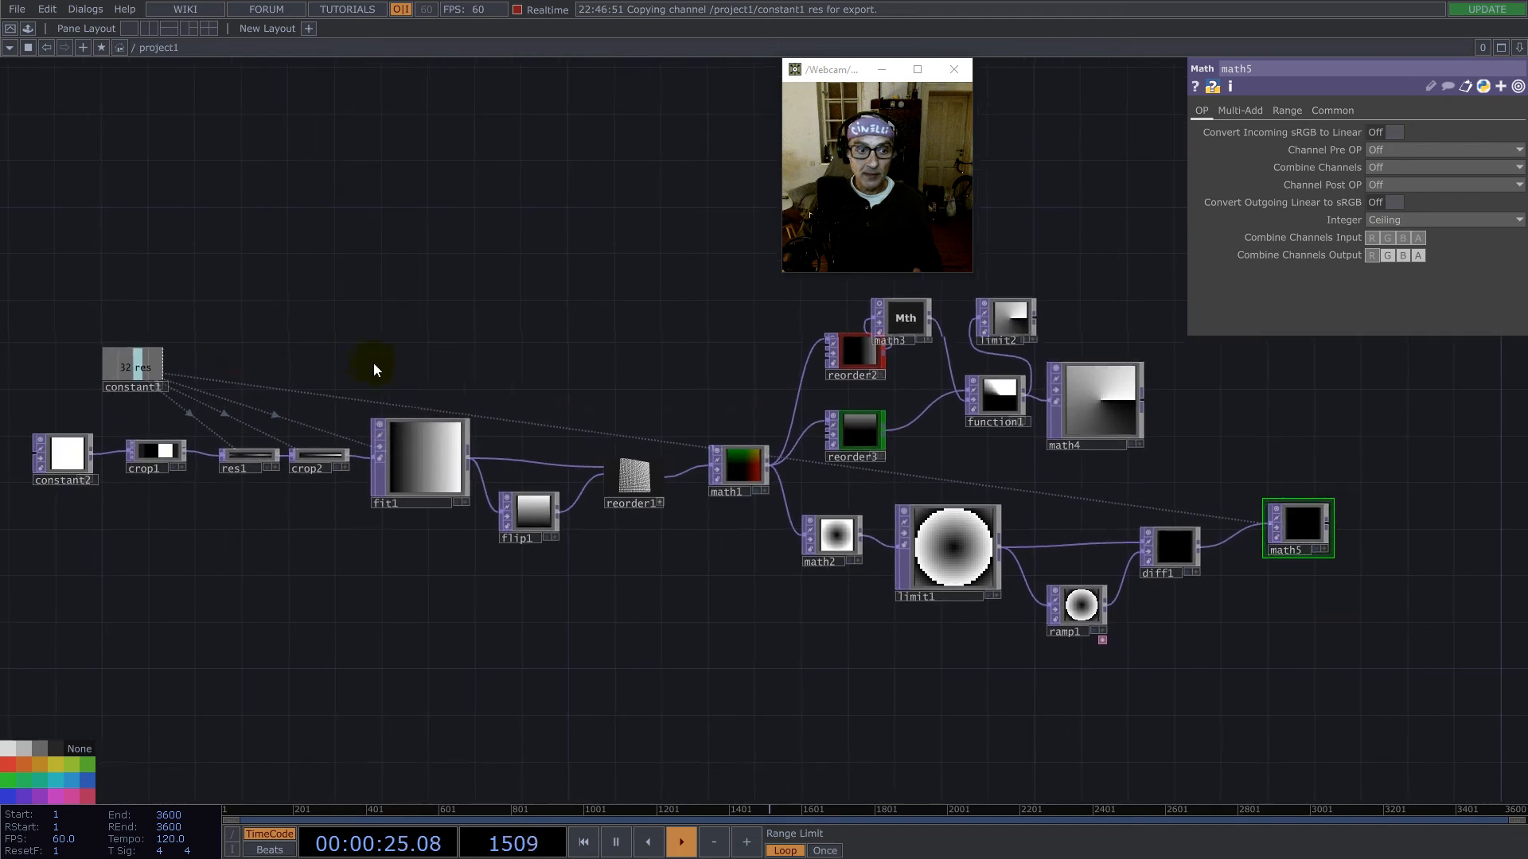
pyautogui.scroll(4, 166, 407)
pyautogui.click(276, 389)
pyautogui.scroll(-3, 244, 438)
pyautogui.moveTo(229, 385); pyautogui.dragTo(881, 337)
pyautogui.moveTo(1043, 351); pyautogui.dragTo(517, 350)
# - Show constant1's channel values and set res to 64
pyautogui.click(374, 338)
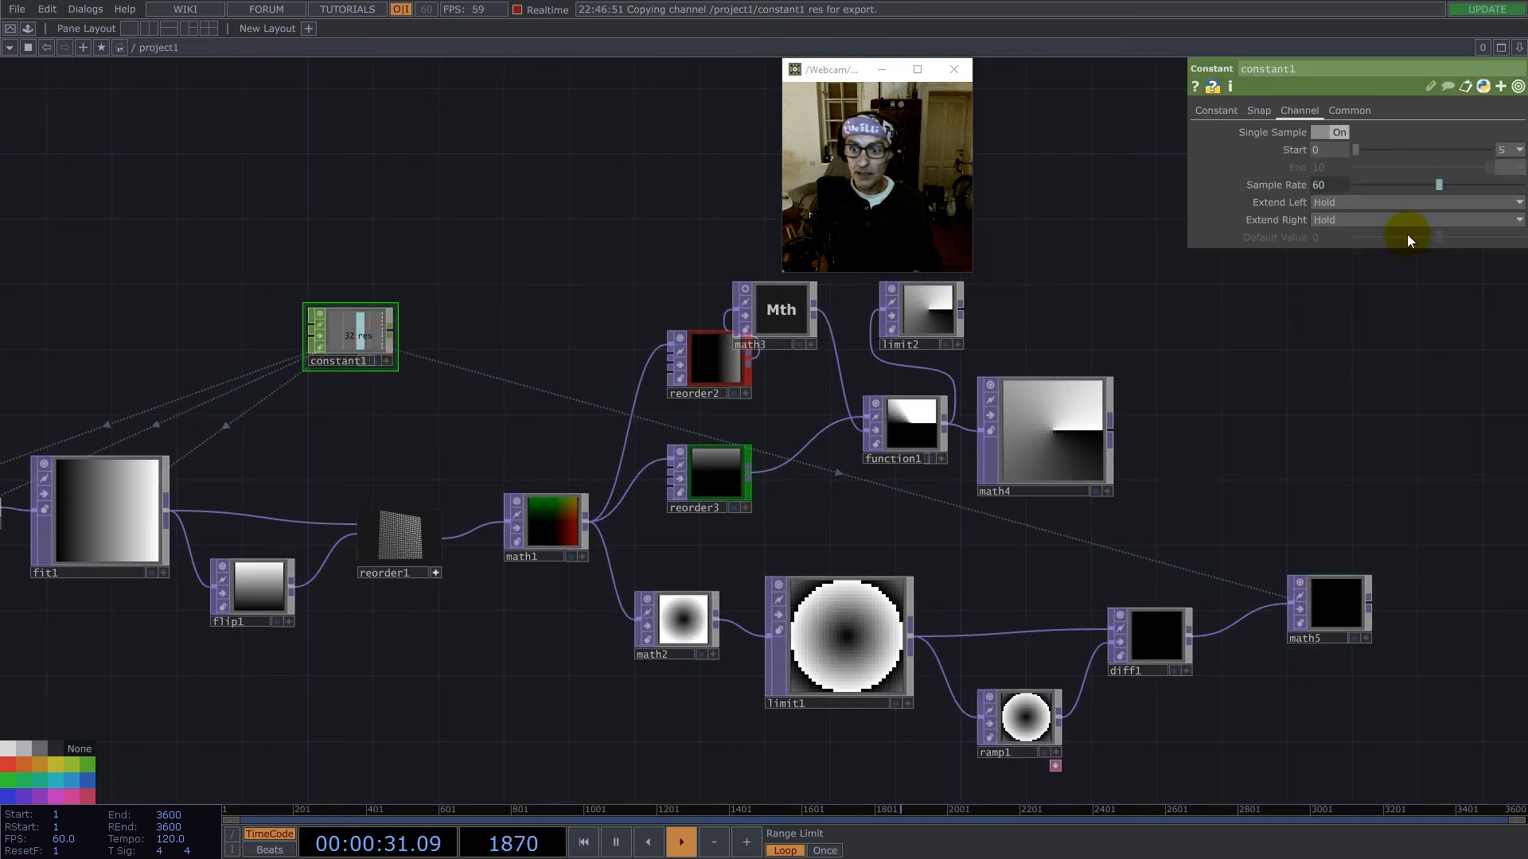
pyautogui.click(1217, 111)
pyautogui.click(1440, 134)
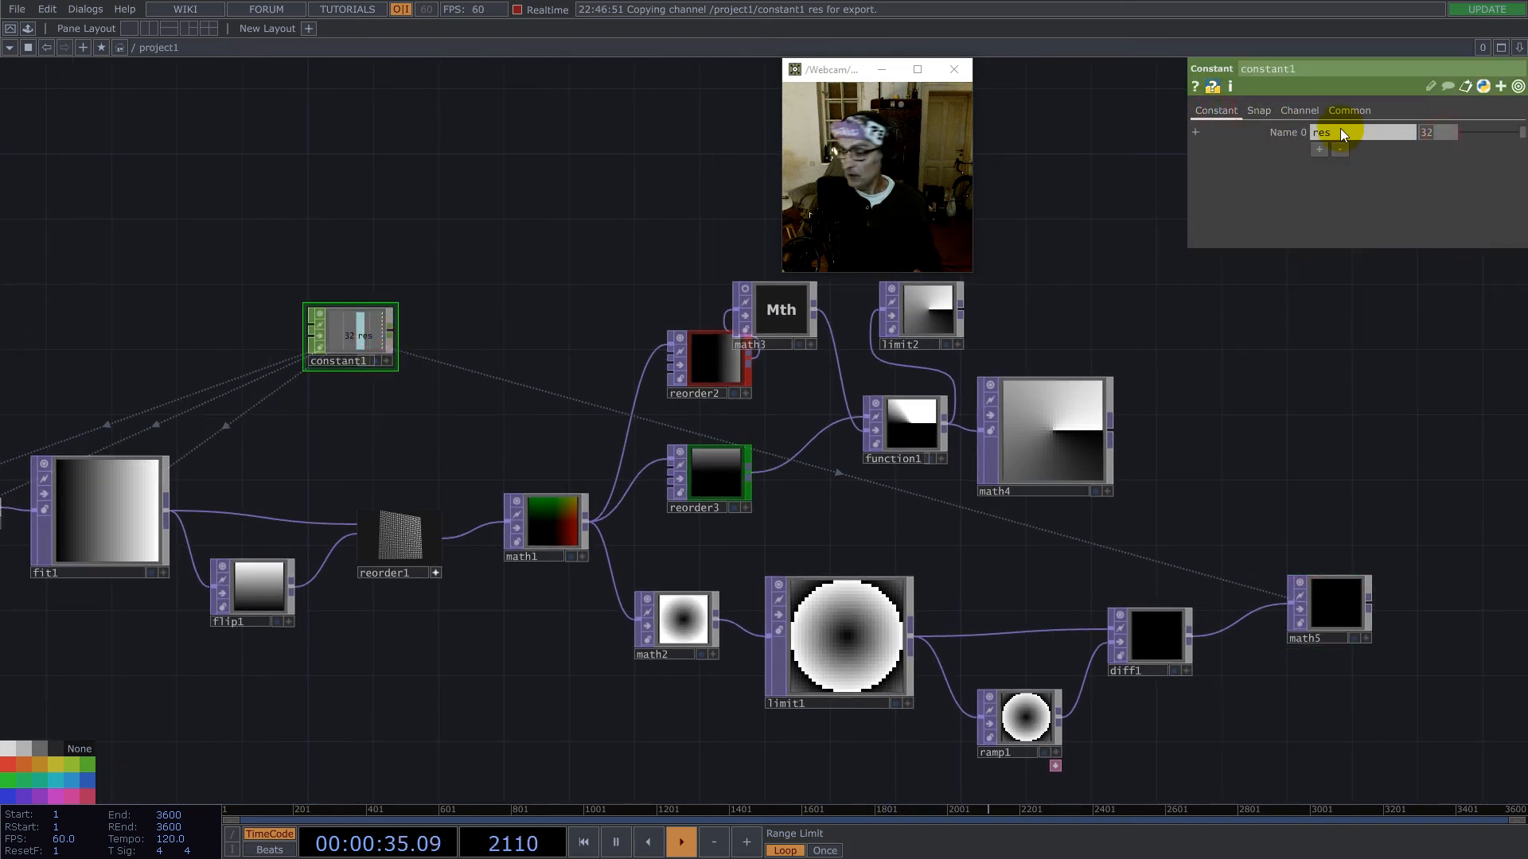
pyautogui.write('64')
pyautogui.press('Return')
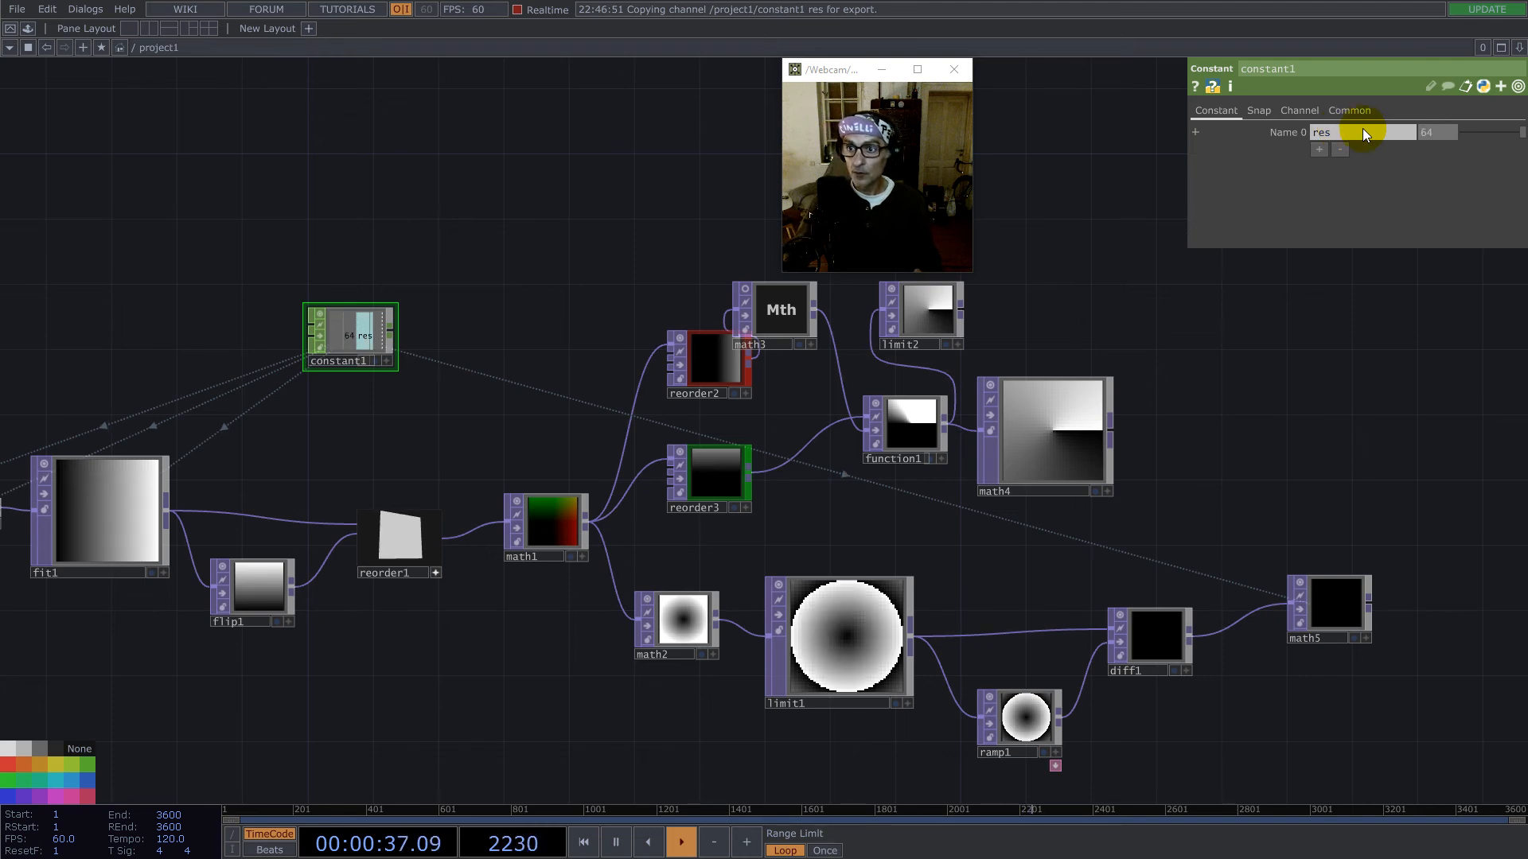
# - Set constant1's res channel to 128 to test the comparison at that resolution
pyautogui.write('2')
pyautogui.press('BackSpace')
pyautogui.write('128')
pyautogui.press('Return')
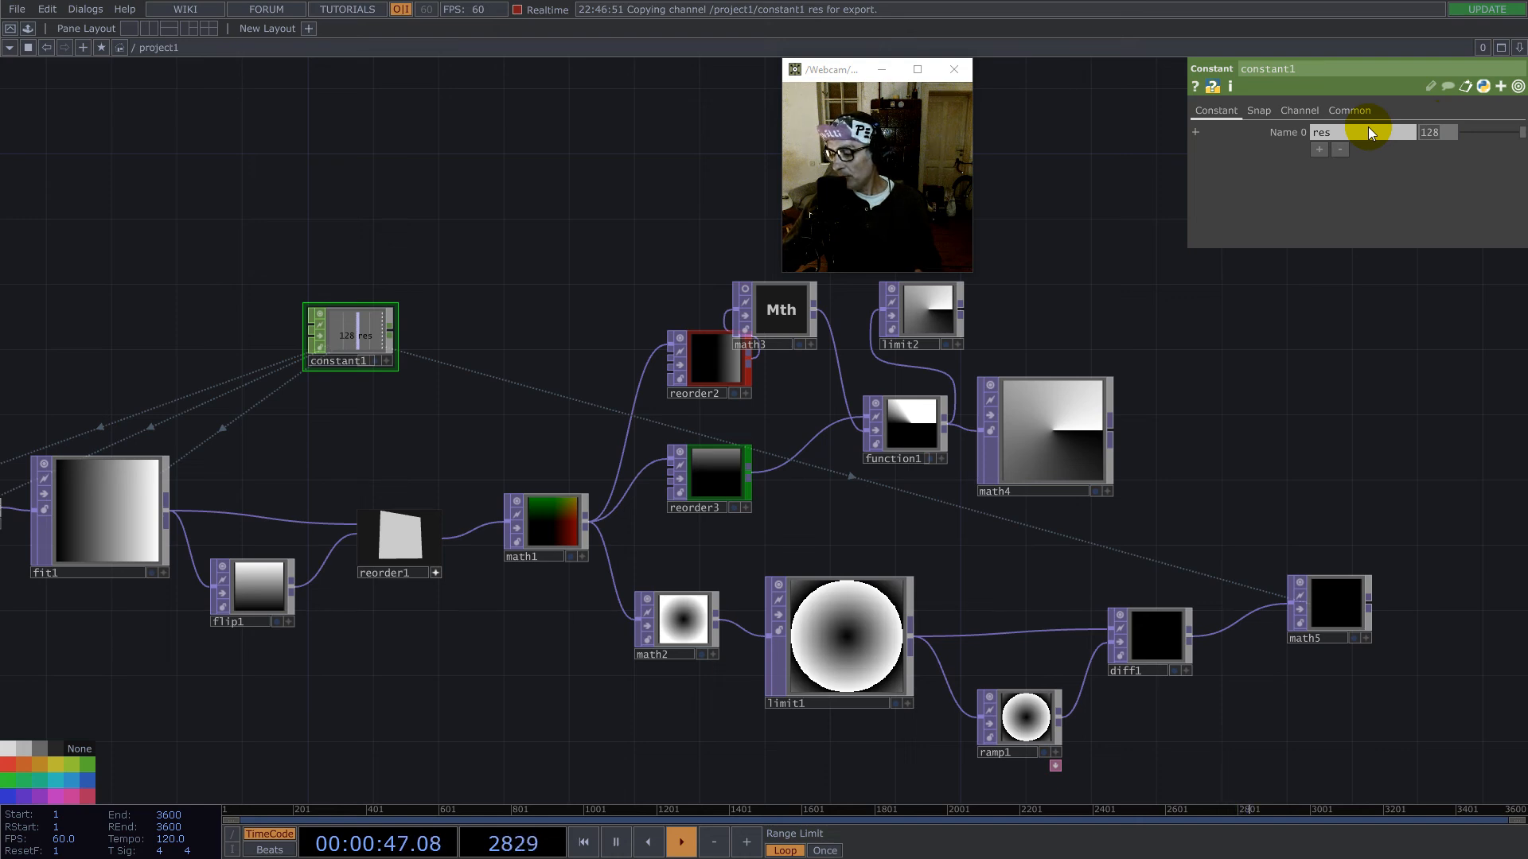
# - Set constant1's res channel to 256 and inspect the diff1 and math5 outputs
pyautogui.write('256')
pyautogui.press('Return')
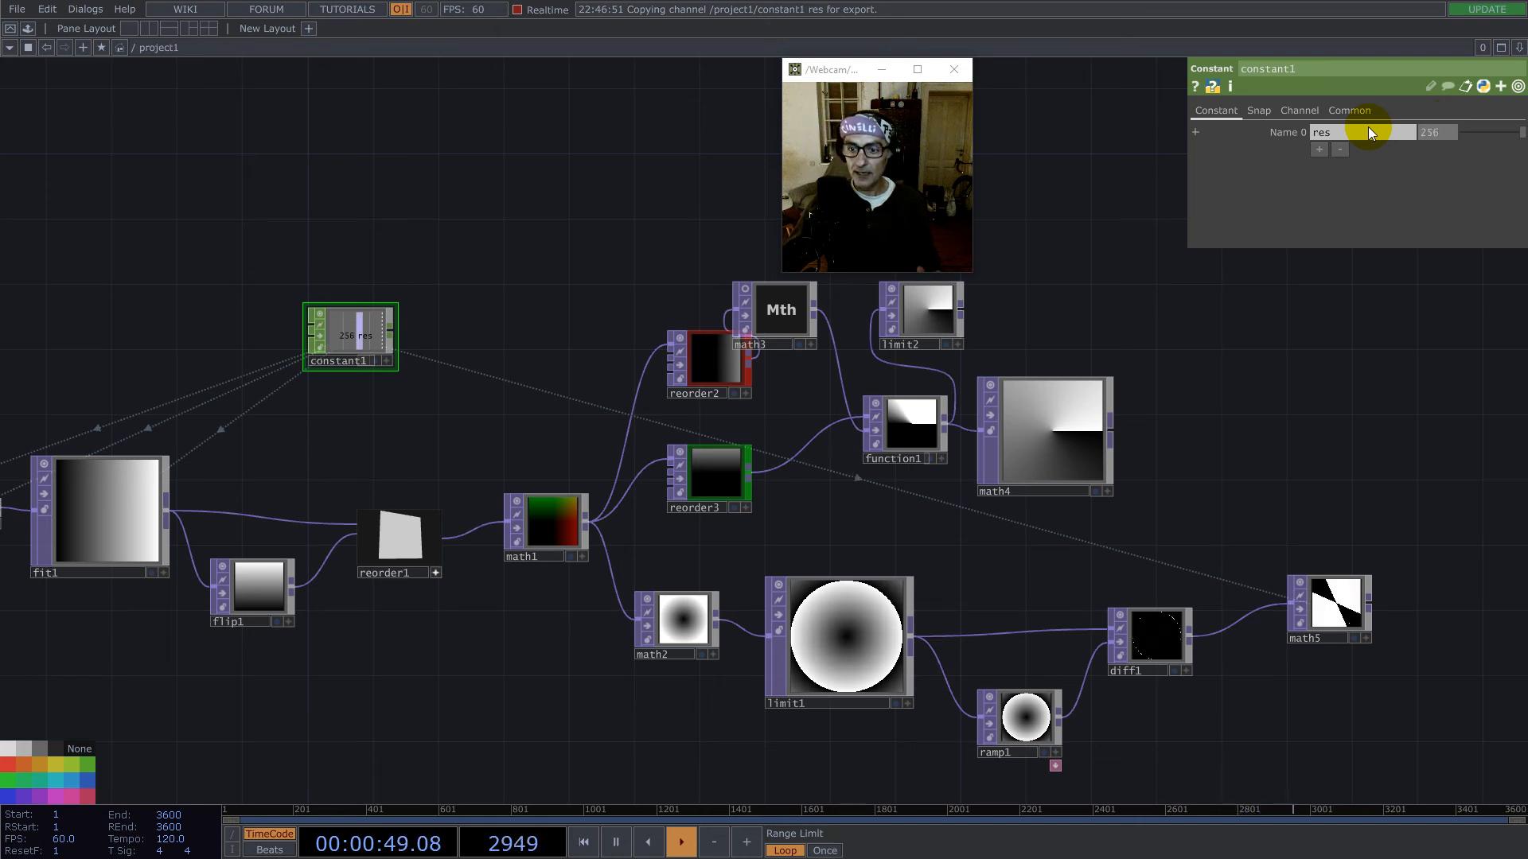
pyautogui.scroll(6, 1382, 604)
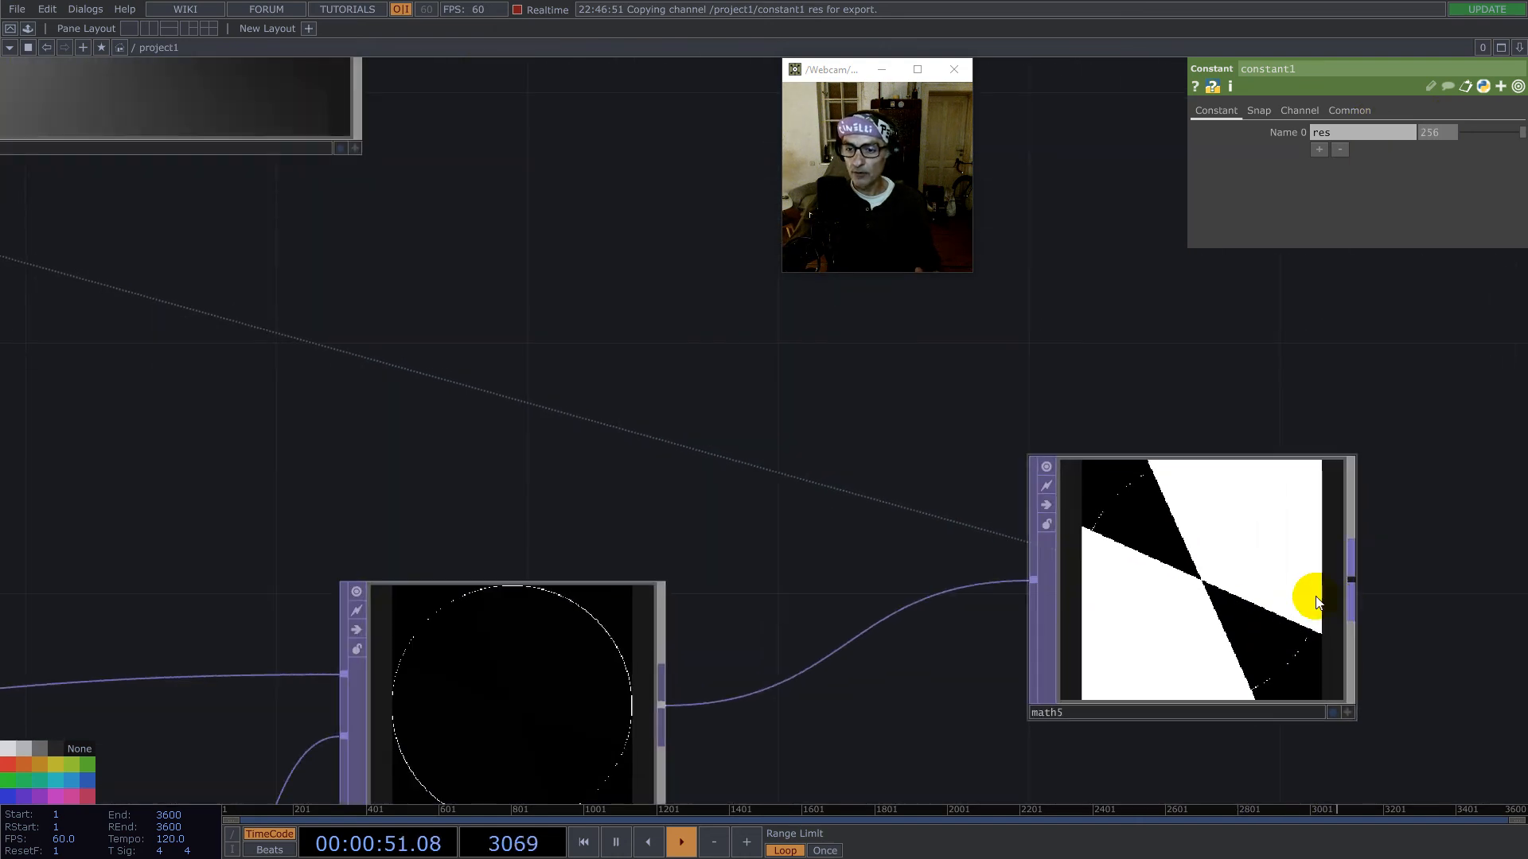
pyautogui.scroll(-8, 1225, 589)
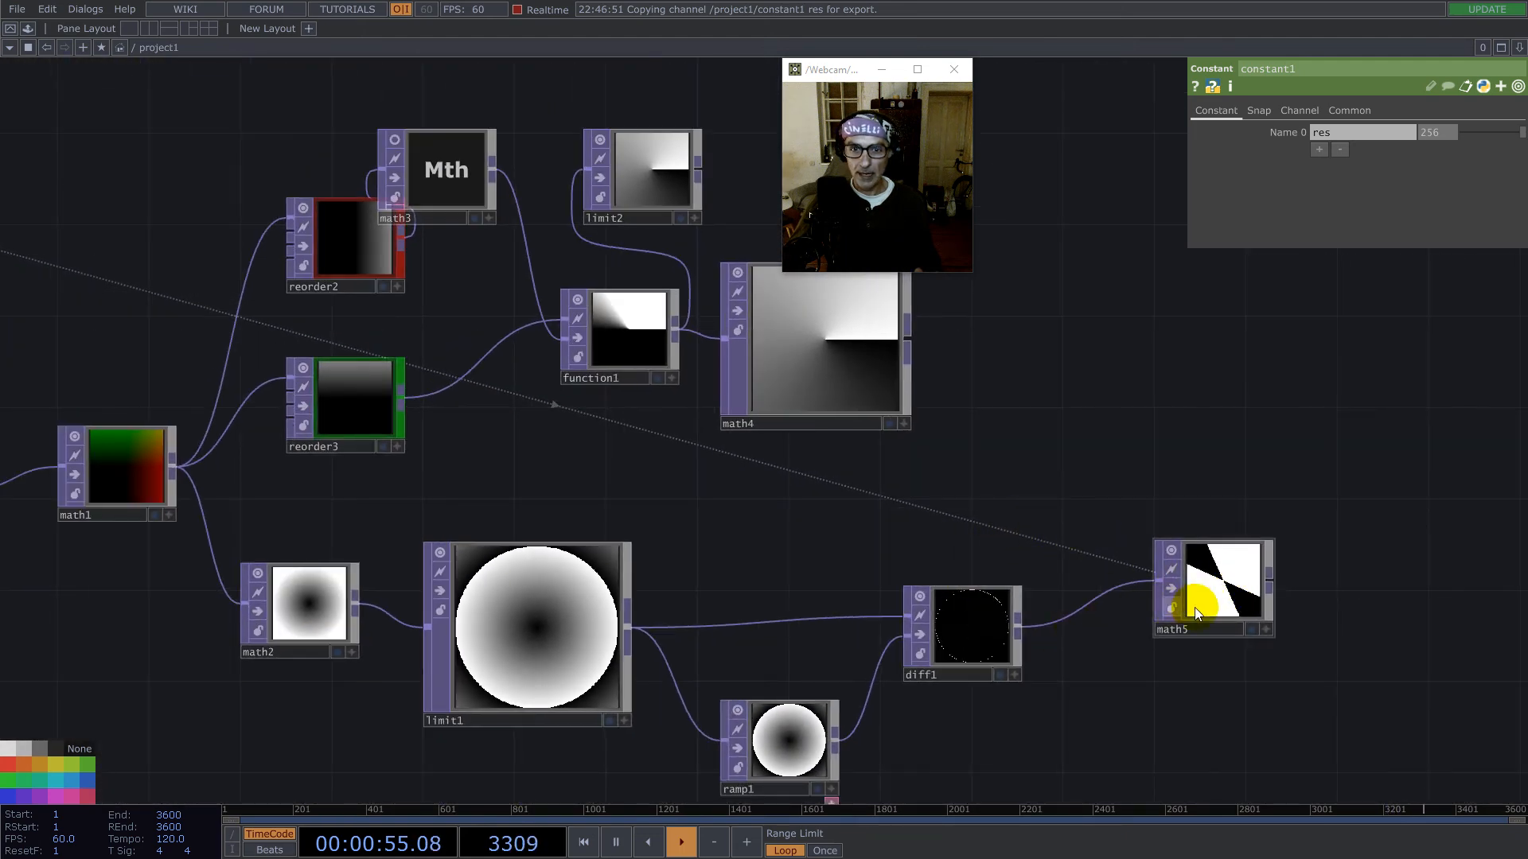
pyautogui.scroll(6, 1231, 593)
pyautogui.scroll(-4, 1056, 453)
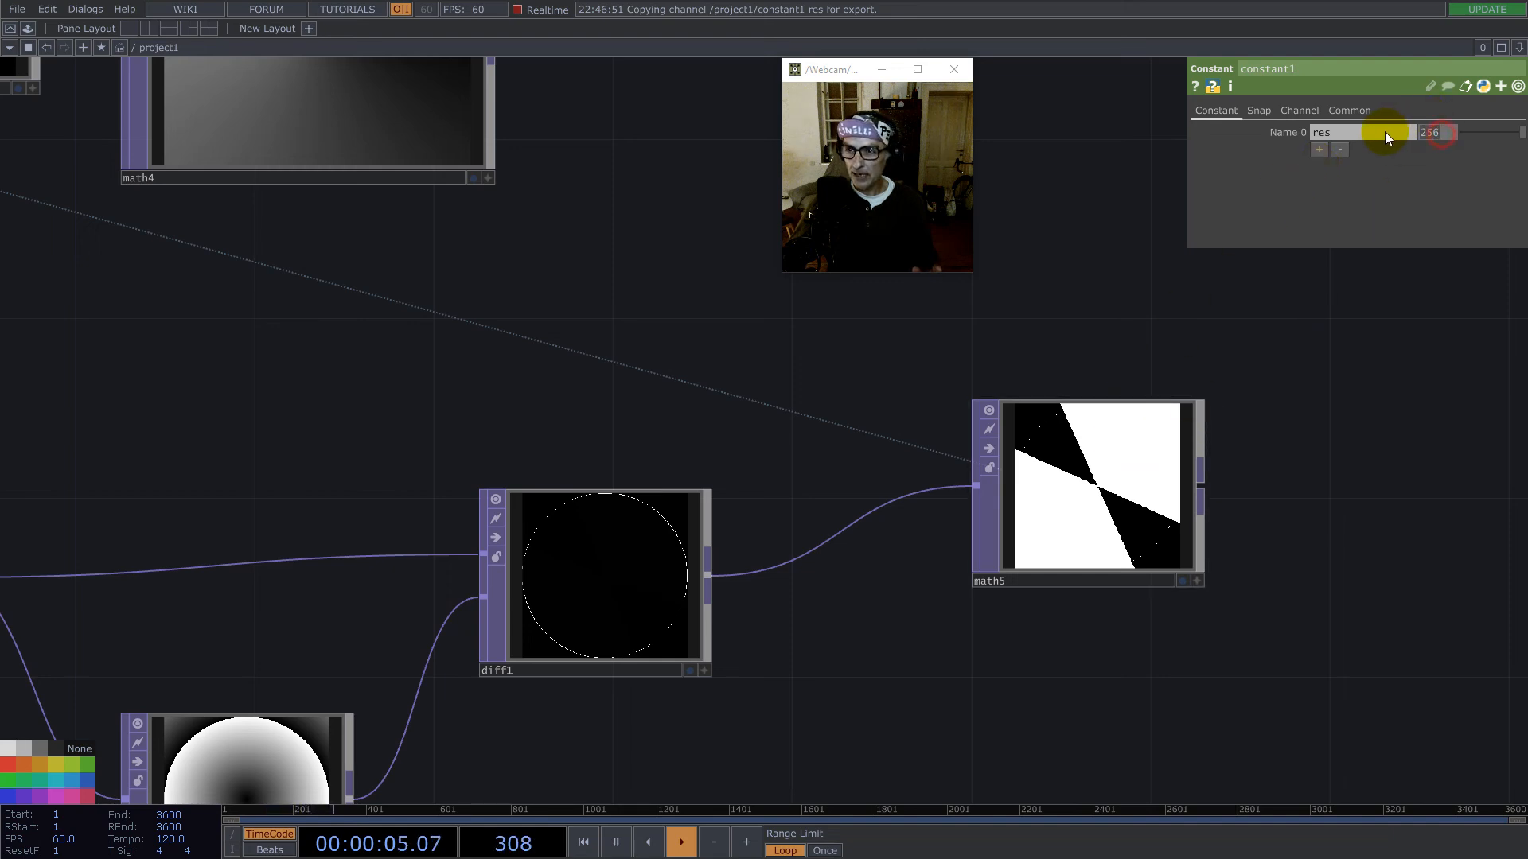
# - Set constant1's res channel to 512 and inspect the math5 output up close at that resolution
pyautogui.write('23')
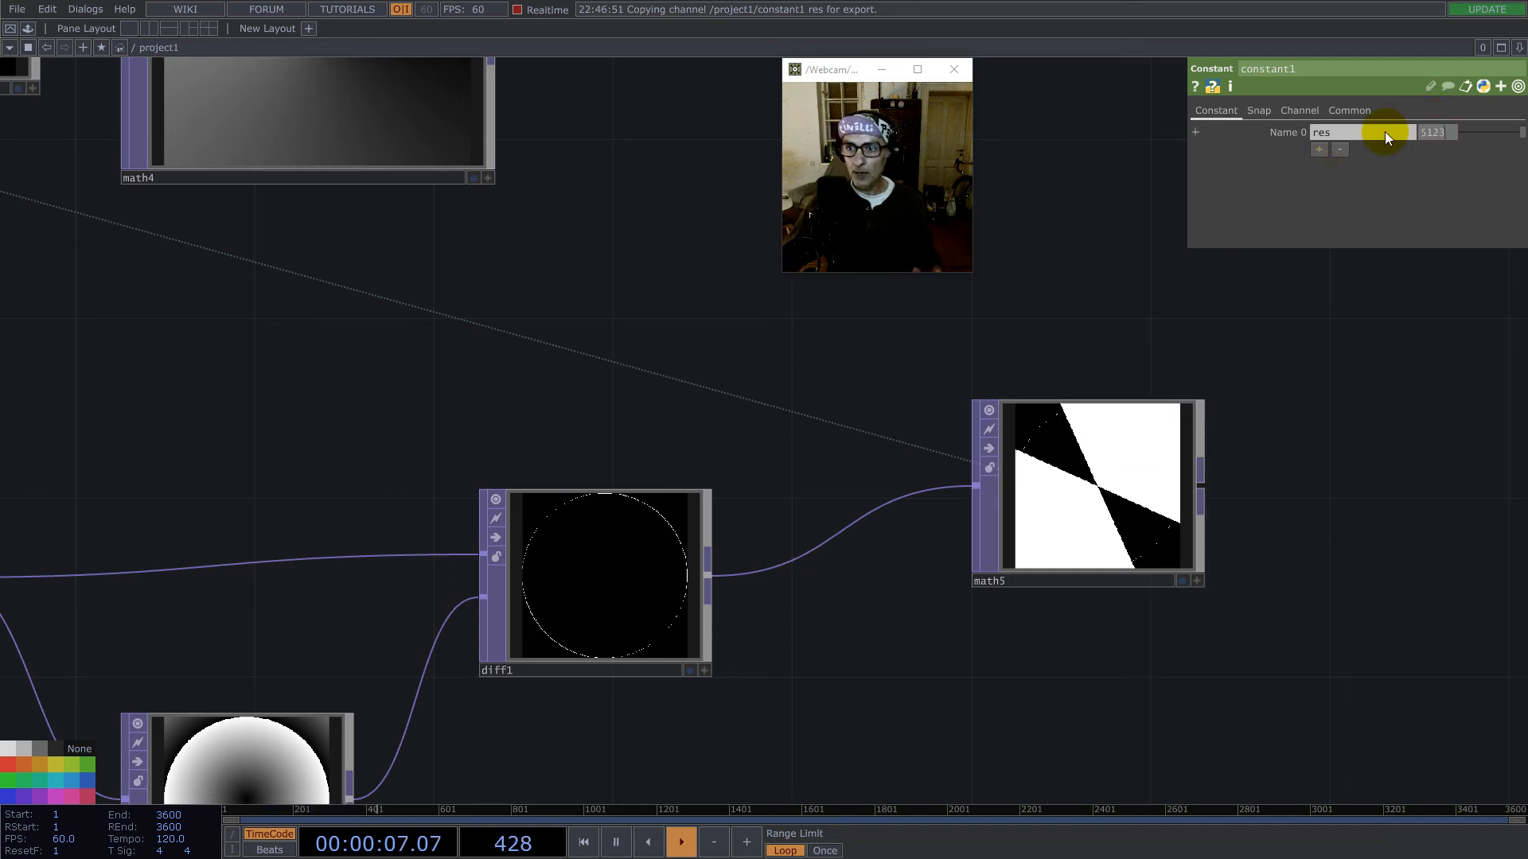
pyautogui.press('BackSpace')
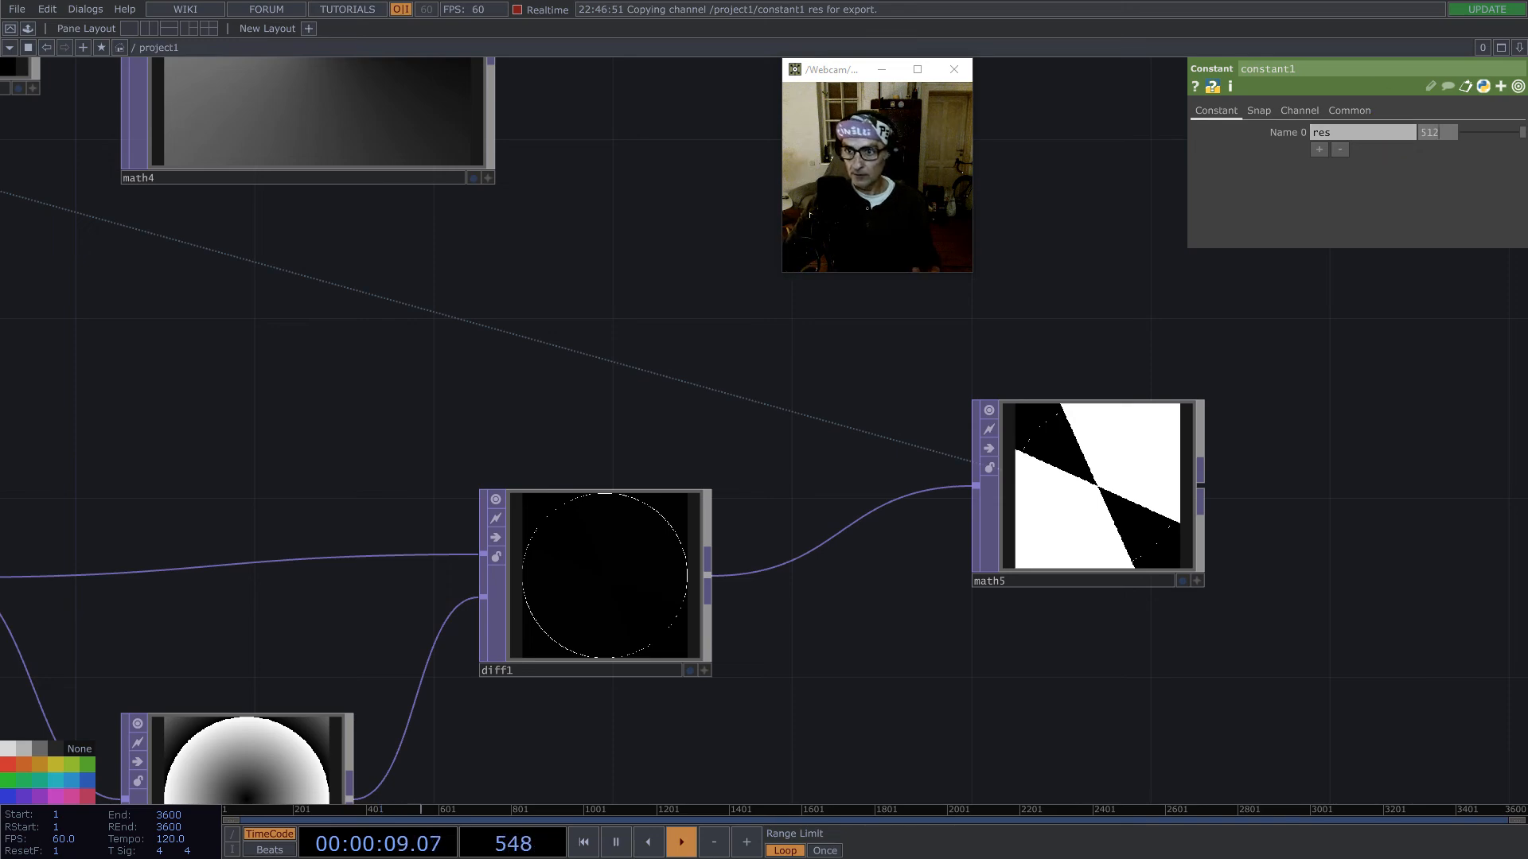
pyautogui.scroll(6, 1126, 498)
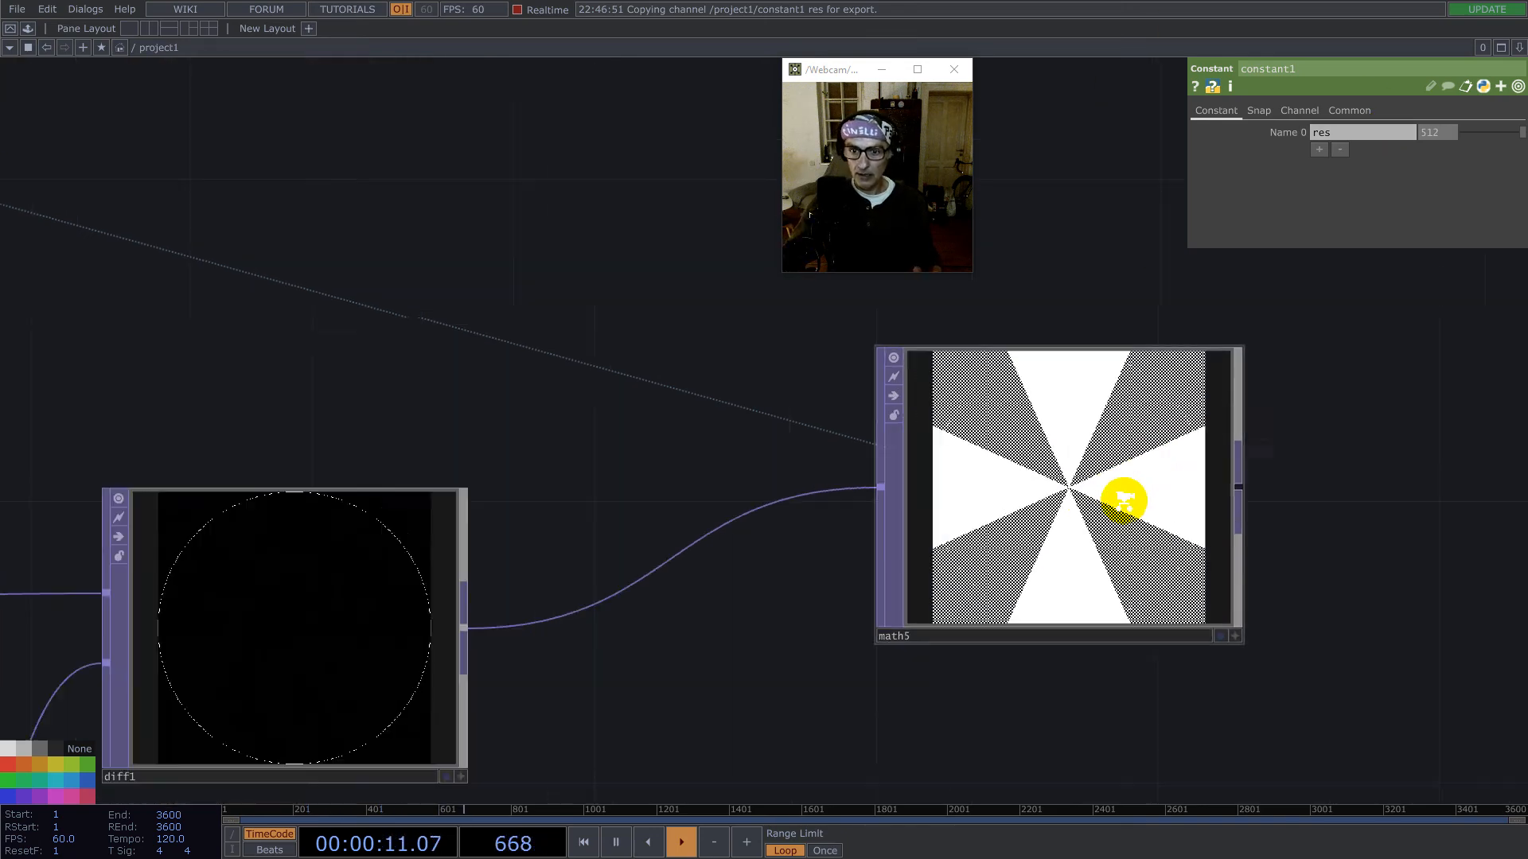
pyautogui.scroll(-6, 1041, 468)
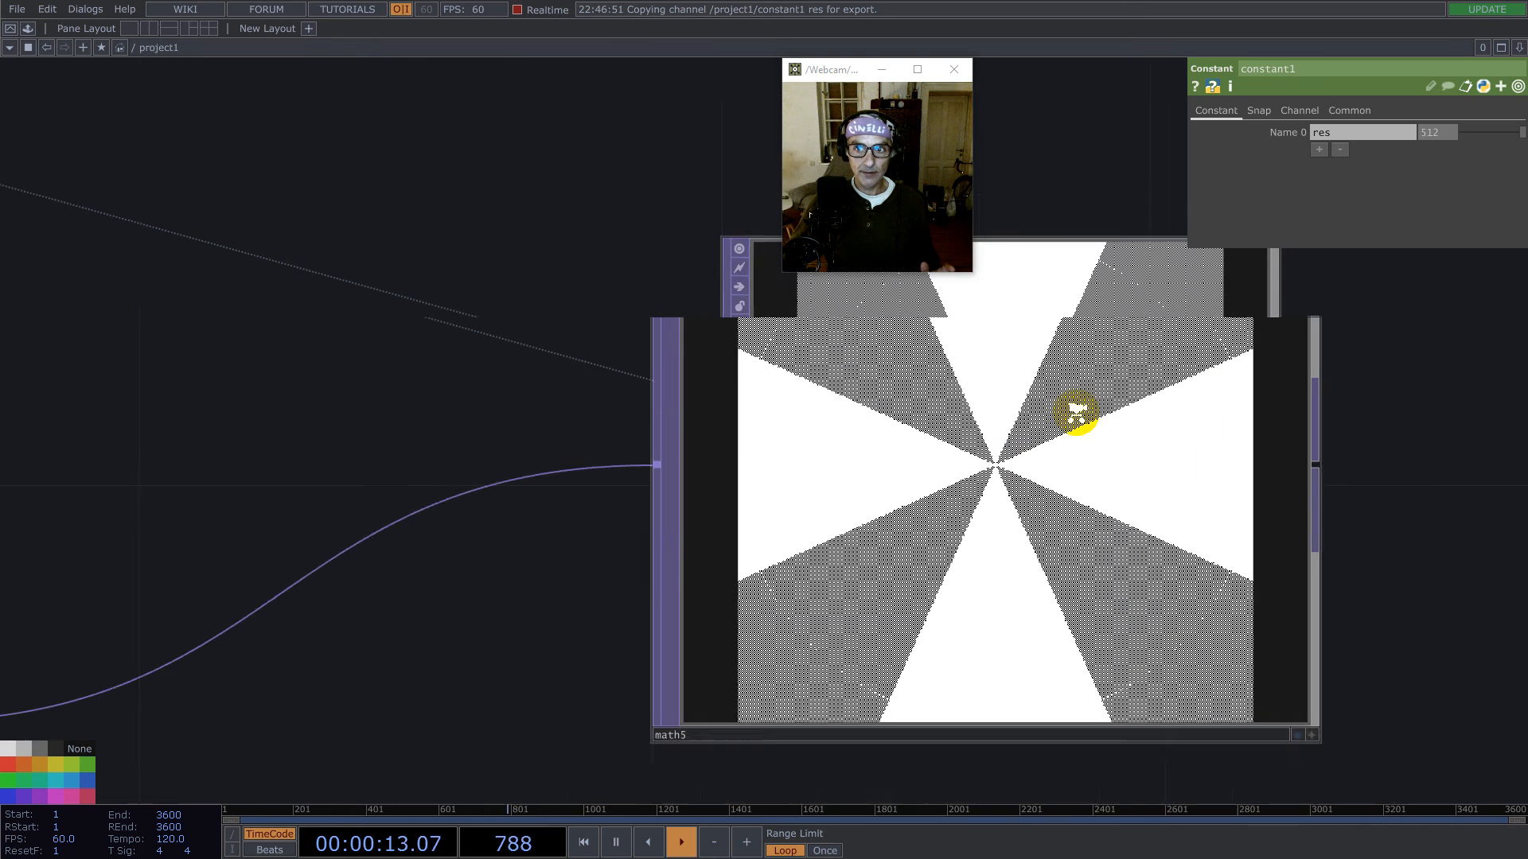
# - Set math5's Pre-Add expression to -1/op('constant1')['res']*2 and inspect its output up close
pyautogui.click(1073, 421)
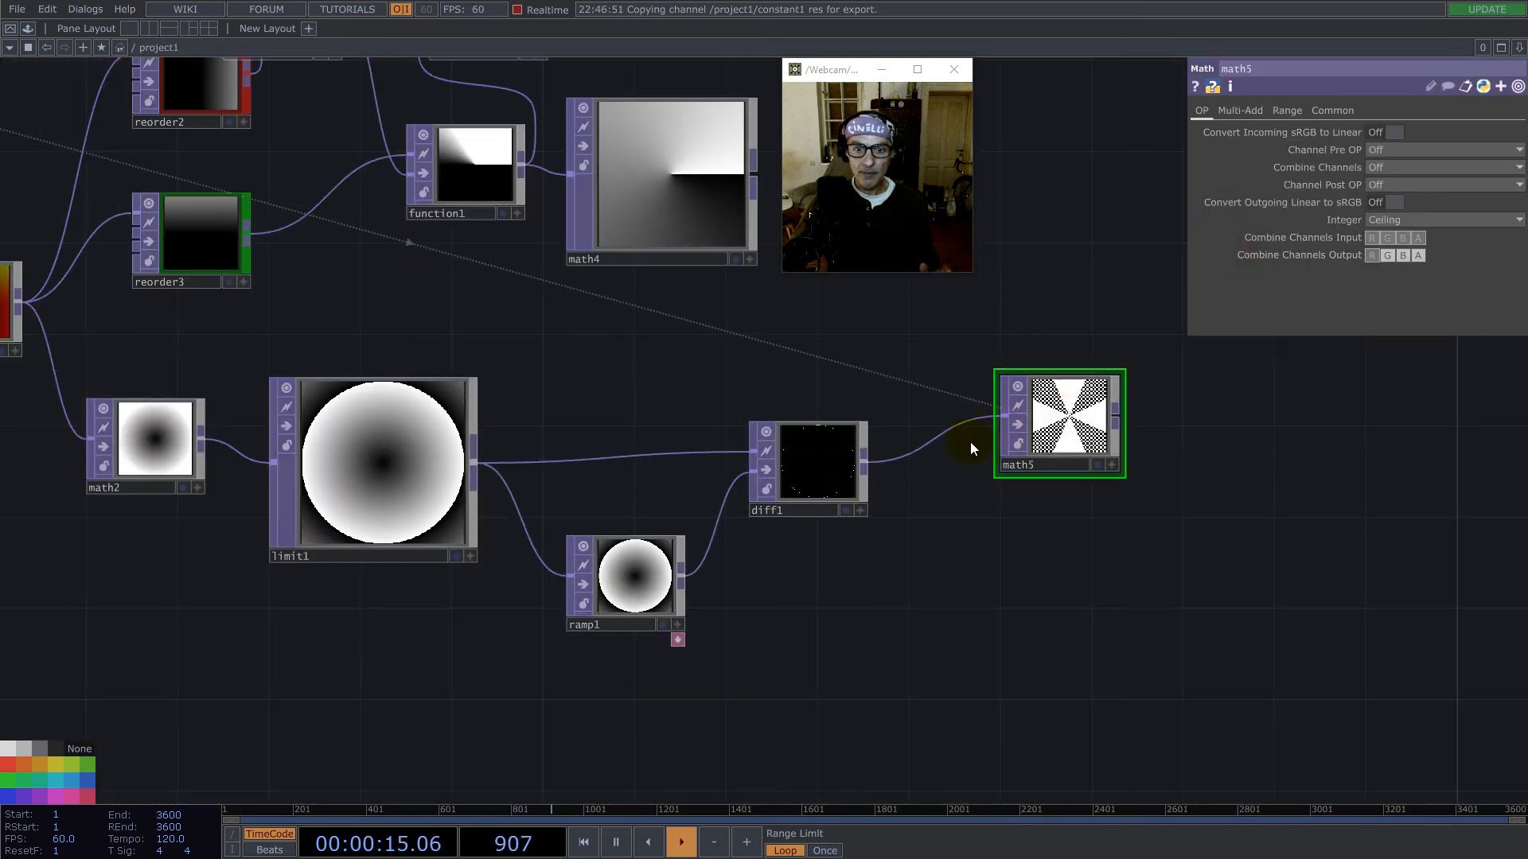
pyautogui.click(1236, 113)
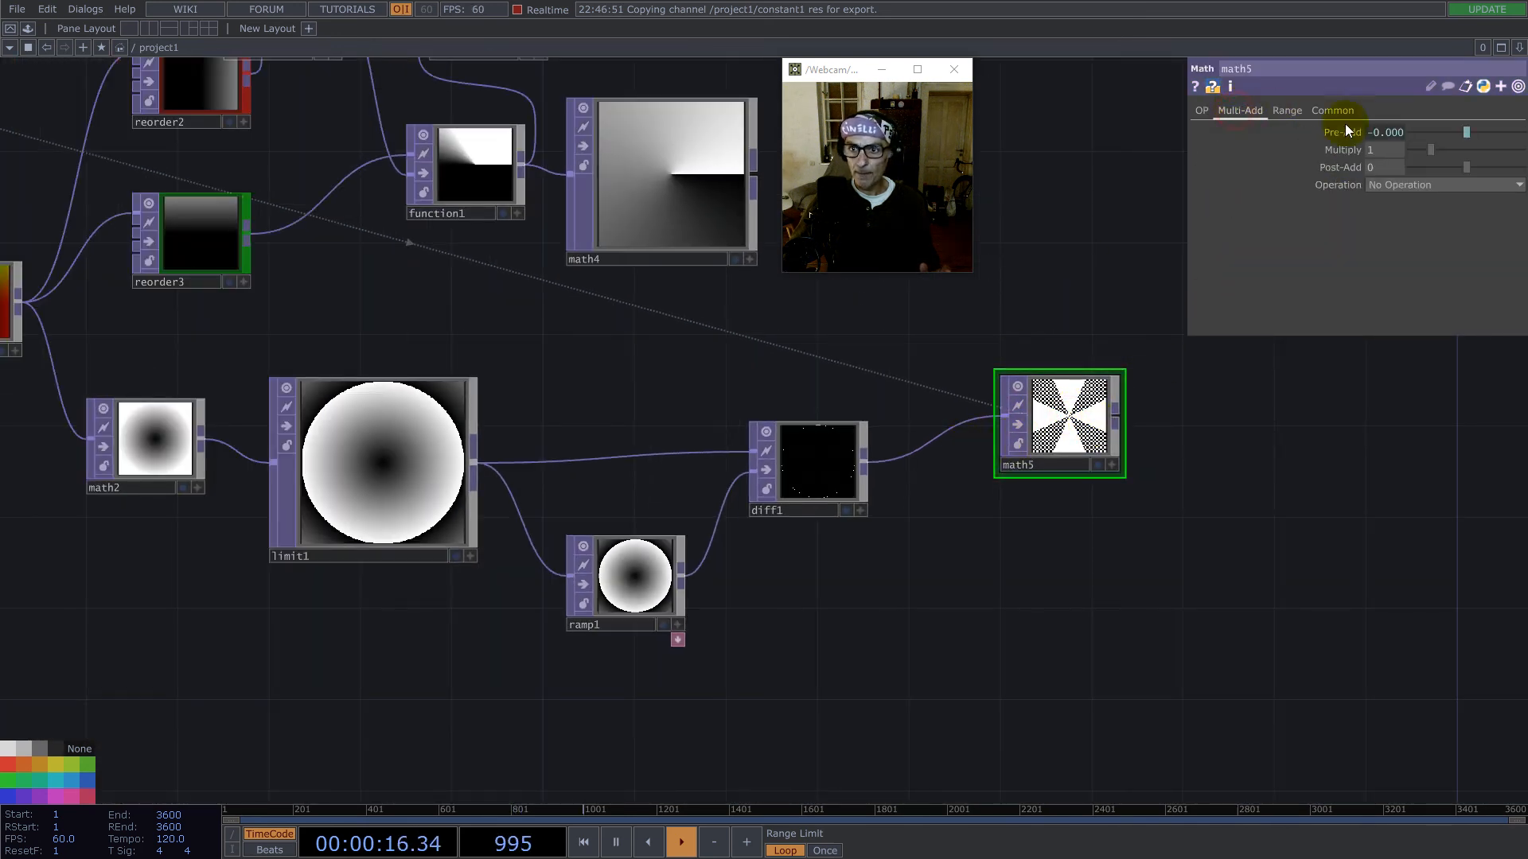
pyautogui.click(1391, 134)
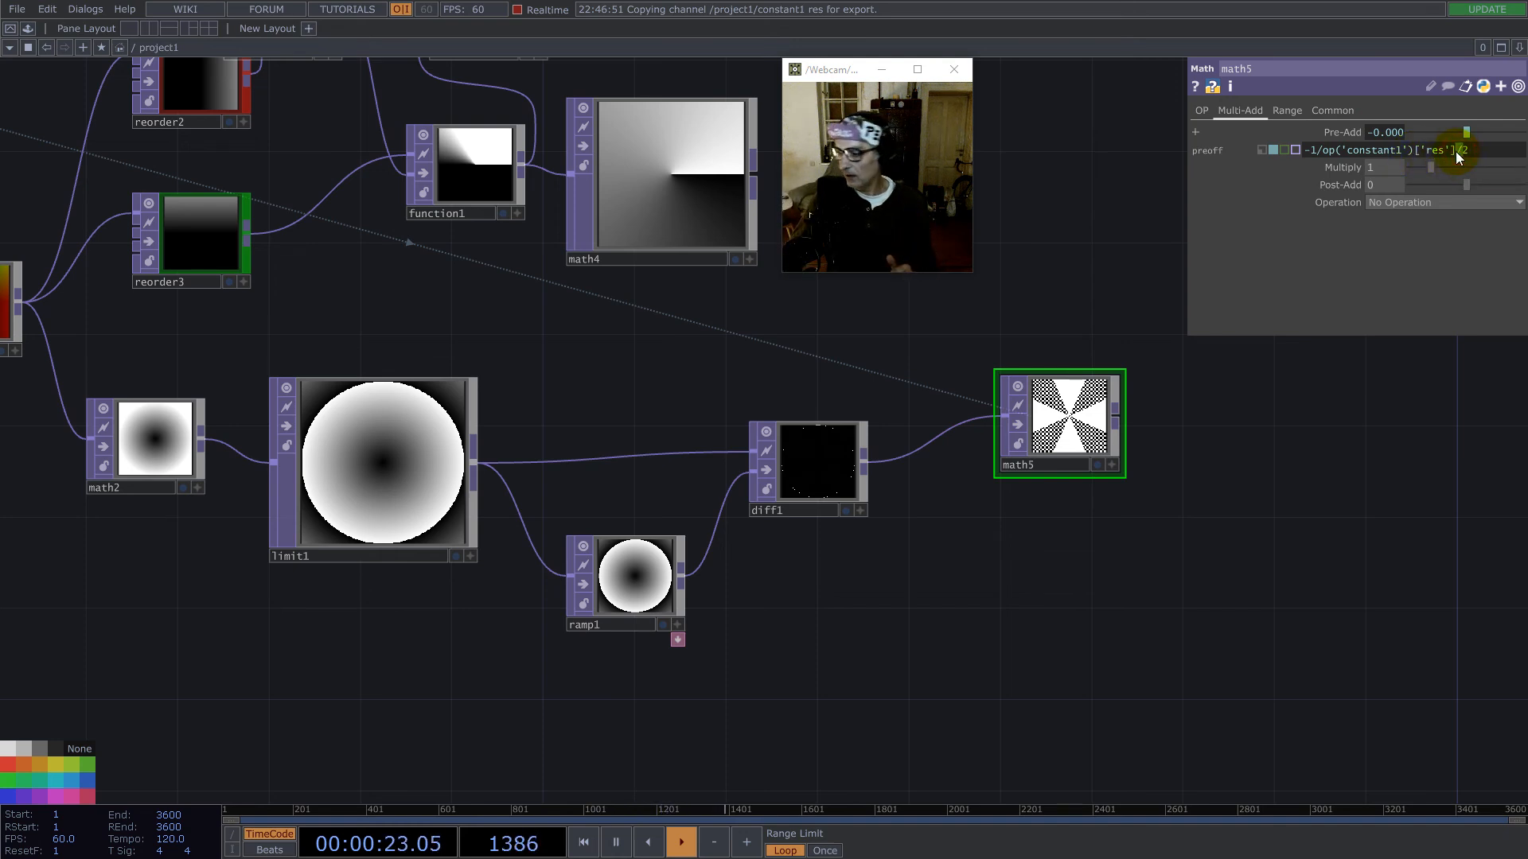
pyautogui.press('Return')
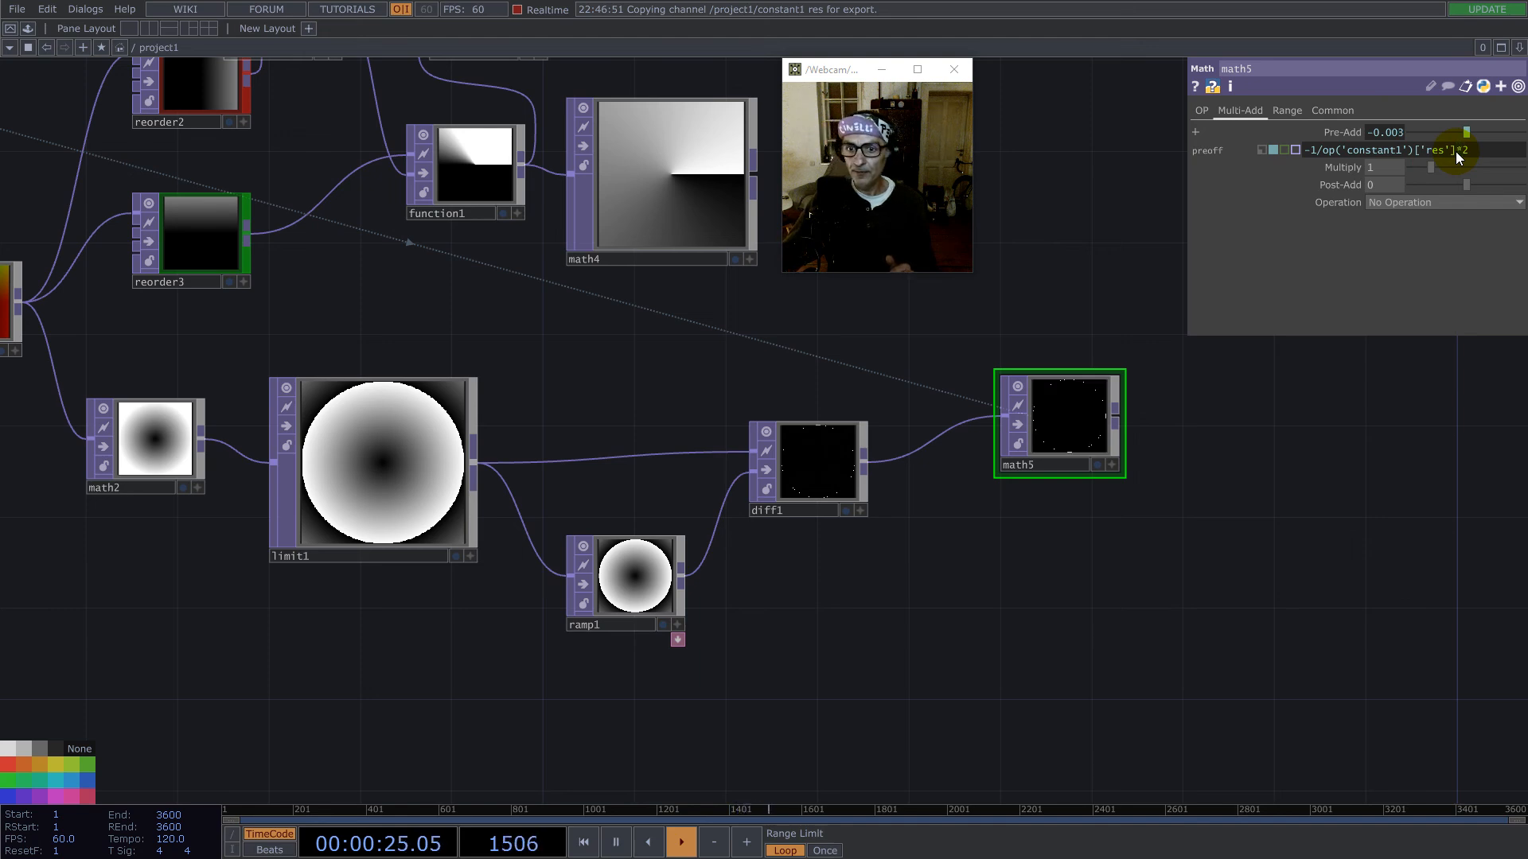
pyautogui.scroll(5, 1009, 430)
pyautogui.scroll(2, 1054, 298)
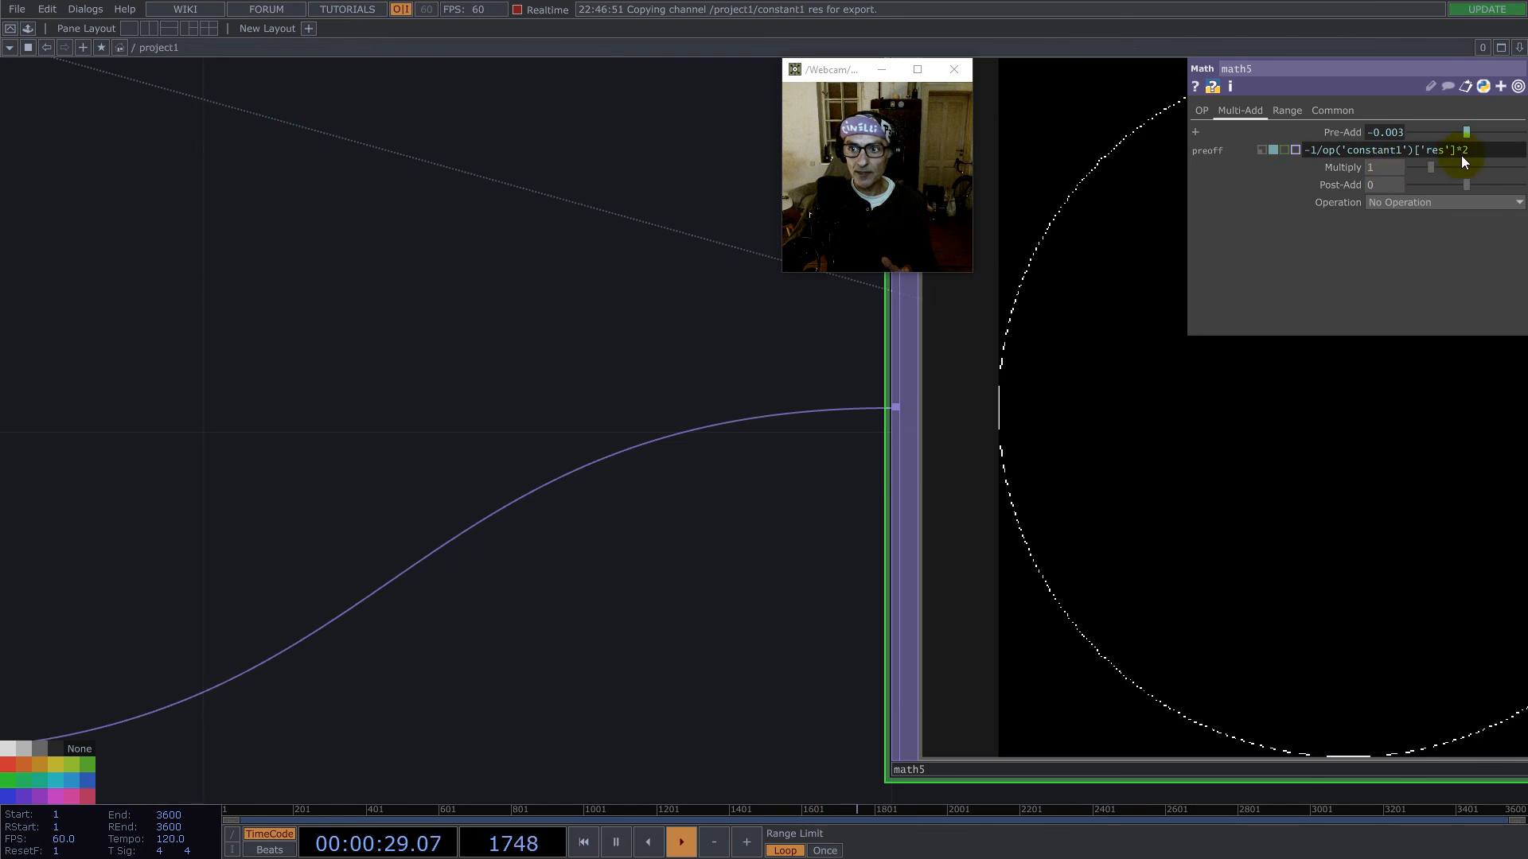
# - Remove the factor from math5's Pre-Add expression, leaving -1/op('constant1')['res'], and check its output
pyautogui.press('BackSpace')
pyautogui.press('Return')
pyautogui.scroll(-6, 1012, 440)
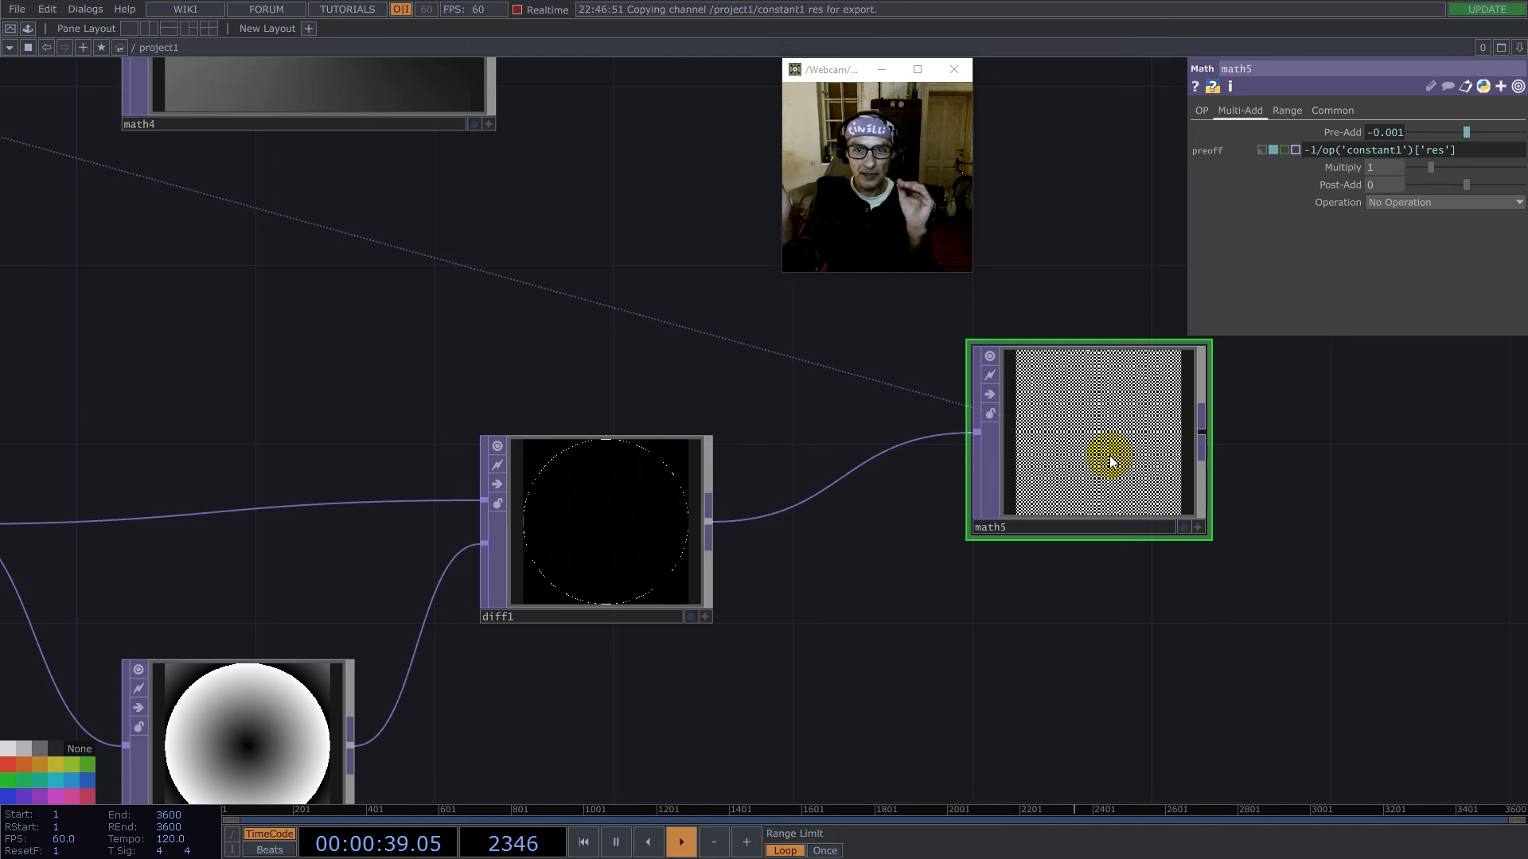
# - Examine the radial comparison branch from limit1 and ramp1 through diff1 to math5, together with the upstream network driven by constant1
pyautogui.scroll(-5, 1360, 540)
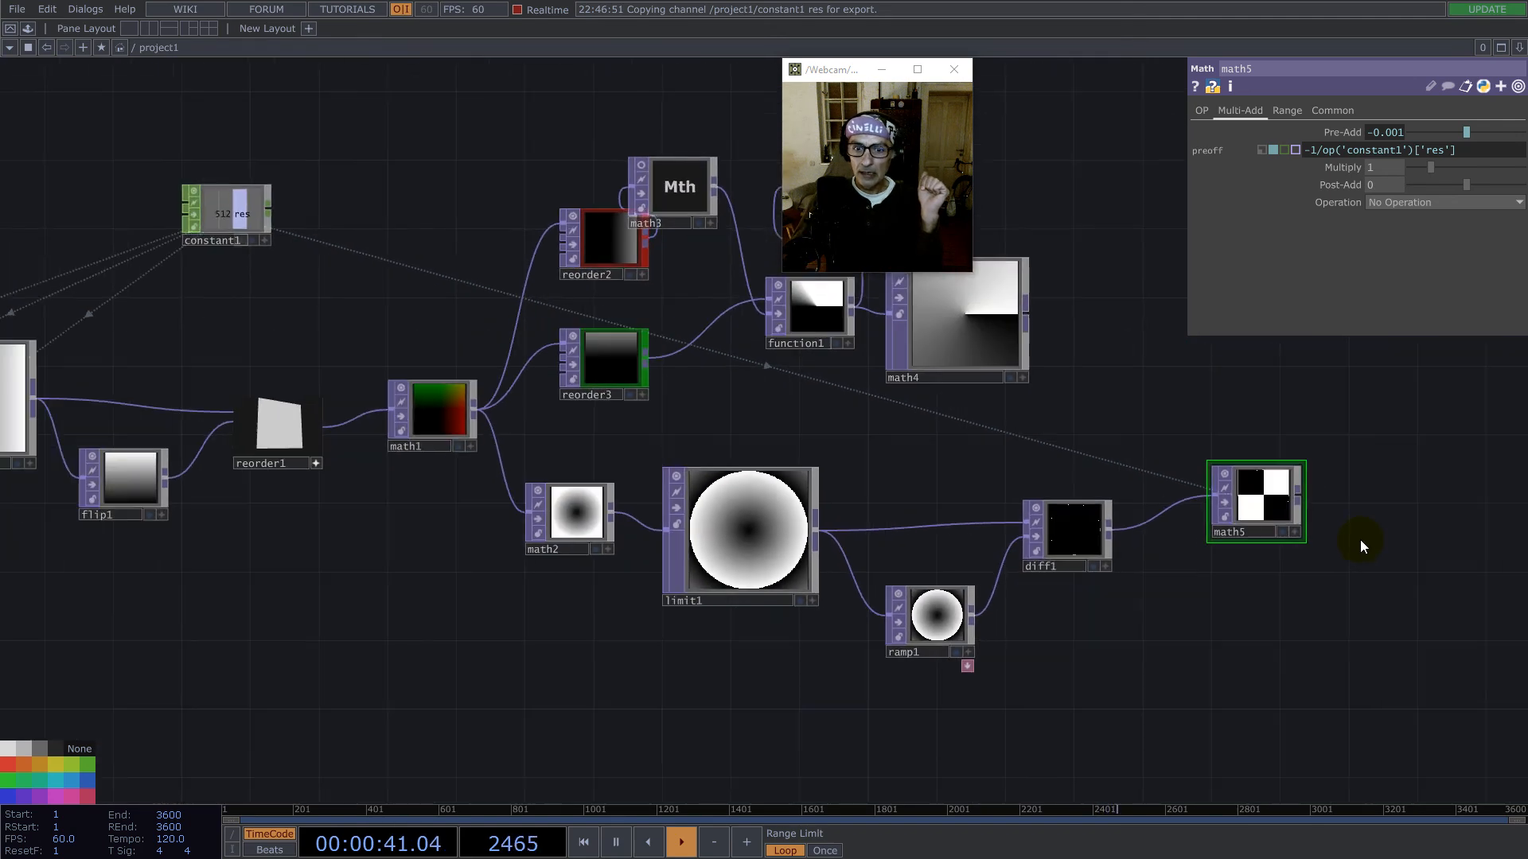
pyautogui.scroll(2, 1357, 537)
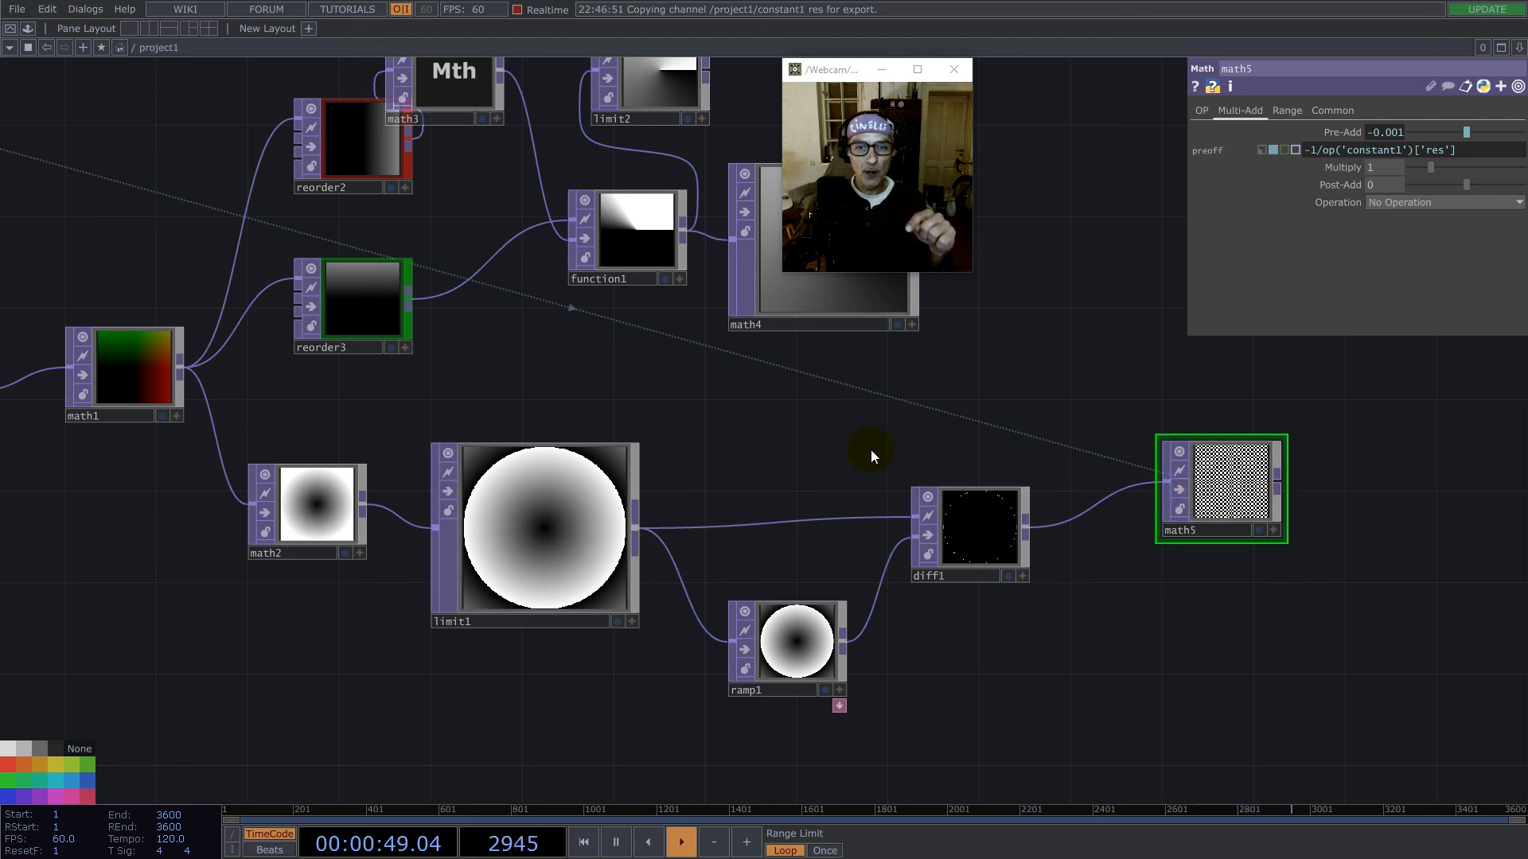
pyautogui.moveTo(897, 433); pyautogui.dragTo(1181, 446)
pyautogui.scroll(-2, 1181, 446)
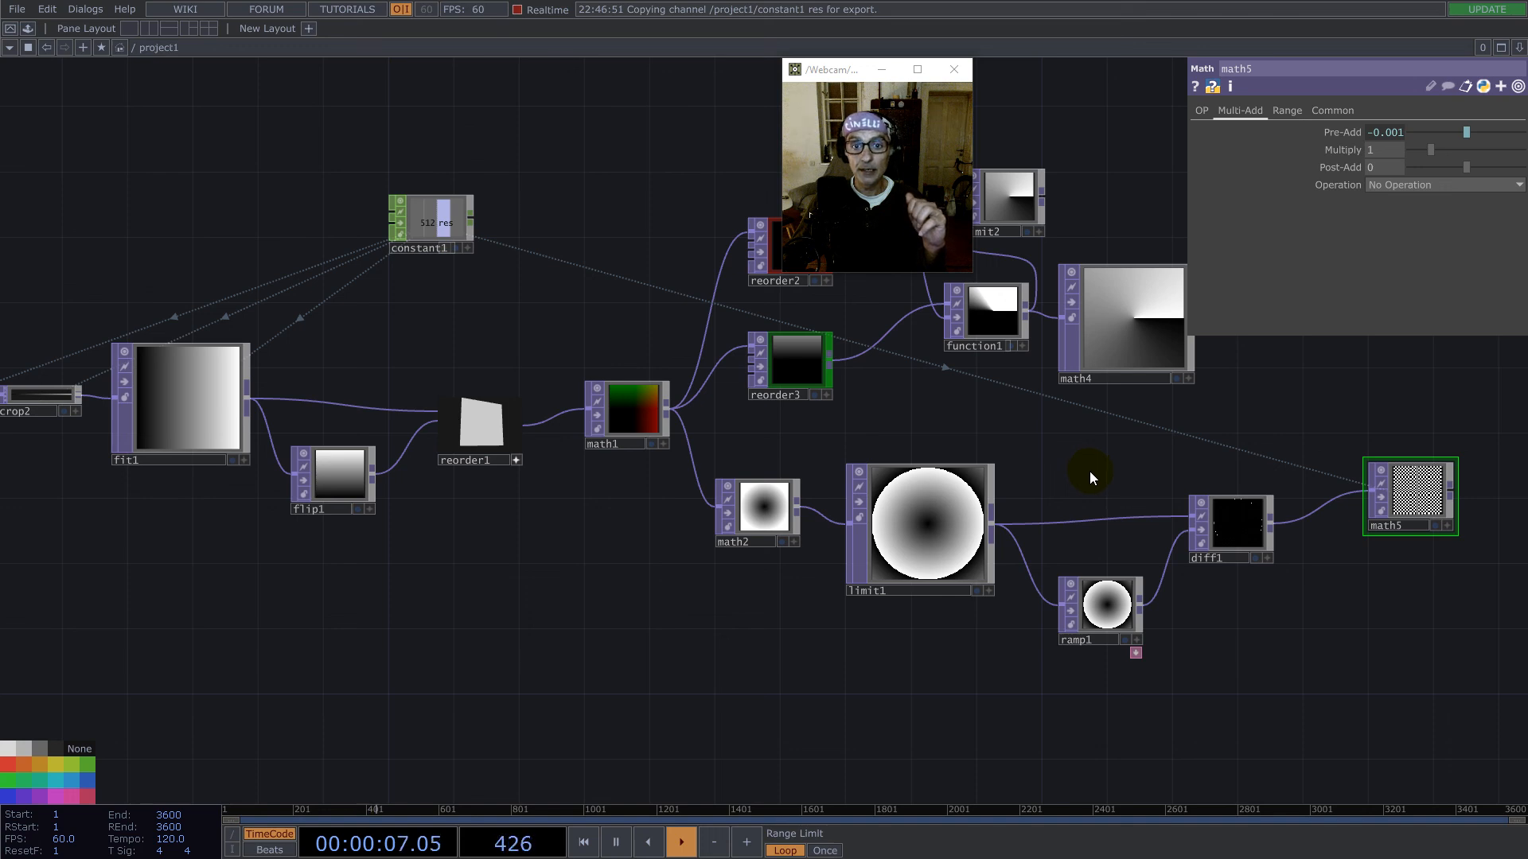
pyautogui.moveTo(1027, 433); pyautogui.dragTo(849, 479)
pyautogui.scroll(-3, 1067, 503)
pyautogui.scroll(5, 1025, 514)
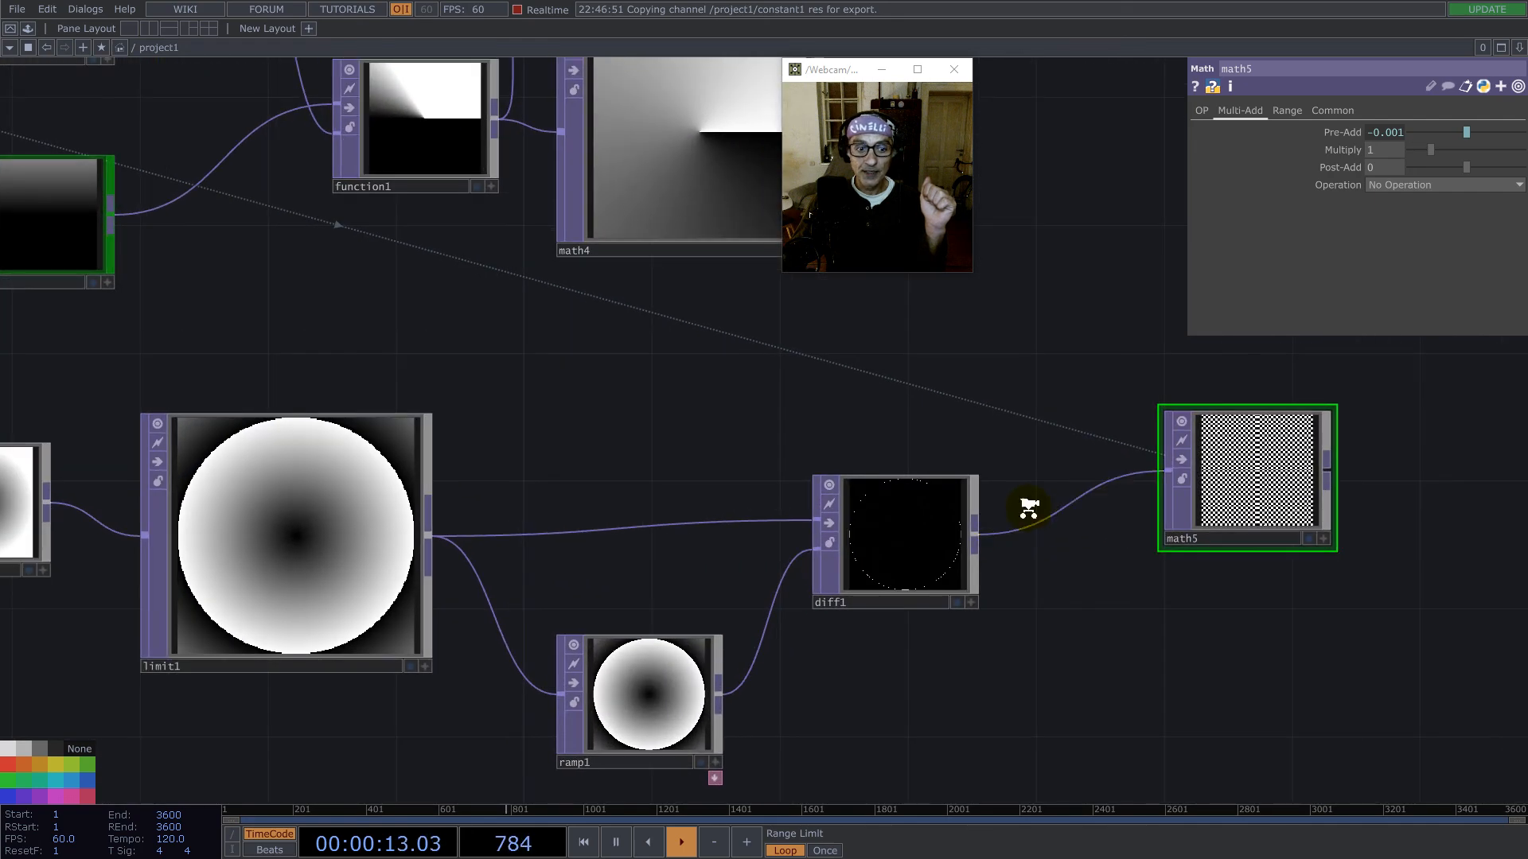
pyautogui.scroll(-3, 1026, 509)
pyautogui.moveTo(903, 465); pyautogui.dragTo(1090, 487)
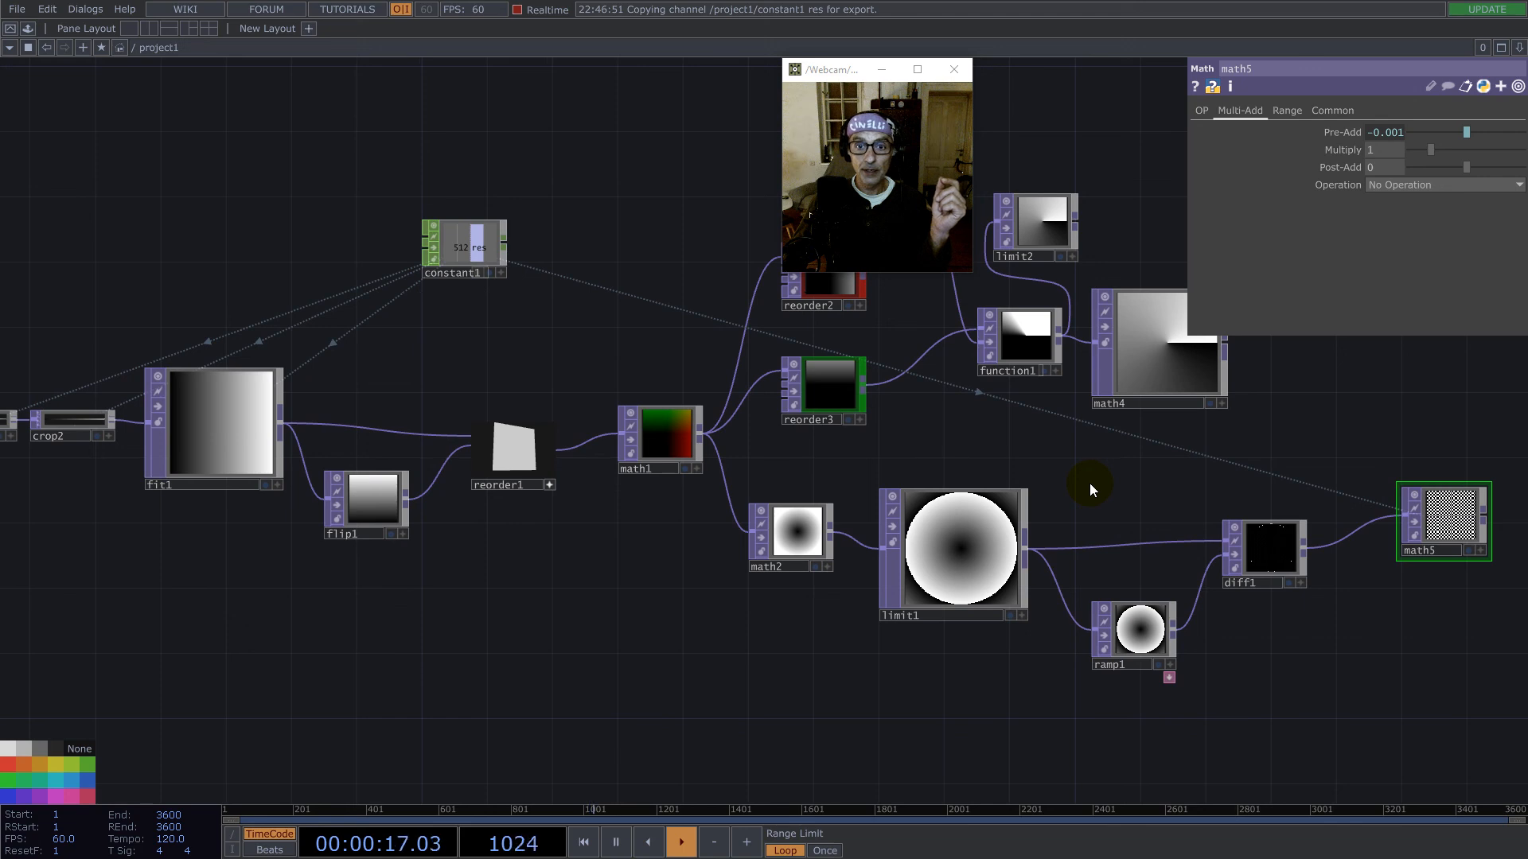